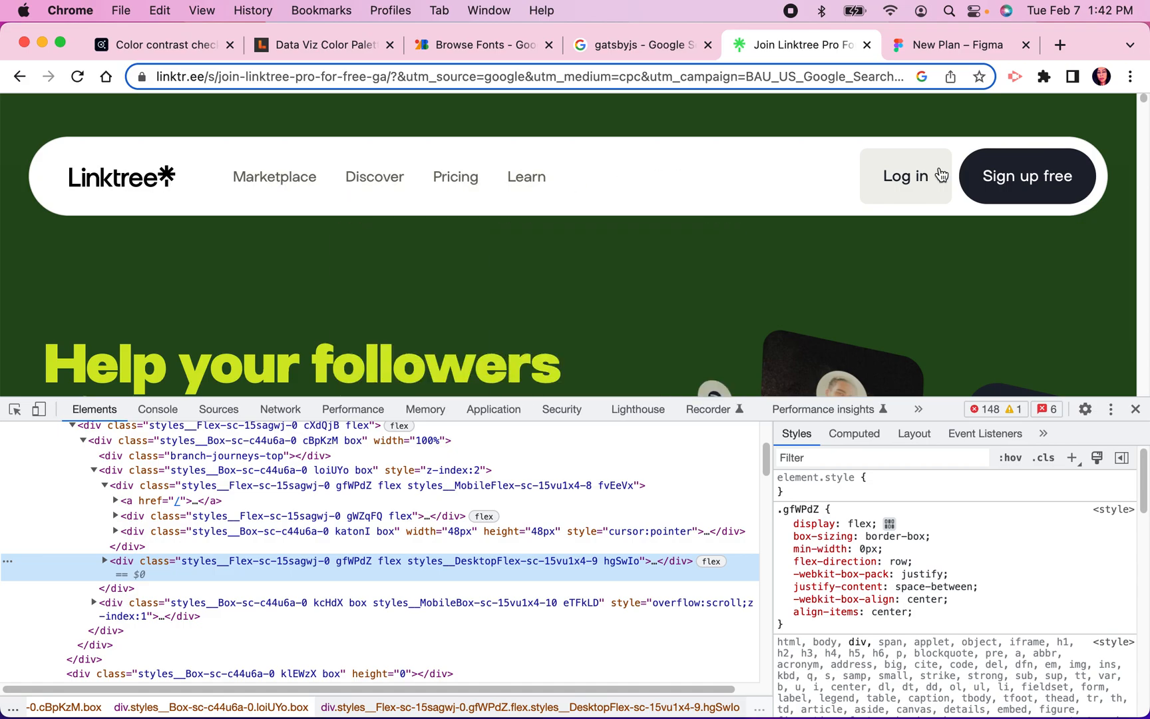
# Step: Clear the flex-direction value in the header container's .gfWPdZ style rule
pyautogui.click(897, 561)
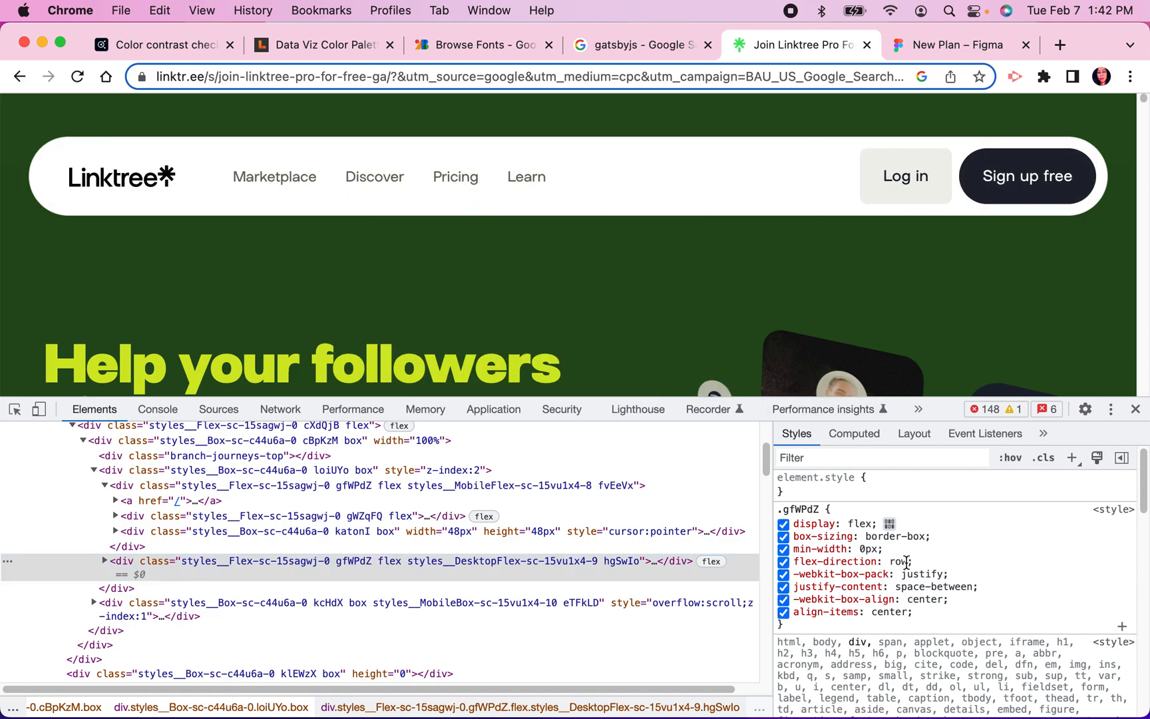
pyautogui.press('BackSpace')
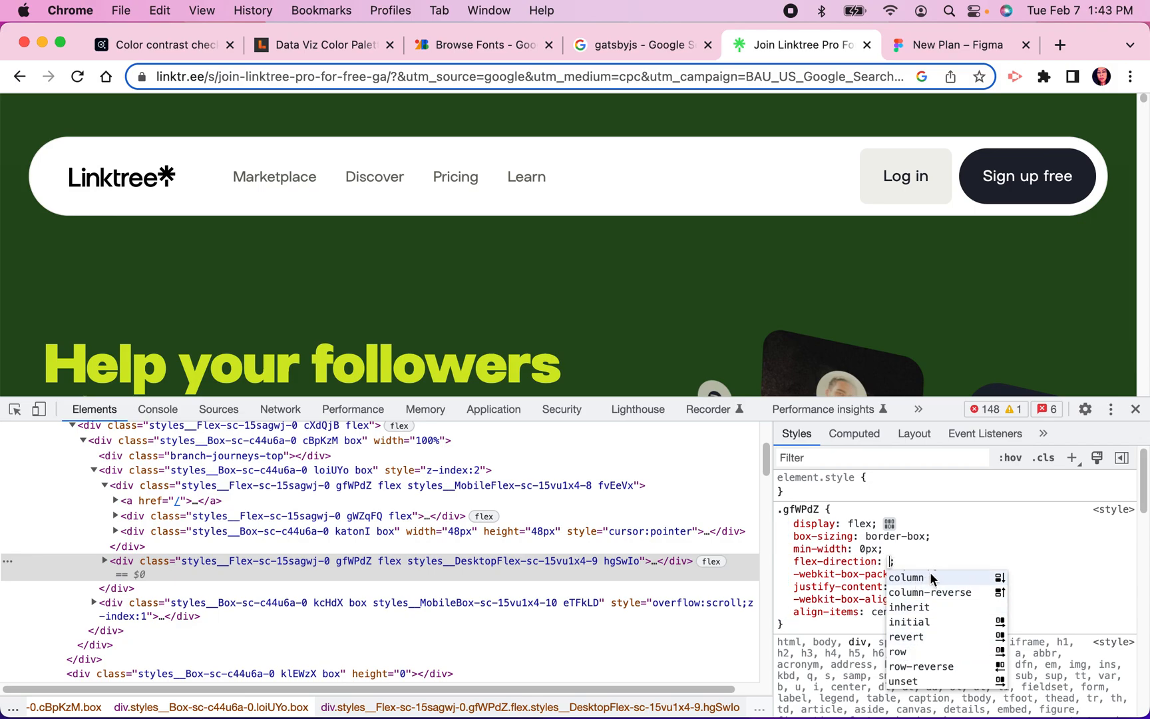
pyautogui.click(1068, 578)
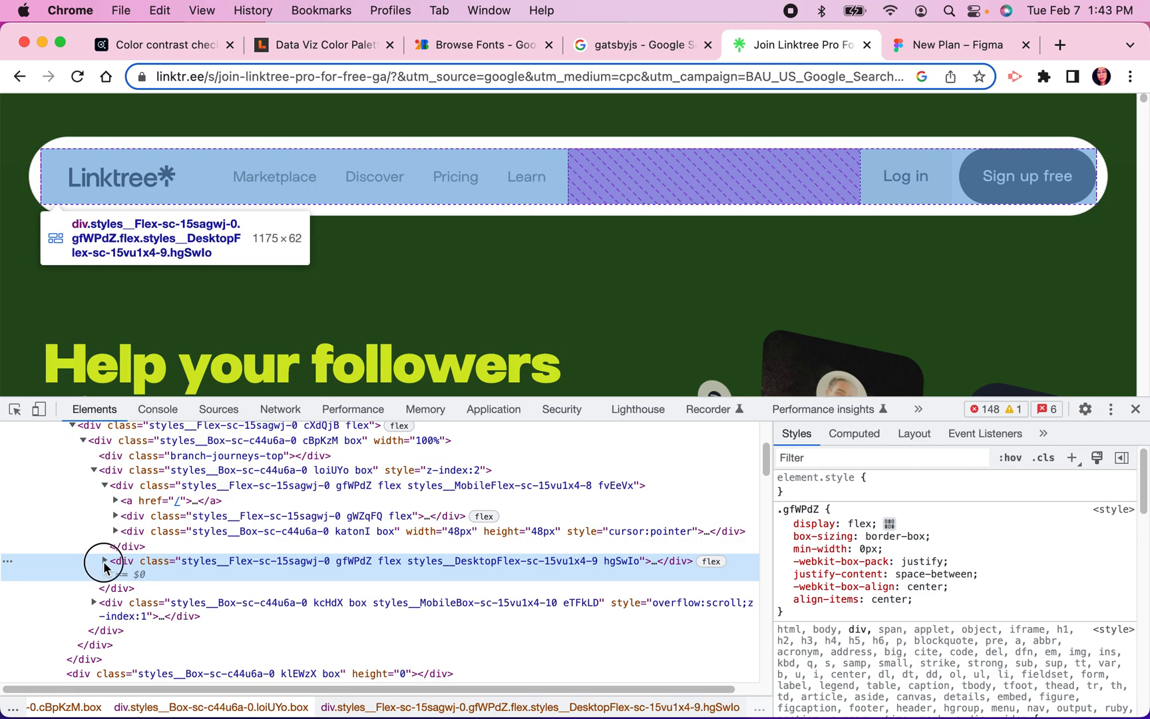
# Step: Expand the desktop header's flex container in the page markup and inspect the Linktree logo element
pyautogui.click(105, 561)
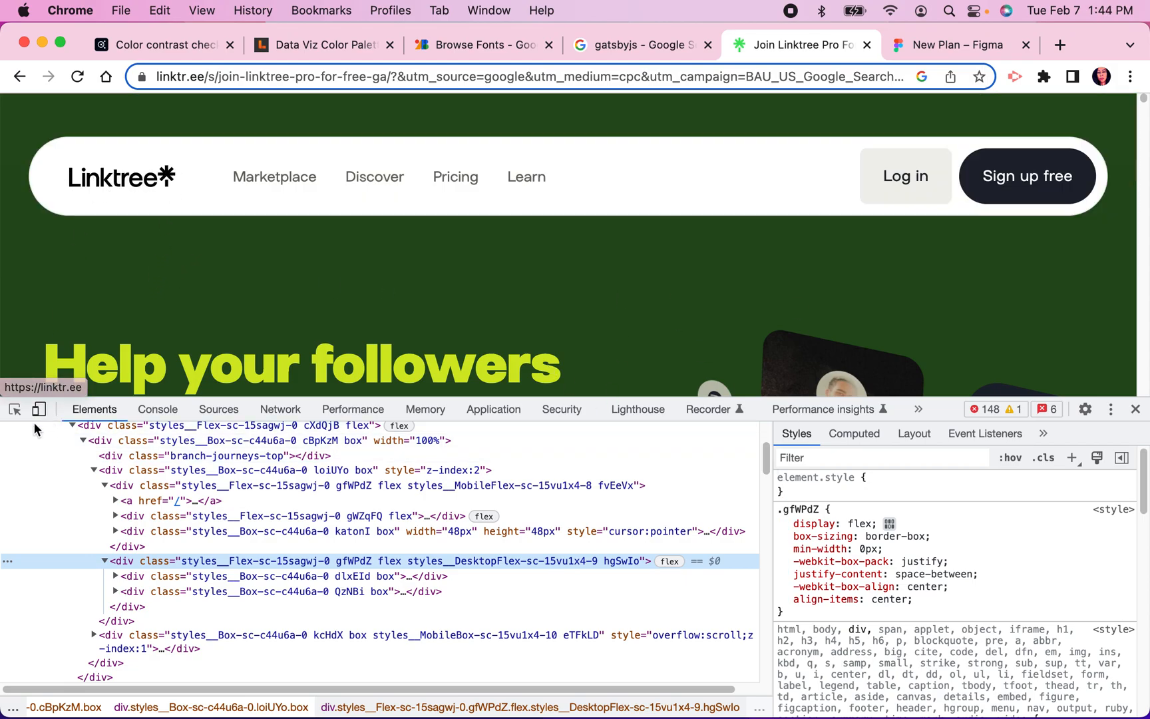
pyautogui.click(16, 410)
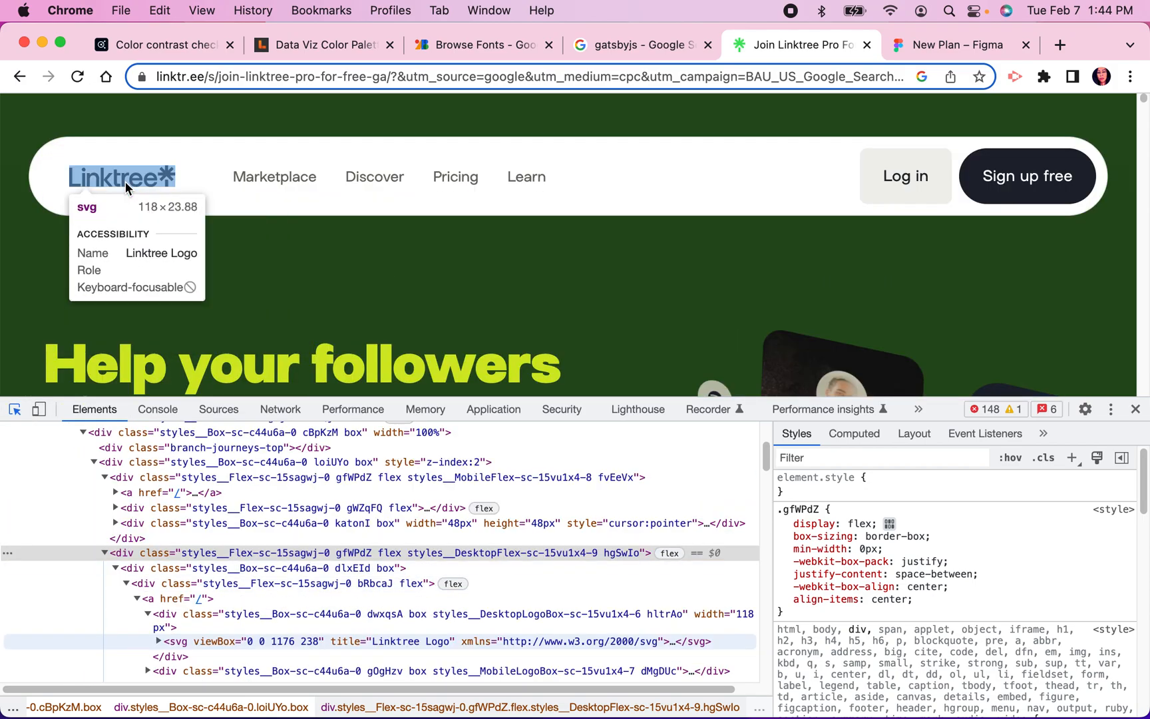
pyautogui.click(125, 181)
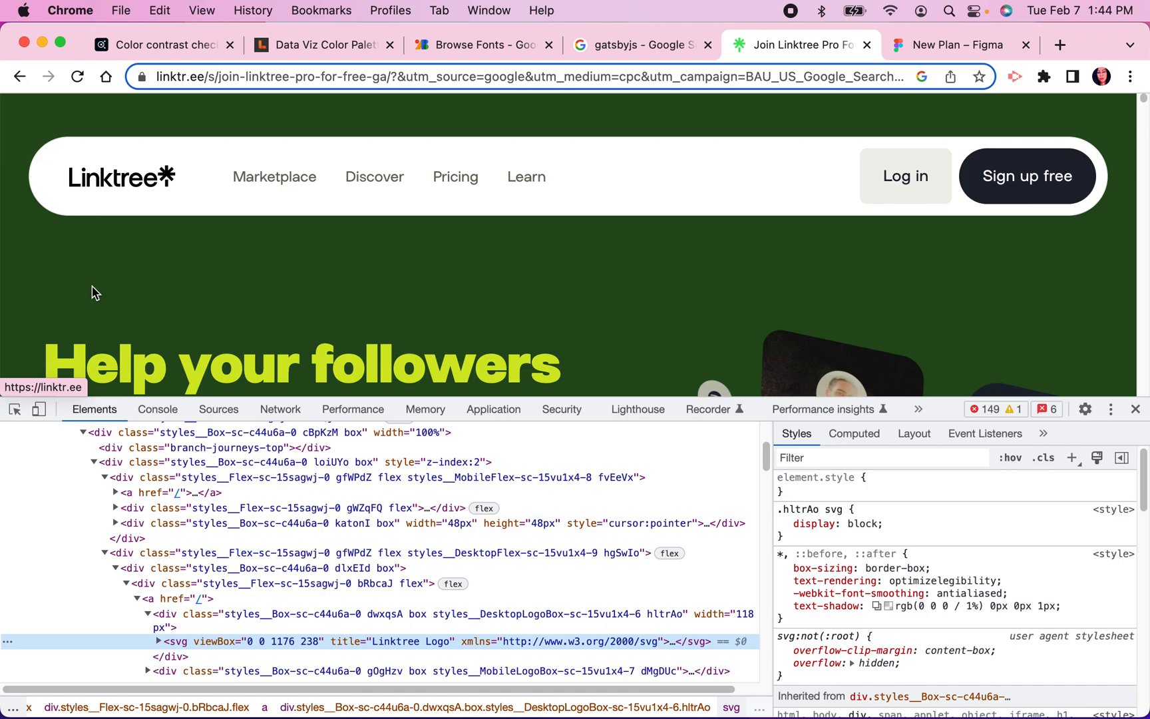
pyautogui.click(15, 409)
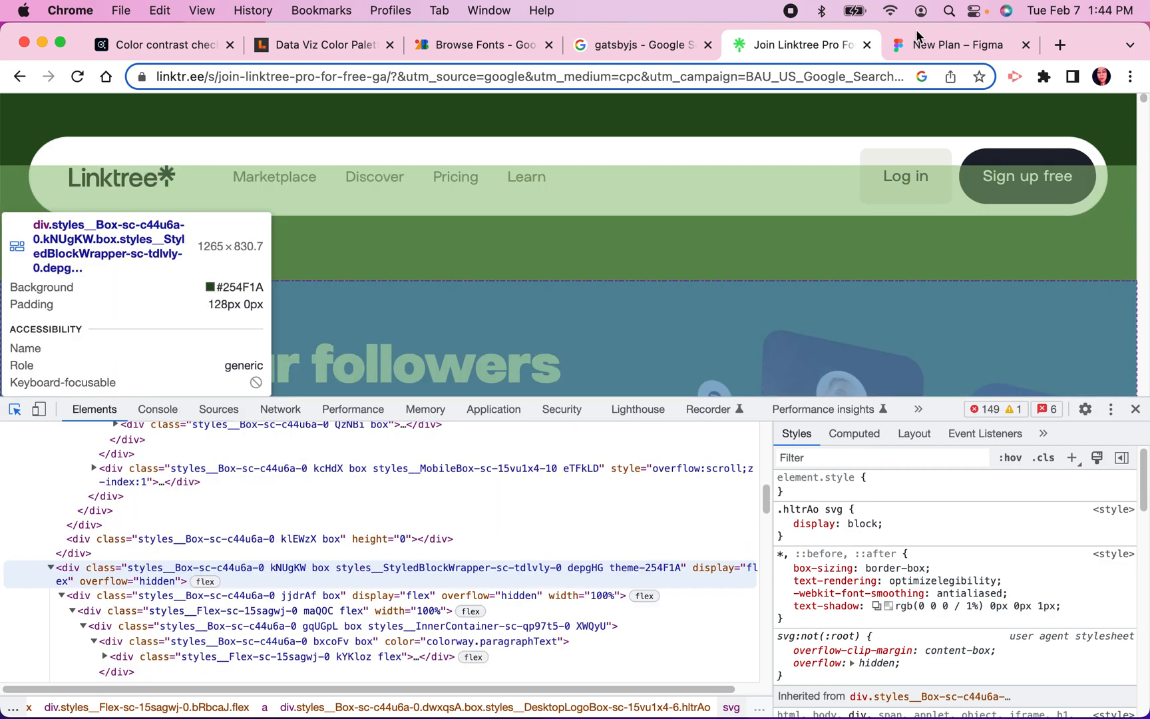
# Step: Capture a screenshot of the Linktree logo from the website header and place it on the Figma canvas just above the white header bar
pyautogui.click(922, 46)
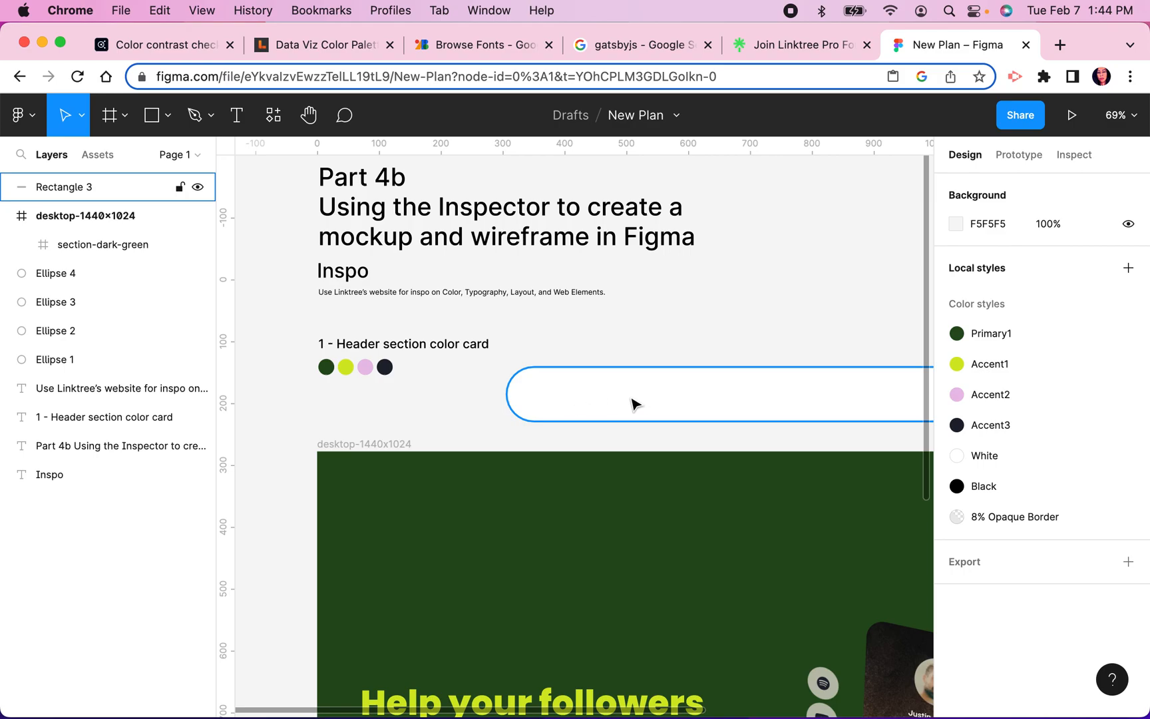
pyautogui.click(812, 45)
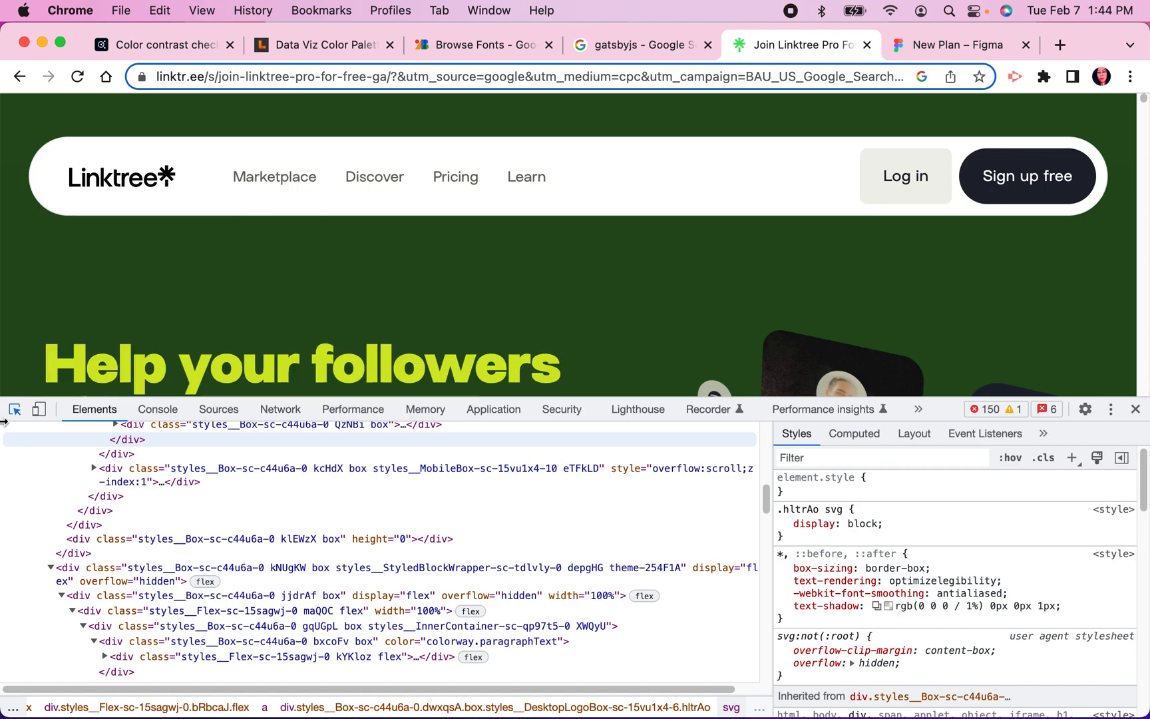
pyautogui.click(16, 409)
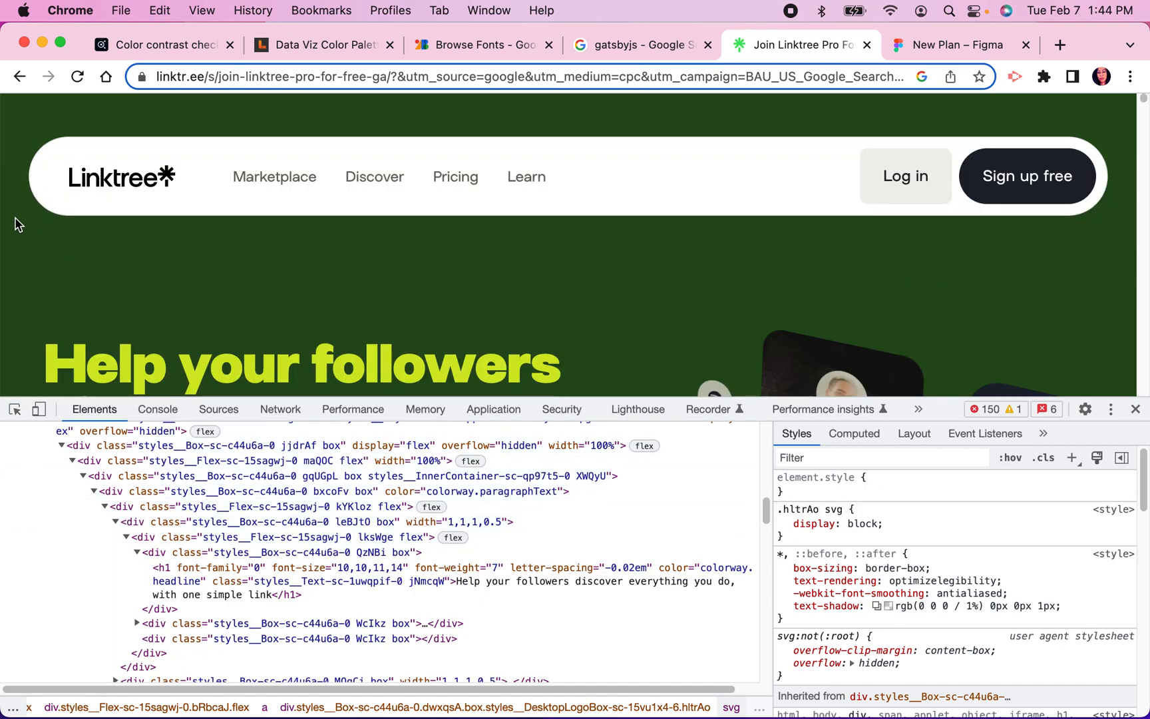
pyautogui.press('super+shift+4')
pyautogui.moveTo(63, 159); pyautogui.dragTo(181, 195)
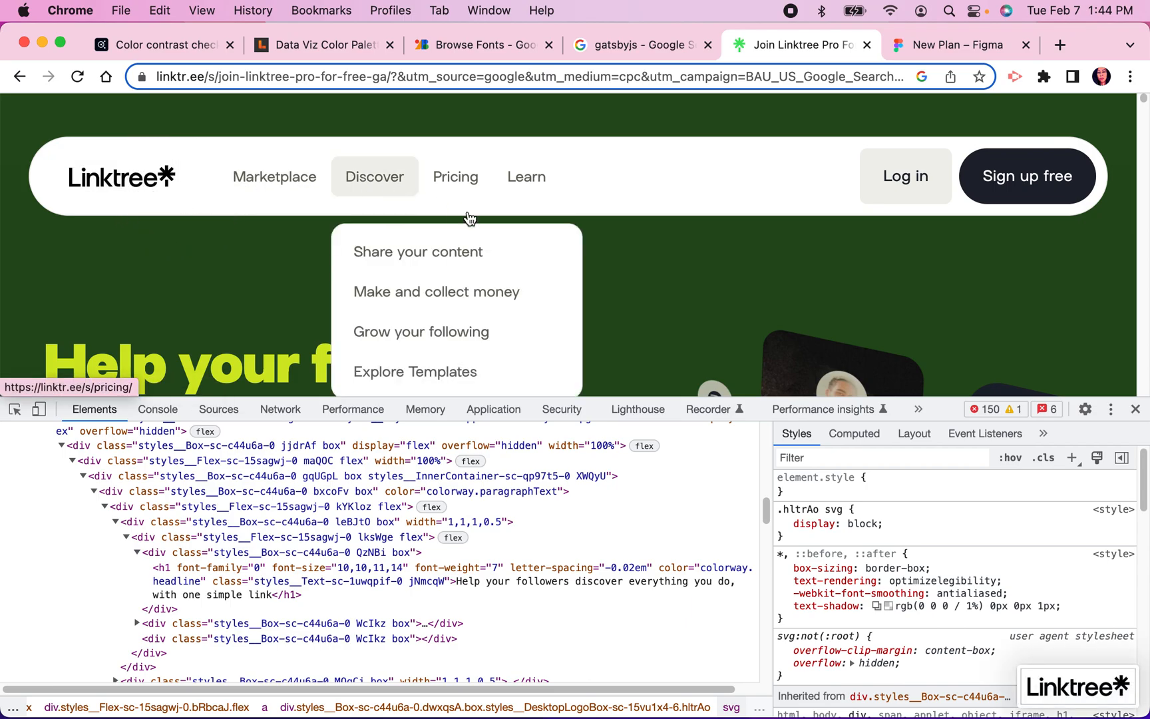
pyautogui.click(953, 44)
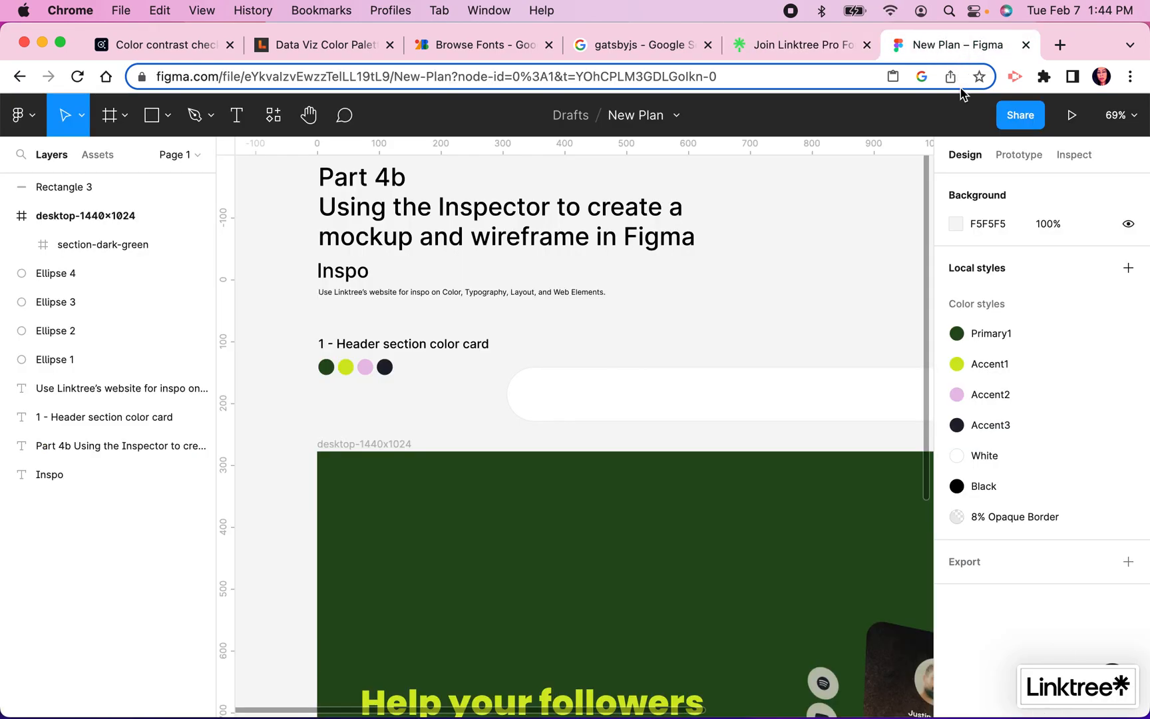
pyautogui.moveTo(1123, 685); pyautogui.dragTo(661, 347)
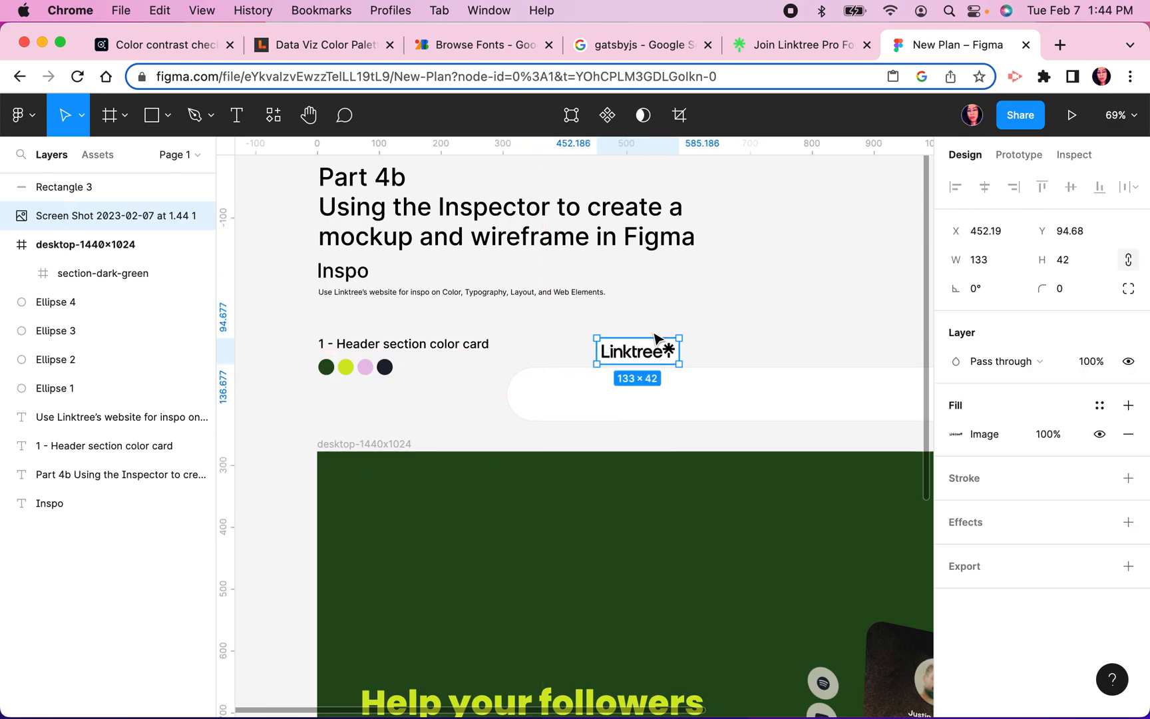
# Step: Bring the logo screenshot to the front and place it inside the left end of the white header bar
pyautogui.rightClick(646, 352)
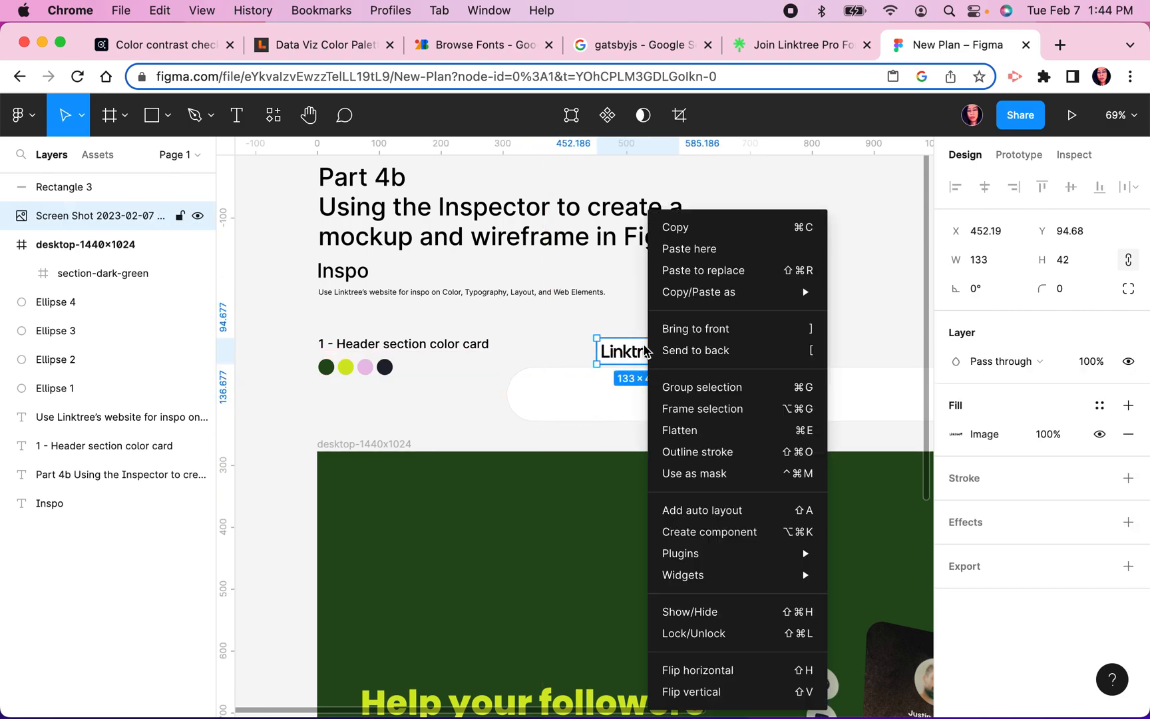
pyautogui.click(688, 330)
pyautogui.moveTo(664, 354); pyautogui.dragTo(602, 397)
pyautogui.click(712, 323)
pyautogui.moveTo(794, 310); pyautogui.dragTo(663, 282)
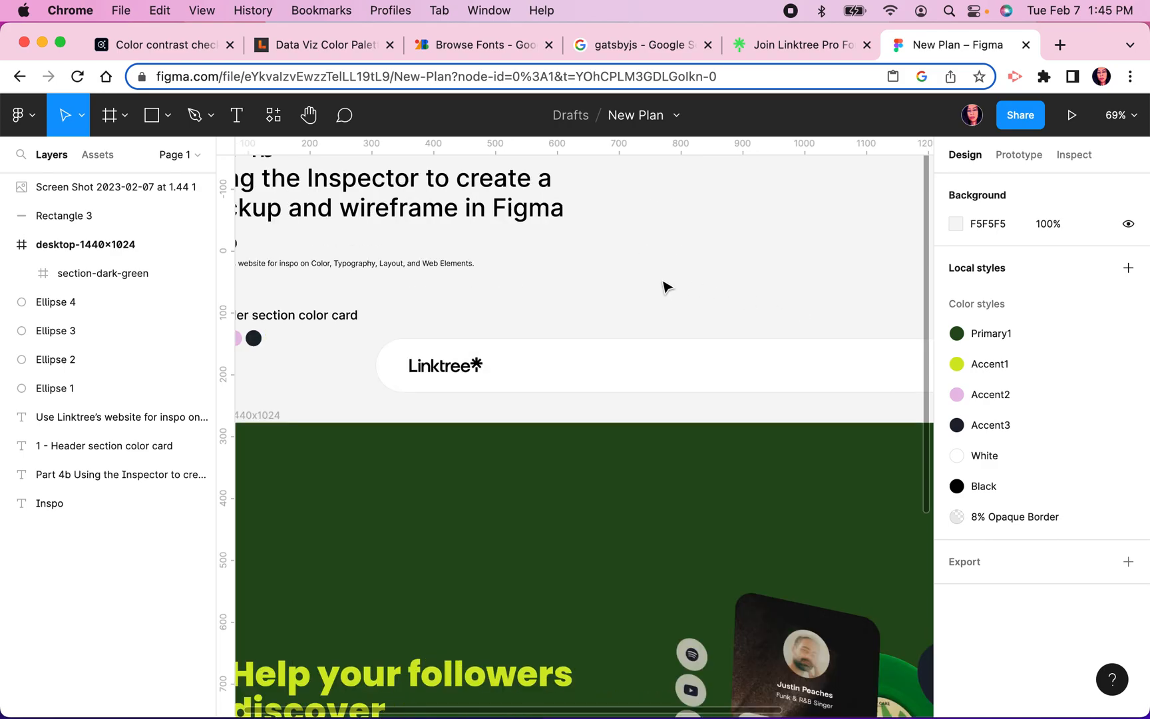
pyautogui.scroll(-5, 662, 282)
# Step: Switch to the Linktree page and inspect the dimensions of the flex container that holds the four navigation links
pyautogui.click(796, 44)
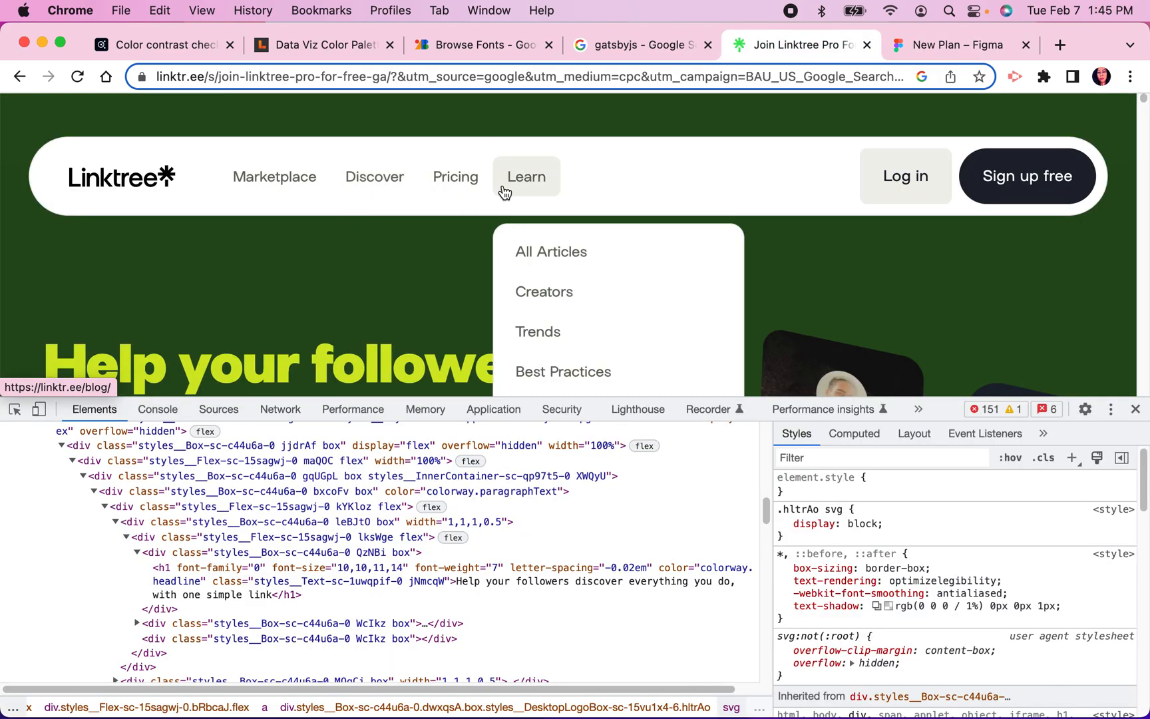
pyautogui.click(14, 409)
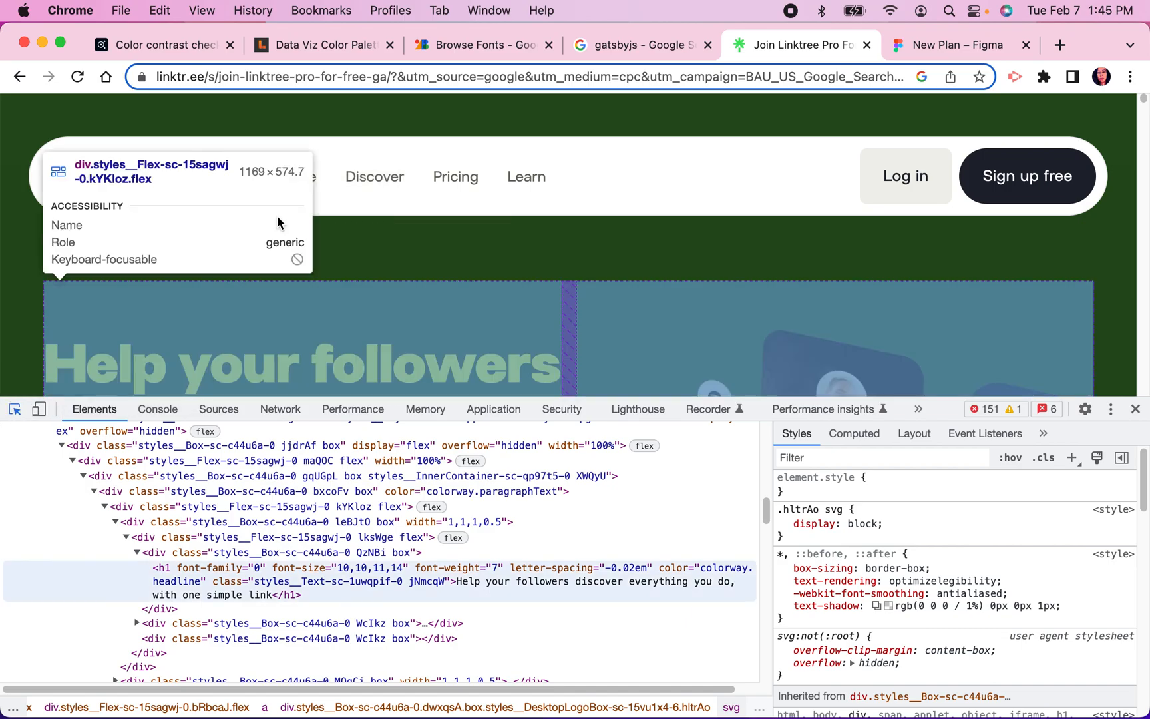
pyautogui.click(274, 191)
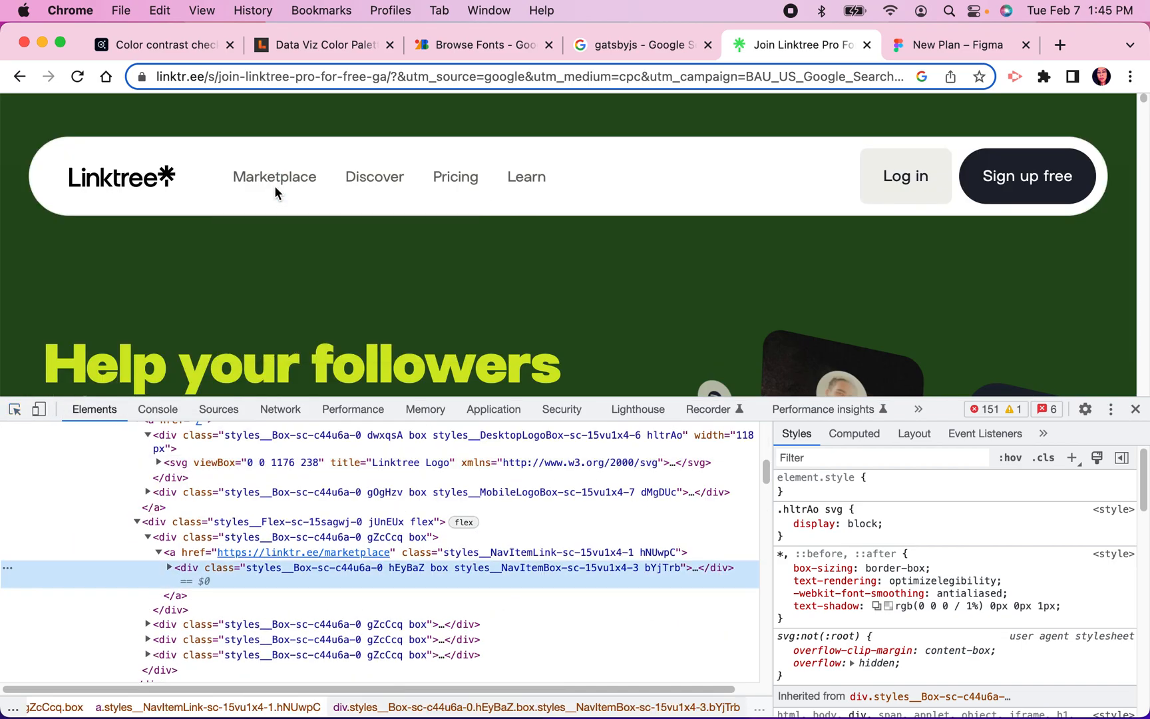
pyautogui.click(187, 553)
pyautogui.click(174, 537)
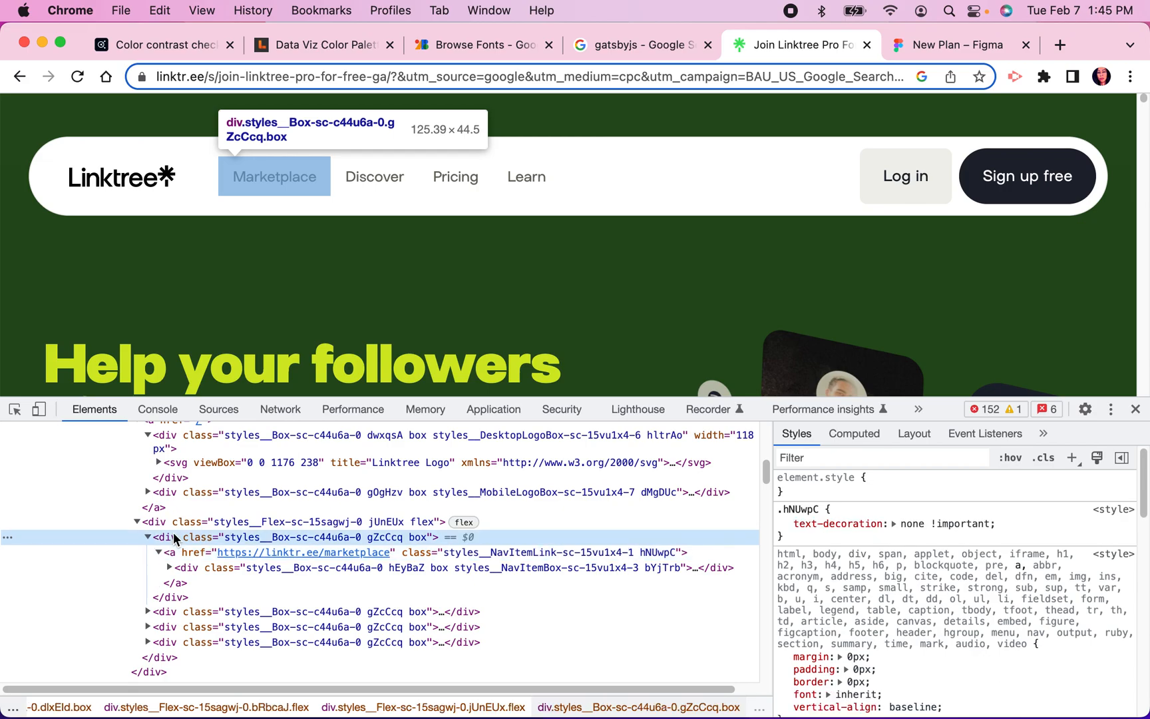
pyautogui.click(160, 524)
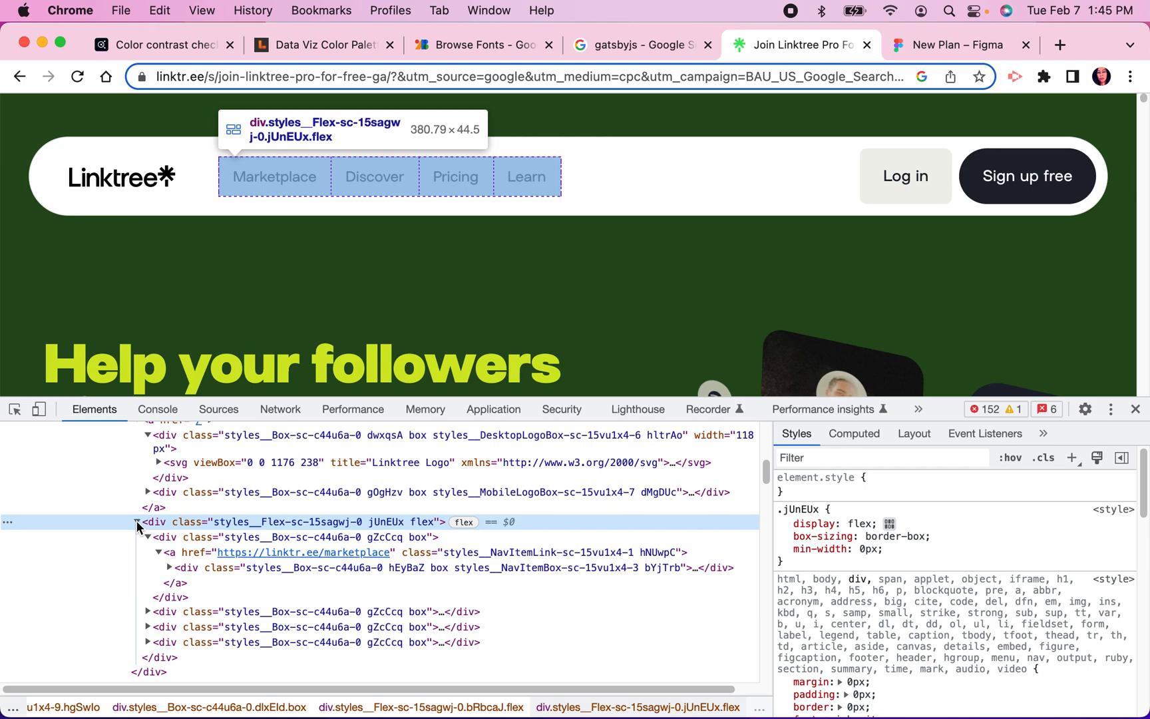
# Step: In Figma, draw a rectangle about 400 × 62 above the white header bar and set its width to 380
pyautogui.click(959, 47)
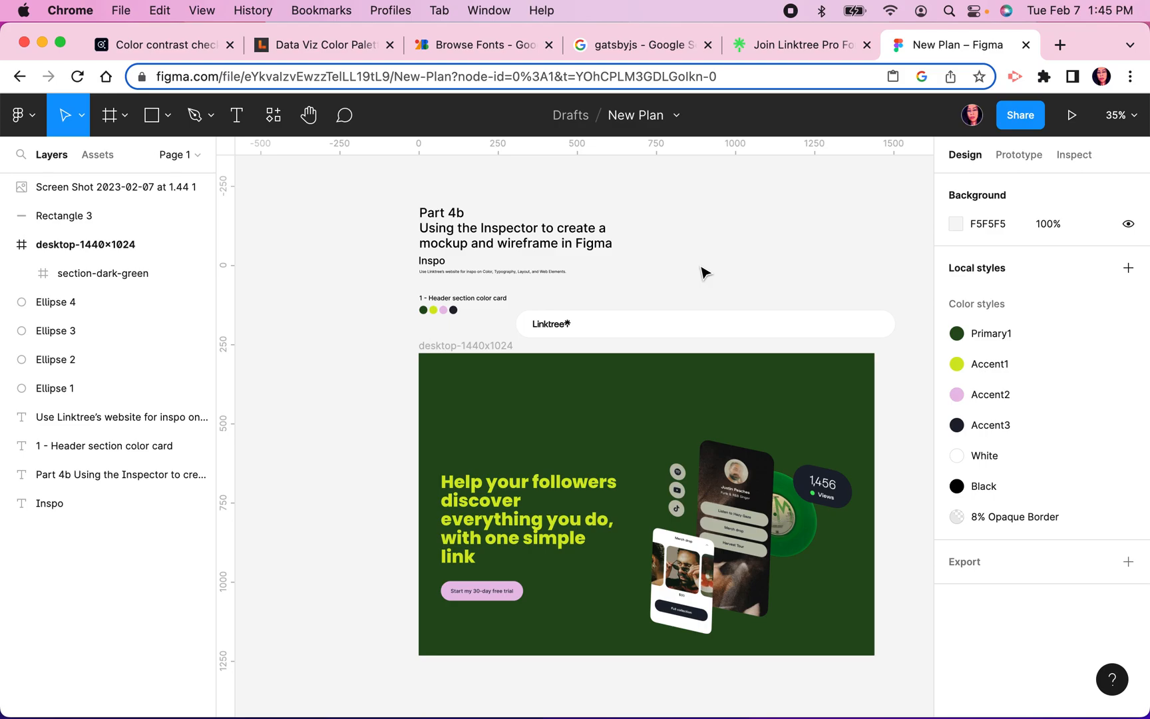
pyautogui.press('r')
pyautogui.moveTo(697, 255); pyautogui.dragTo(822, 280)
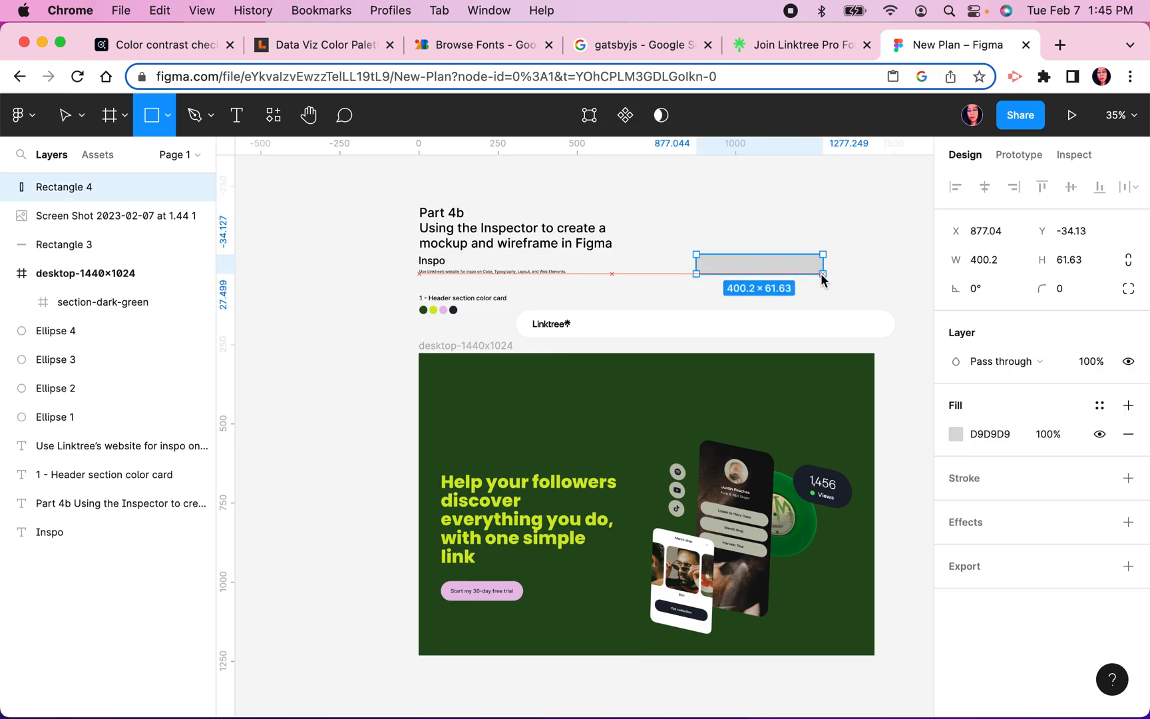
pyautogui.click(1008, 266)
pyautogui.write('380')
pyautogui.press('Return')
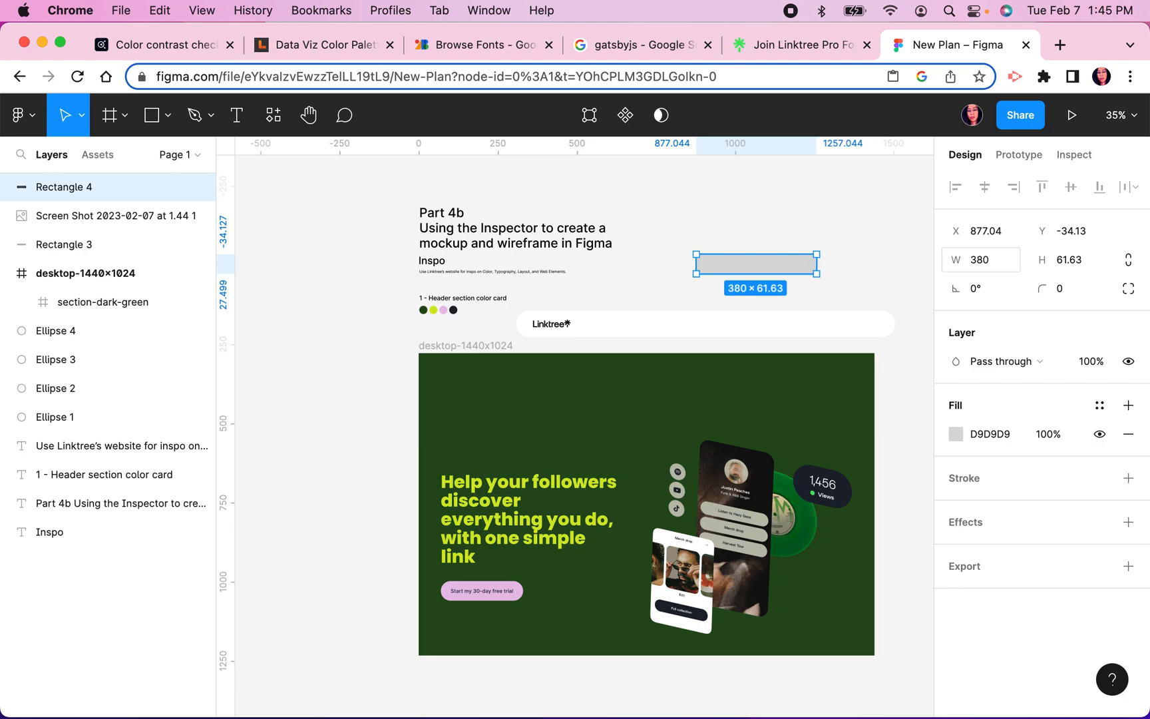
pyautogui.click(778, 229)
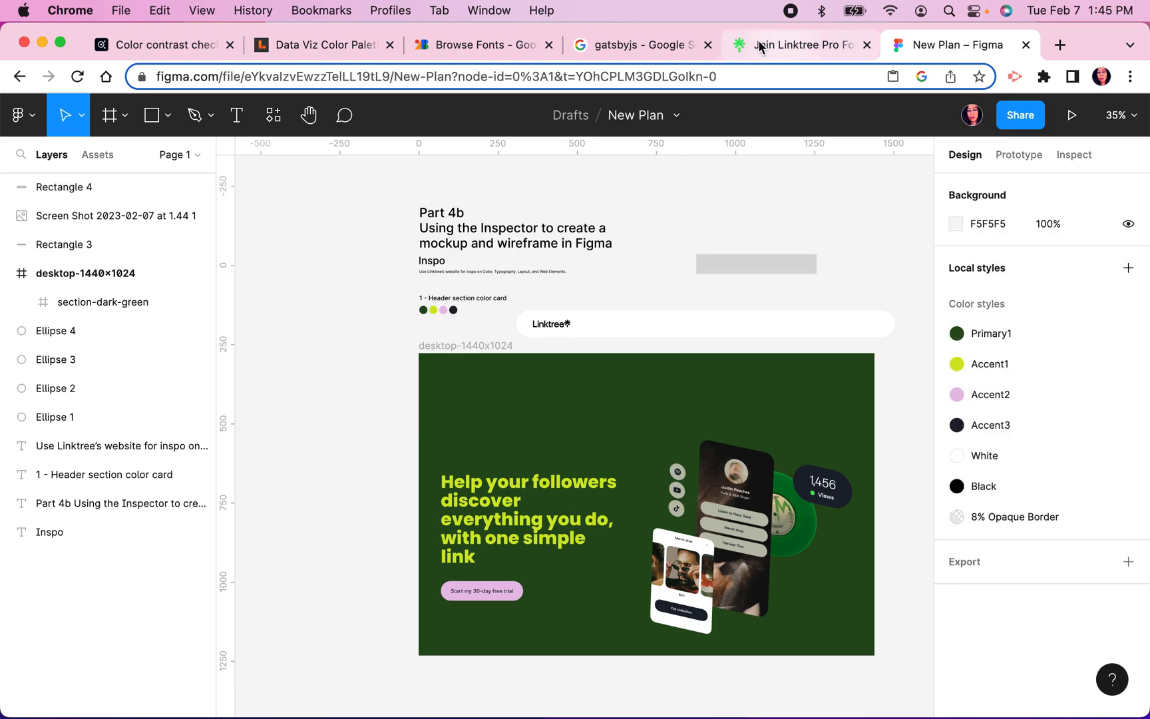
# Step: Return to the Linktree page and inspect the Marketplace link and its parent navigation container for the height
pyautogui.click(784, 48)
pyautogui.click(13, 411)
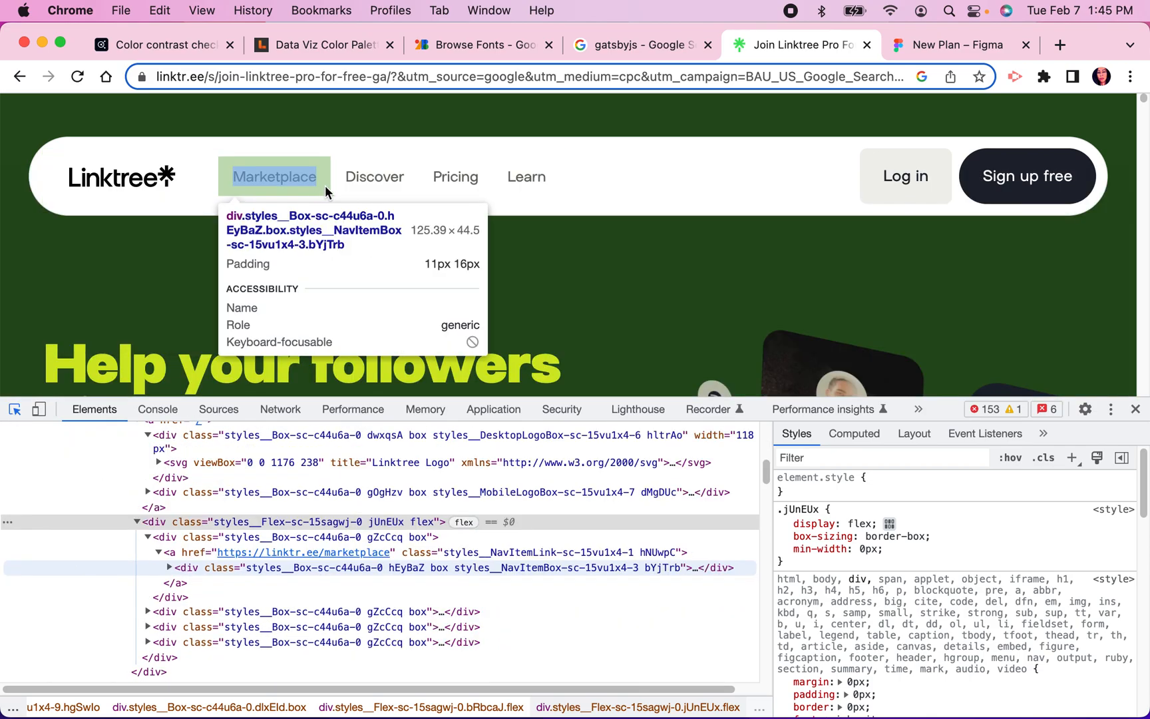
pyautogui.click(324, 185)
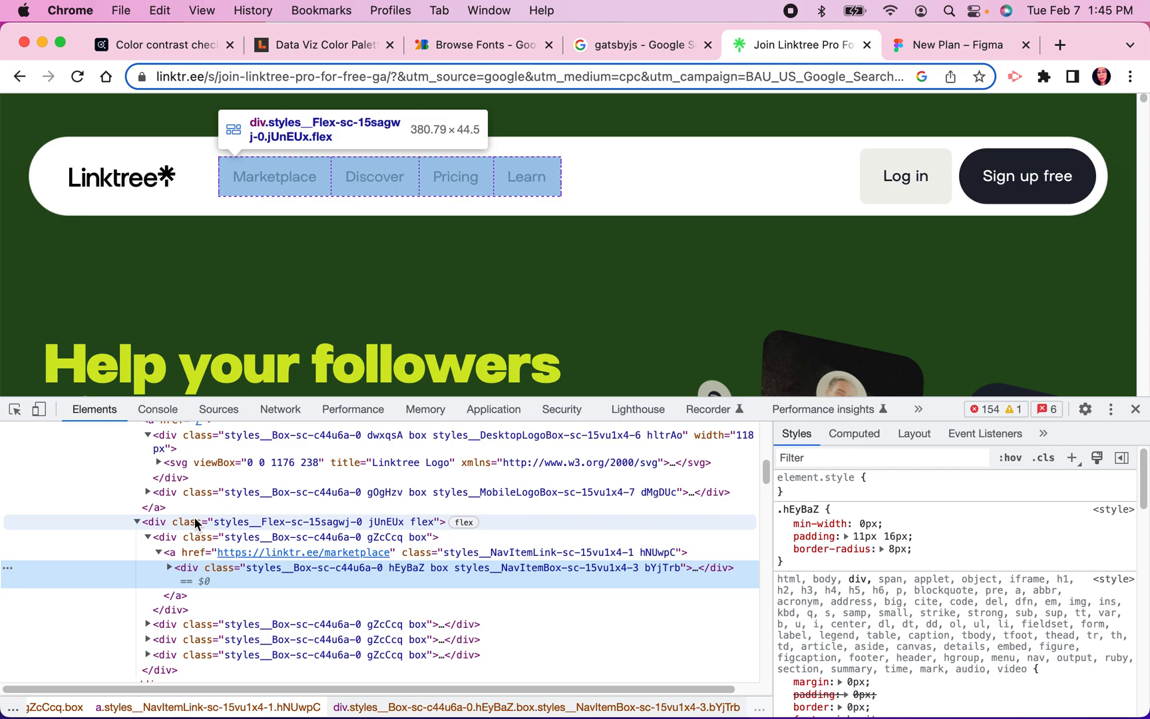
# Step: Back in Figma, set the grey rectangle's height to 44
pyautogui.click(971, 44)
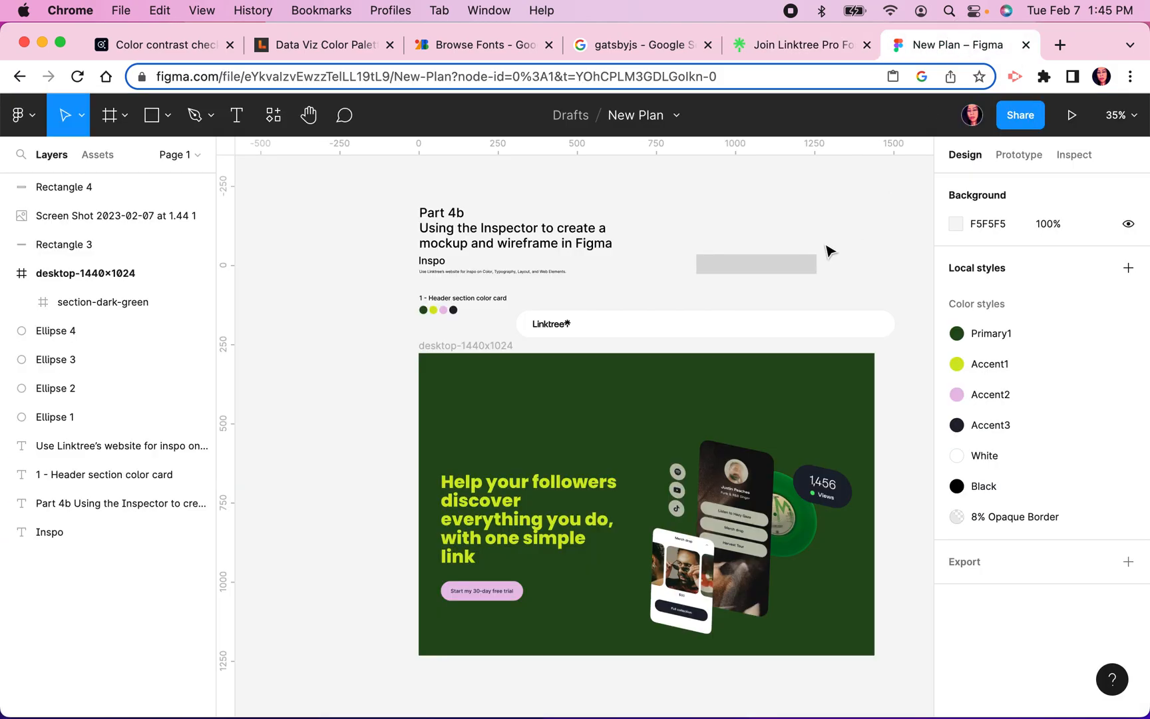
pyautogui.click(788, 267)
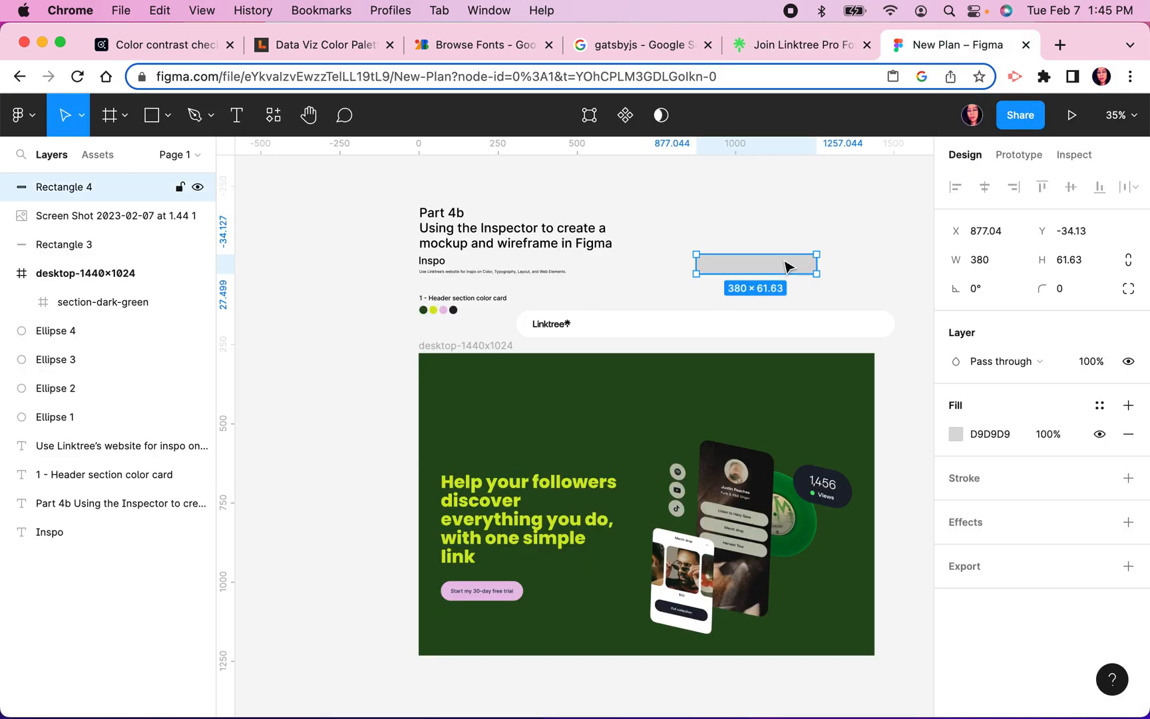
pyautogui.click(1097, 265)
pyautogui.write('4')
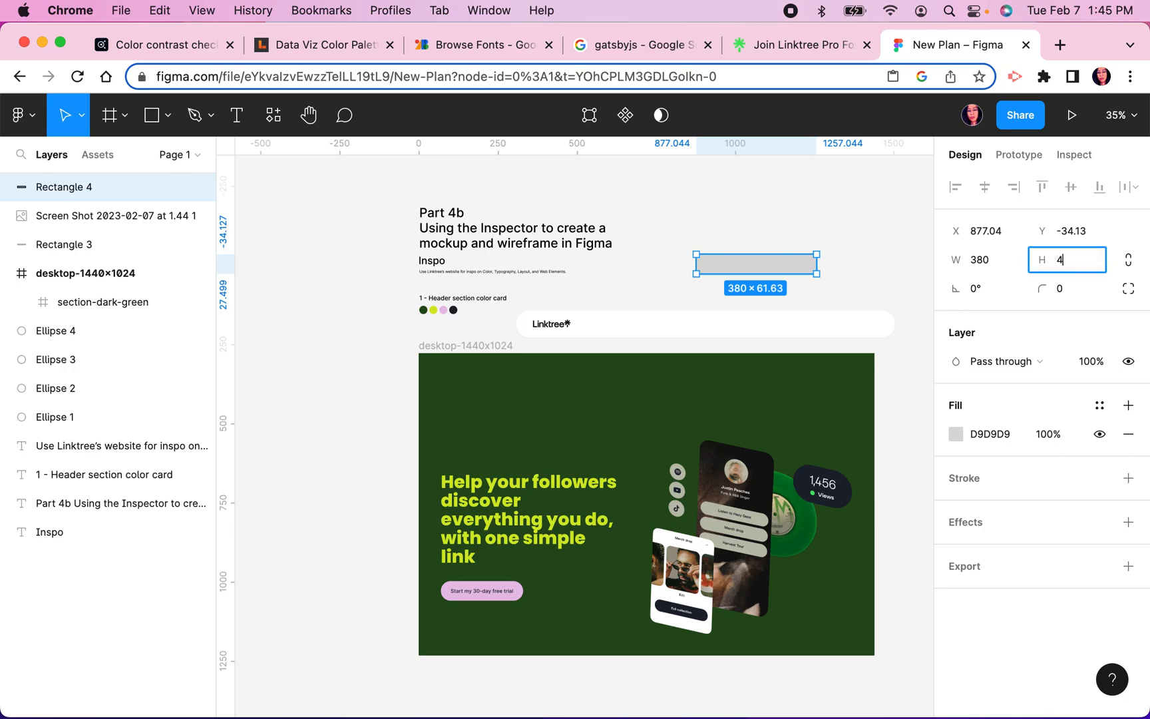
pyautogui.press('Return')
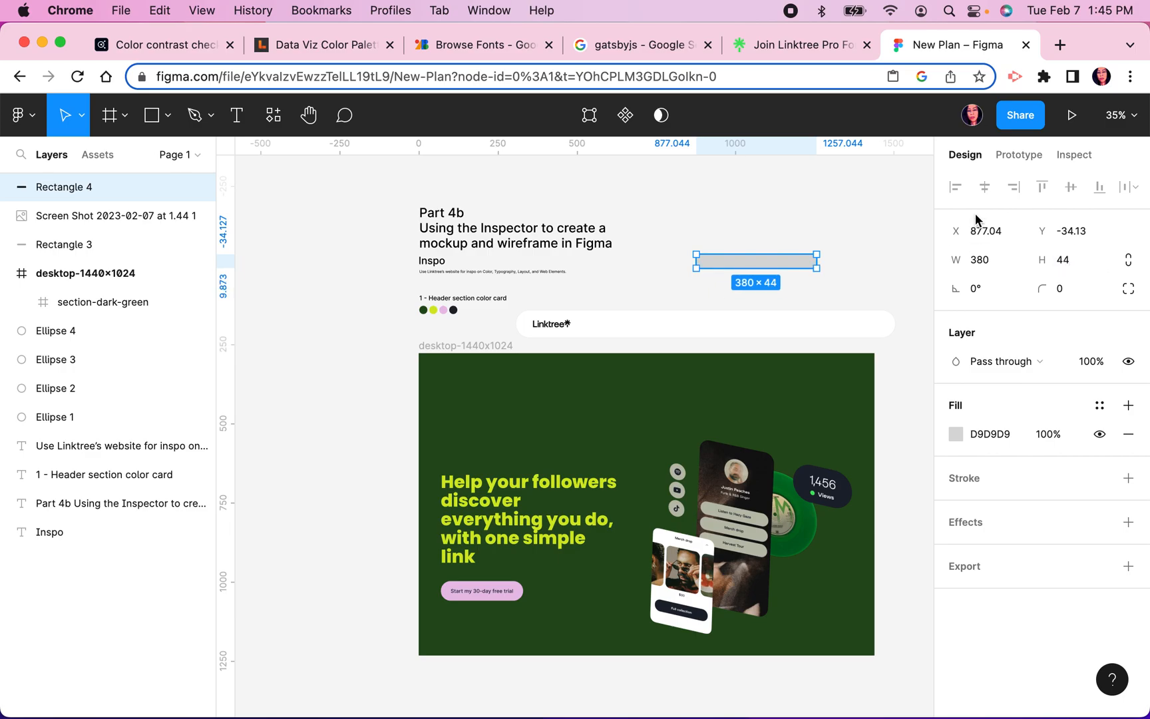
pyautogui.click(865, 260)
# Step: Move the grey 380 × 44 rectangle into the white header bar, just to the right of the Linktree logo
pyautogui.hscroll(2, 752, 252)
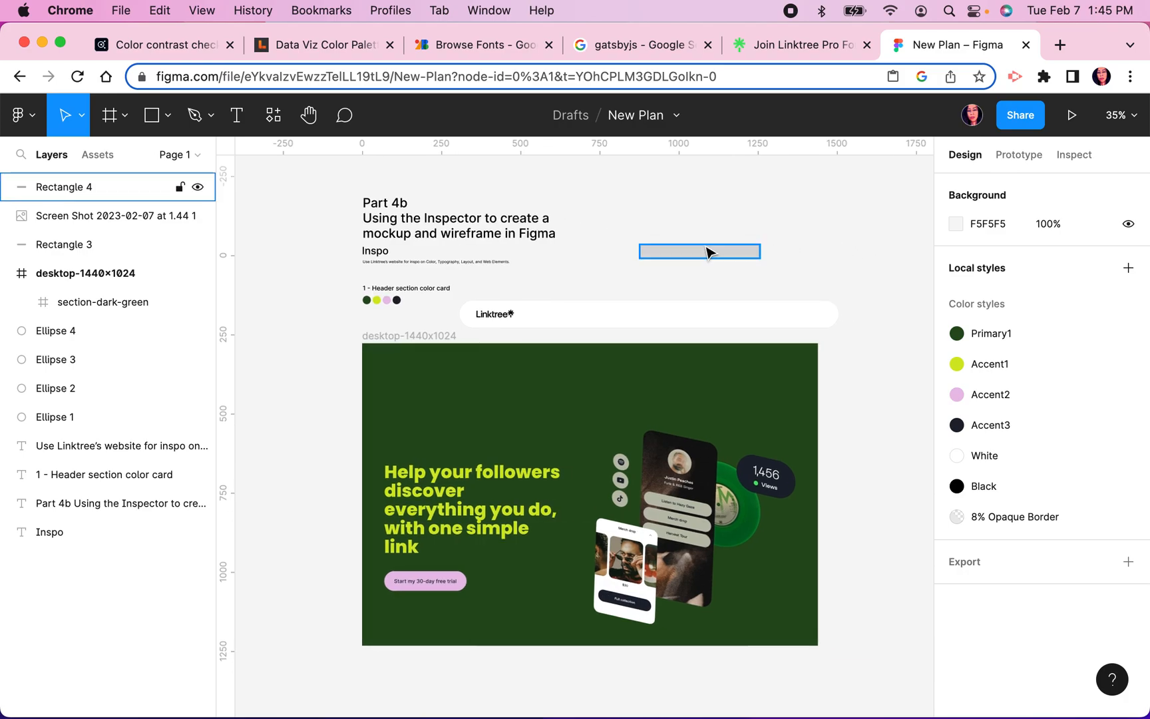
pyautogui.moveTo(689, 265); pyautogui.dragTo(587, 322)
pyautogui.scroll(5, 579, 332)
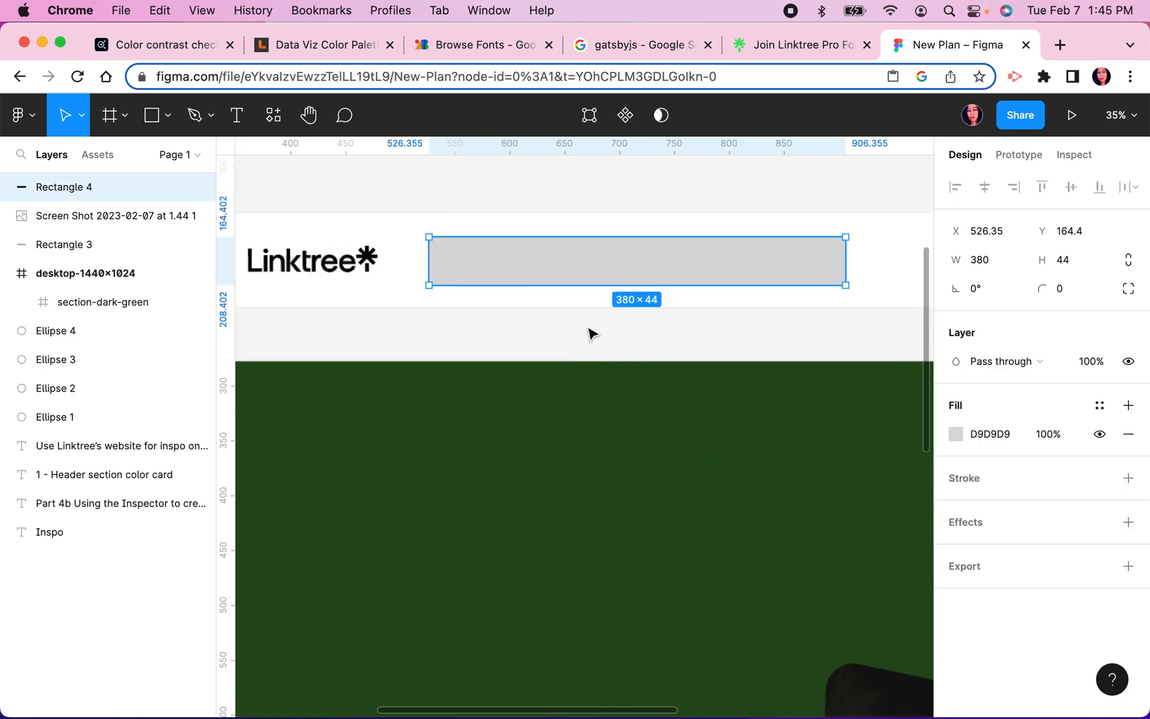
pyautogui.moveTo(632, 261); pyautogui.dragTo(623, 257)
pyautogui.click(743, 186)
# Step: Switch to the Linktree page and inspect the font, size and colour styles of the Learn navigation link
pyautogui.click(802, 45)
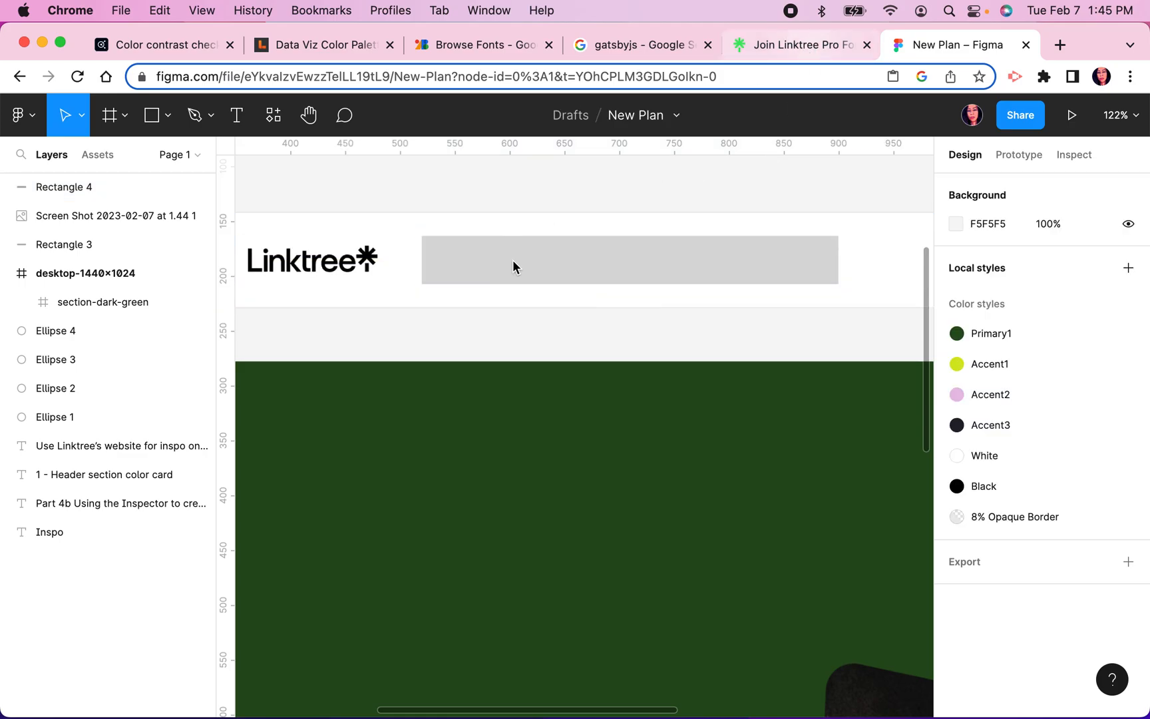
pyautogui.click(15, 407)
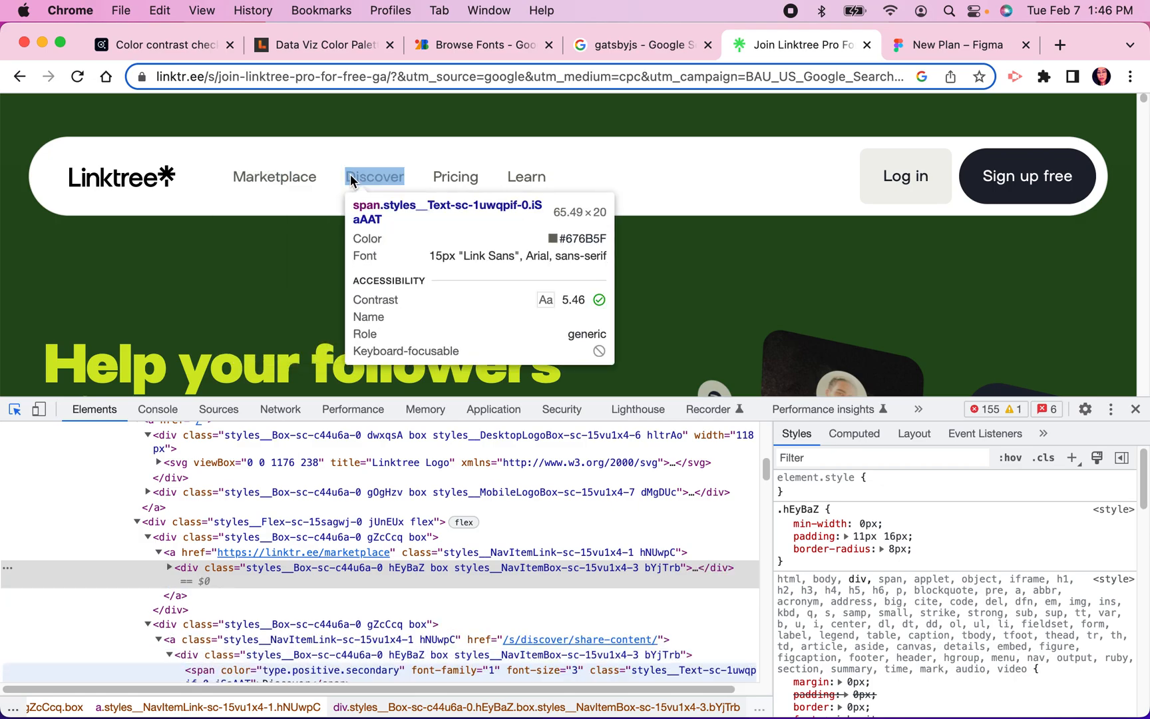
pyautogui.click(535, 178)
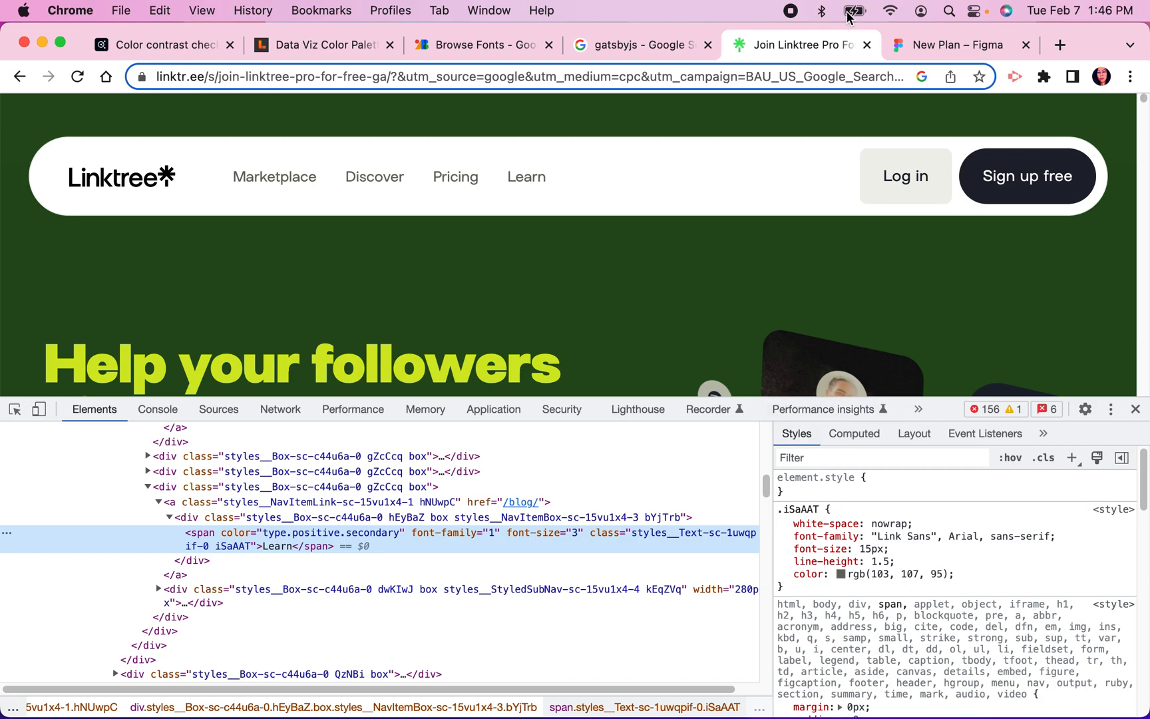
# Step: Switch to Figma and select the "Help your followers" heading text inside the dark green section's container
pyautogui.click(975, 51)
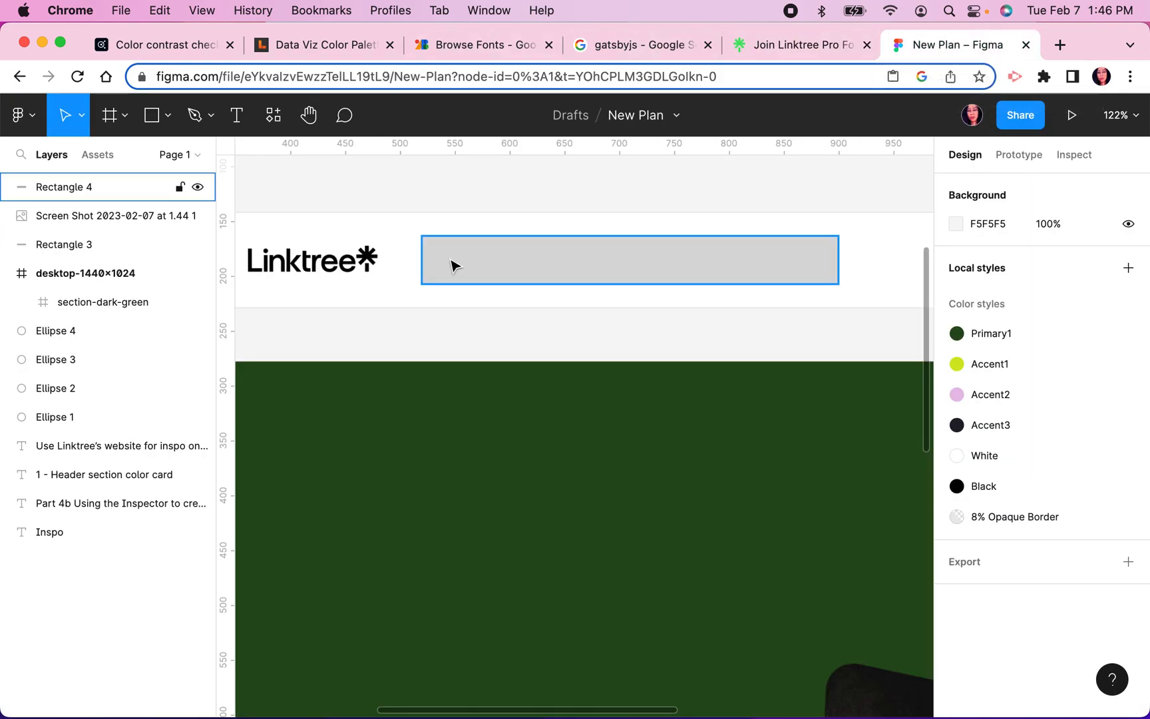
pyautogui.scroll(-10, 413, 355)
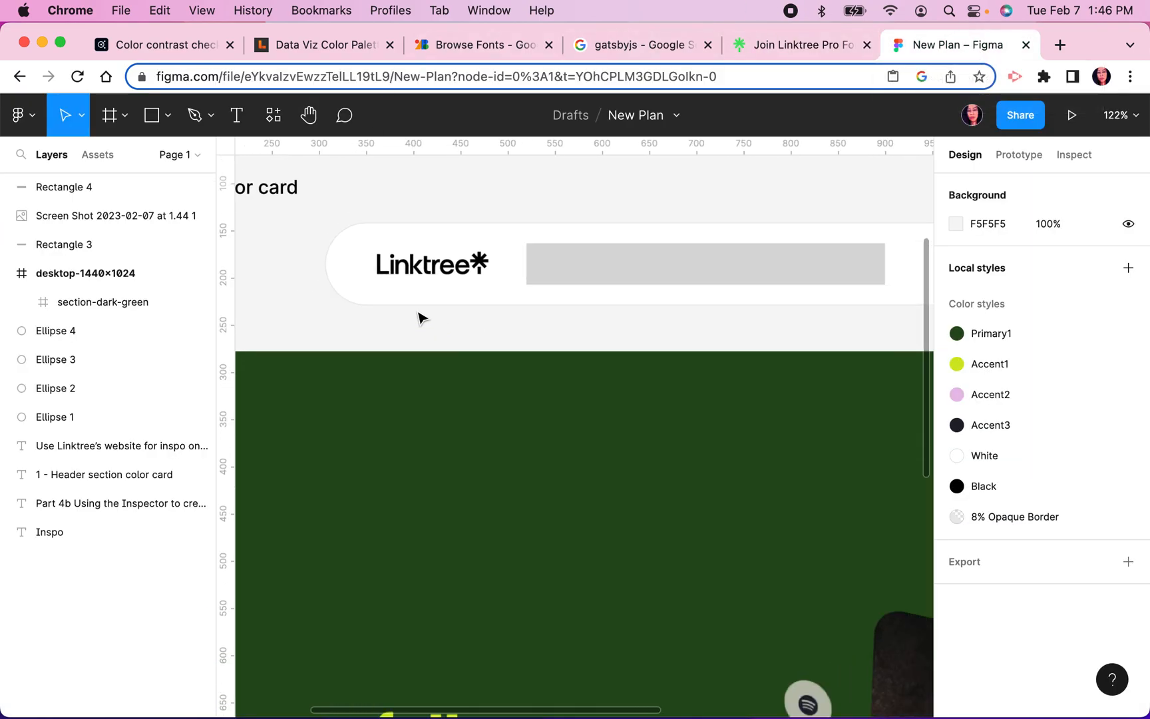
pyautogui.scroll(-6, 472, 545)
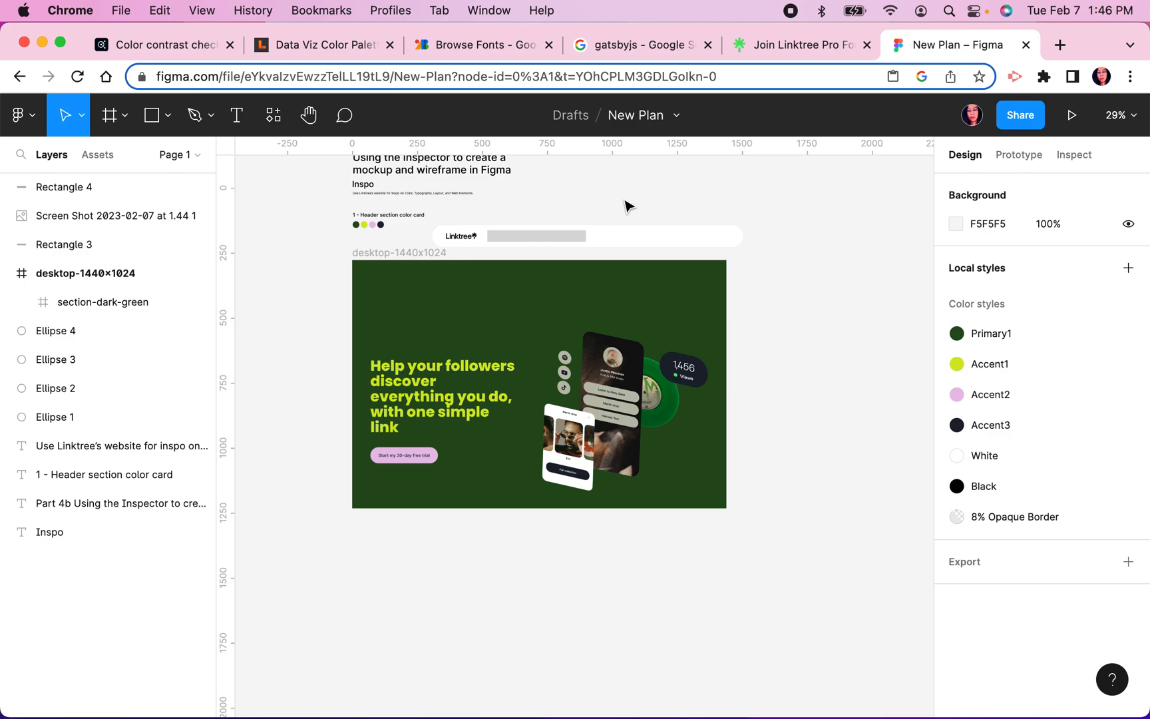
pyautogui.click(407, 404)
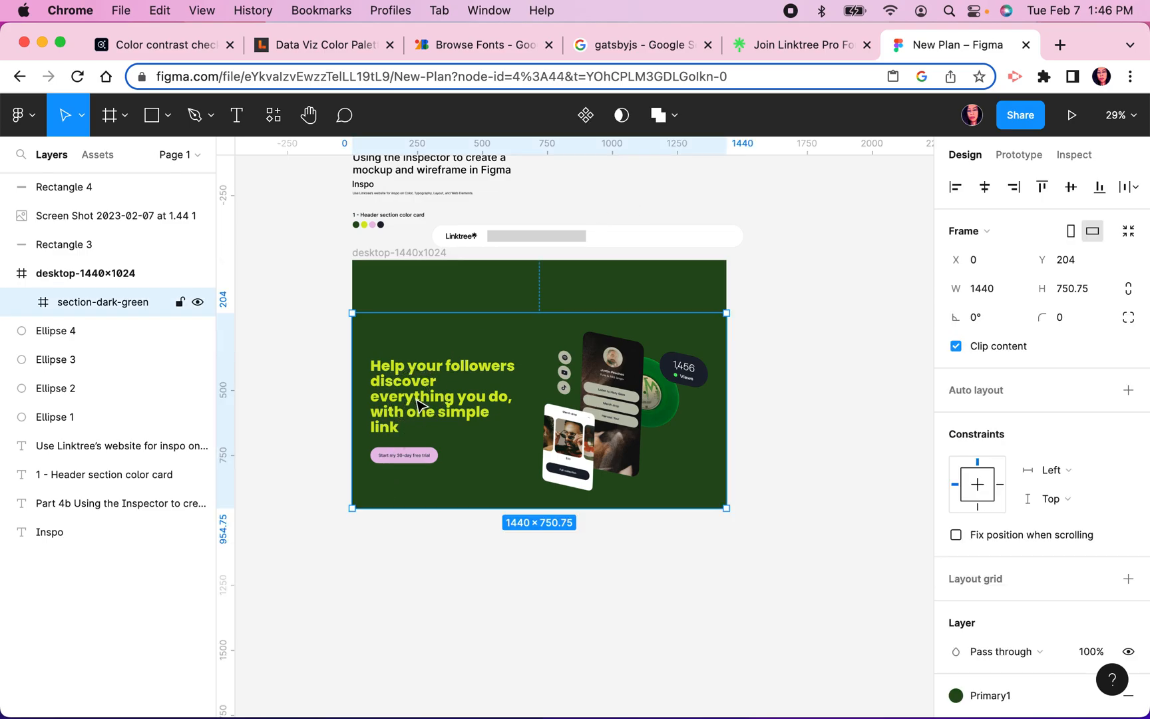
pyautogui.click(415, 404)
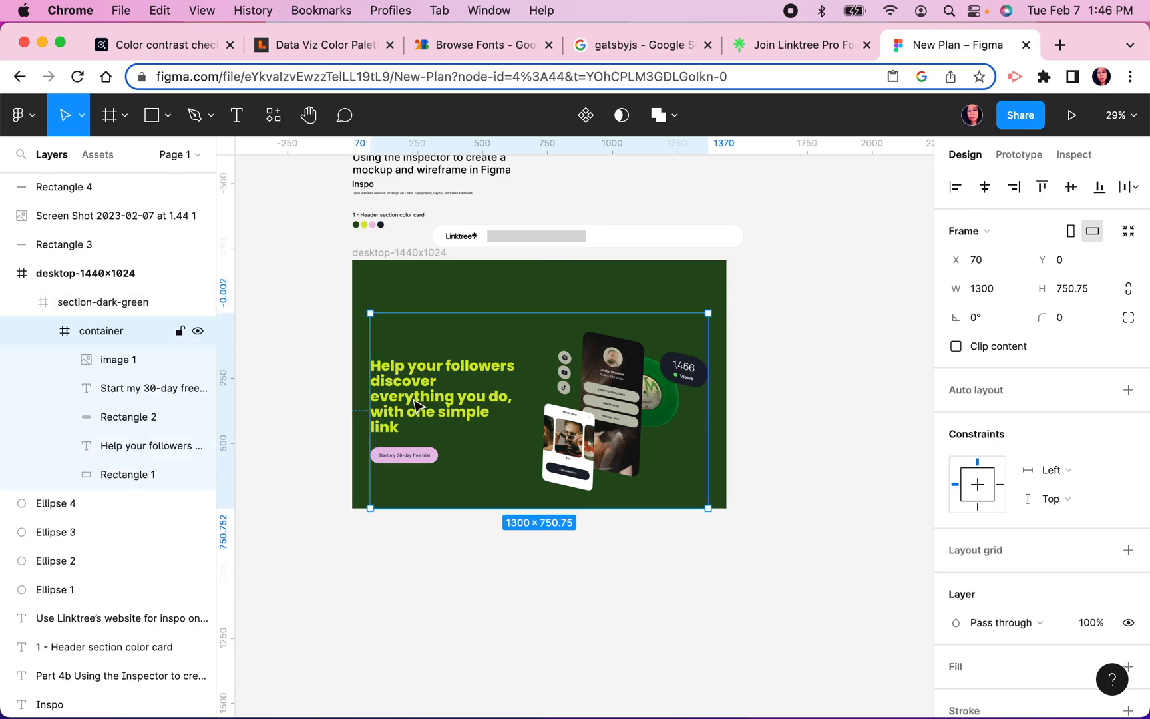
pyautogui.click(415, 404)
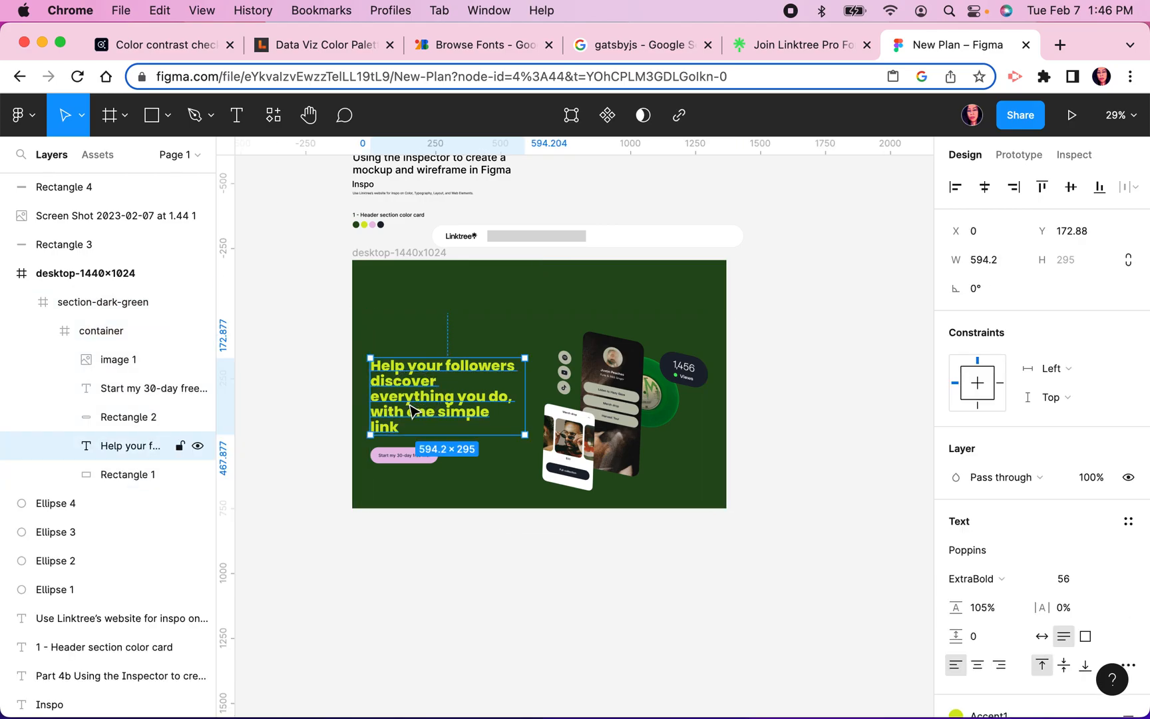
pyautogui.scroll(1, 407, 420)
pyautogui.scroll(5, 407, 421)
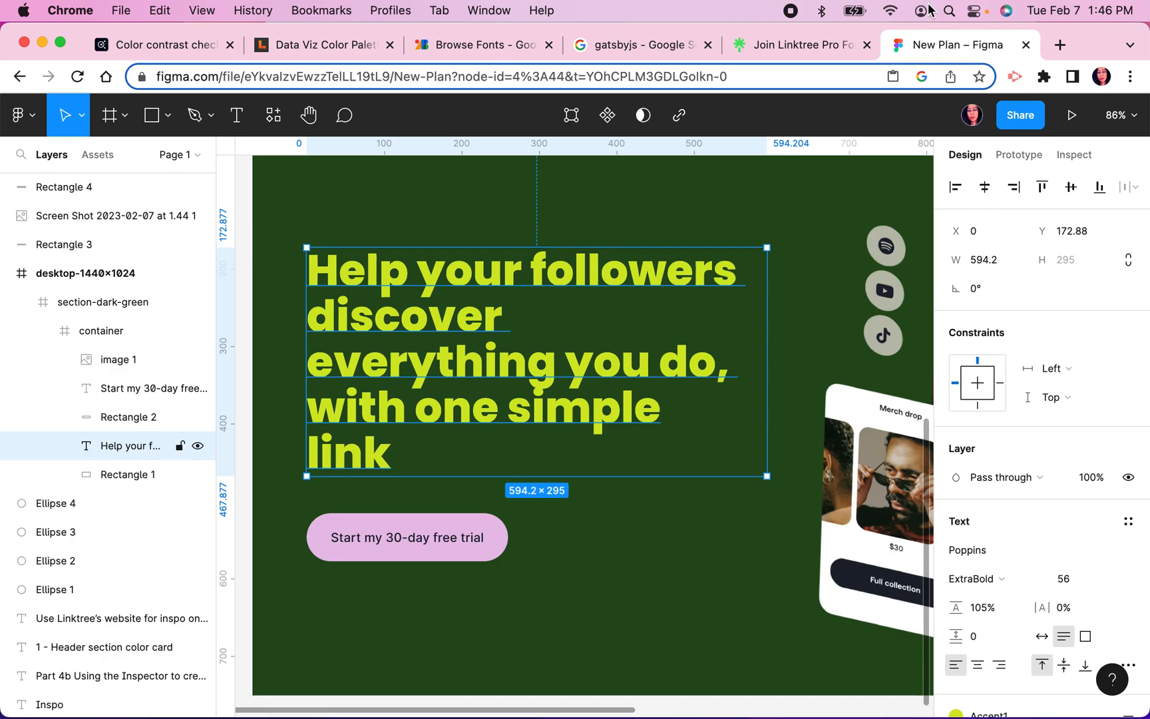
# Step: Return to the Linktree page and inspect the hero heading's element type, font, size and colour, enlarging the visible page area
pyautogui.click(806, 50)
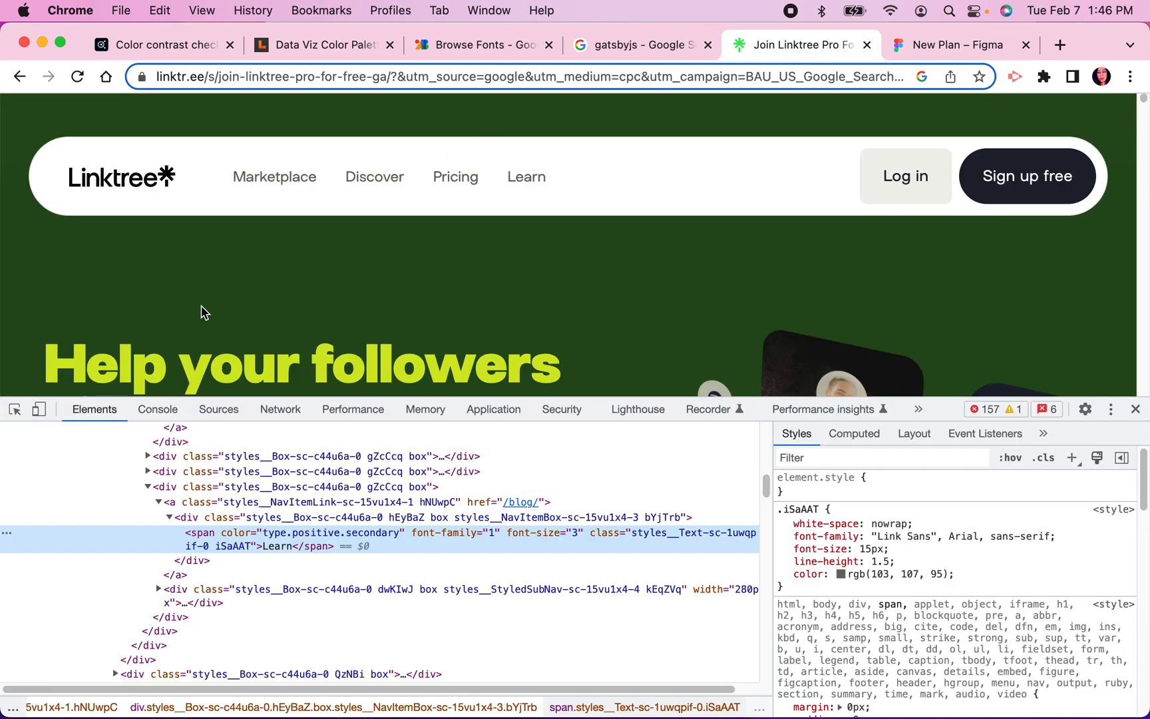
pyautogui.click(16, 411)
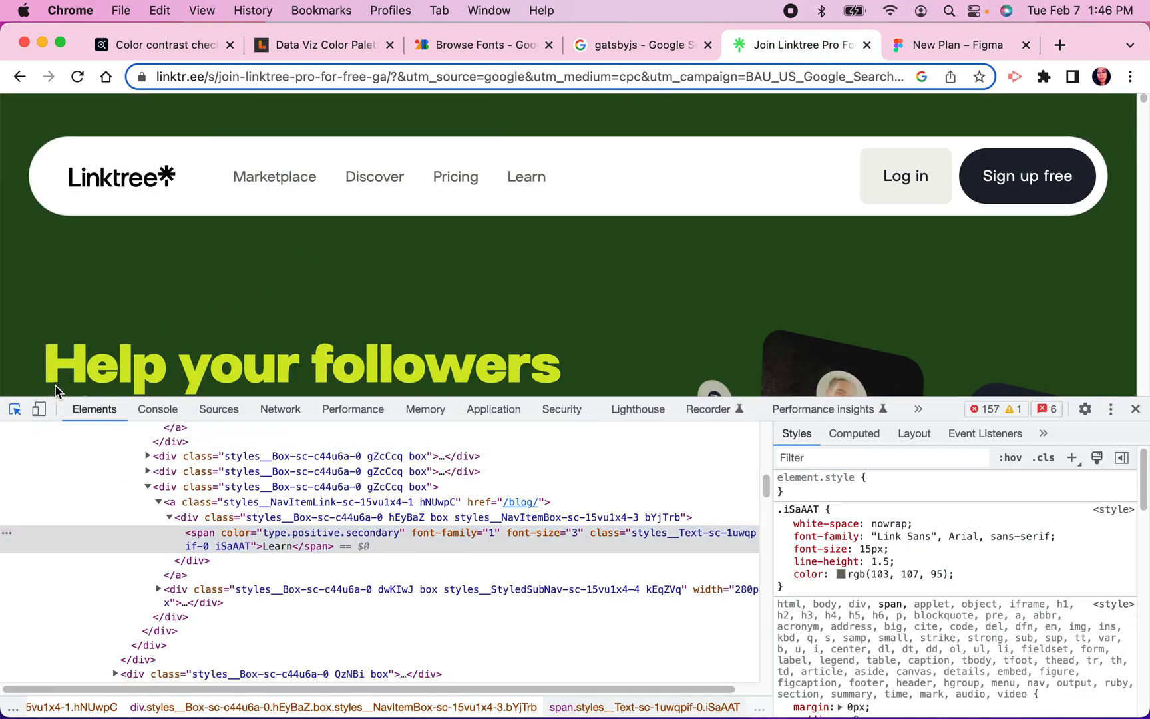
pyautogui.moveTo(89, 362)
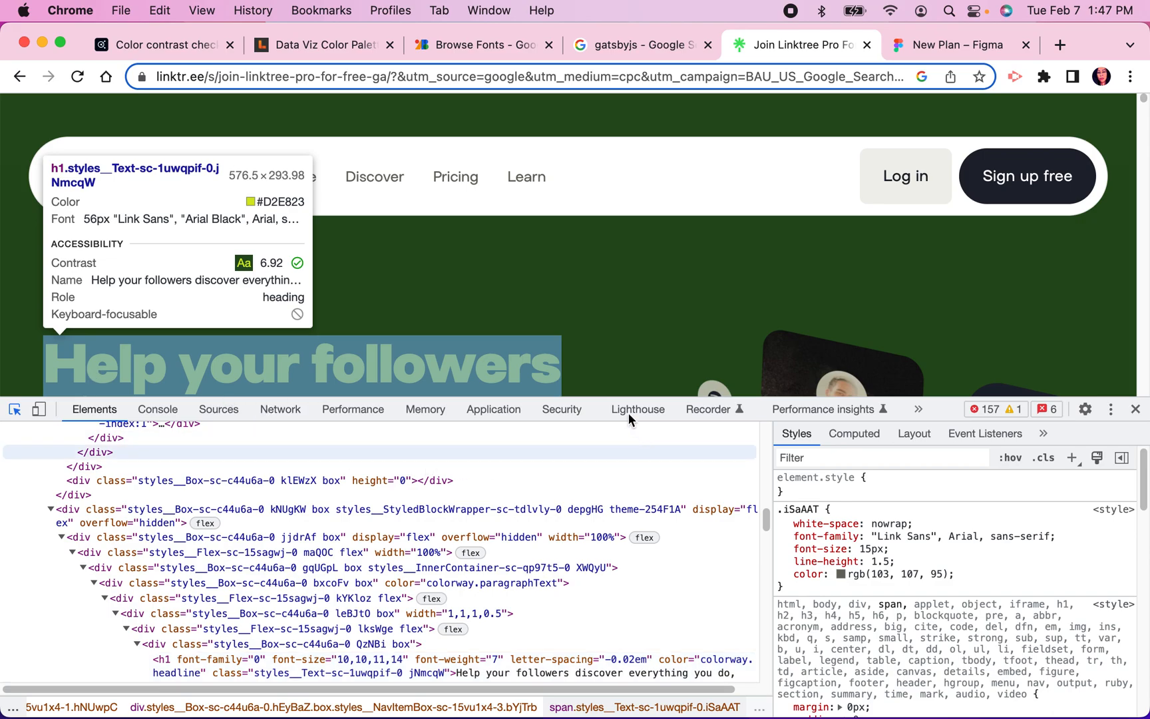
pyautogui.moveTo(604, 401); pyautogui.dragTo(533, 504)
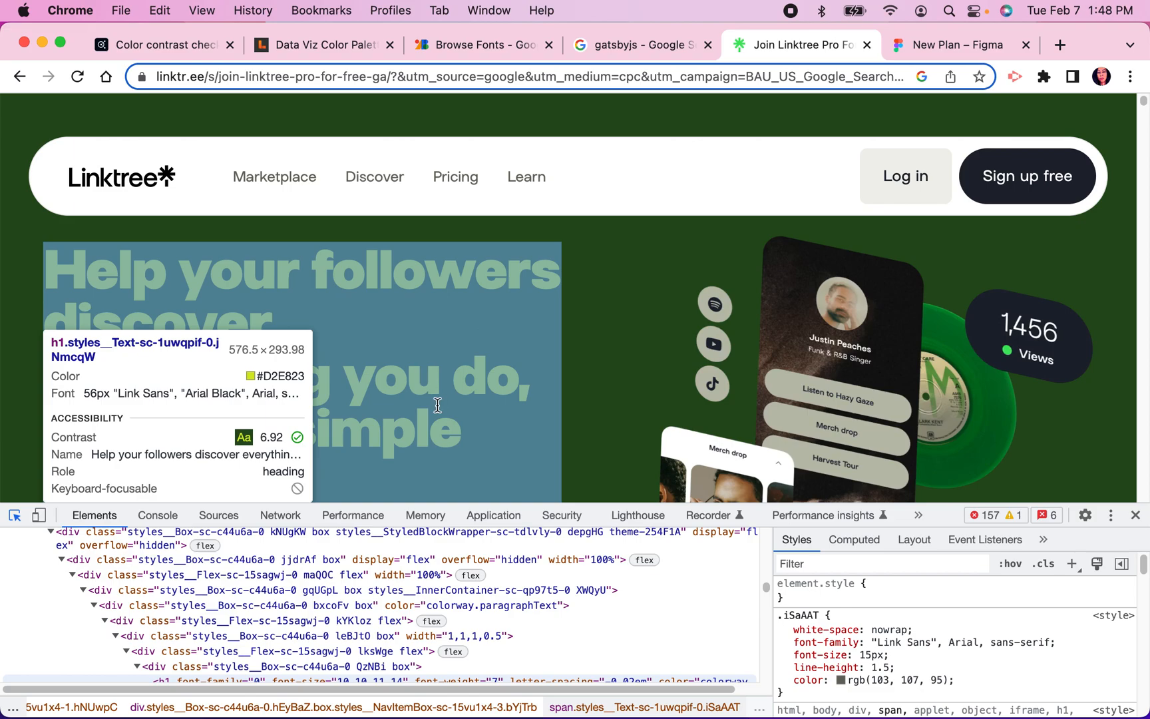
# Step: Look through the Linktree page's lower sections to compare their headings and paragraph text, and return to the hero section
pyautogui.scroll(-5, 267, 413)
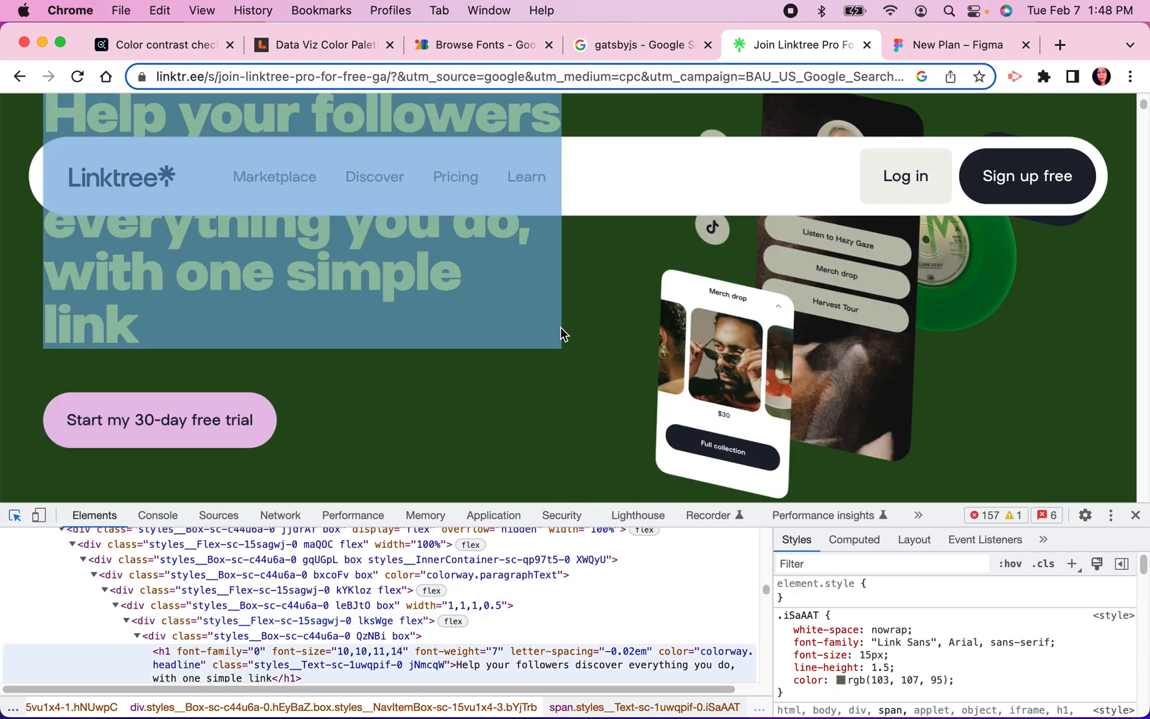
pyautogui.scroll(-10, 455, 382)
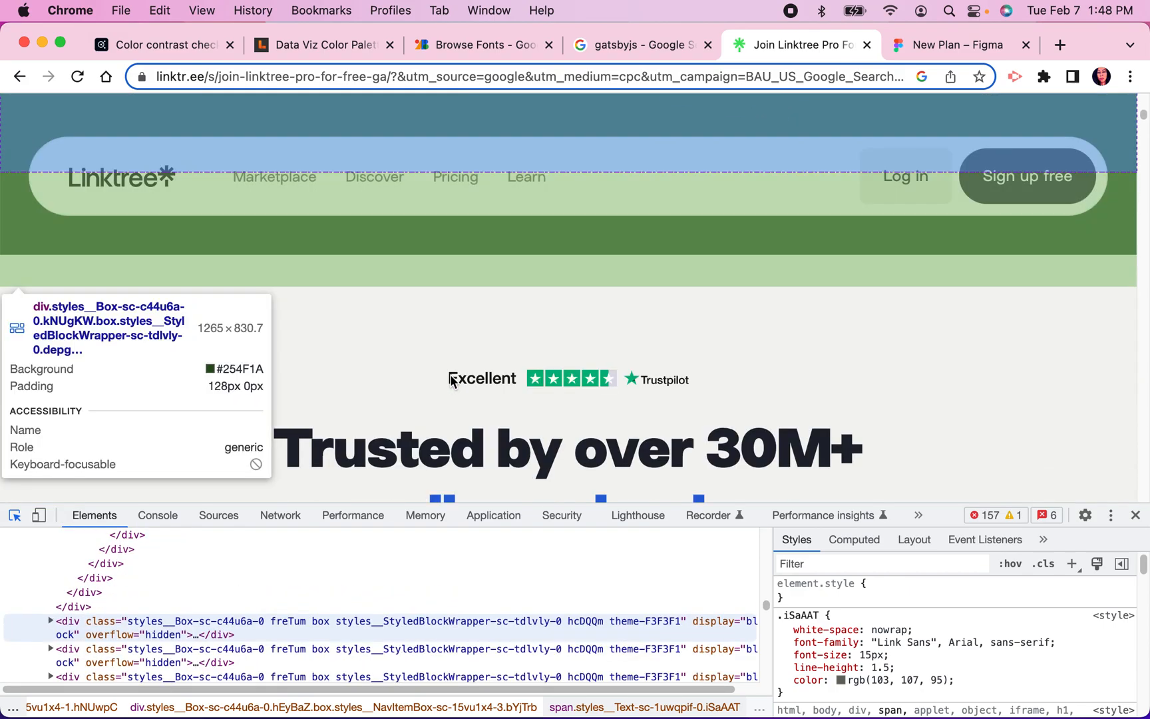
pyautogui.scroll(-15, 453, 383)
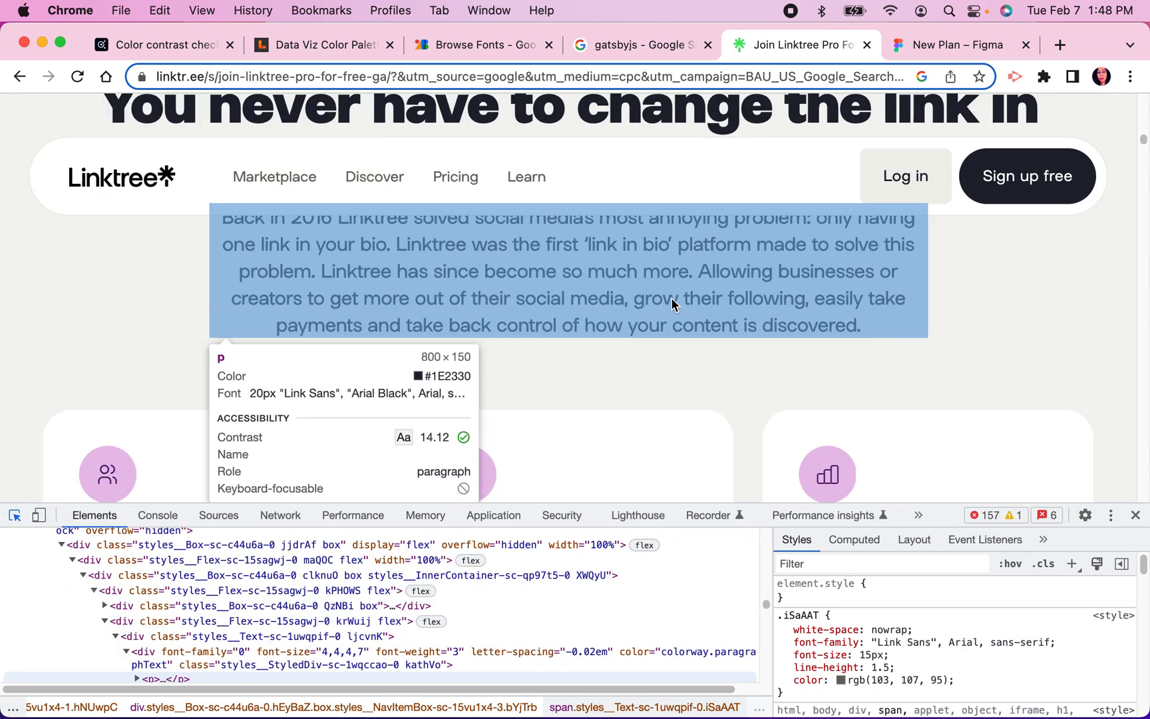
pyautogui.scroll(8, 930, 319)
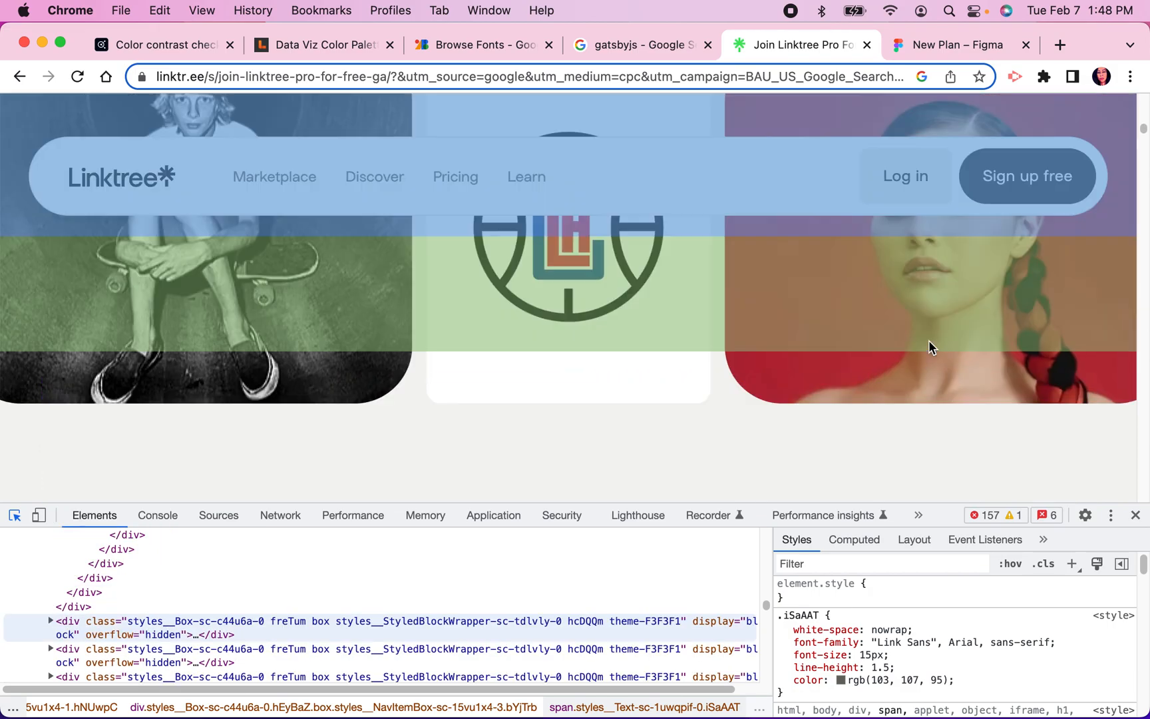
pyautogui.scroll(6, 930, 342)
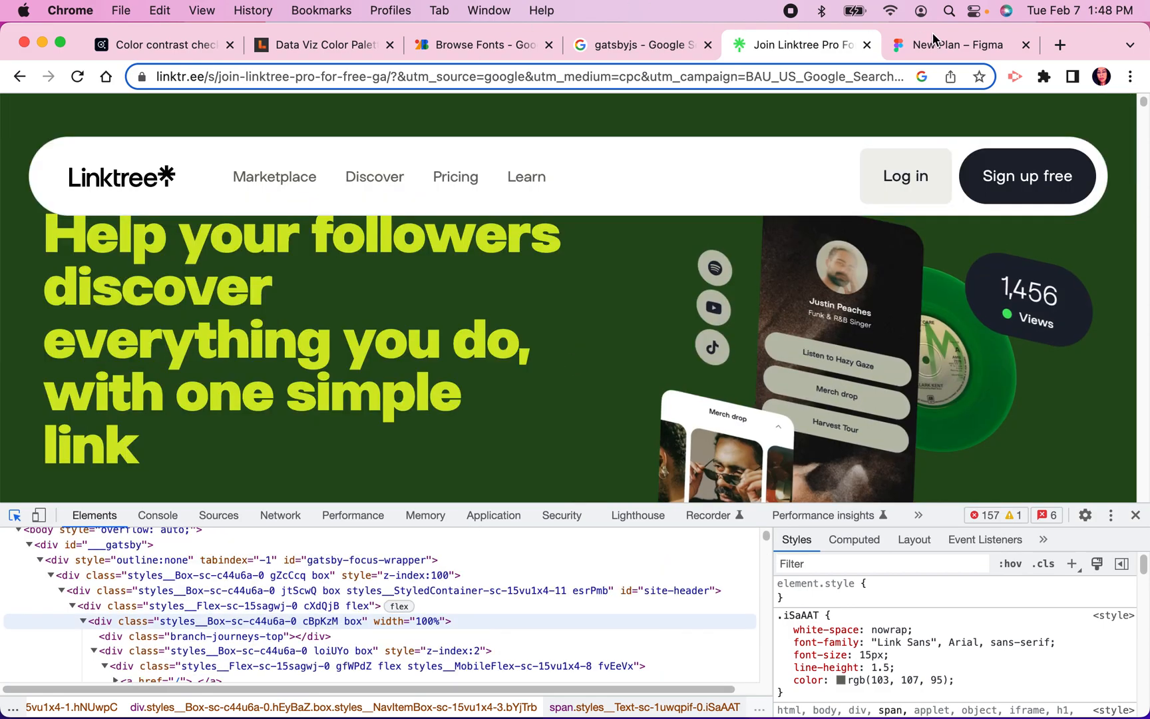
# Step: Back in Figma, start a new text style from the selected hero heading and name it H1
pyautogui.click(934, 47)
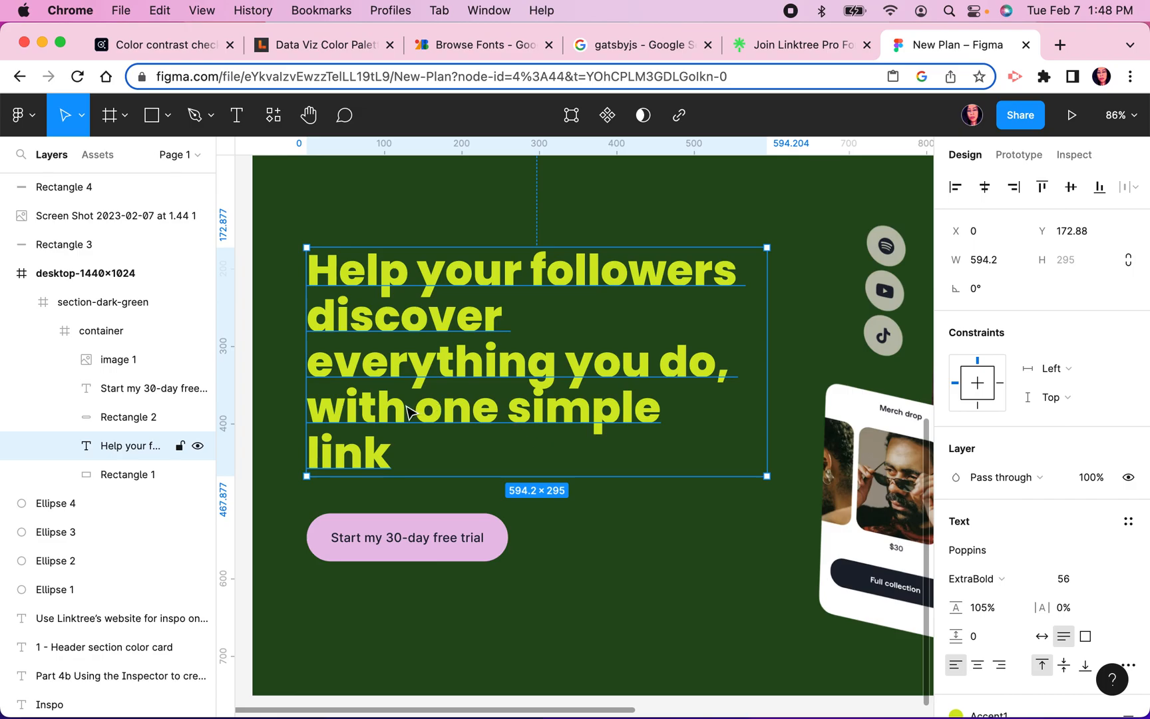
pyautogui.scroll(-5, 407, 413)
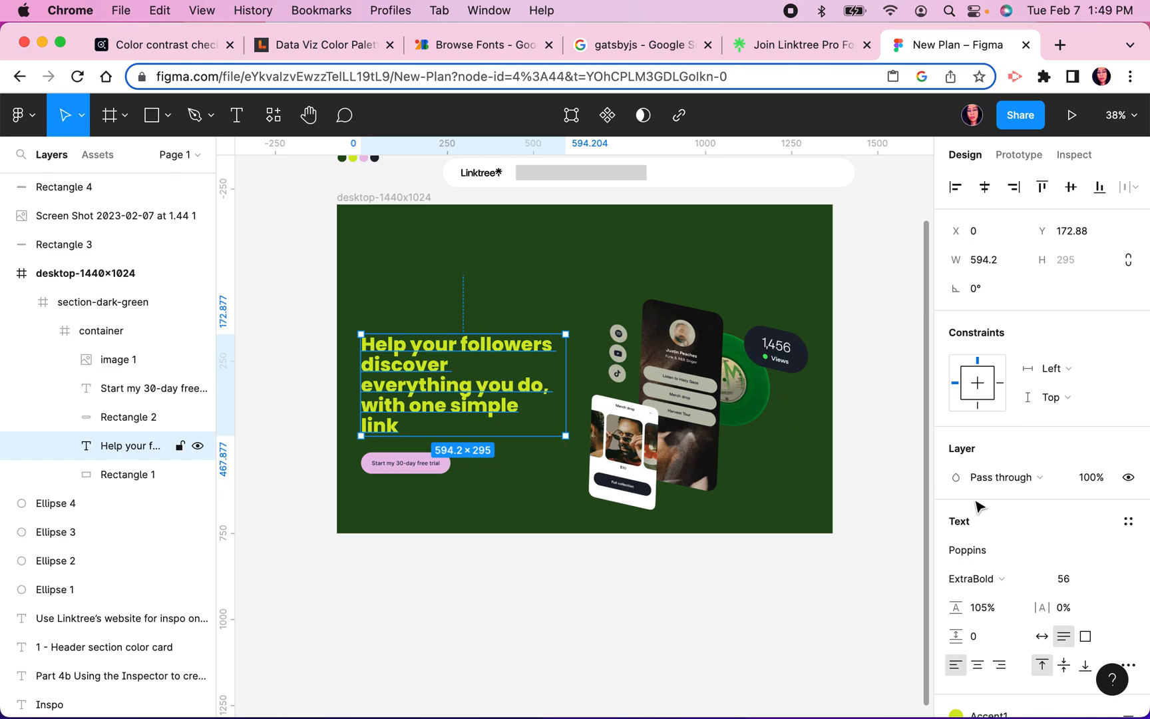
pyautogui.click(1129, 523)
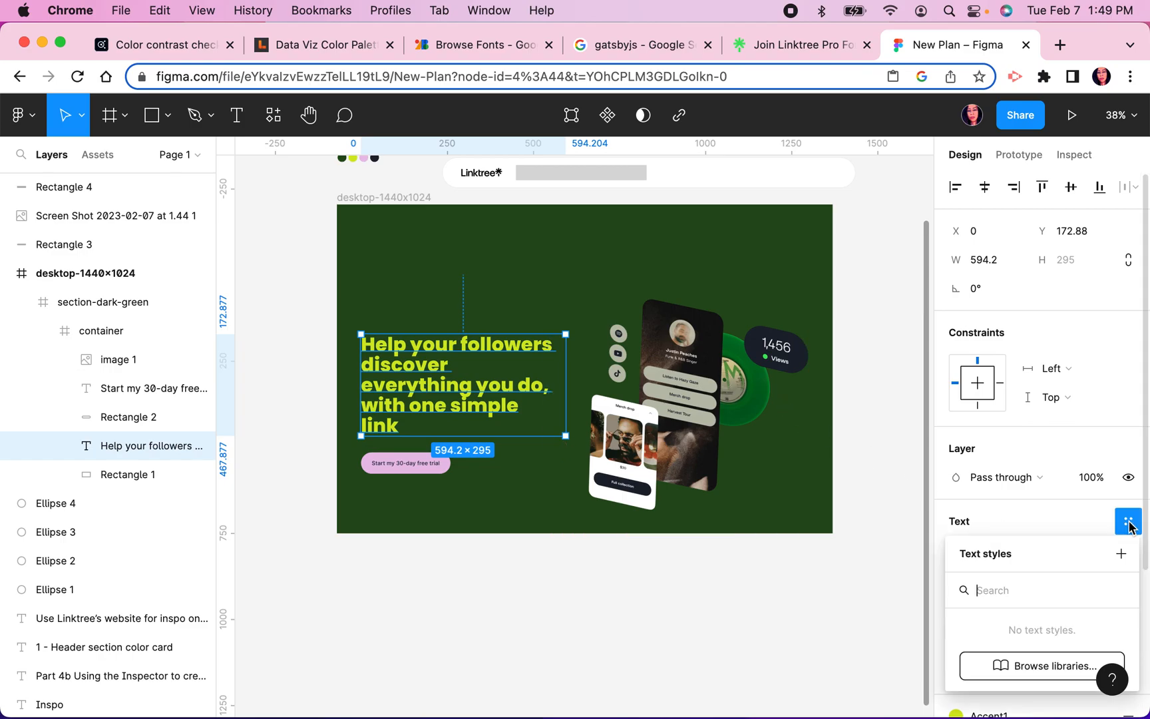
pyautogui.click(1121, 556)
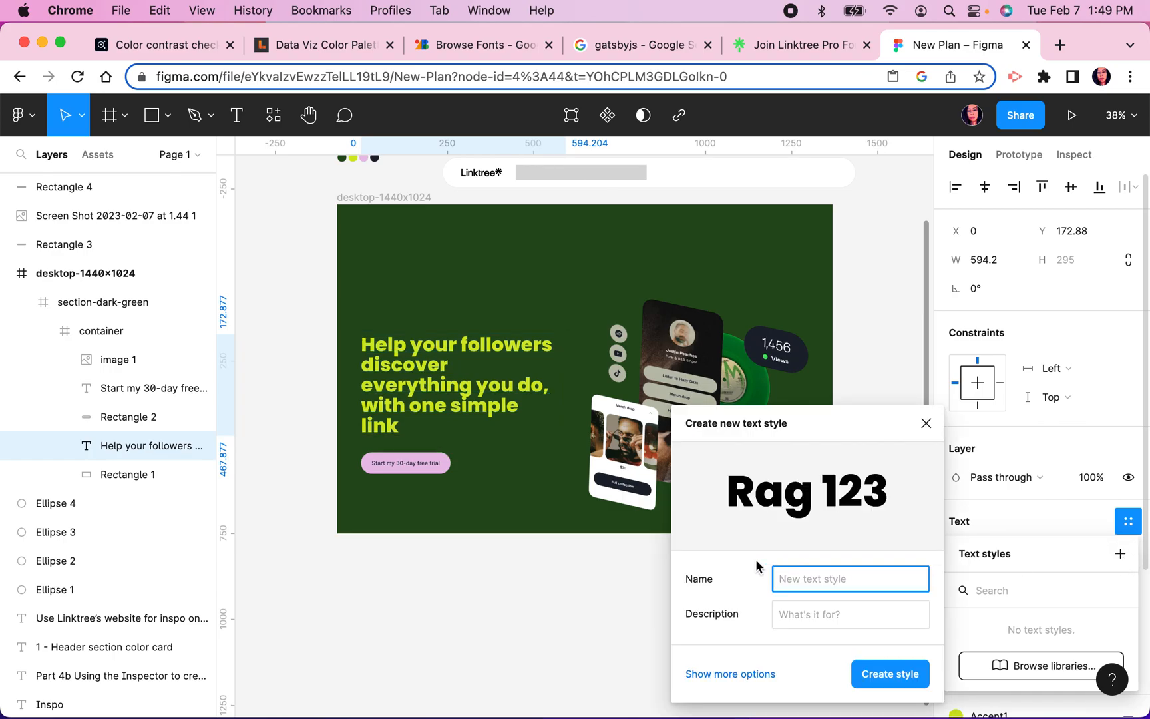
pyautogui.write('H1')
# Step: Describe the style as "Heading level 1 for the first heading on the home page. This one is in the bright Yellow-Green color" and create it
pyautogui.click(807, 624)
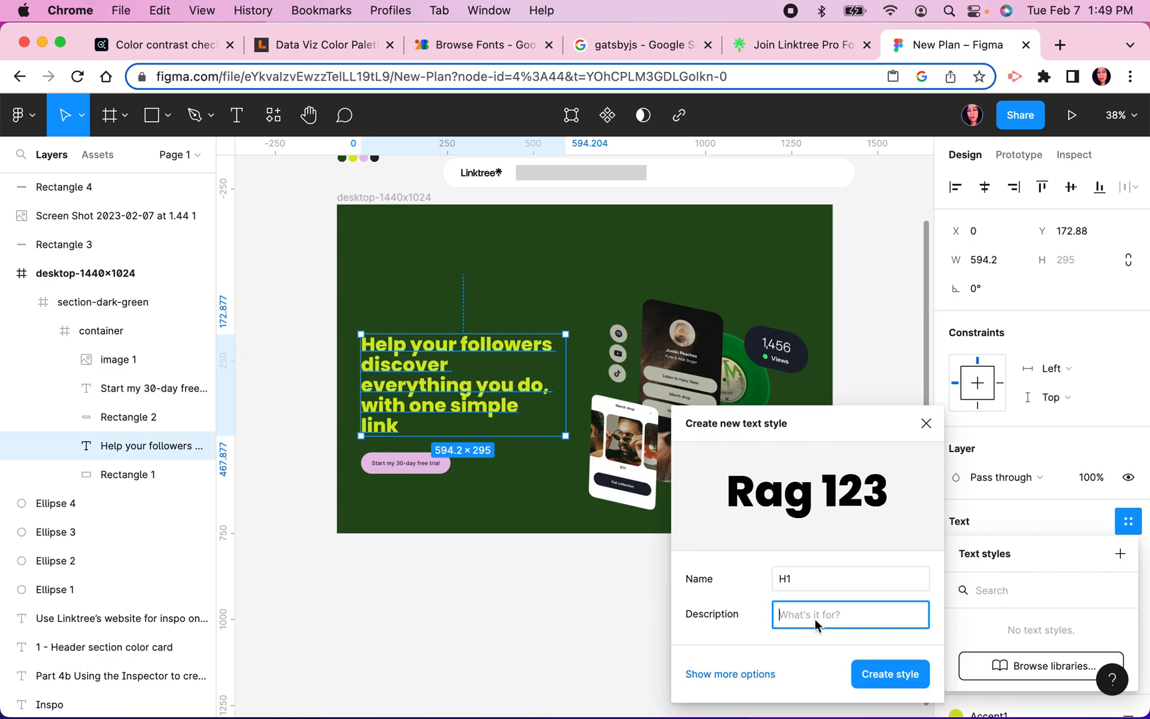
pyautogui.write('Head')
pyautogui.write('ing level 1 for the first heading on the home page')
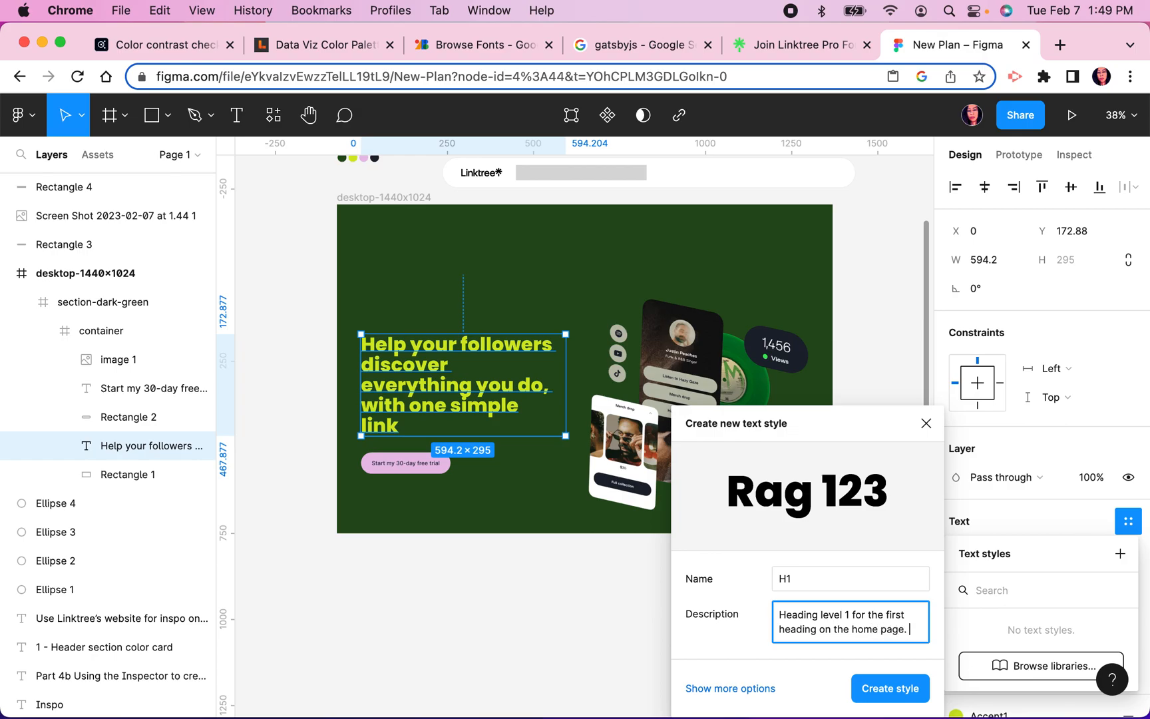
pyautogui.write('.')
pyautogui.press('Return')
pyautogui.write('TH')
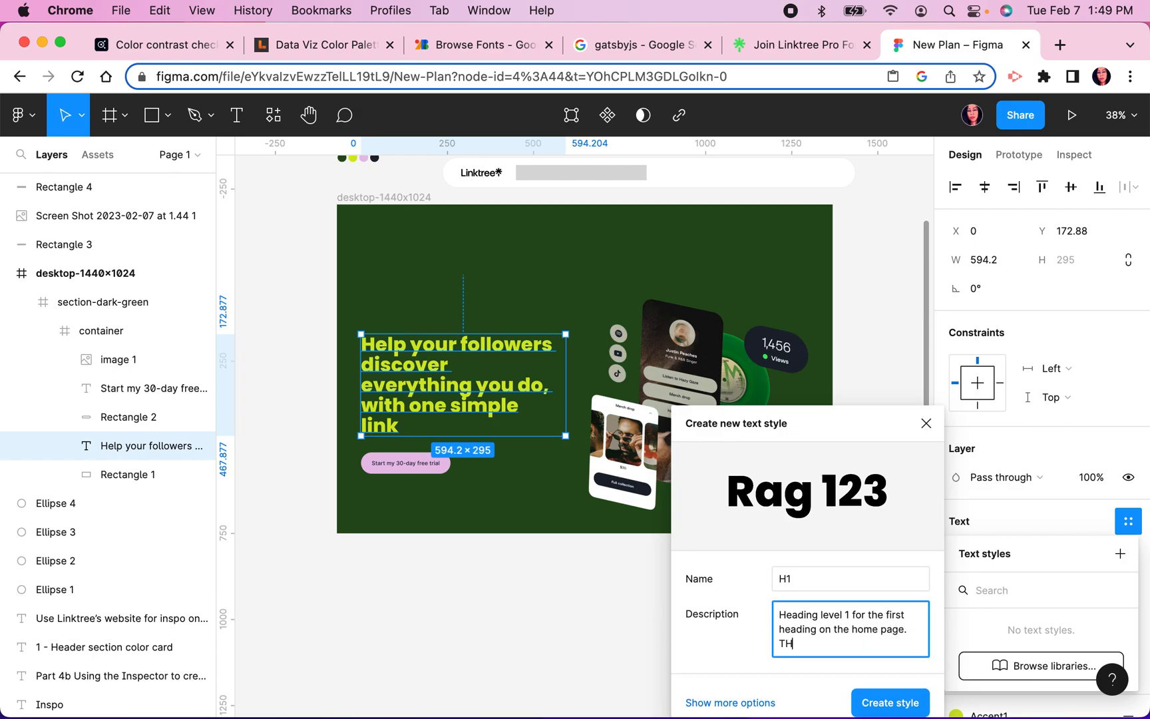
pyautogui.press('BackSpace')
pyautogui.press('BackSpace')
pyautogui.press('BackSpace')
pyautogui.write('This one i')
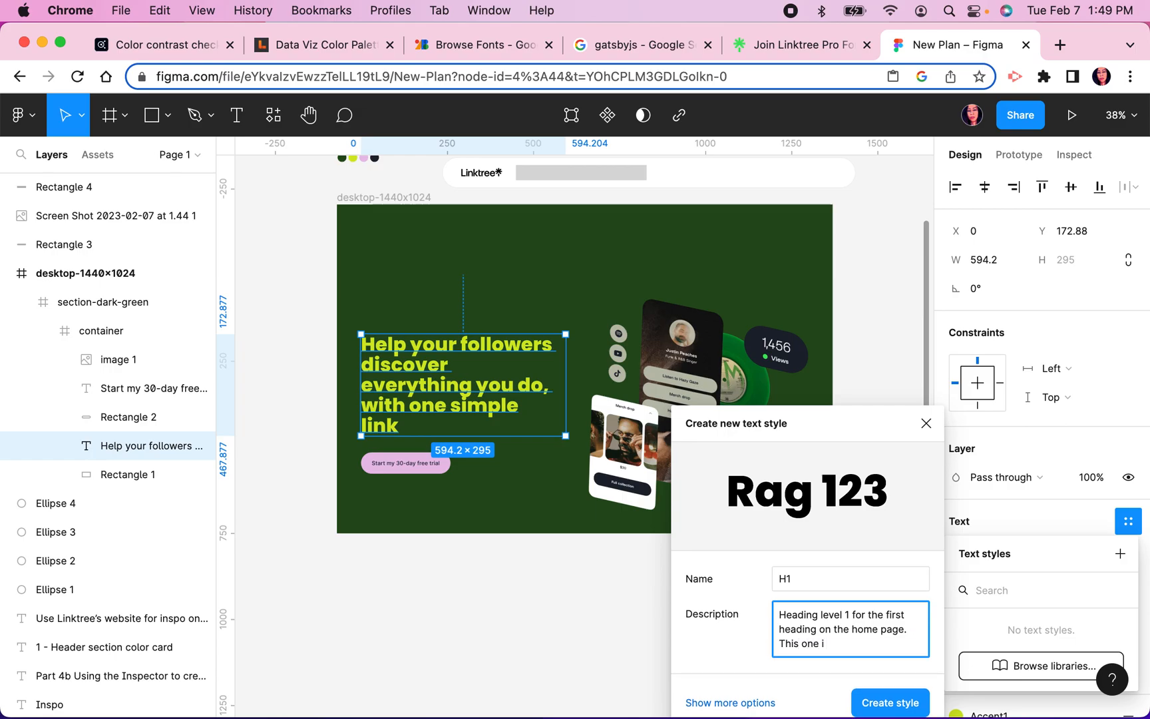
pyautogui.write('s in the bright Ye')
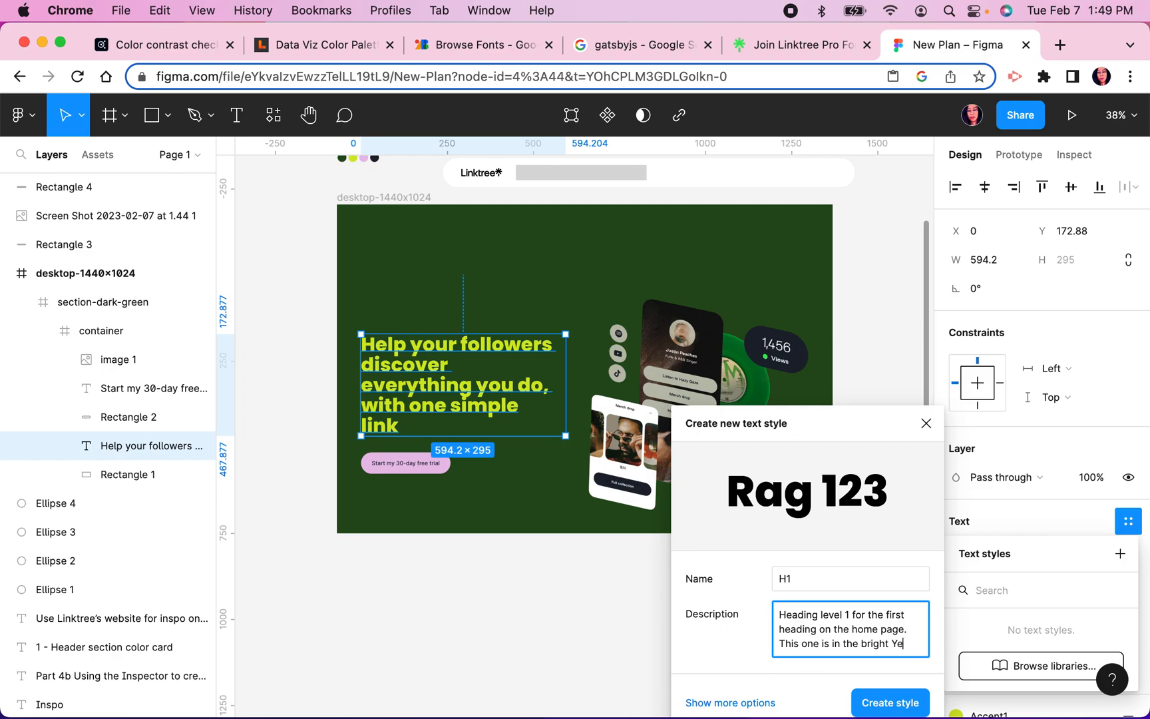
pyautogui.write('llow-Green color.')
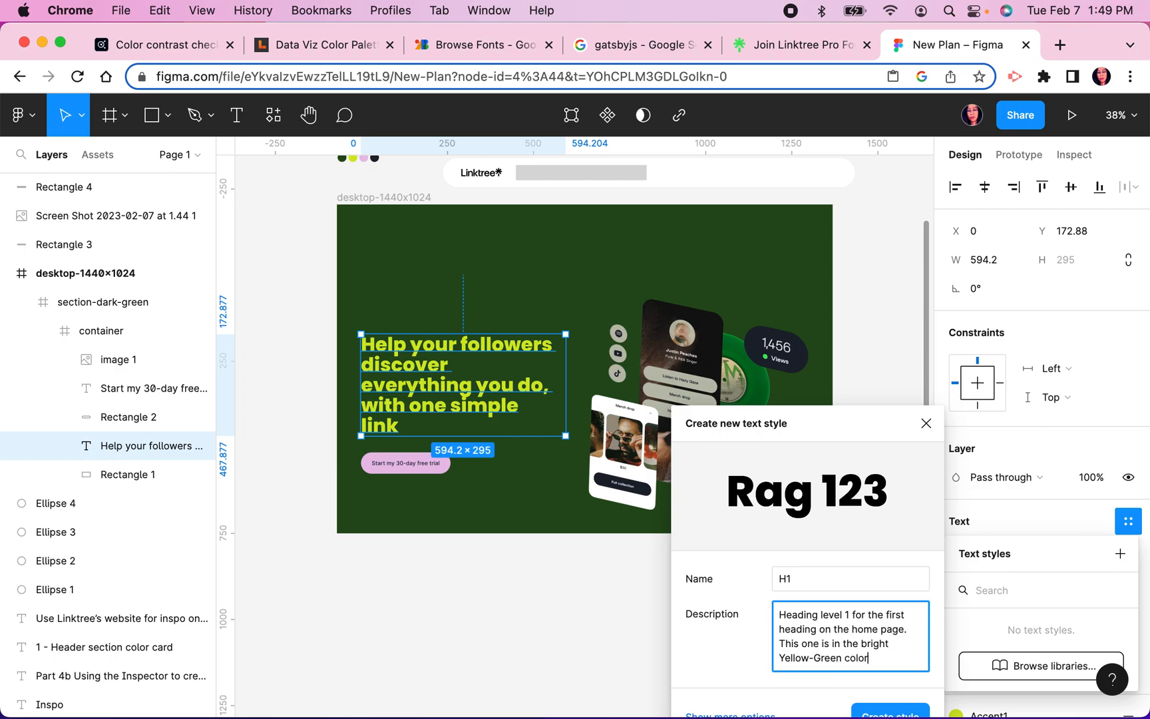
pyautogui.click(890, 711)
pyautogui.click(897, 689)
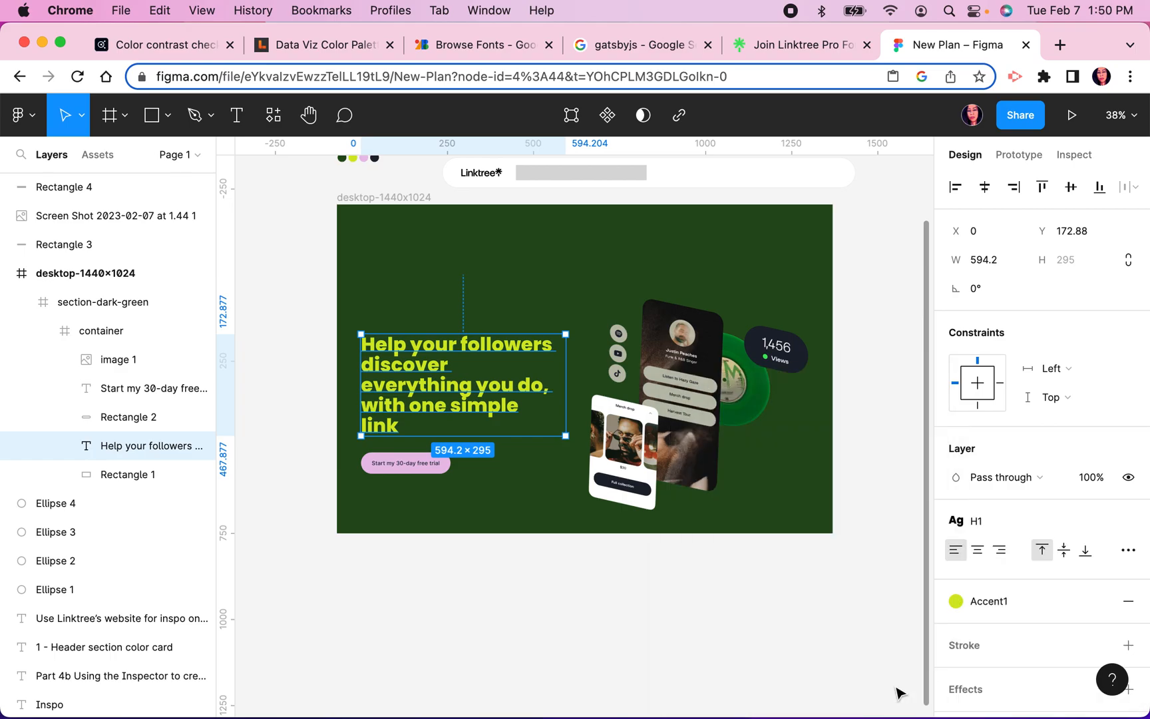
pyautogui.click(651, 614)
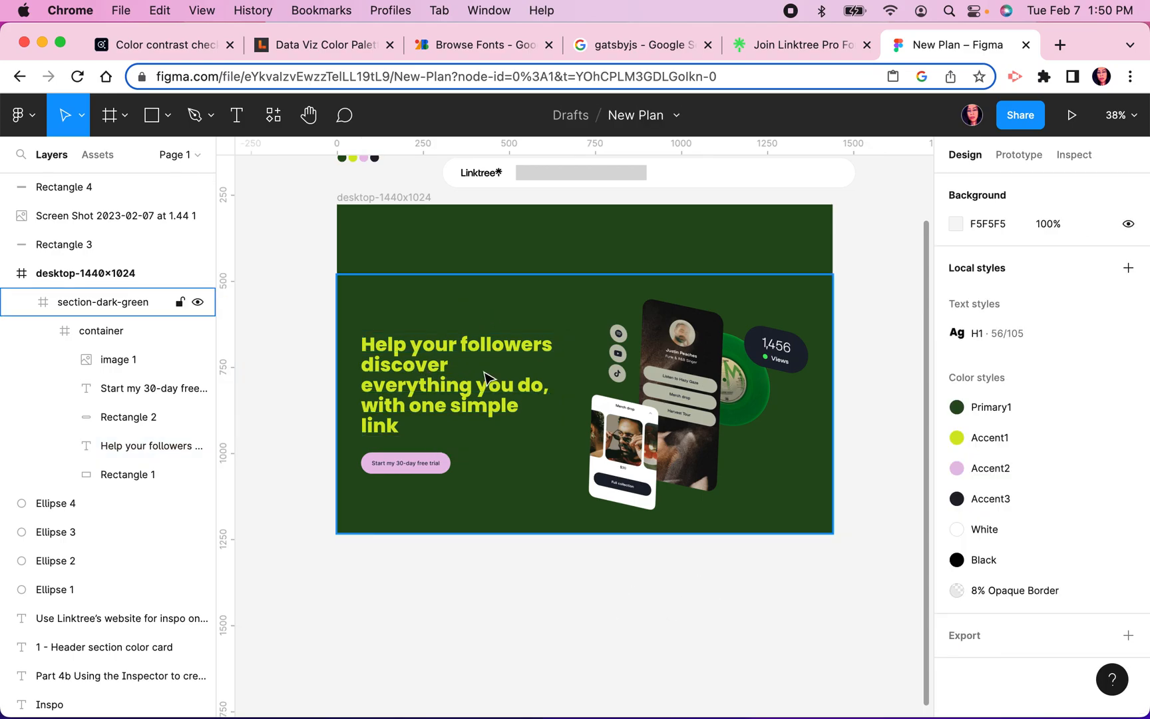
# Step: Switch to the Linktree page and inspect the "Trusted by over 30M+" heading in the section below the hero
pyautogui.click(749, 49)
pyautogui.scroll(-2, 504, 316)
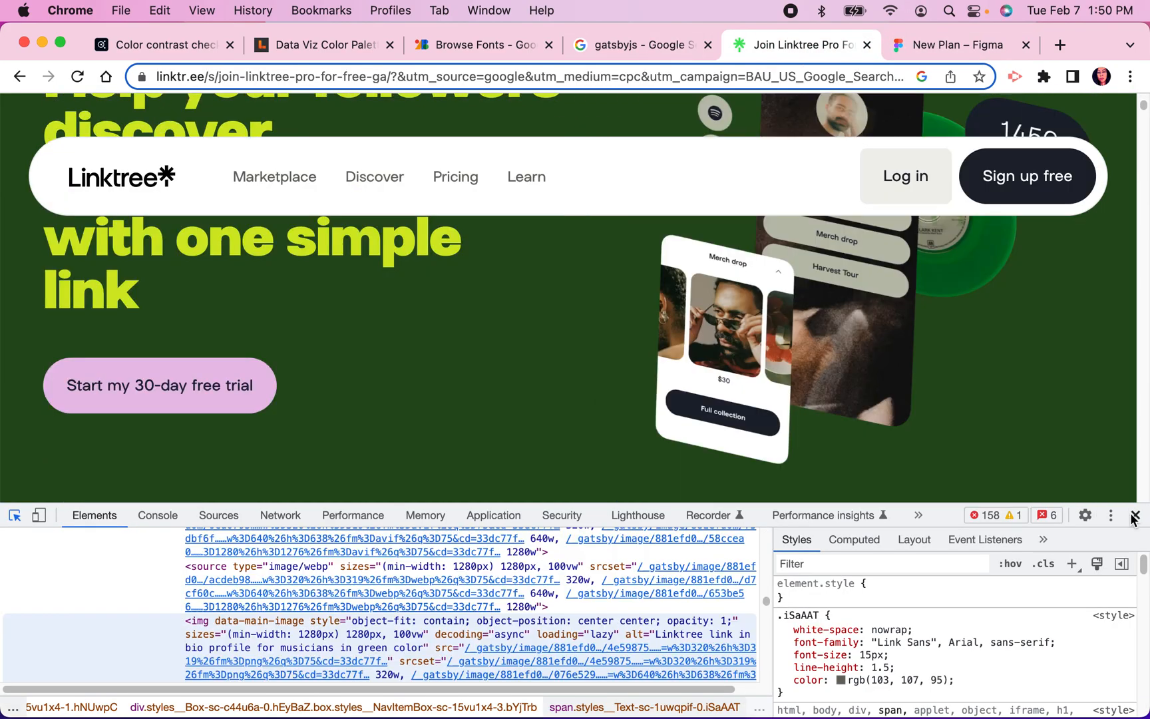
pyautogui.click(1134, 519)
pyautogui.scroll(-8, 652, 480)
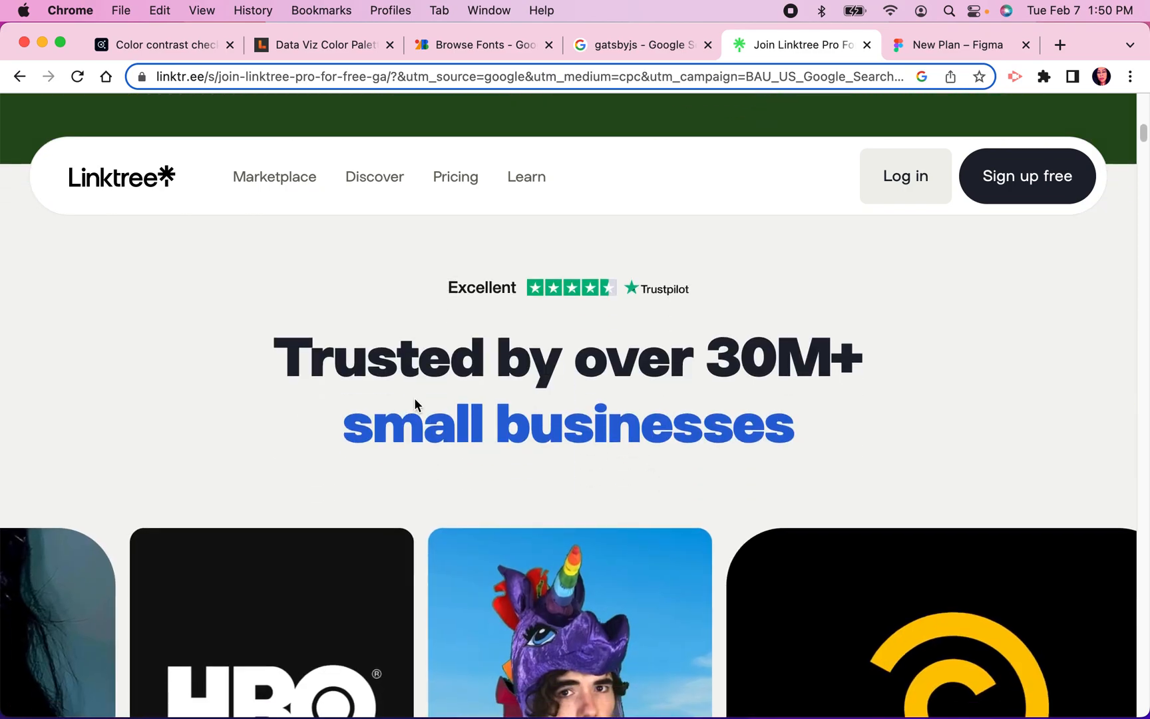
pyautogui.rightClick(397, 355)
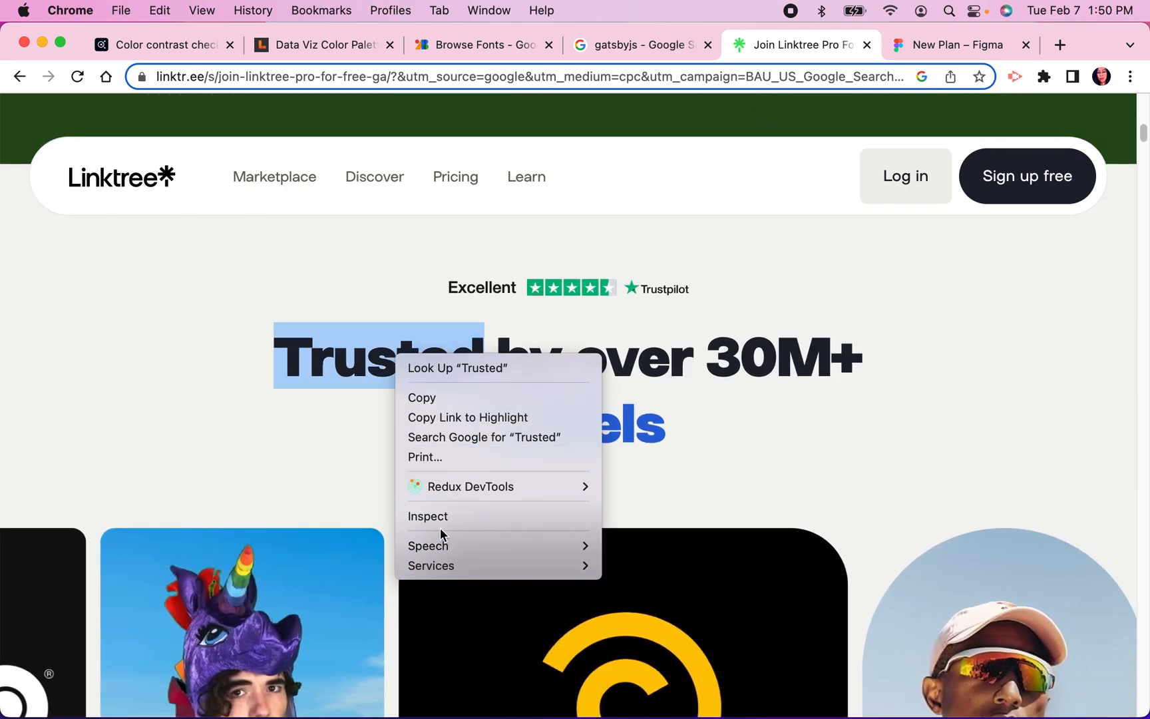
pyautogui.click(446, 520)
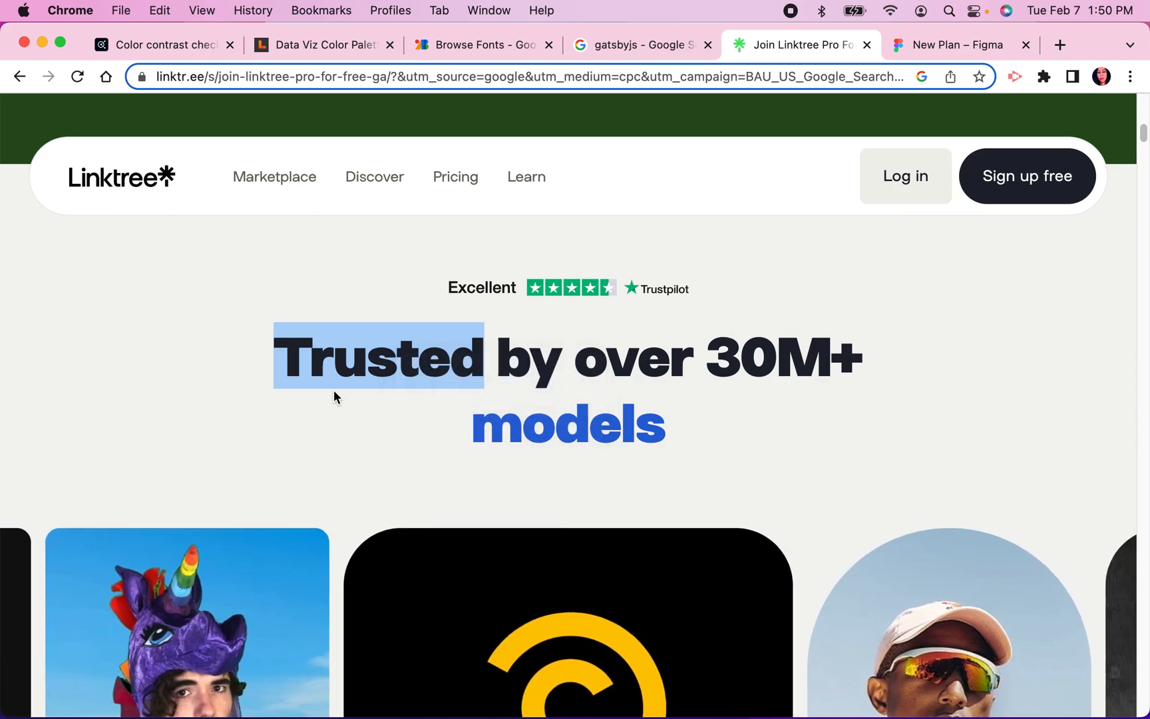
pyautogui.rightClick(337, 343)
pyautogui.click(376, 496)
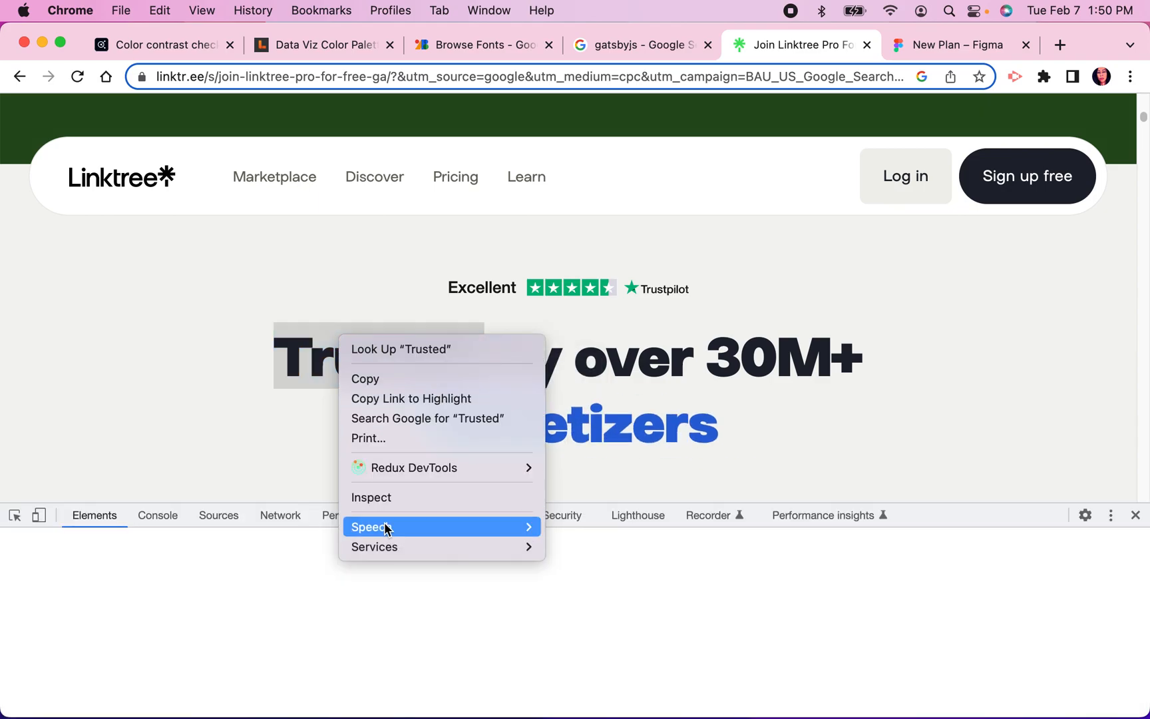
pyautogui.scroll(-2, 160, 322)
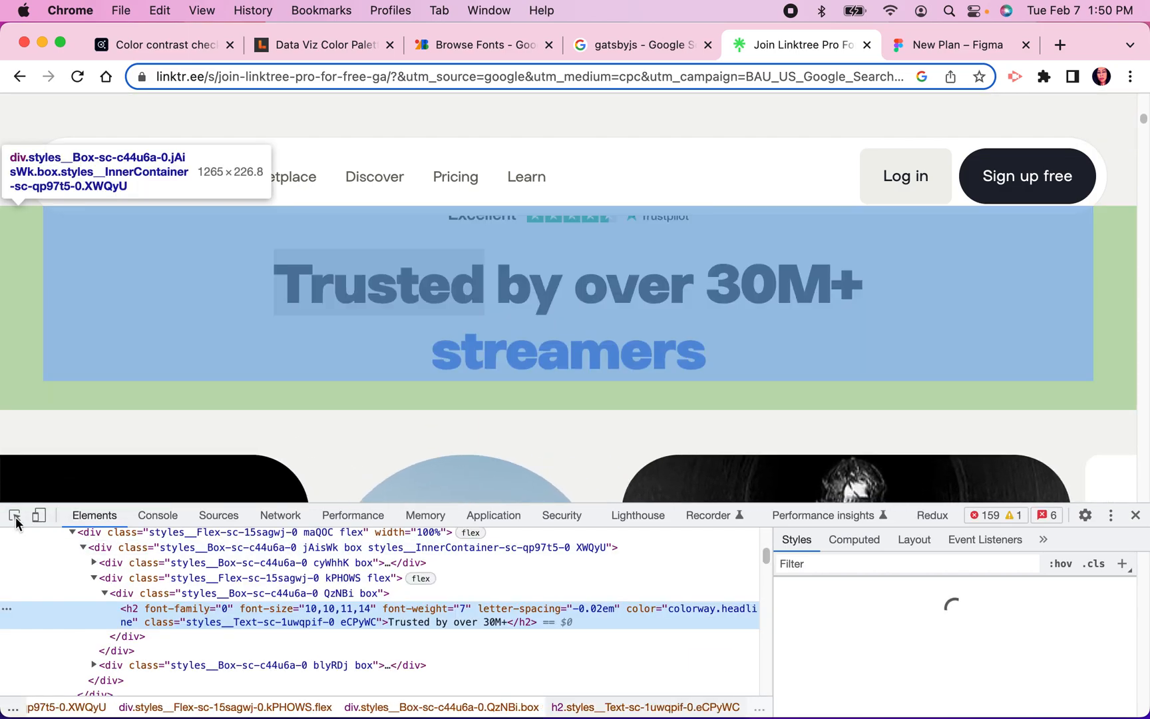
pyautogui.click(15, 516)
pyautogui.moveTo(590, 291)
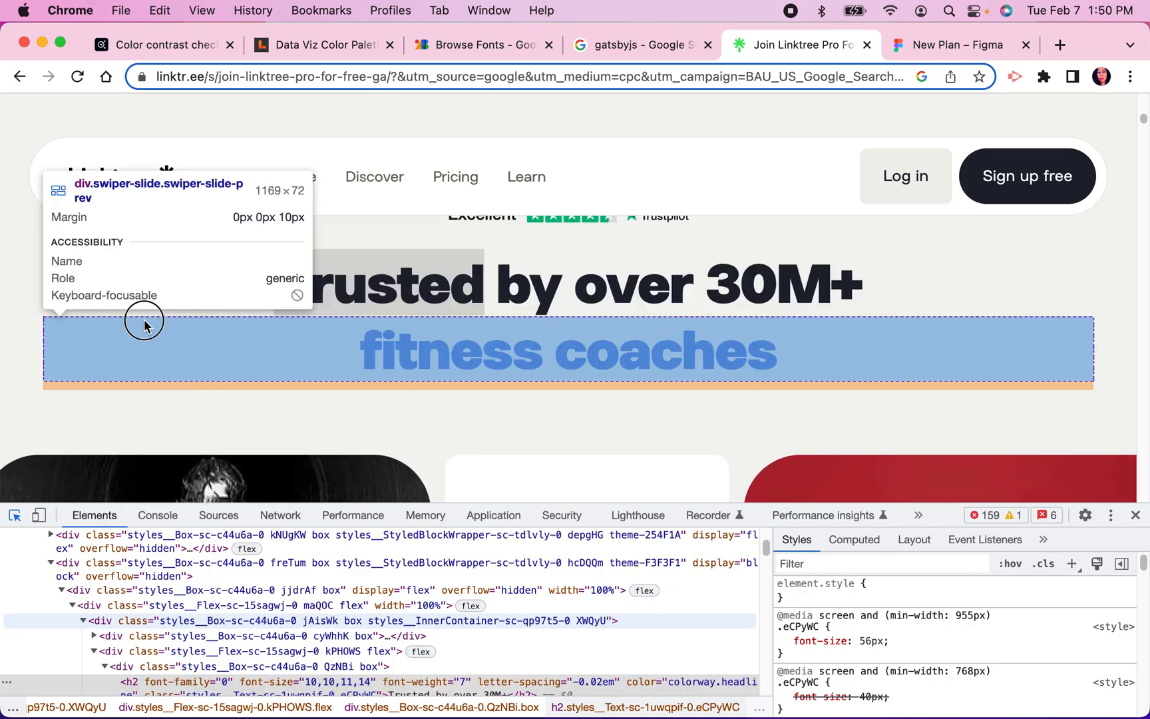
# Step: Return to the Linktree hero section and inspect the "Help your followers discover everything you do, with one simple link" heading
pyautogui.click(144, 324)
pyautogui.scroll(10, 238, 293)
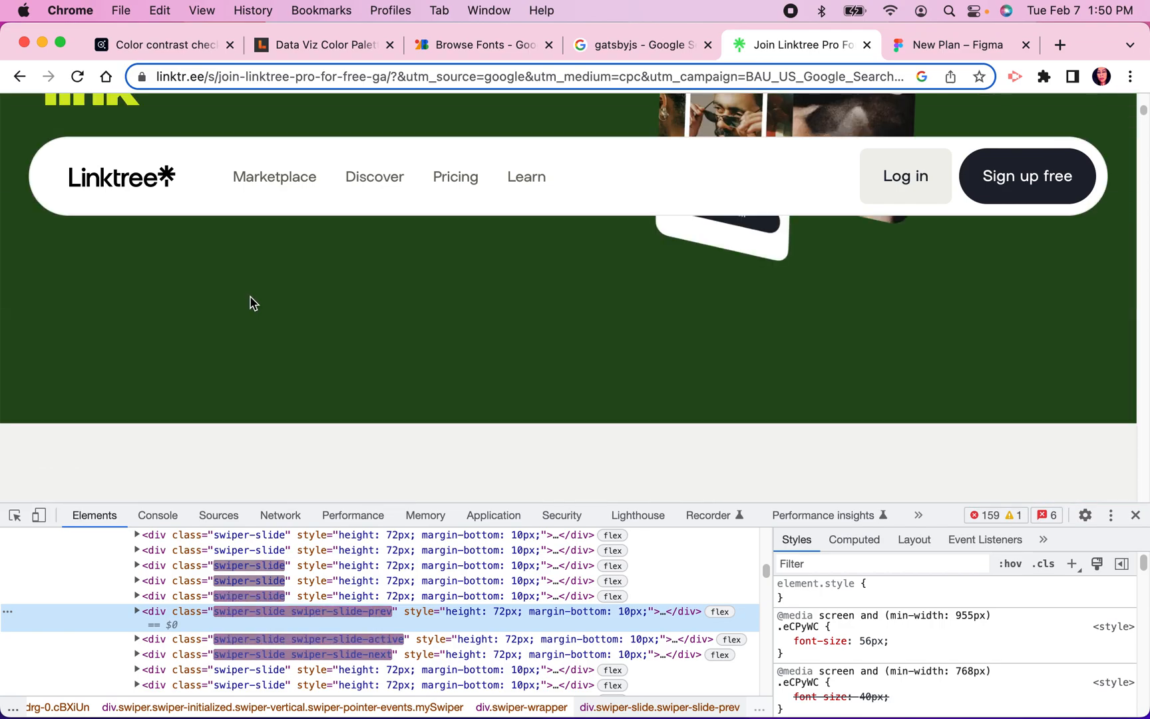
pyautogui.click(15, 516)
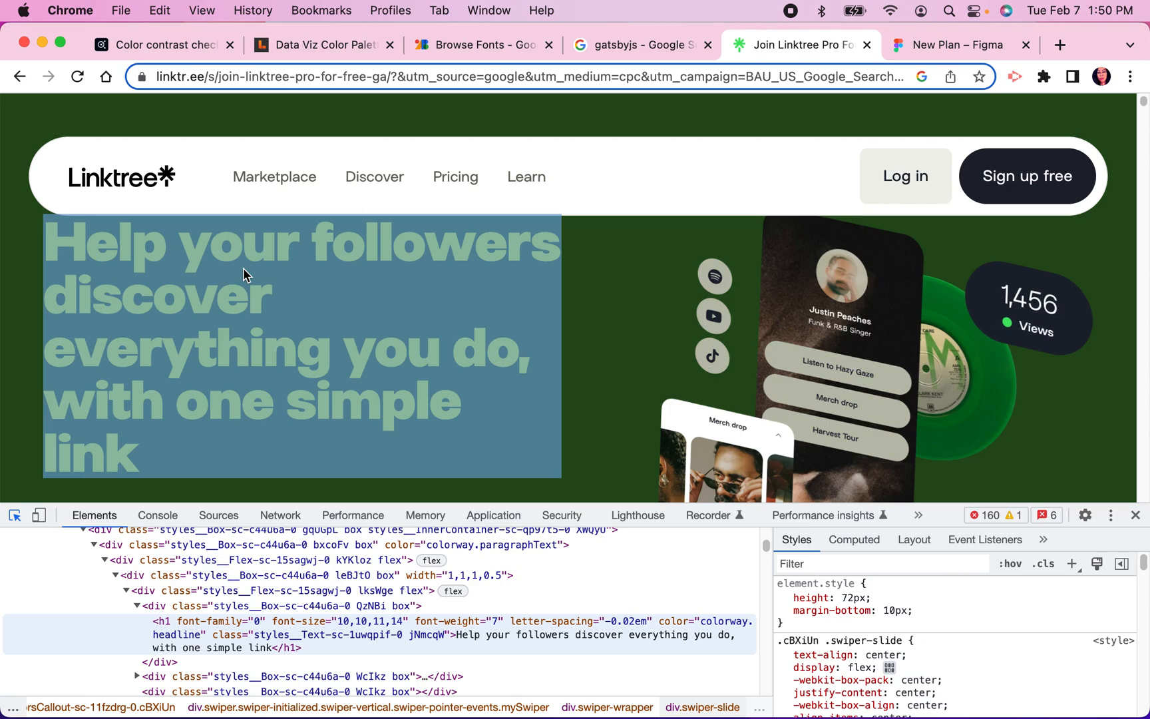
pyautogui.click(243, 268)
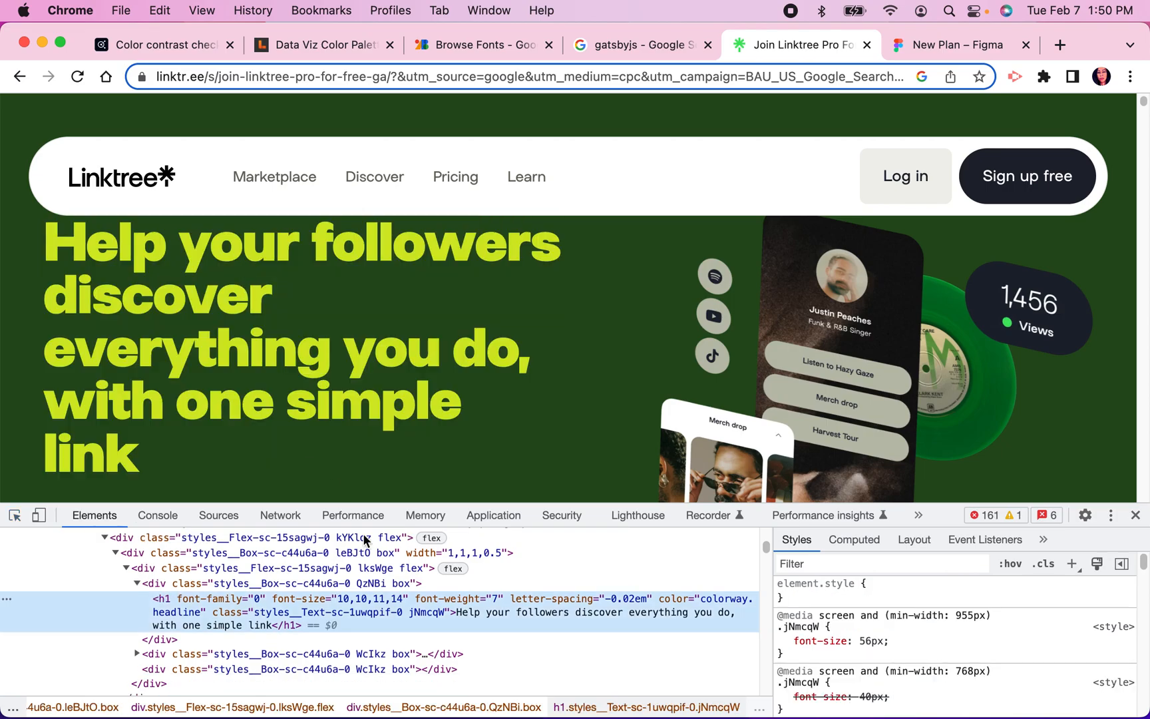
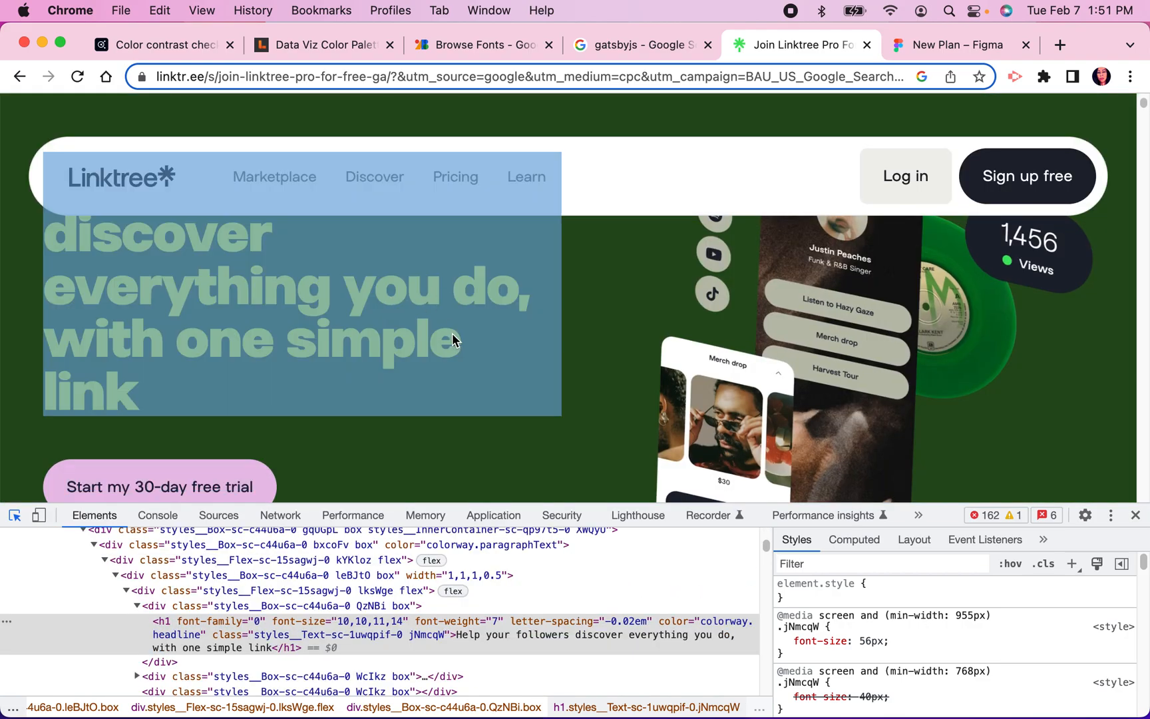
# Step: Inspect the "Trusted by over 30M+" heading below the hero for comparison and close the inspector
pyautogui.scroll(-6, 455, 341)
pyautogui.scroll(-1, 454, 340)
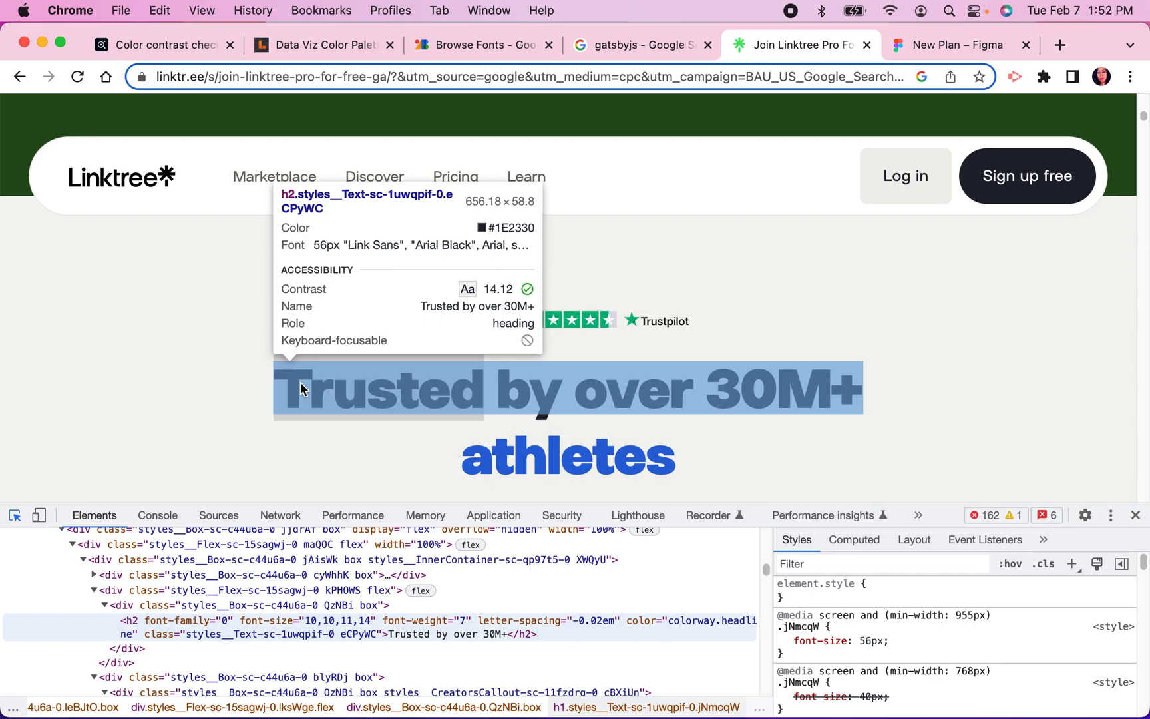
pyautogui.click(1136, 515)
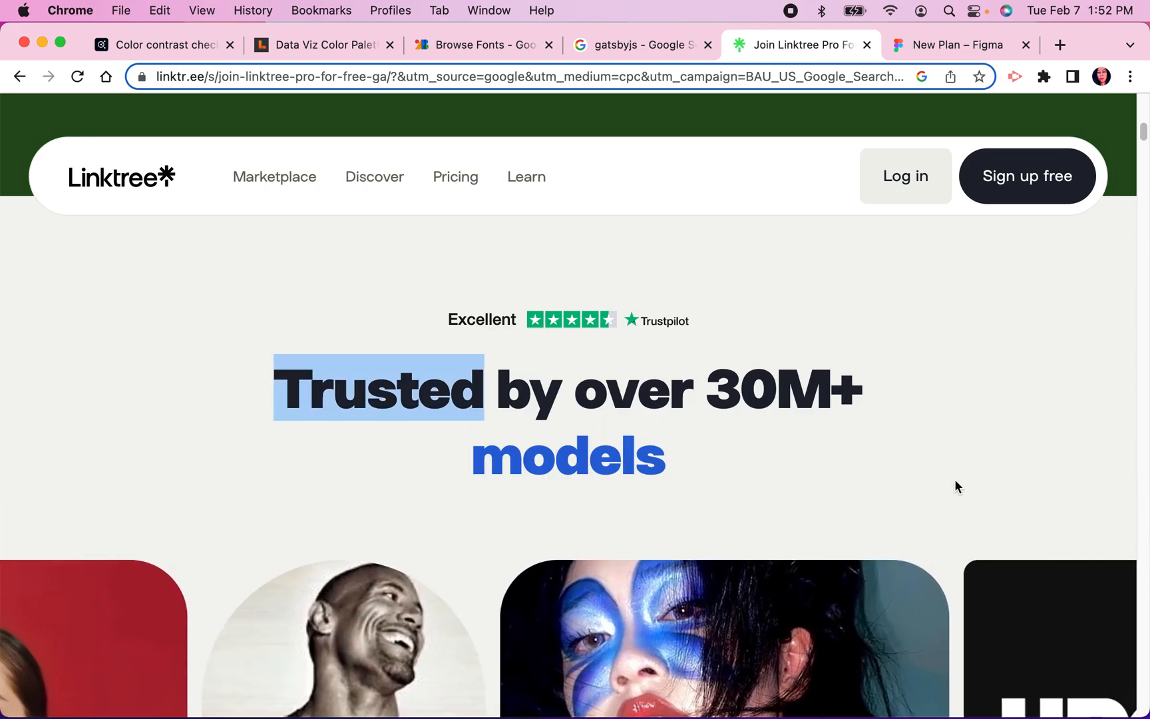
# Step: Examine the headings and paragraph text down to the "Turn your Link In Bio into your own mini-website" section, and return to the hero
pyautogui.scroll(-5, 954, 480)
pyautogui.scroll(-10, 954, 480)
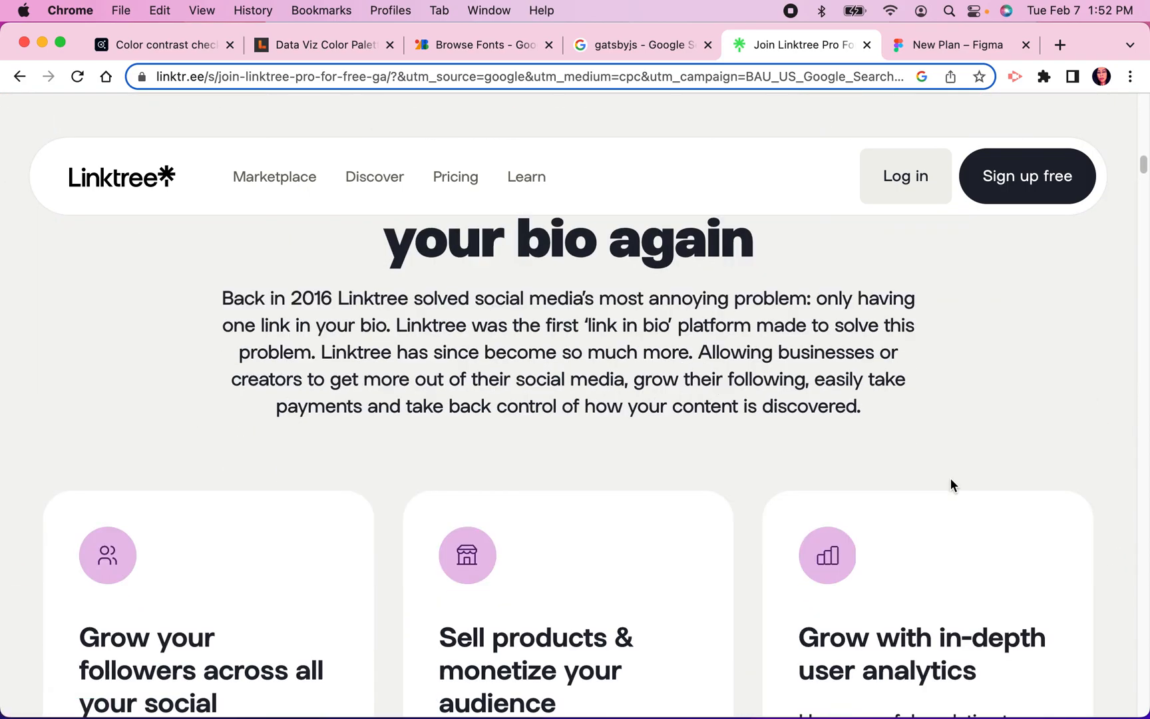
pyautogui.scroll(-3, 637, 381)
pyautogui.scroll(8, 629, 329)
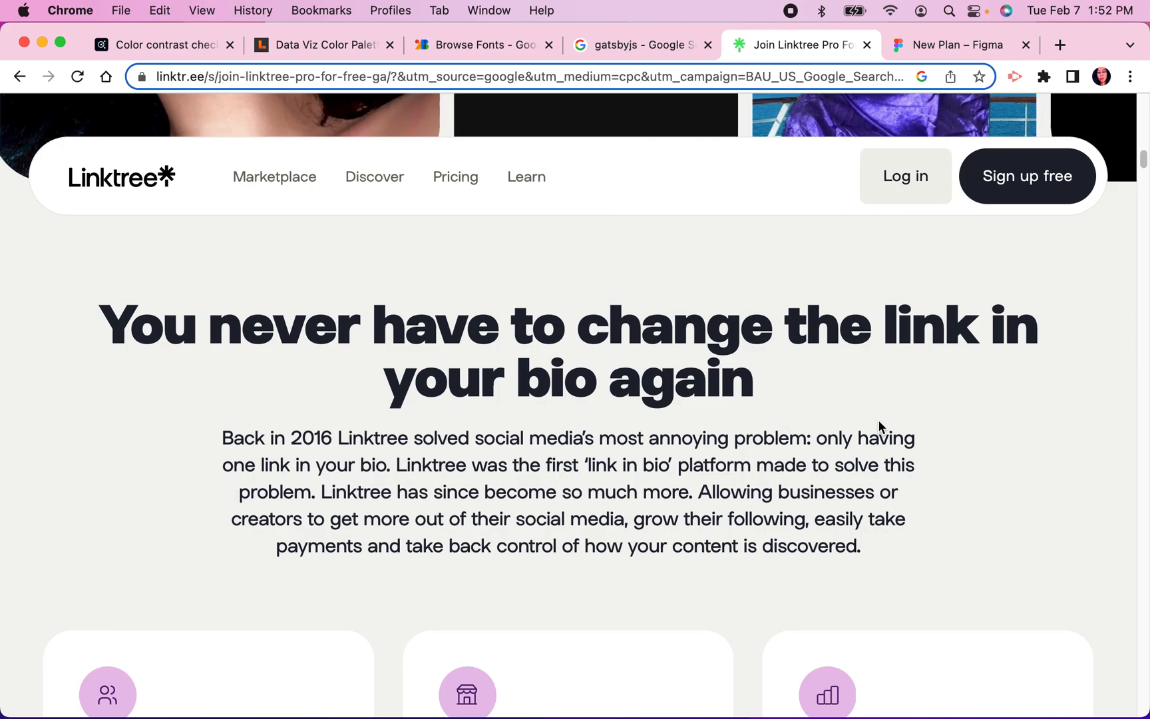
pyautogui.scroll(-5, 881, 430)
pyautogui.scroll(-15, 766, 417)
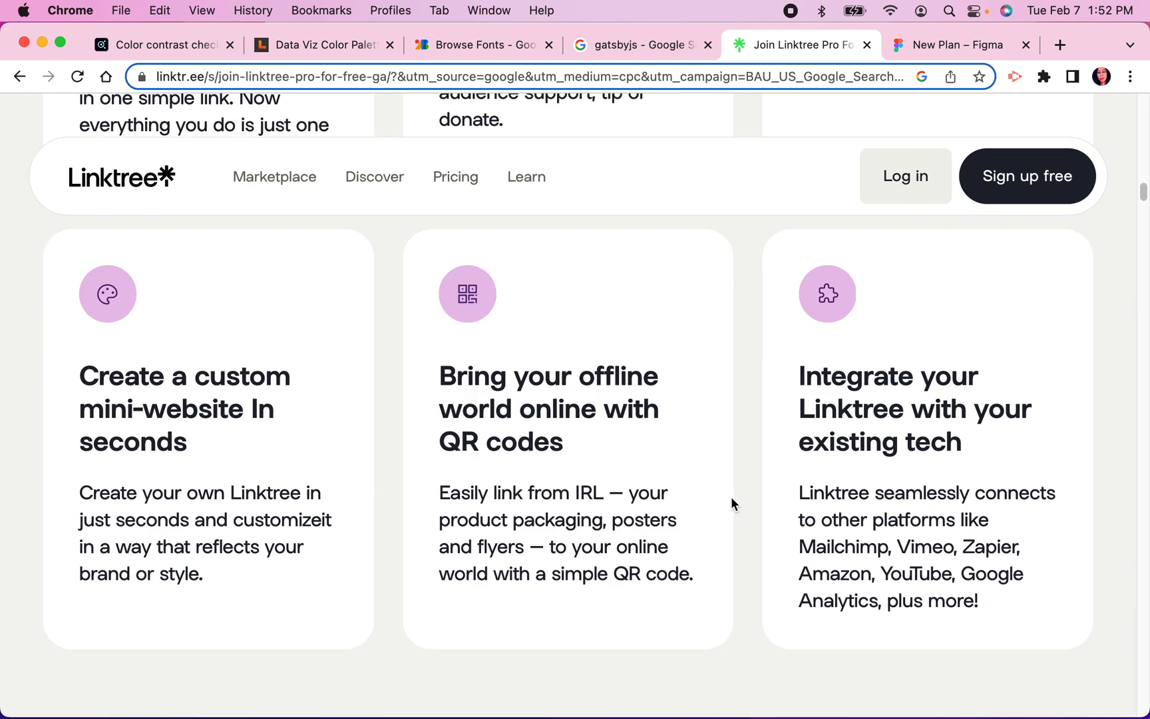
pyautogui.scroll(-8, 597, 458)
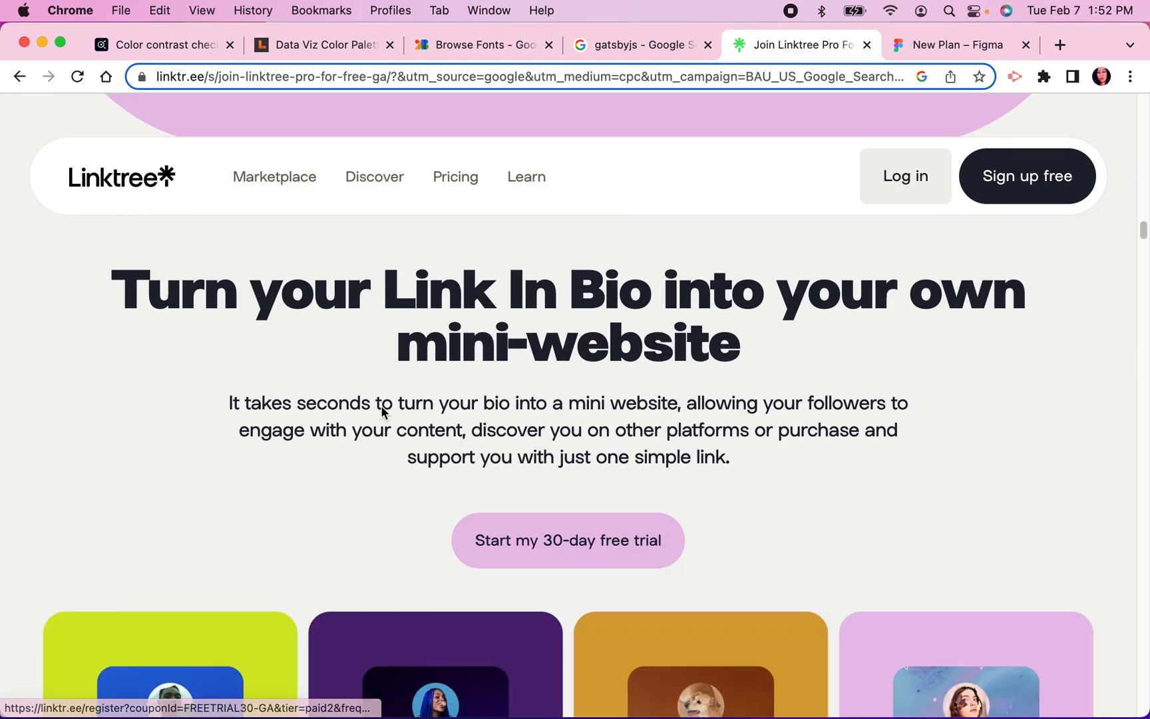
pyautogui.scroll(-5, 771, 417)
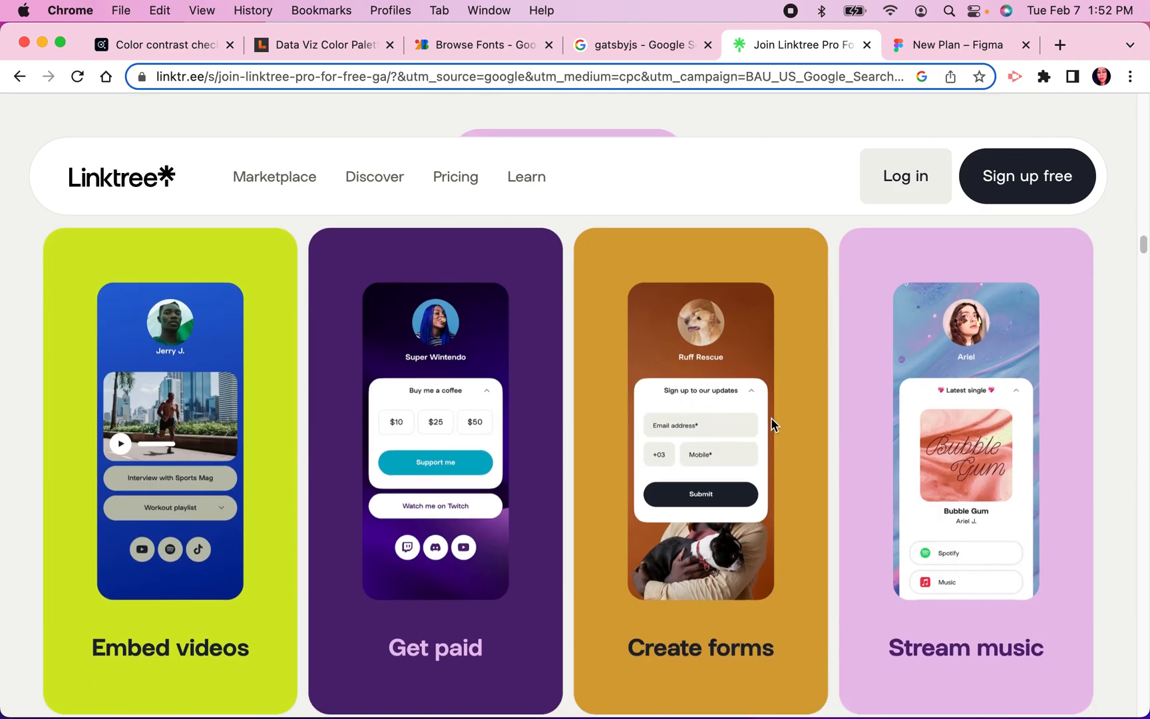
pyautogui.scroll(1, 606, 291)
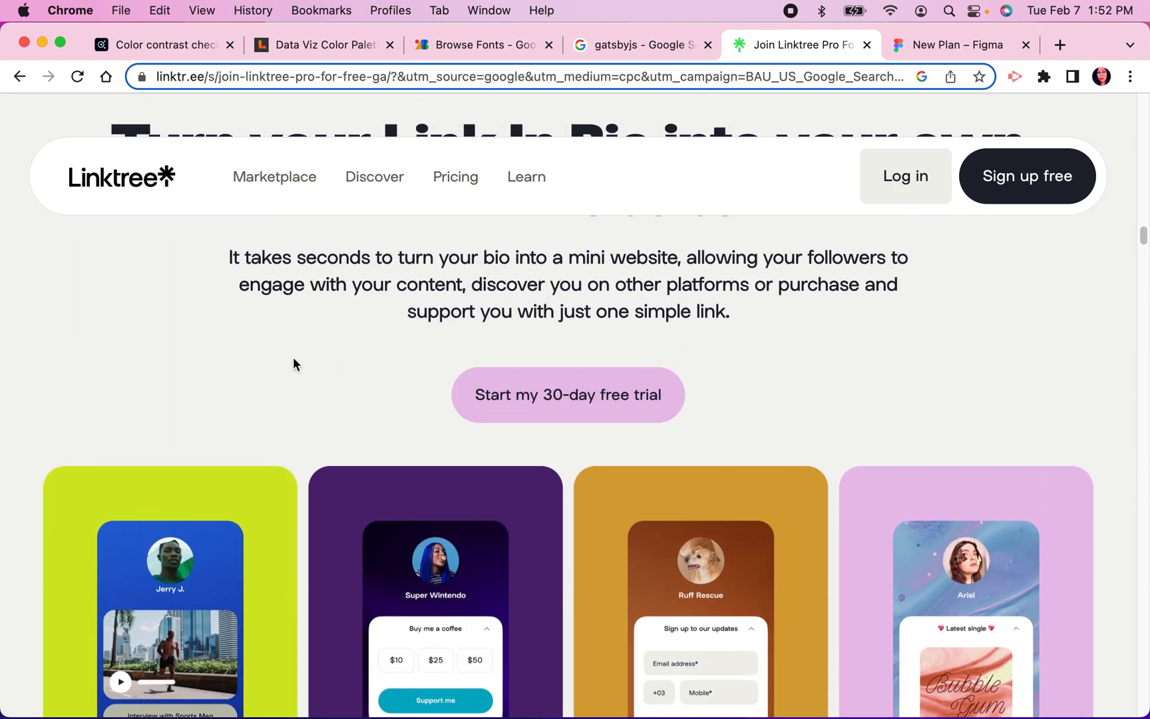
pyautogui.scroll(3, 319, 348)
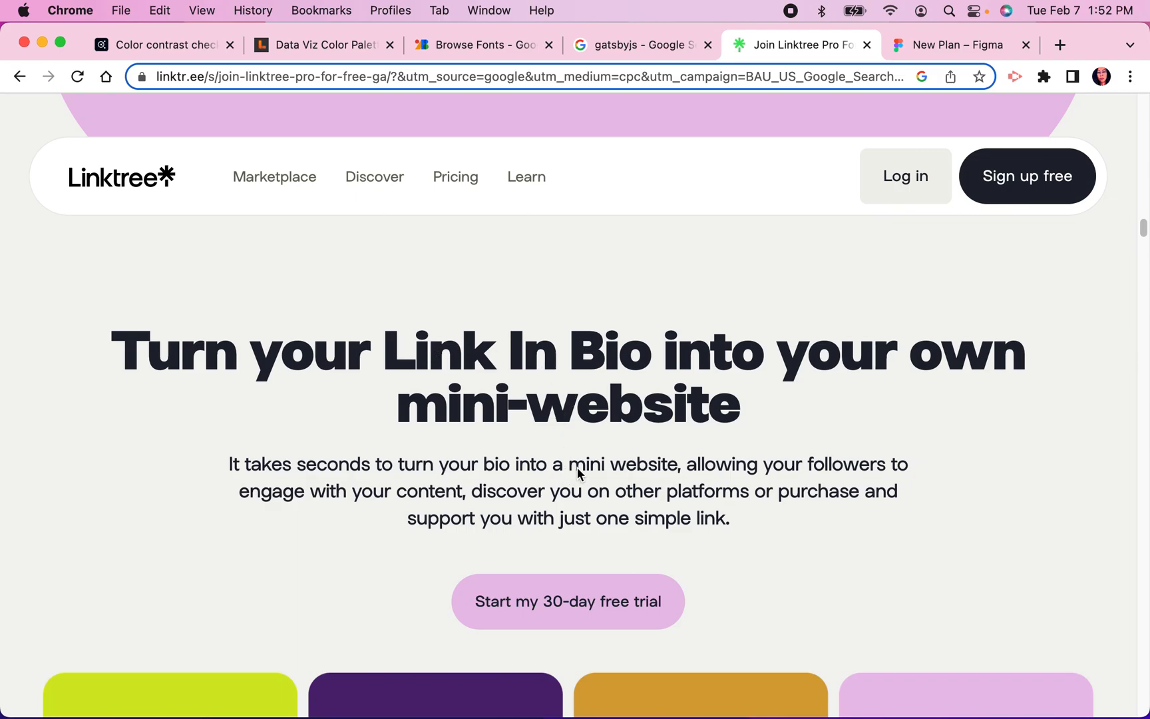
pyautogui.scroll(15, 667, 428)
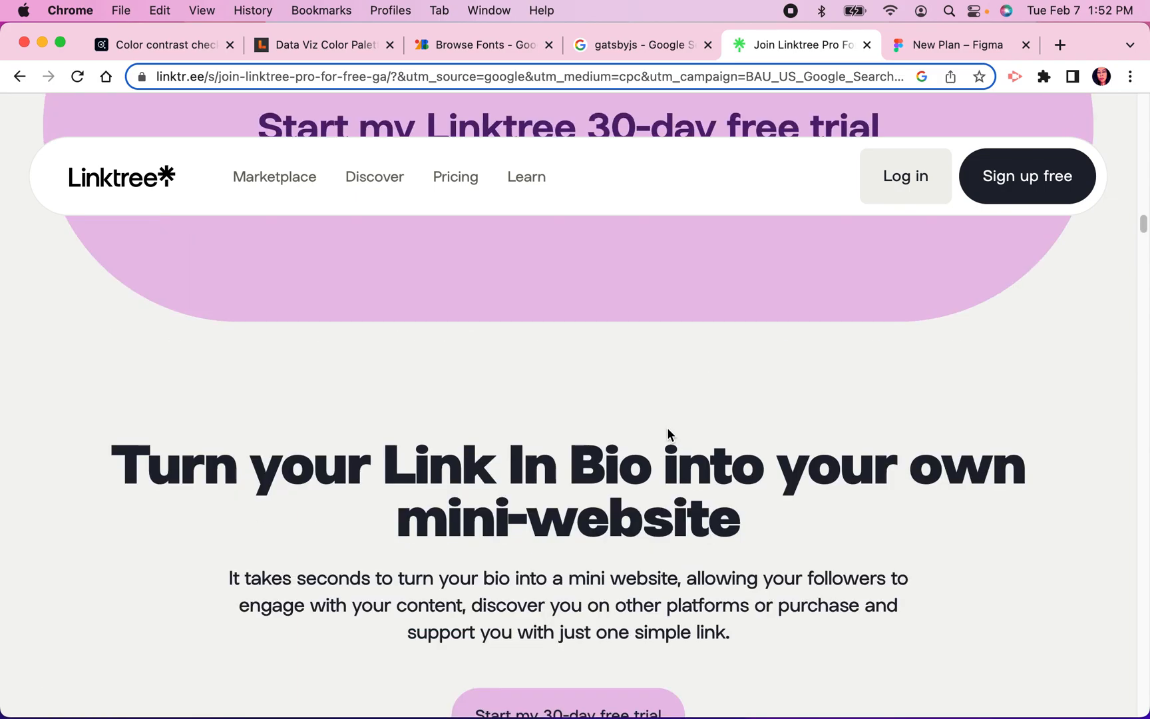
pyautogui.scroll(3, 744, 475)
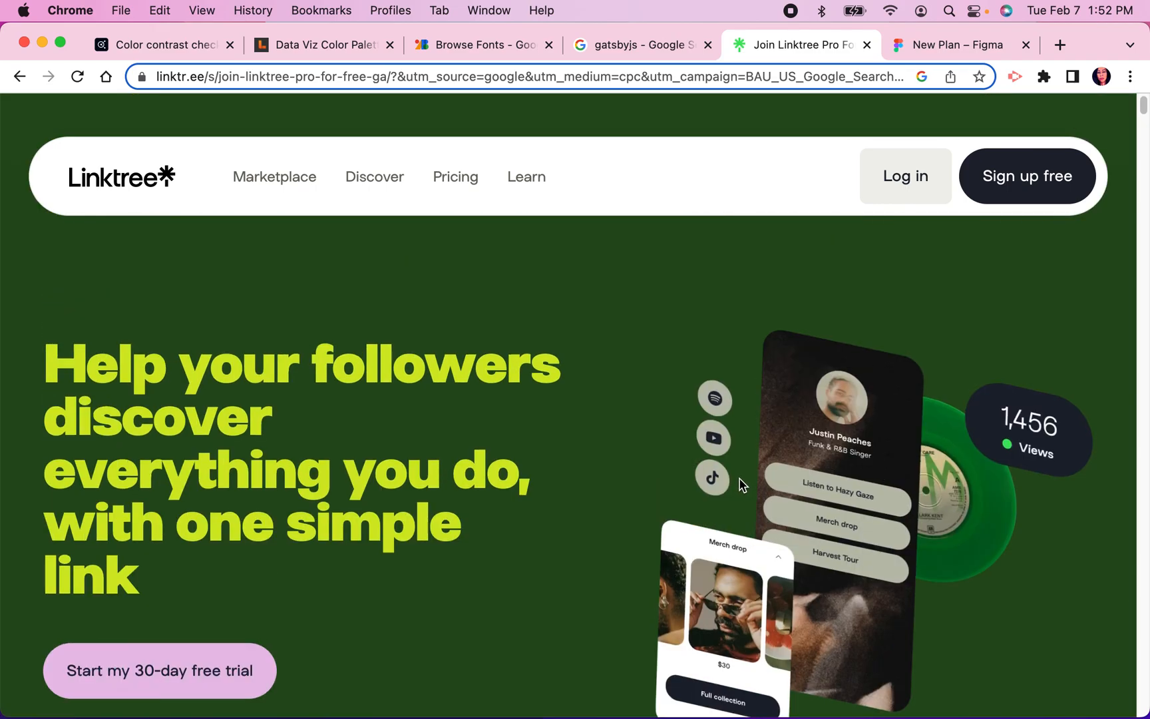
# Step: Compare the hero heading with the "Trusted by over 30M+" and "You never have to change the link in your bio again" headings
pyautogui.scroll(-10, 401, 436)
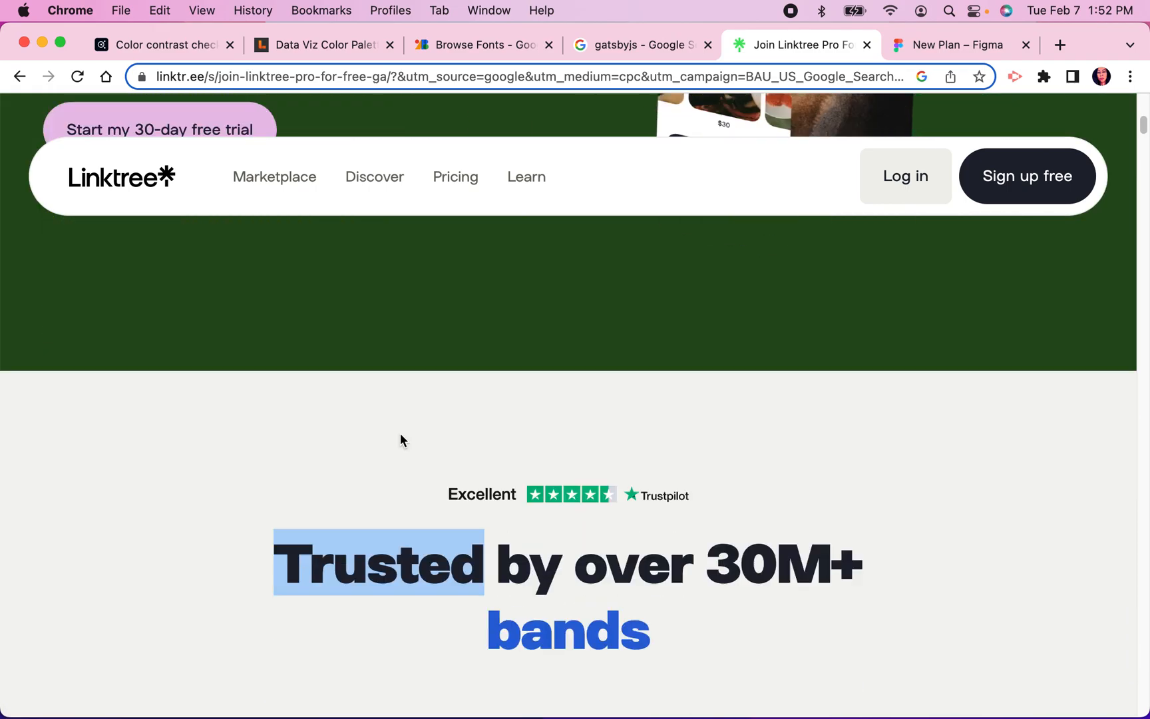
pyautogui.scroll(-12, 688, 334)
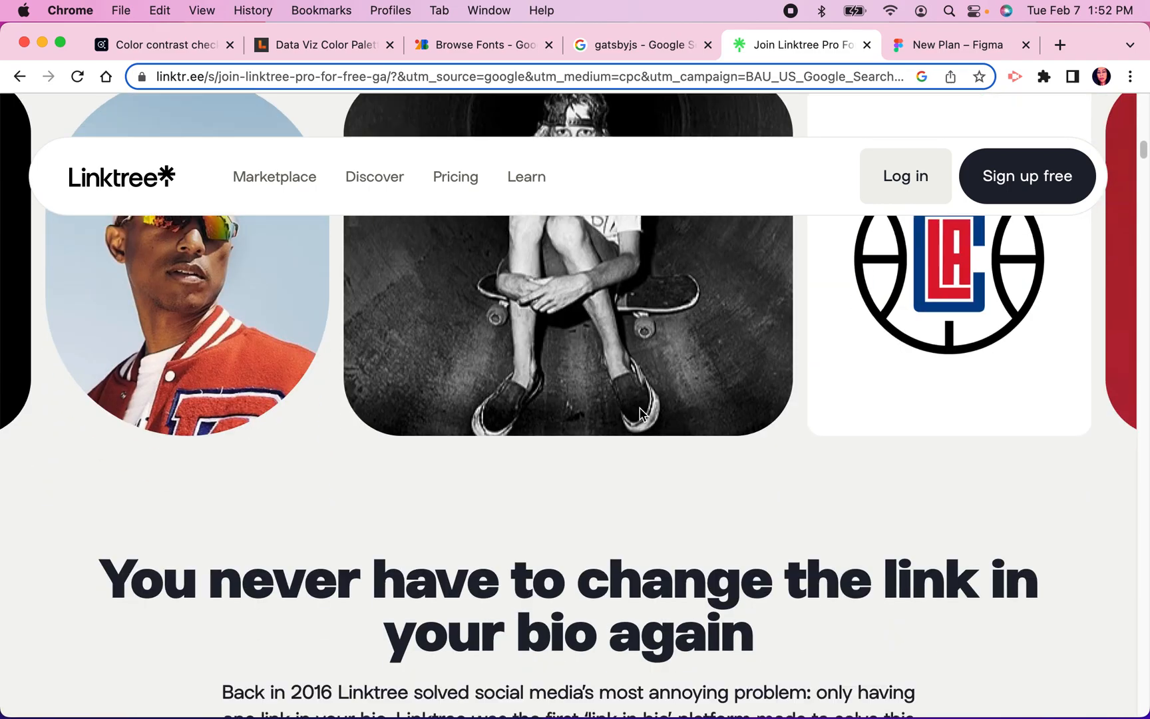
pyautogui.scroll(5, 528, 326)
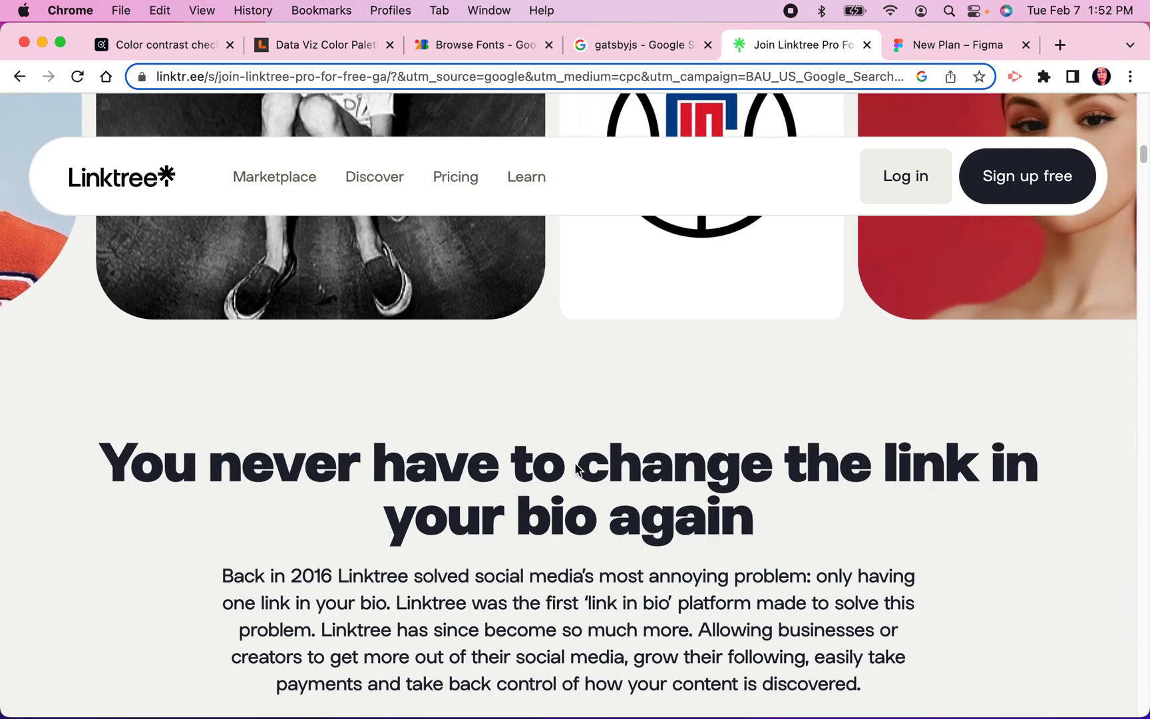
pyautogui.scroll(-3, 639, 487)
pyautogui.scroll(10, 633, 480)
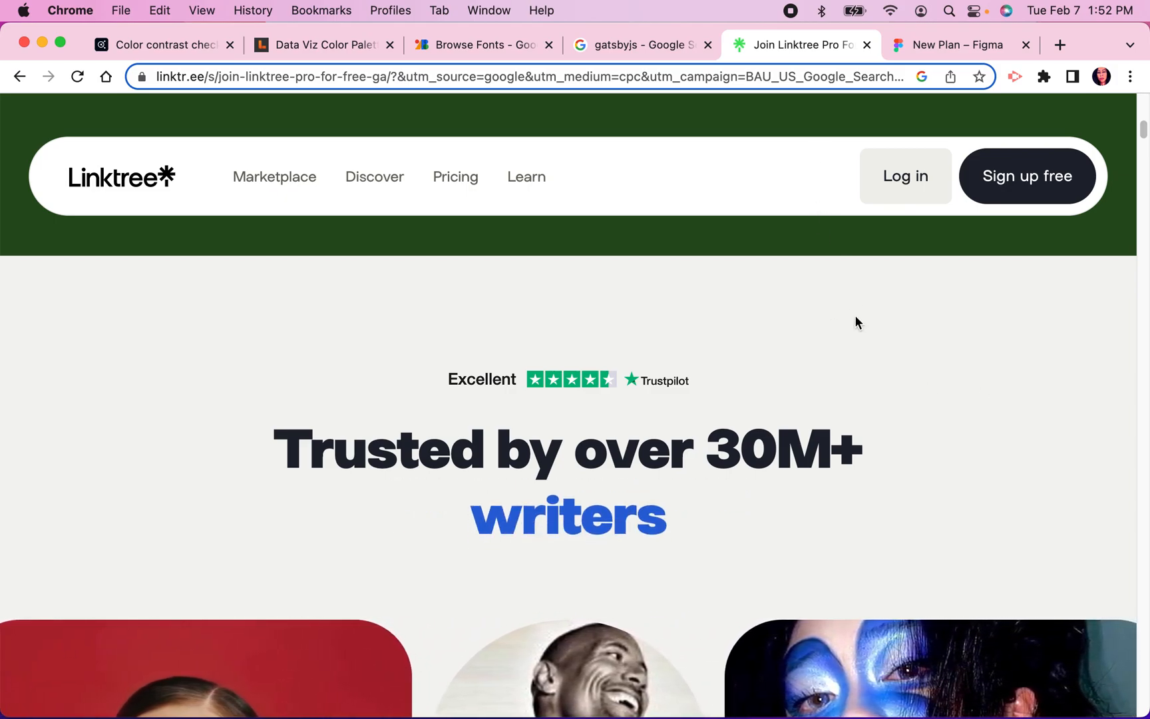
pyautogui.scroll(-3, 879, 352)
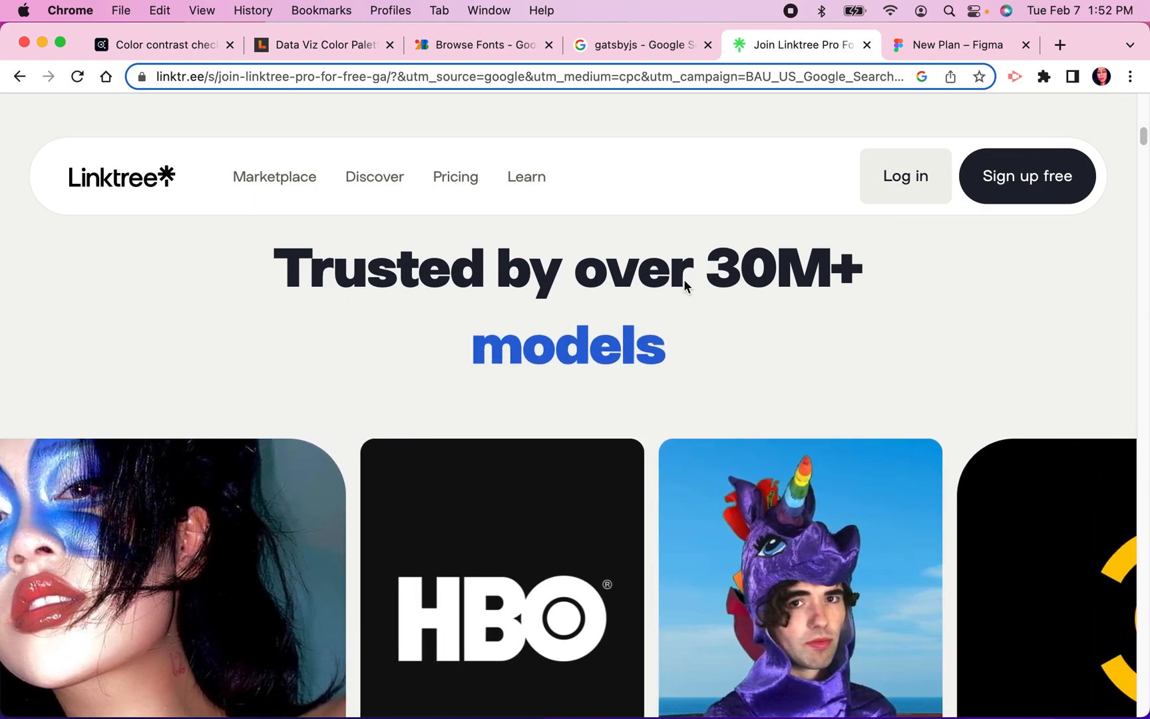
pyautogui.scroll(3, 674, 293)
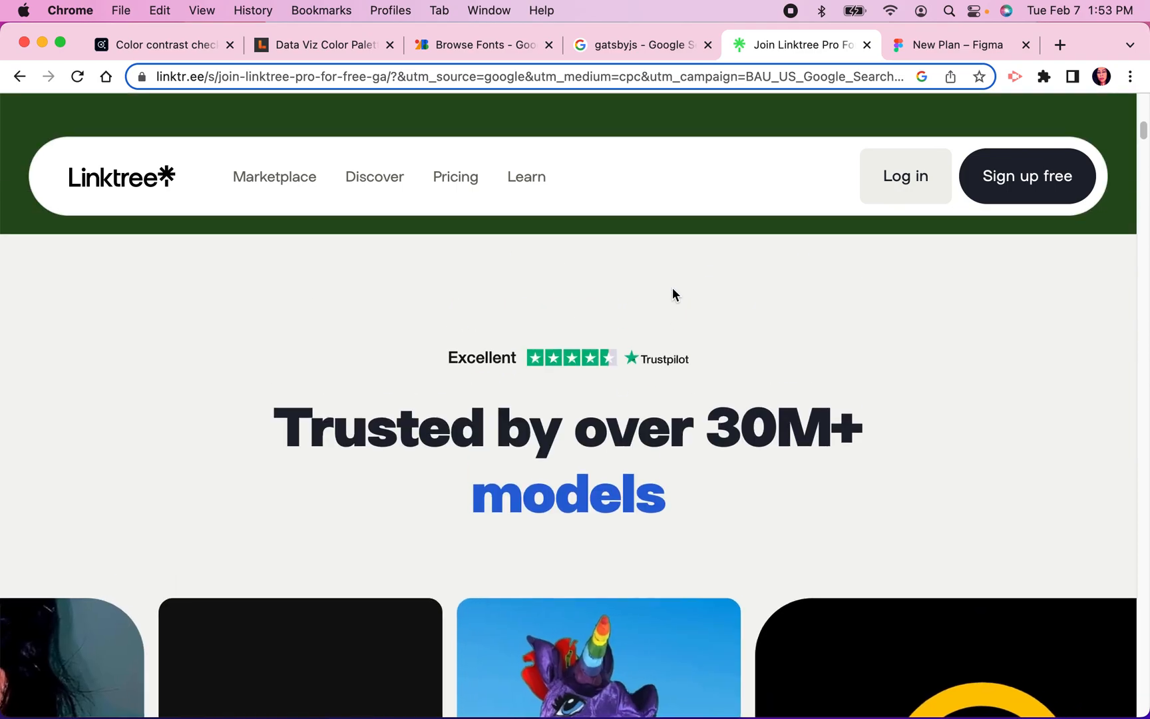
pyautogui.scroll(6, 726, 436)
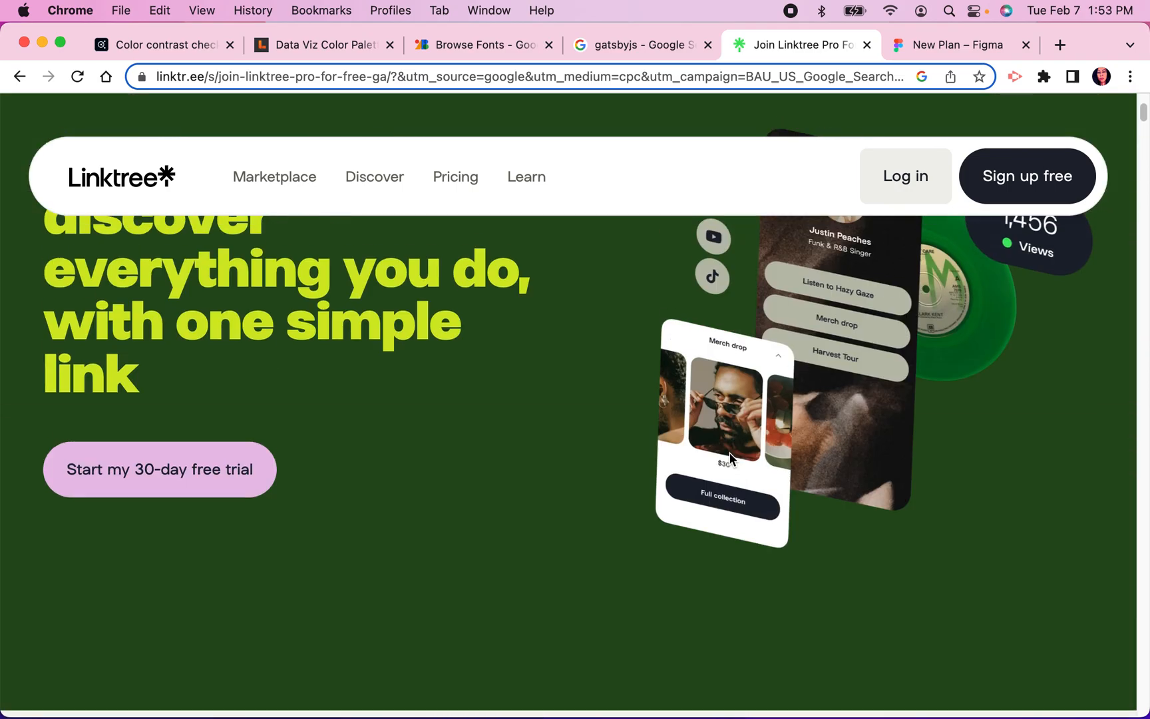
pyautogui.scroll(3, 730, 458)
pyautogui.scroll(-2, 133, 351)
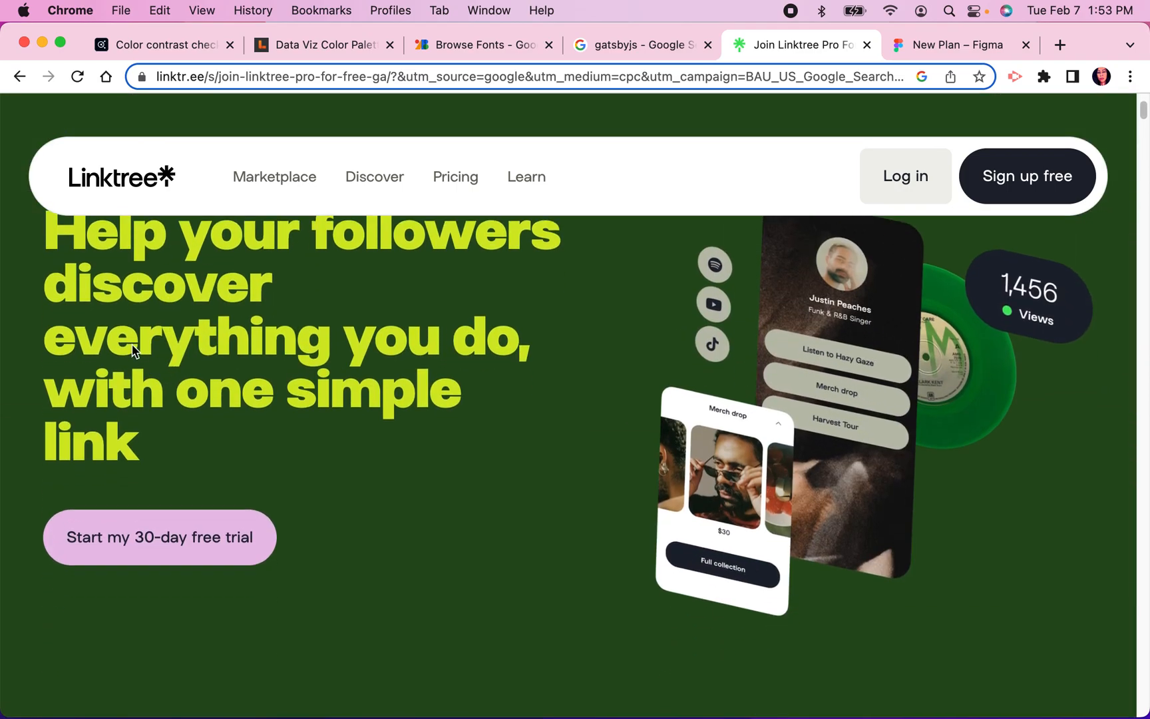
pyautogui.scroll(-8, 417, 457)
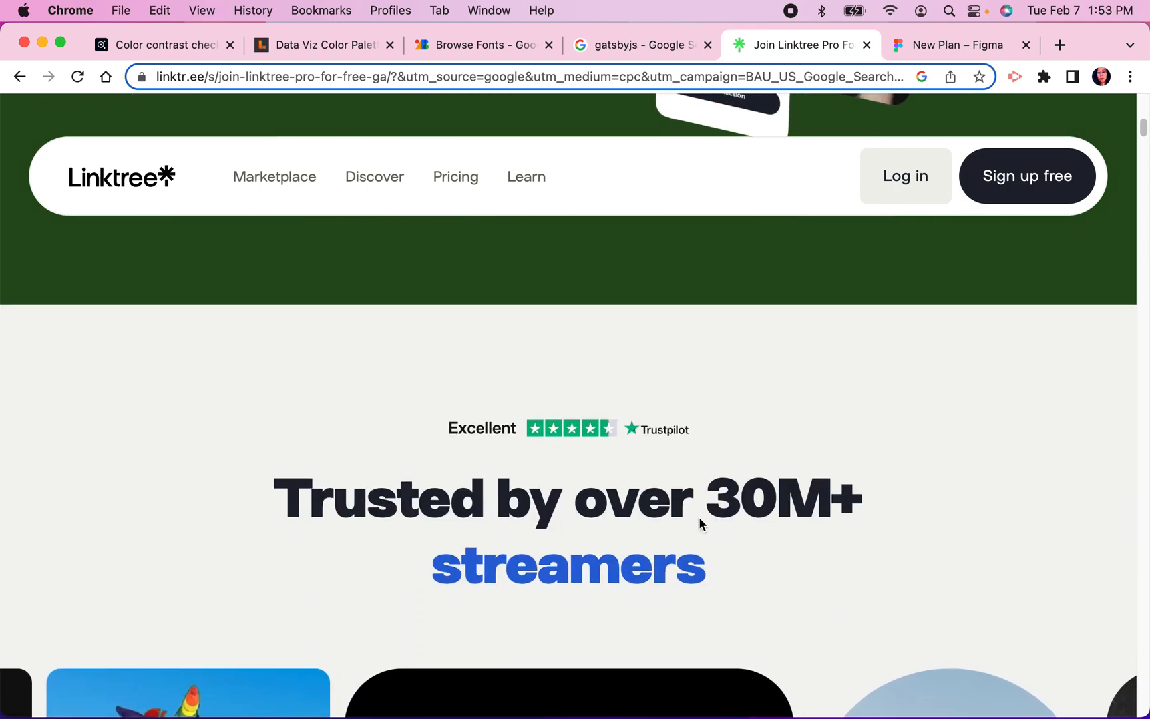
# Step: Switch to Figma and review the dark green hero section and its container in the desktop-1440x1024 frame, leaving nothing selected
pyautogui.click(973, 40)
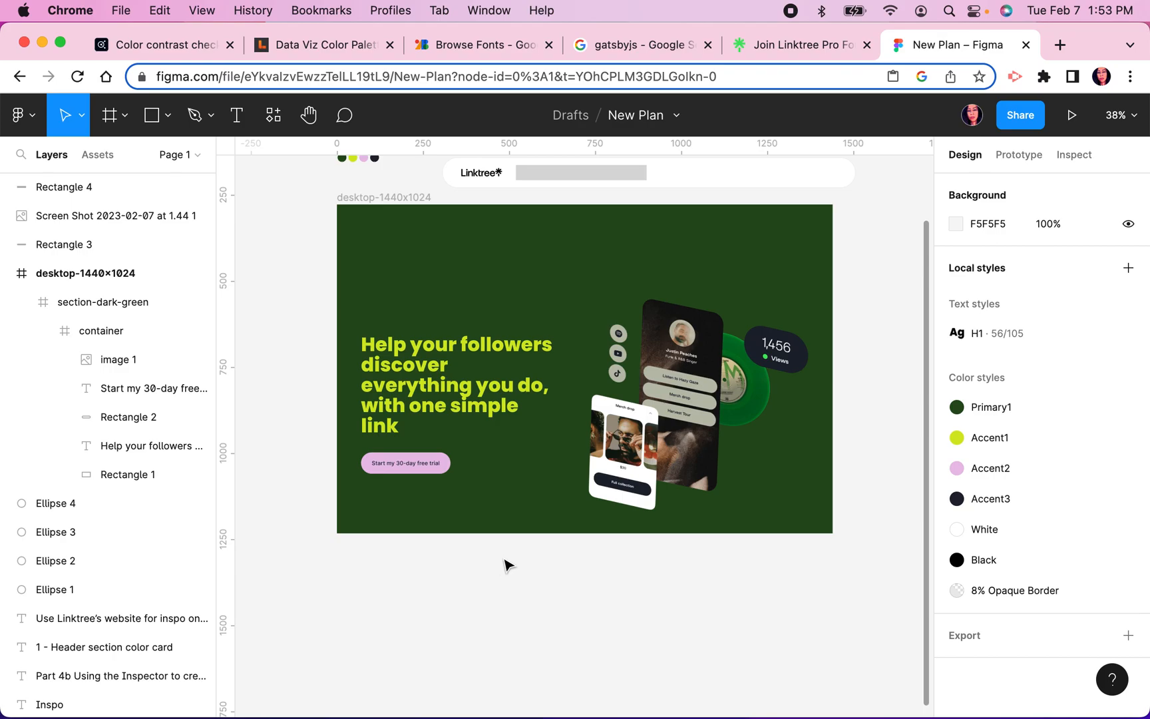
pyautogui.scroll(-5, 506, 565)
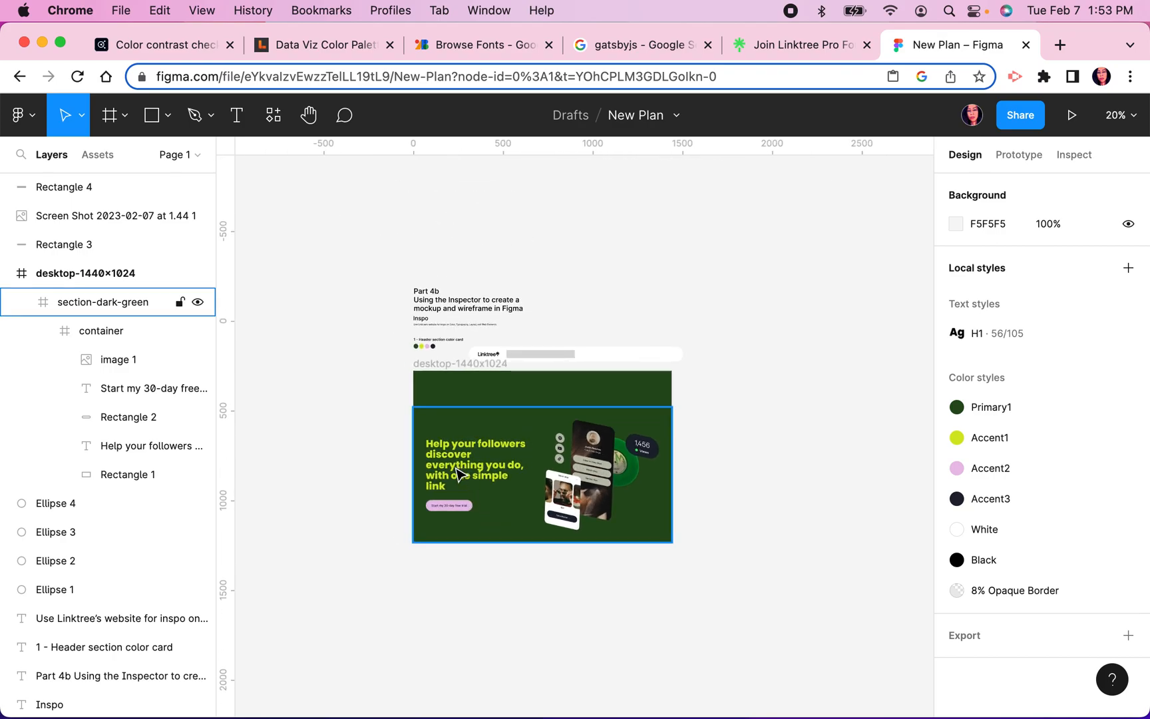
pyautogui.scroll(3, 457, 474)
pyautogui.click(460, 473)
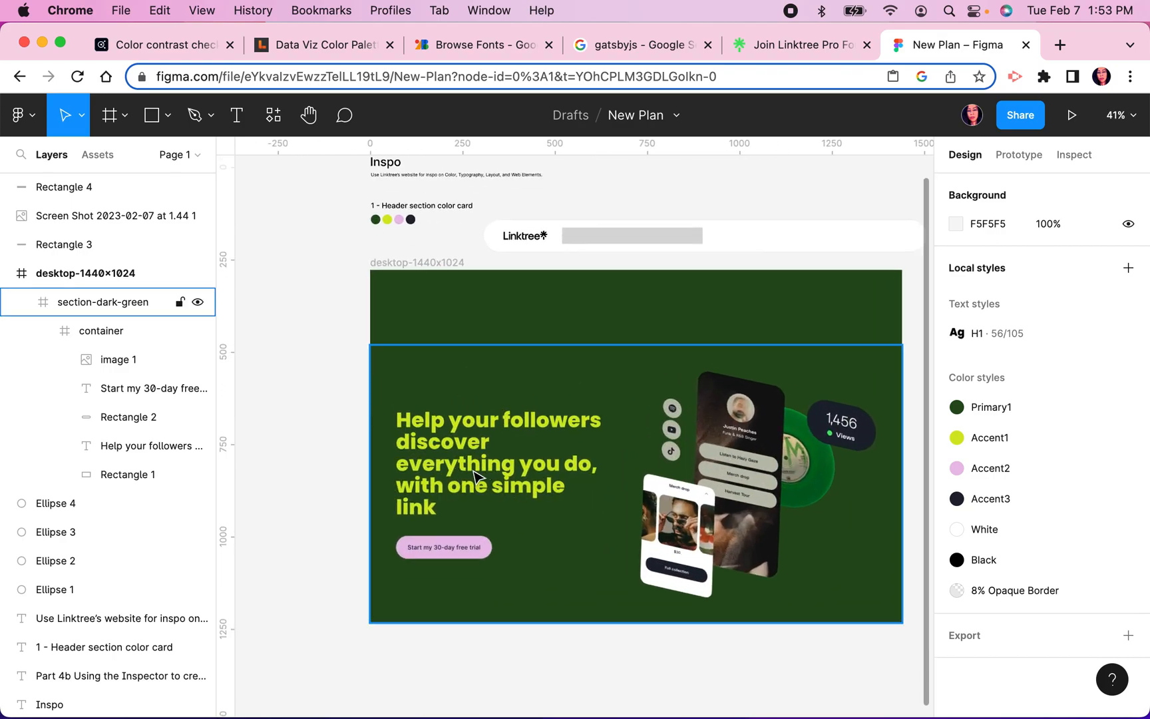
pyautogui.doubleClick(518, 478)
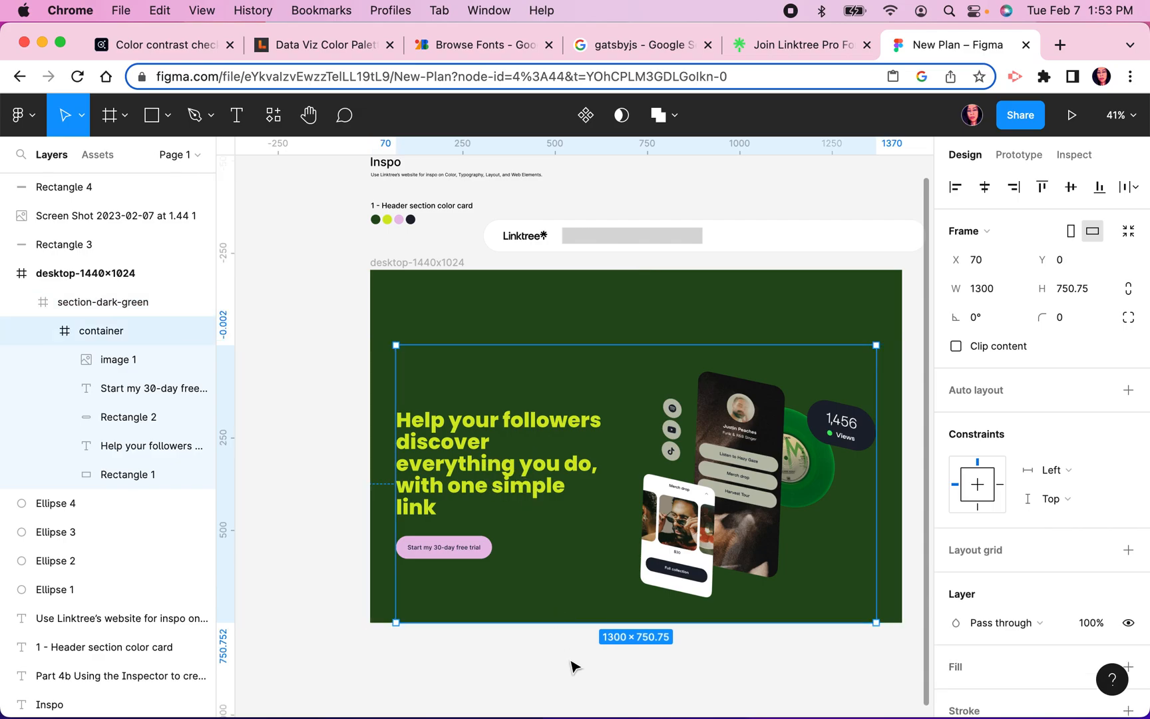
pyautogui.moveTo(572, 665); pyautogui.dragTo(428, 593)
pyautogui.click(629, 637)
pyautogui.scroll(-5, 660, 619)
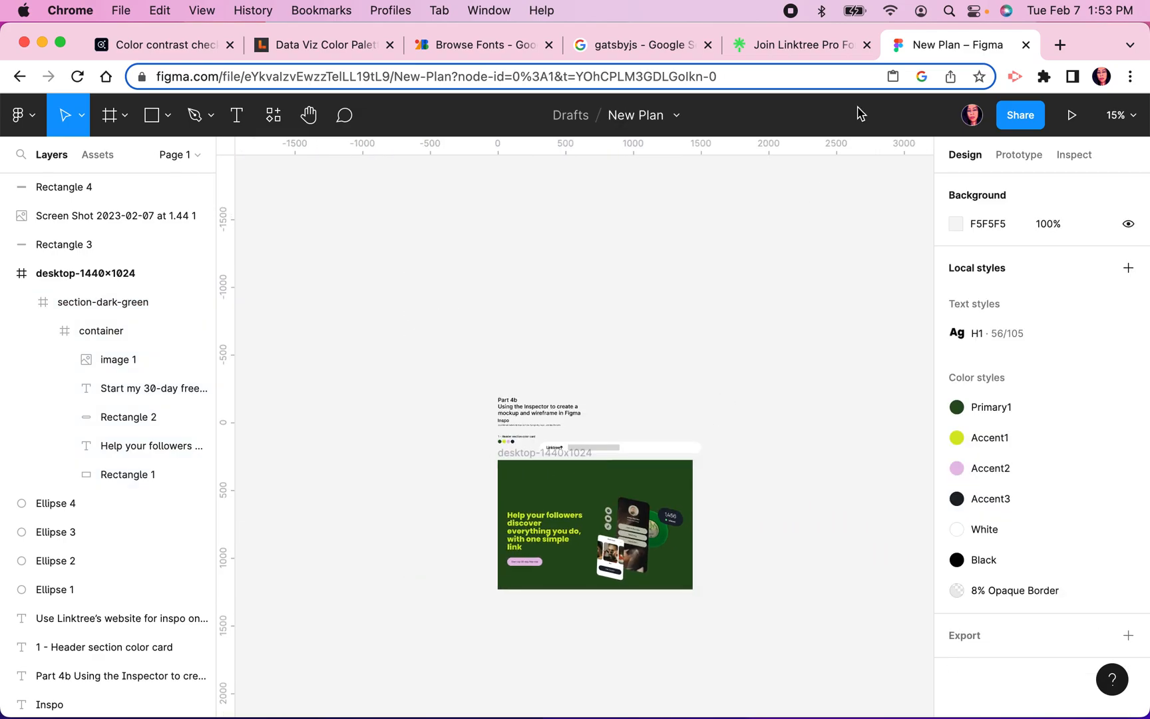
# Step: Switch back to the Linktree site and open the "Share your content" page from its Discover navigation
pyautogui.click(797, 44)
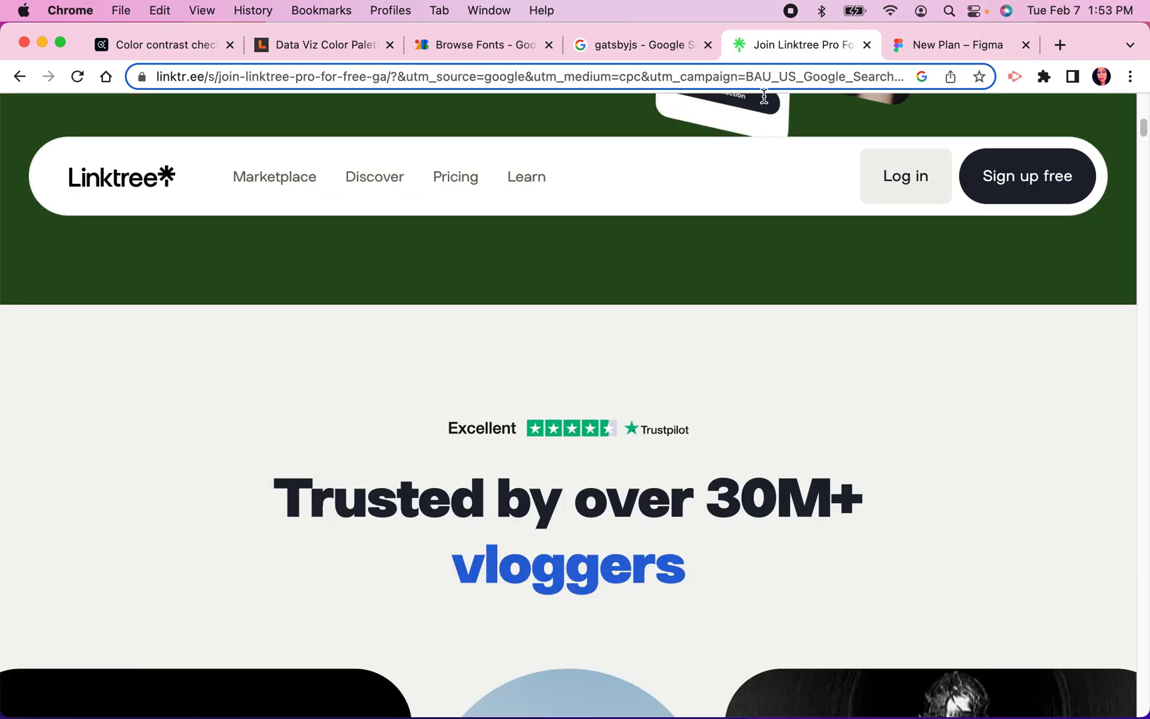
pyautogui.click(385, 186)
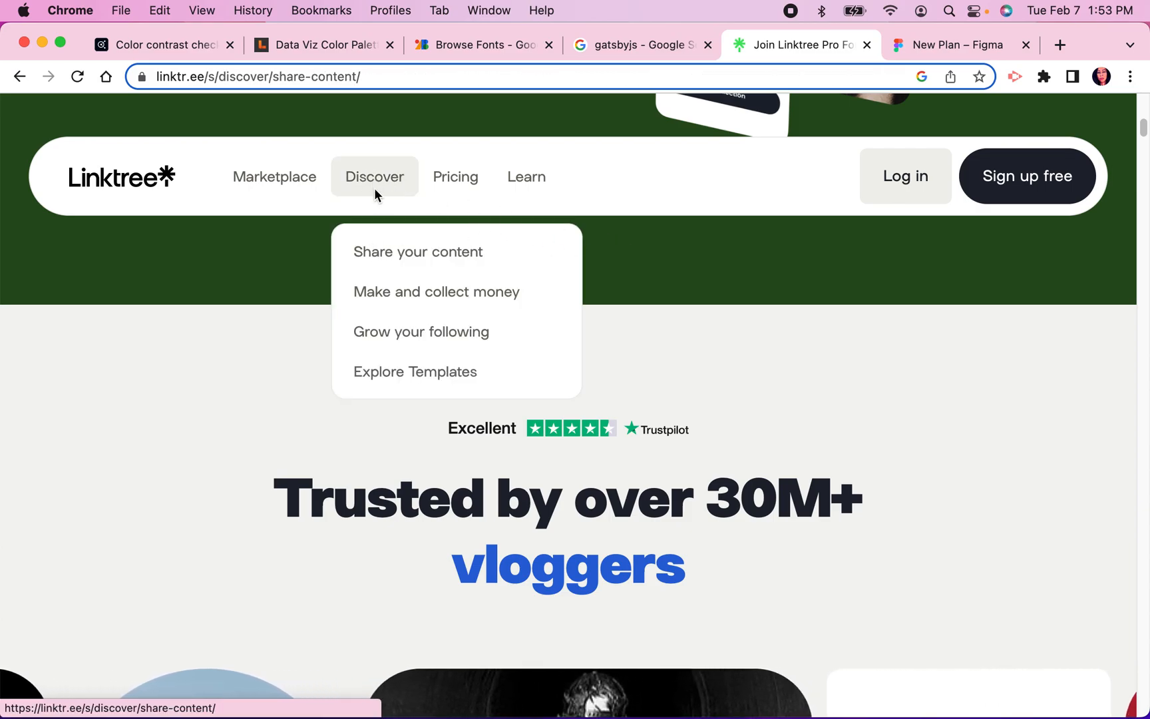
pyautogui.click(388, 254)
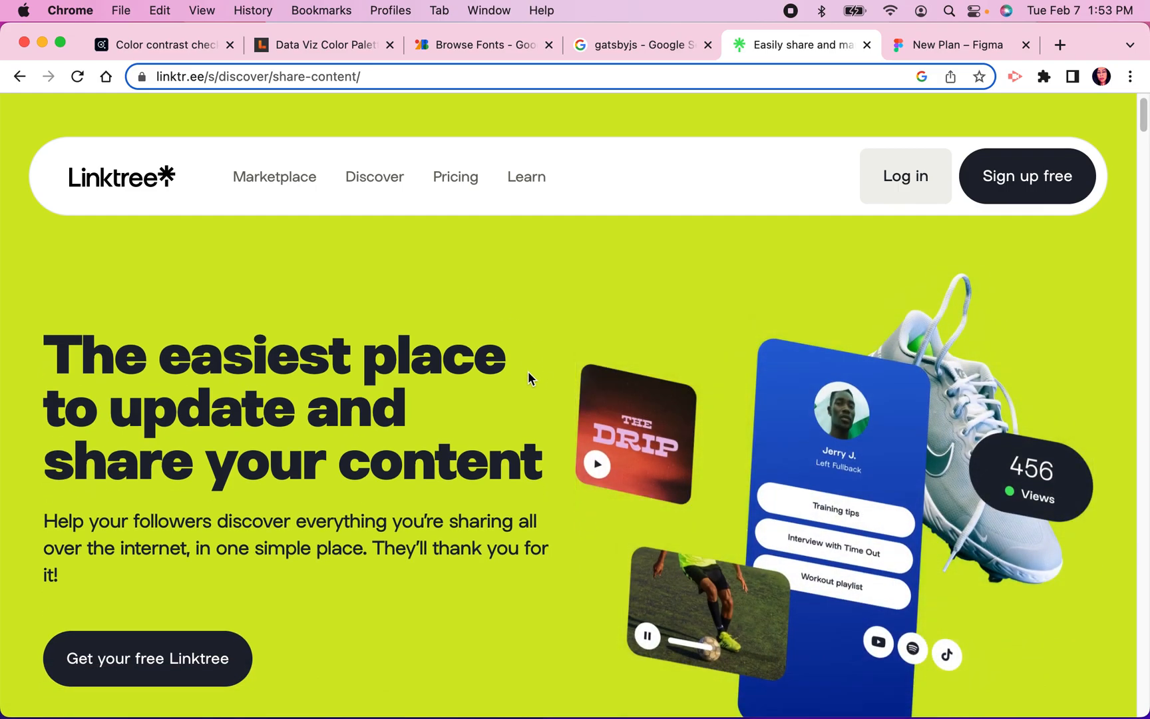
# Step: Inspect the page's "The easiest place to update and share your content" heading and switch back to the Figma file
pyautogui.rightClick(304, 289)
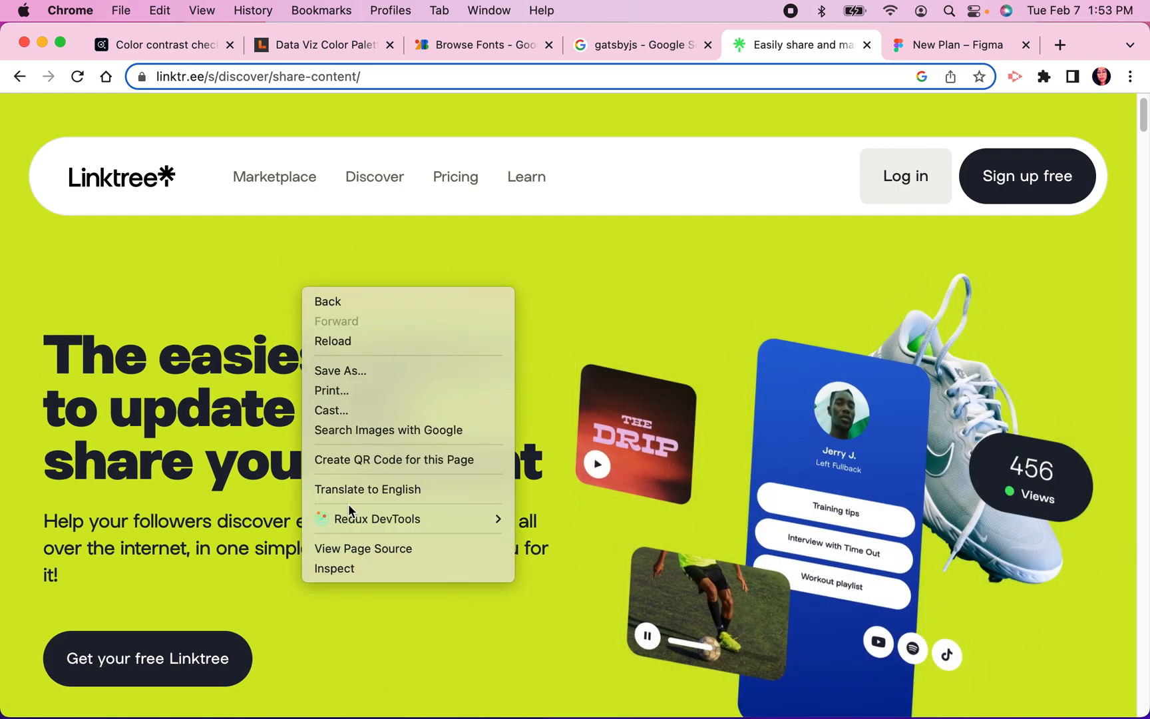
pyautogui.click(357, 568)
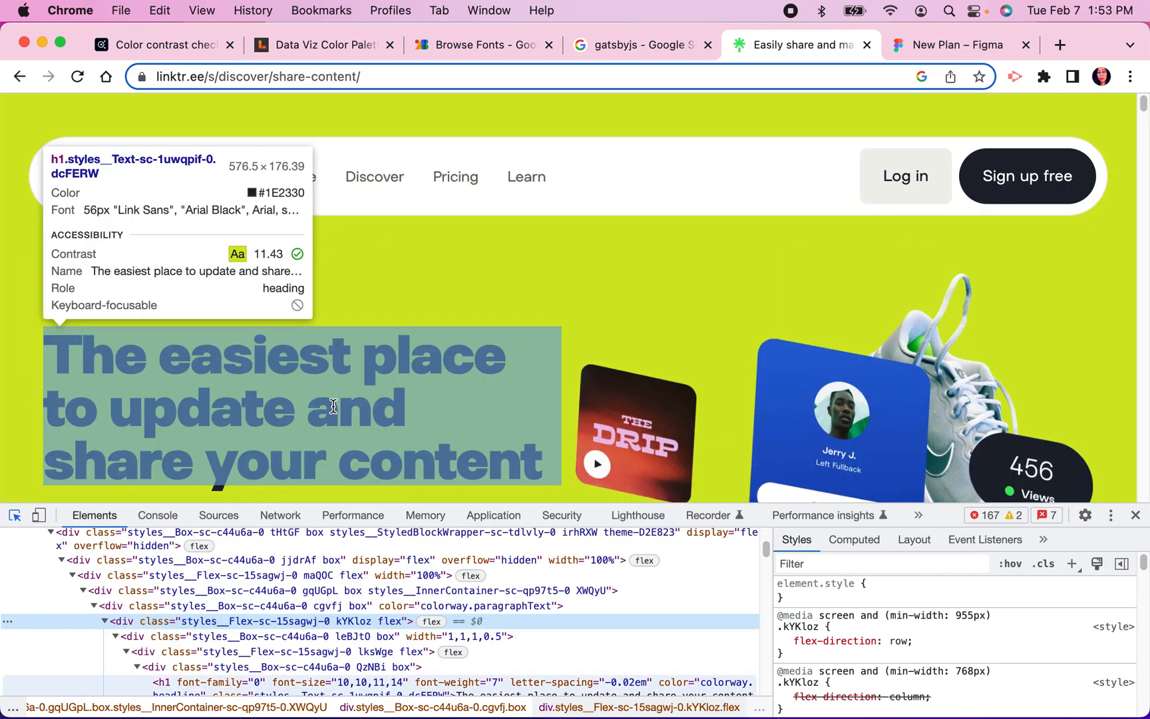
pyautogui.click(953, 46)
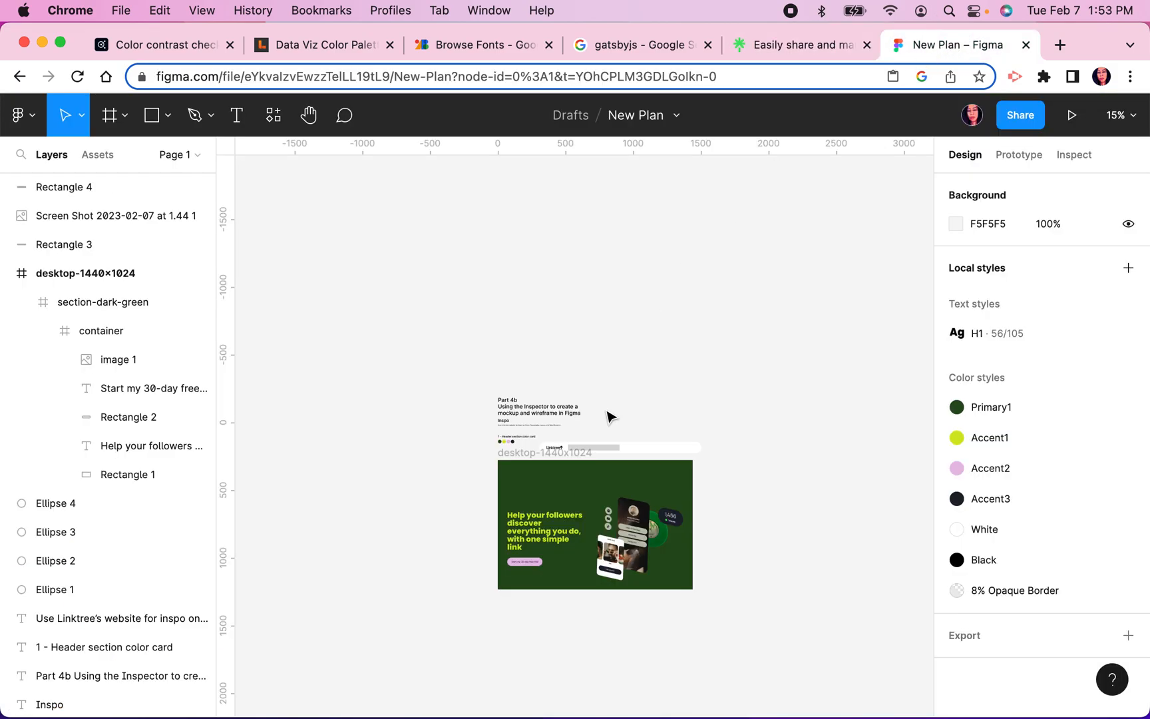
# Step: Duplicate the "Help your followers discover everything you do, with one simple link" heading inside the hero section's container
pyautogui.scroll(5, 514, 471)
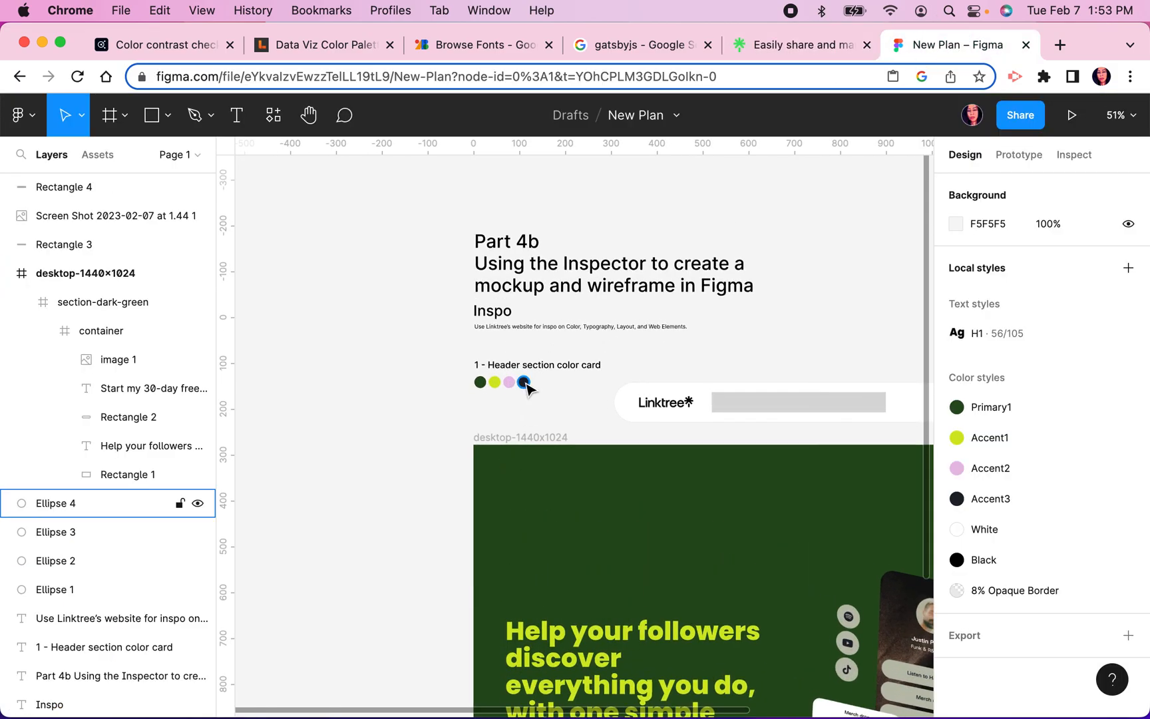
pyautogui.scroll(-5, 513, 329)
pyautogui.hscroll(5, 513, 329)
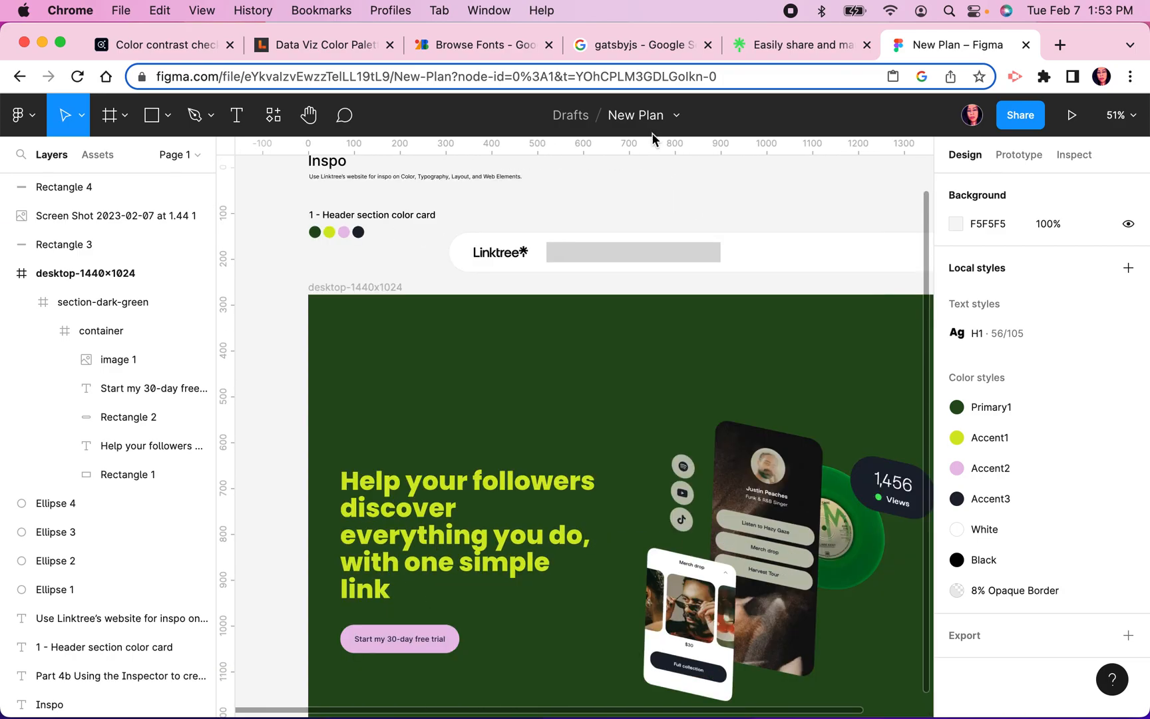
pyautogui.scroll(-2, 662, 458)
pyautogui.hscroll(1, 662, 458)
pyautogui.scroll(-5, 550, 335)
pyautogui.hscroll(1, 550, 335)
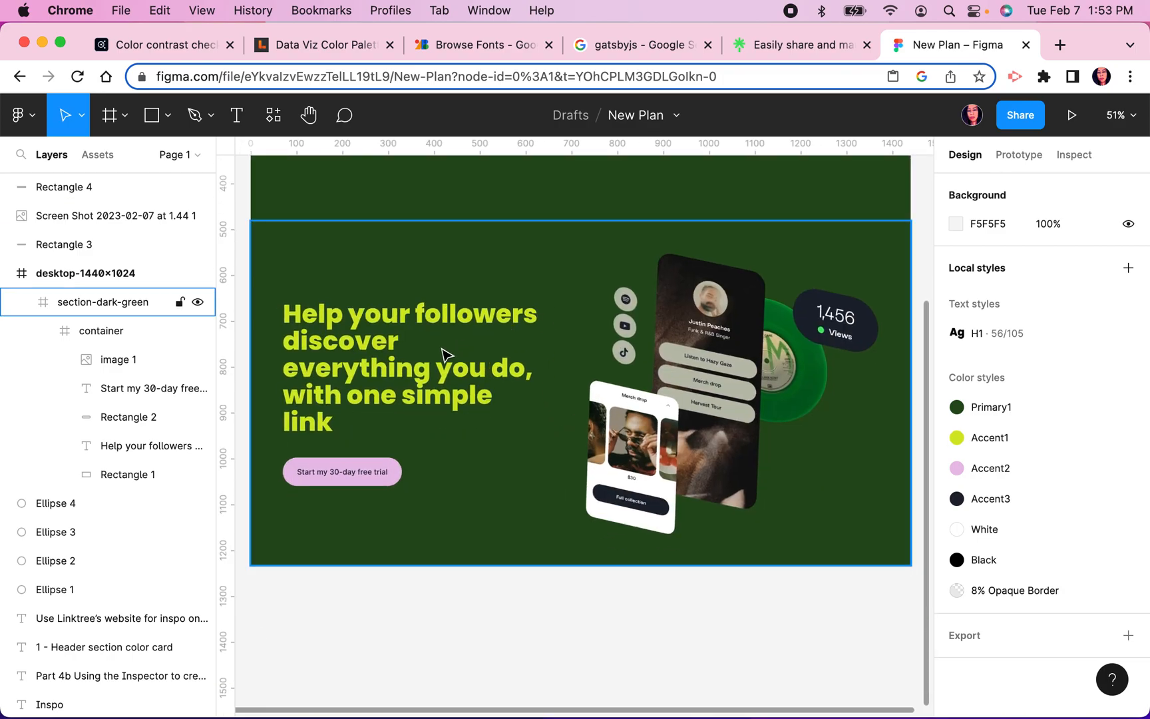
pyautogui.click(341, 347)
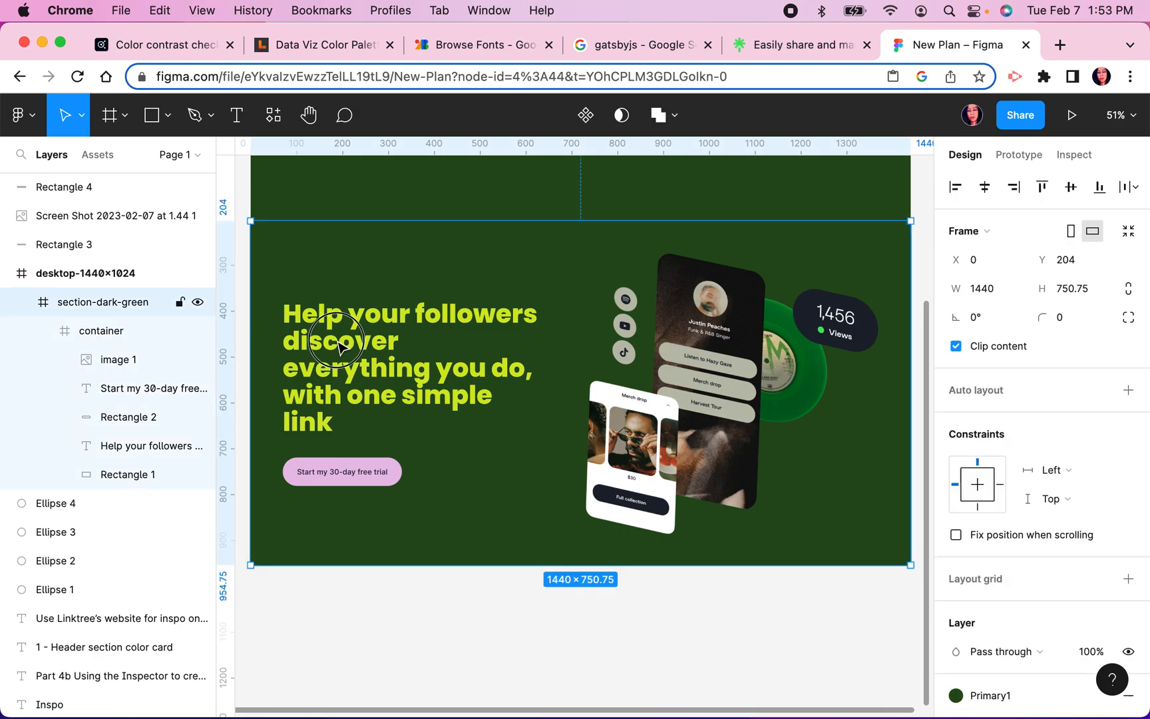
pyautogui.click(369, 352)
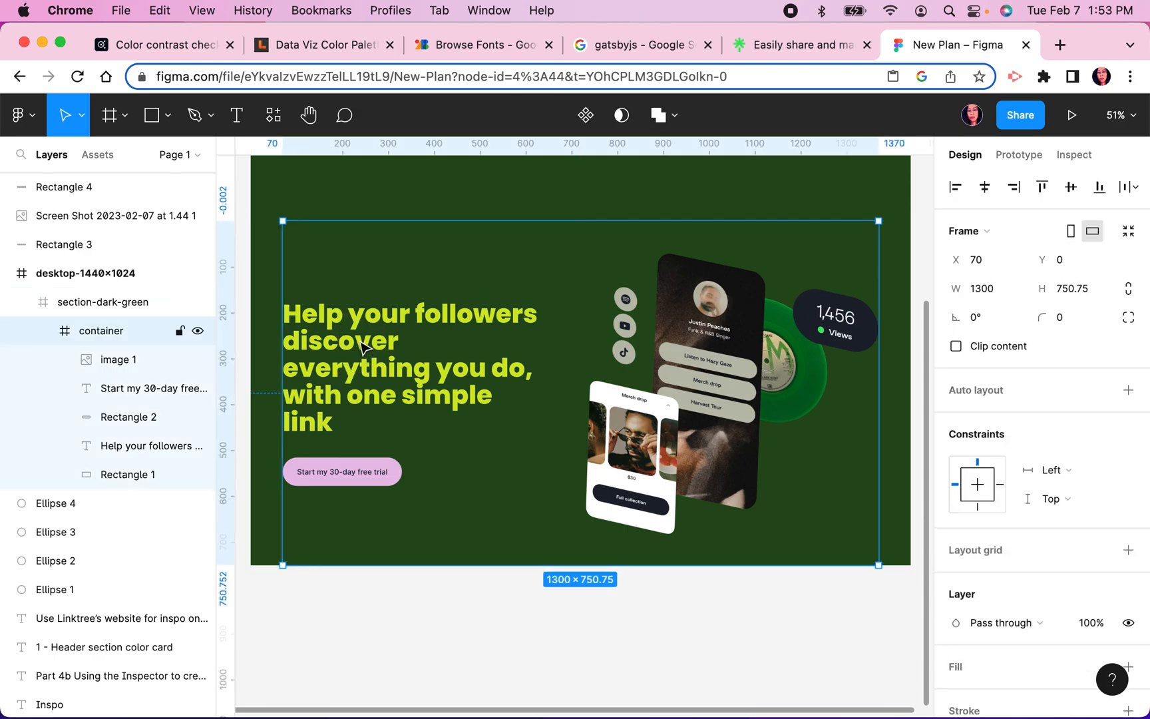
pyautogui.click(361, 347)
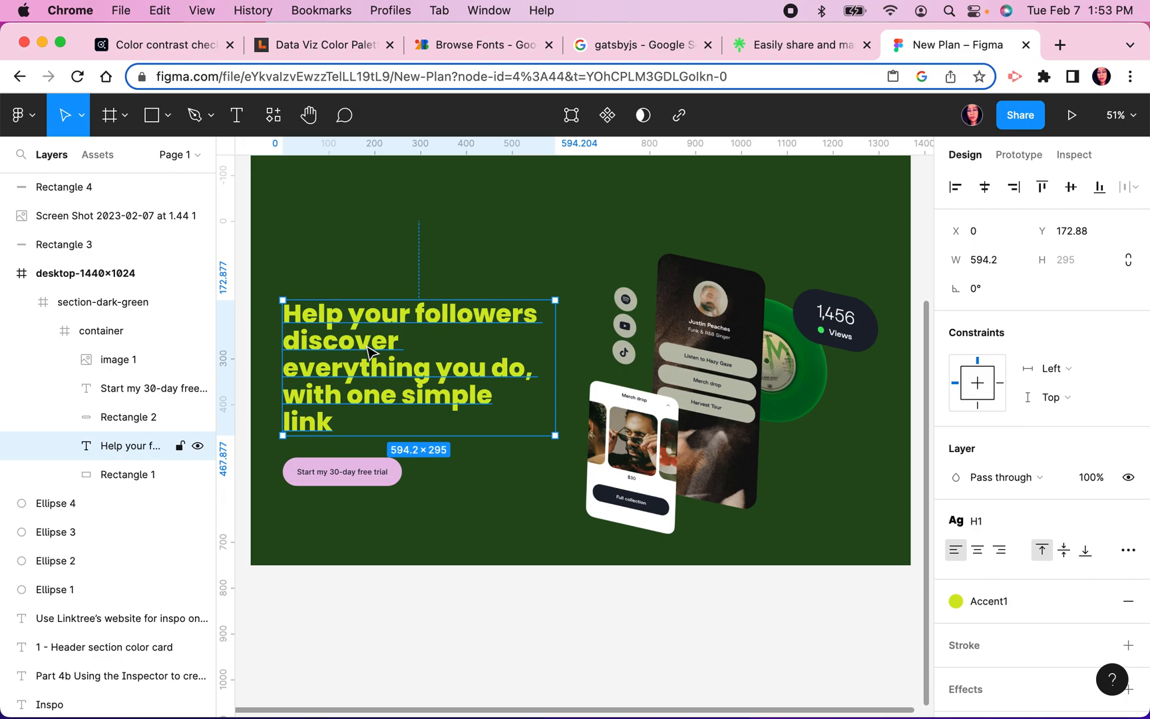
pyautogui.press('super+d')
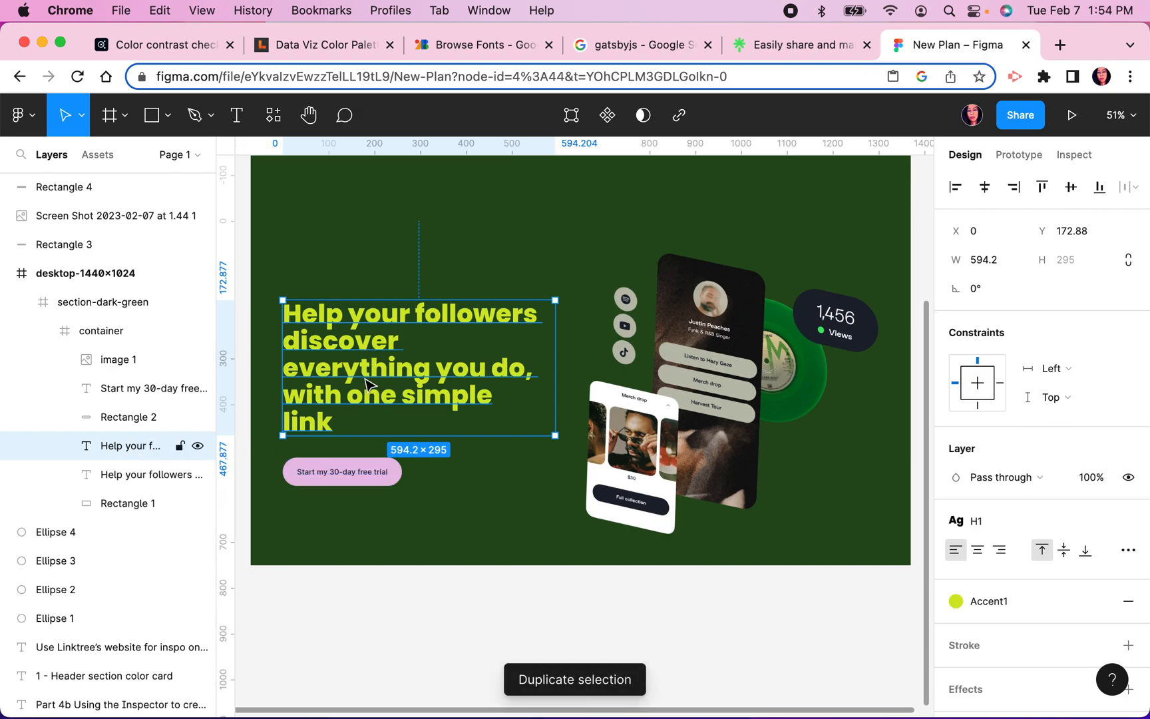
# Step: Move the heading copy out of the desktop-1440x1024 frame onto the blank canvas above the frame's upper right corner
pyautogui.click(397, 342)
pyautogui.moveTo(397, 342); pyautogui.dragTo(426, 280)
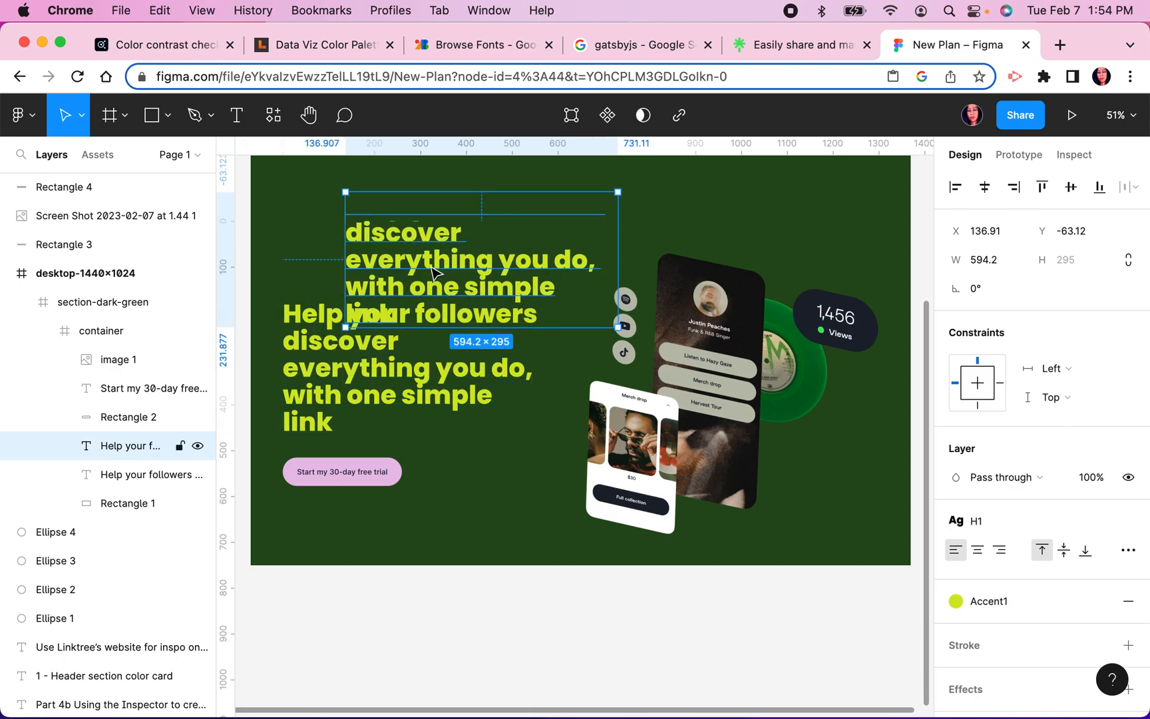
pyautogui.scroll(4, 443, 513)
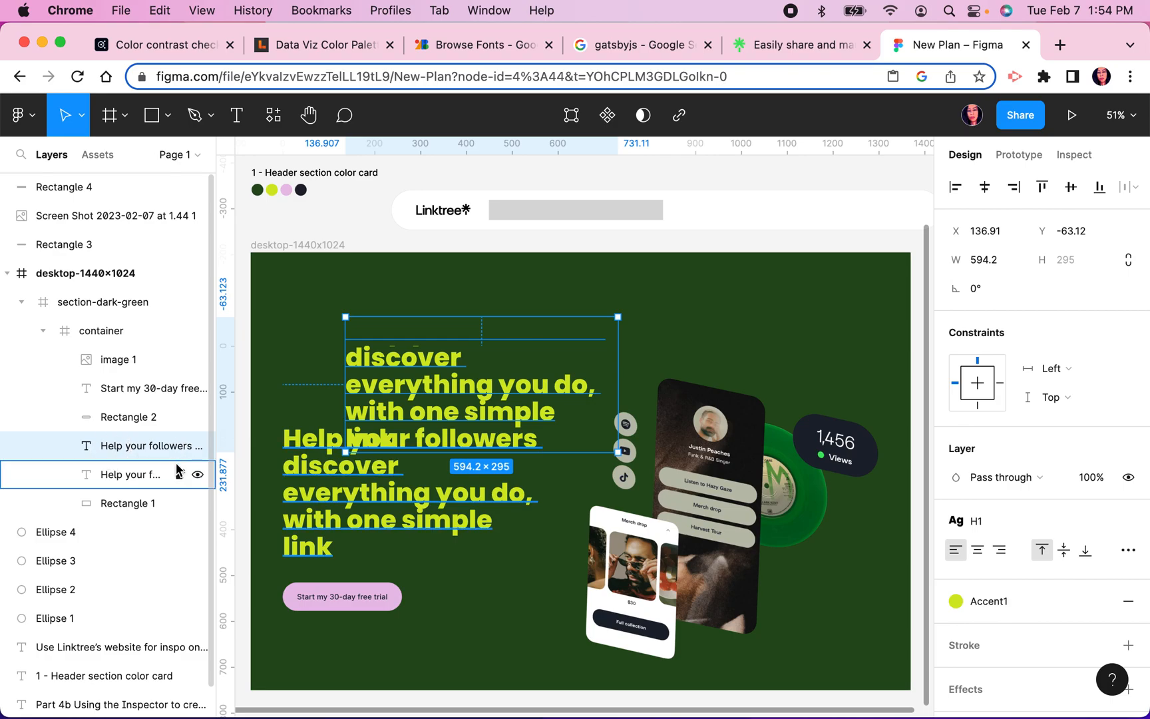
pyautogui.scroll(2, 488, 400)
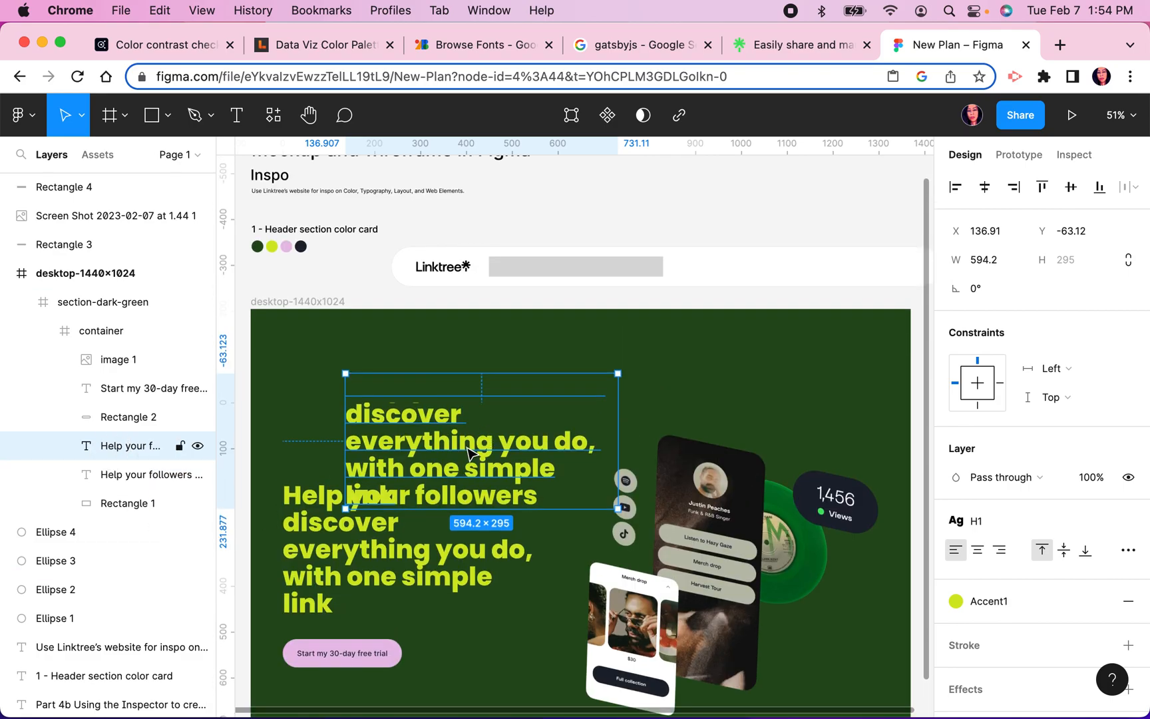
pyautogui.moveTo(601, 406); pyautogui.dragTo(860, 184)
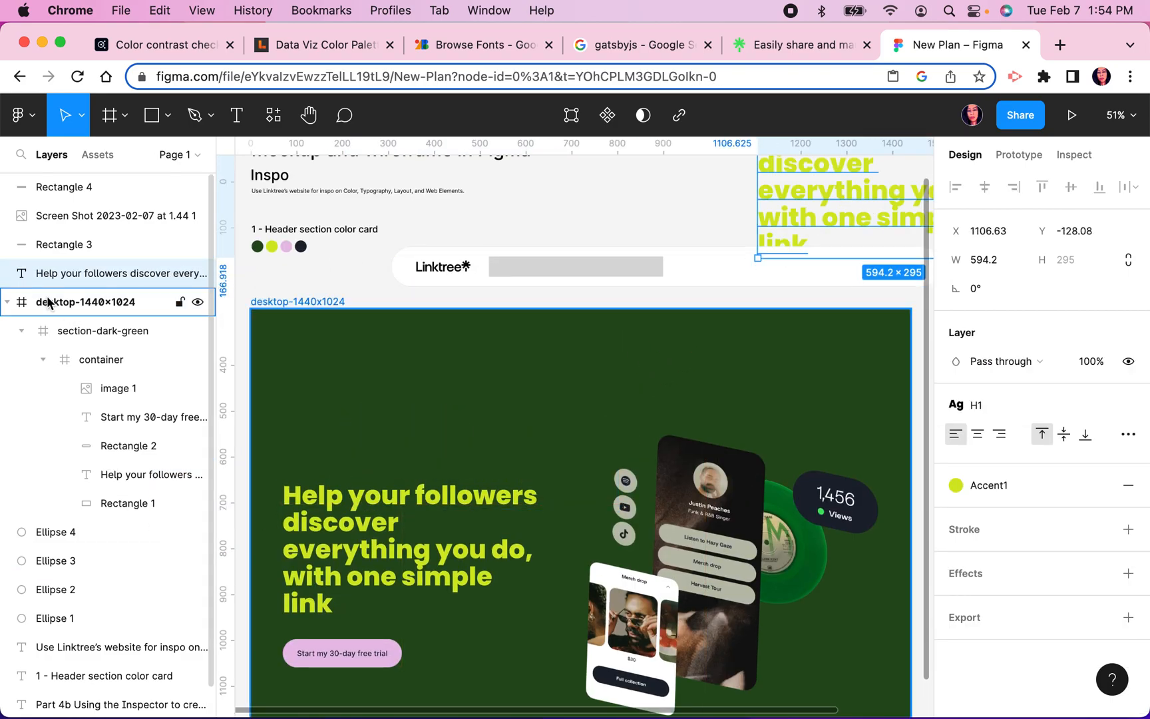
# Step: Collapse the desktop-1440x1024 frame's layers and place the heading copy above the header bar at about X 1077, Y -358
pyautogui.click(8, 304)
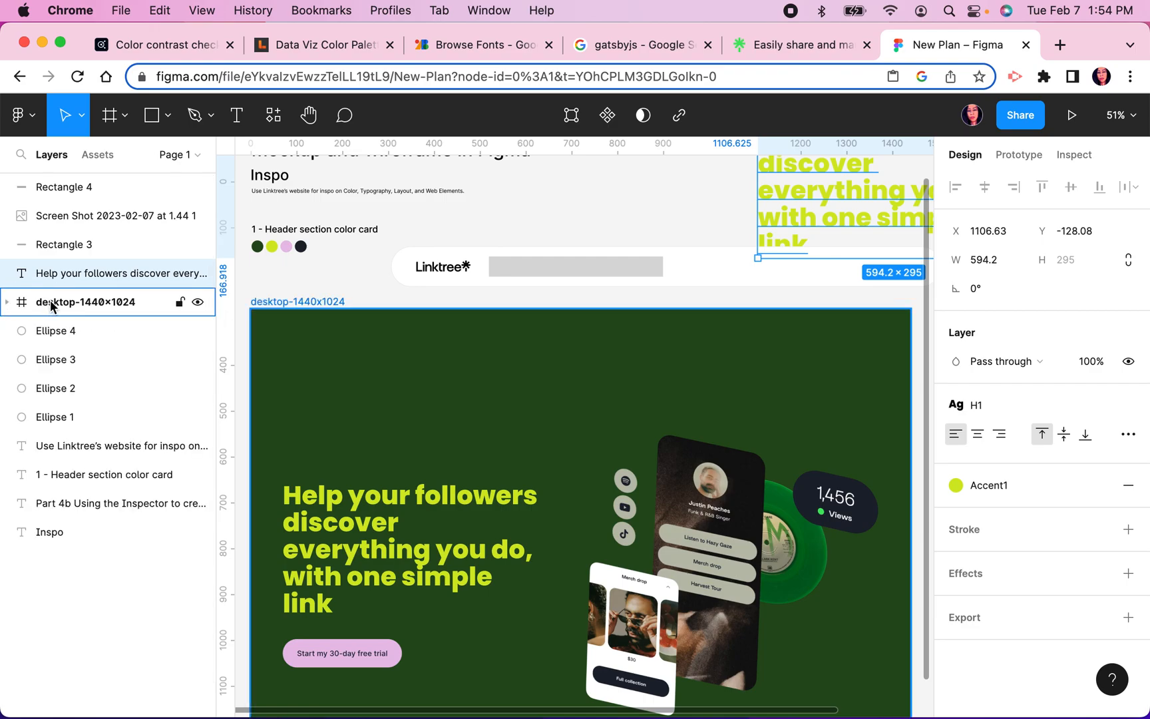
pyautogui.click(7, 303)
pyautogui.click(8, 305)
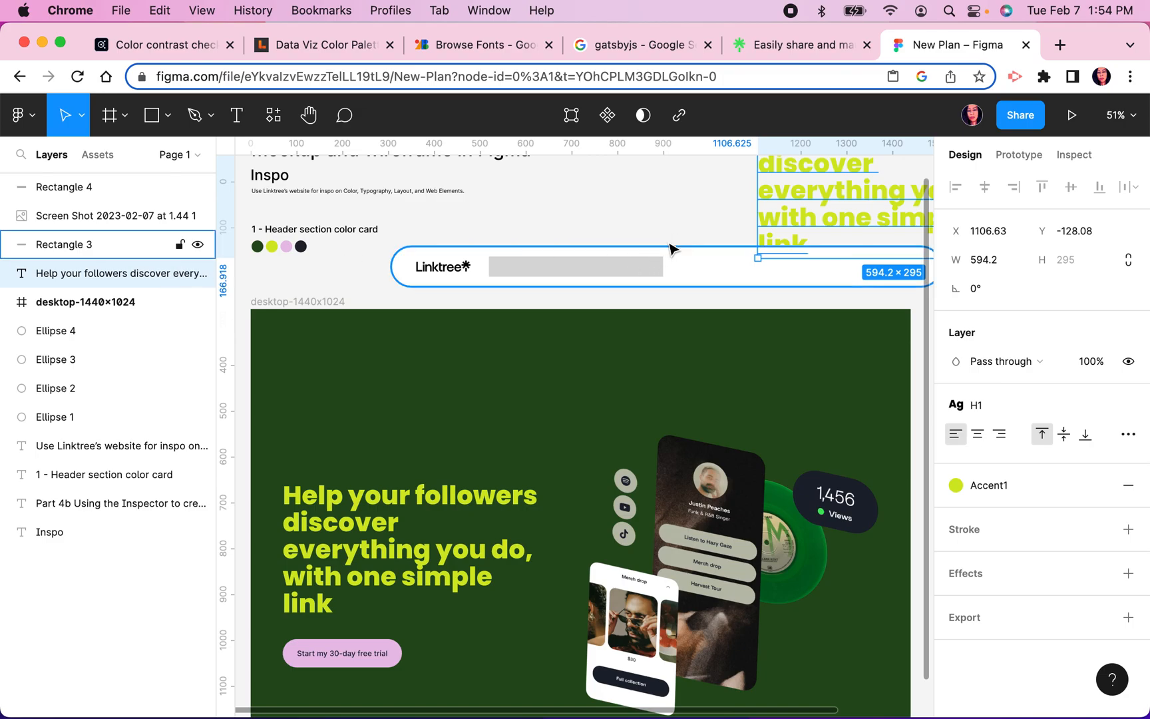
pyautogui.hscroll(5, 669, 248)
pyautogui.scroll(4, 669, 249)
pyautogui.moveTo(565, 329); pyautogui.dragTo(564, 313)
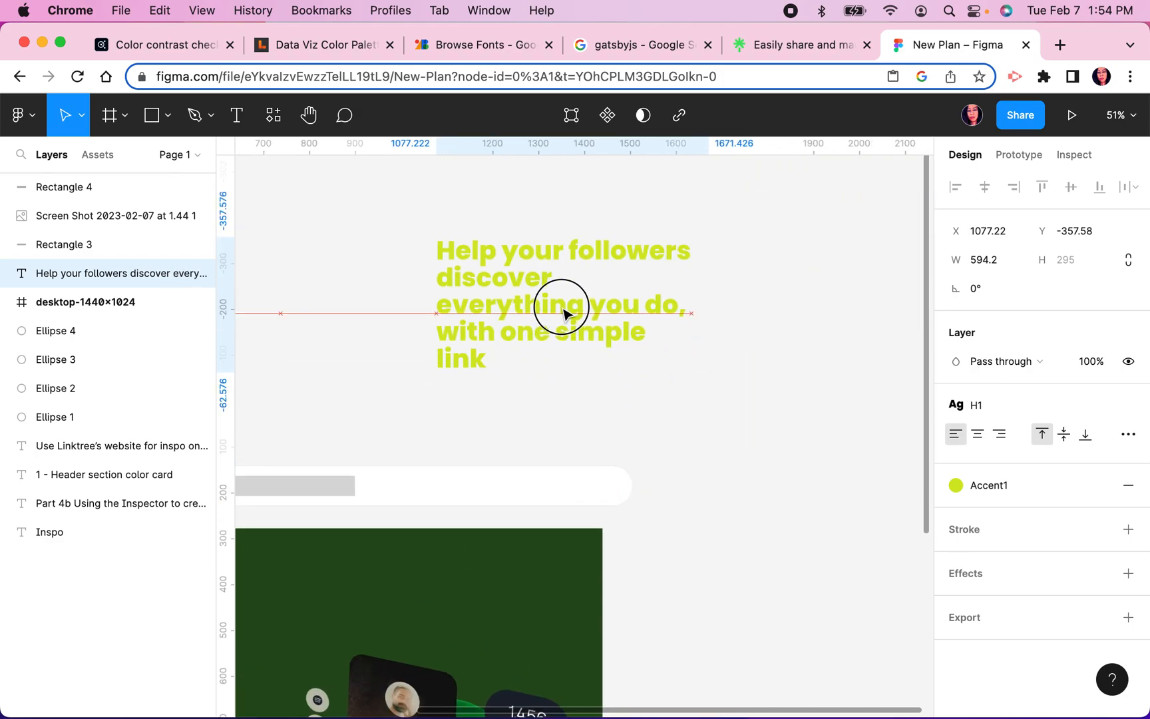
pyautogui.click(649, 424)
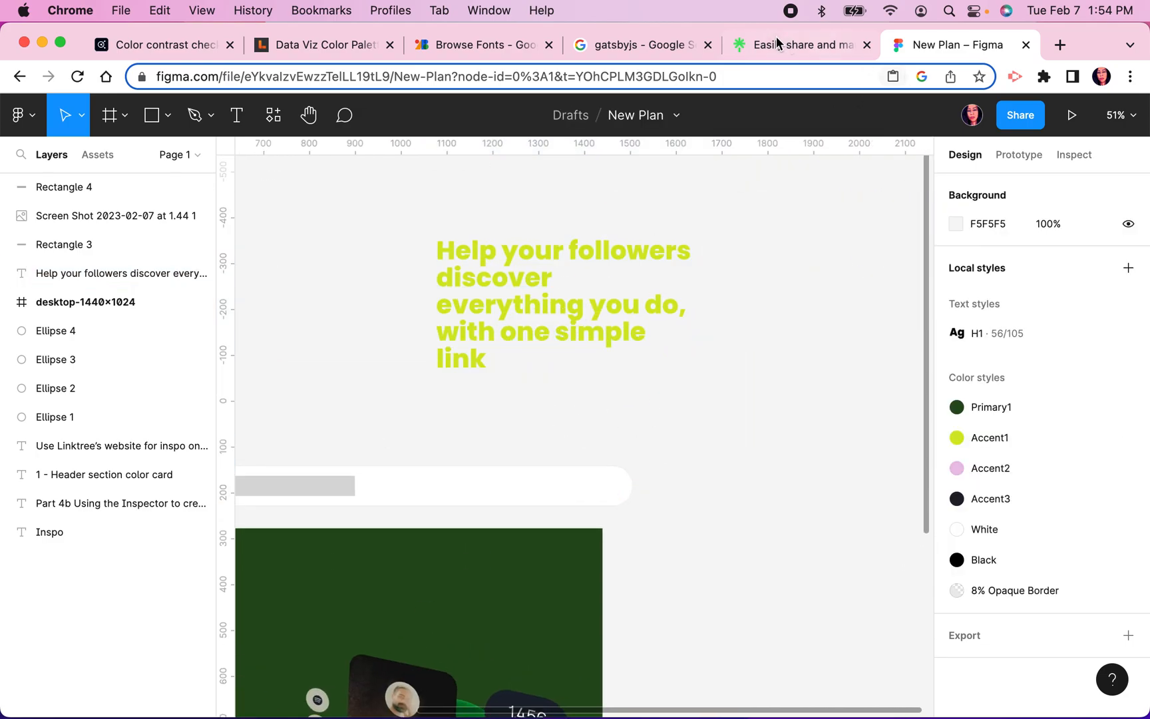
# Step: Switch to the Linktree page, inspect the color of "The easiest place to update and share your content" heading, and return to Figma
pyautogui.click(760, 50)
pyautogui.press('super+shift+c')
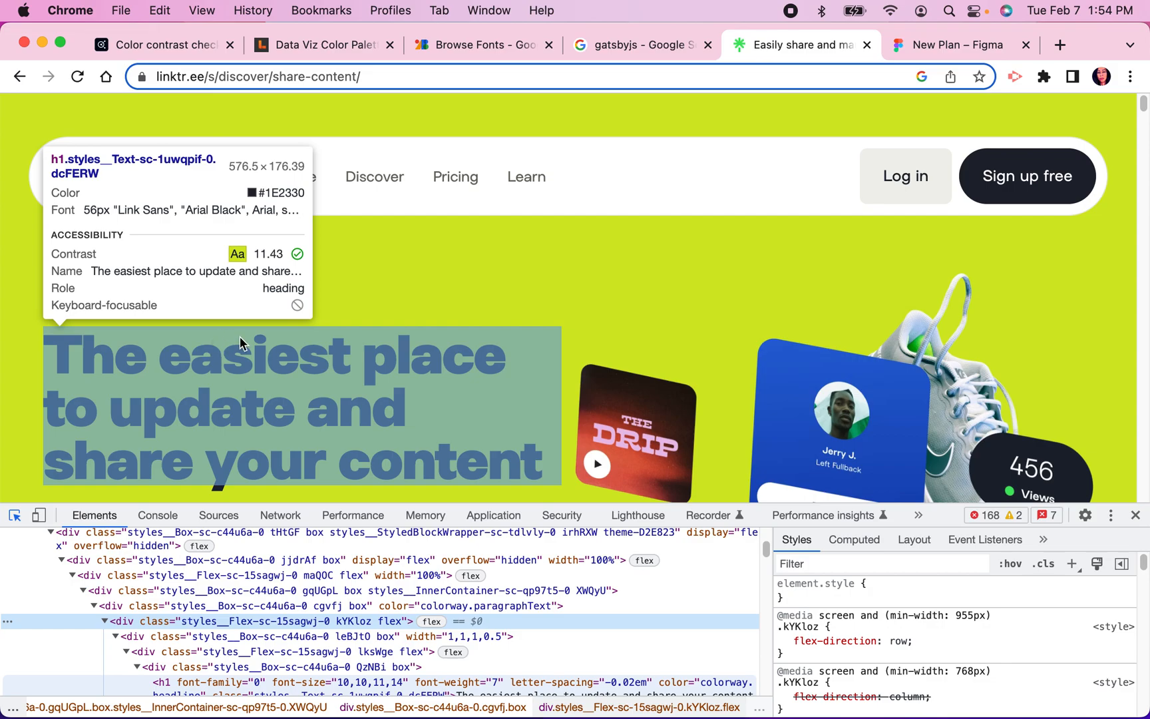
pyautogui.click(236, 353)
pyautogui.click(949, 46)
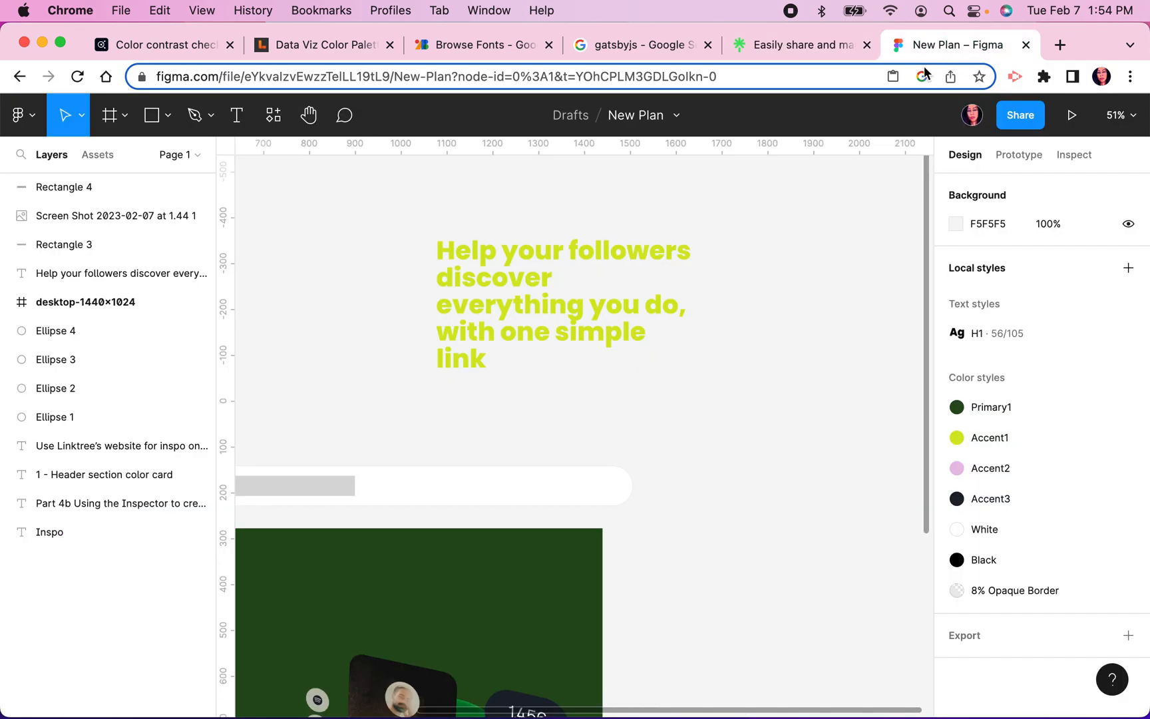
# Step: Detach the H1 text style from the heading copy above the header bar
pyautogui.click(559, 314)
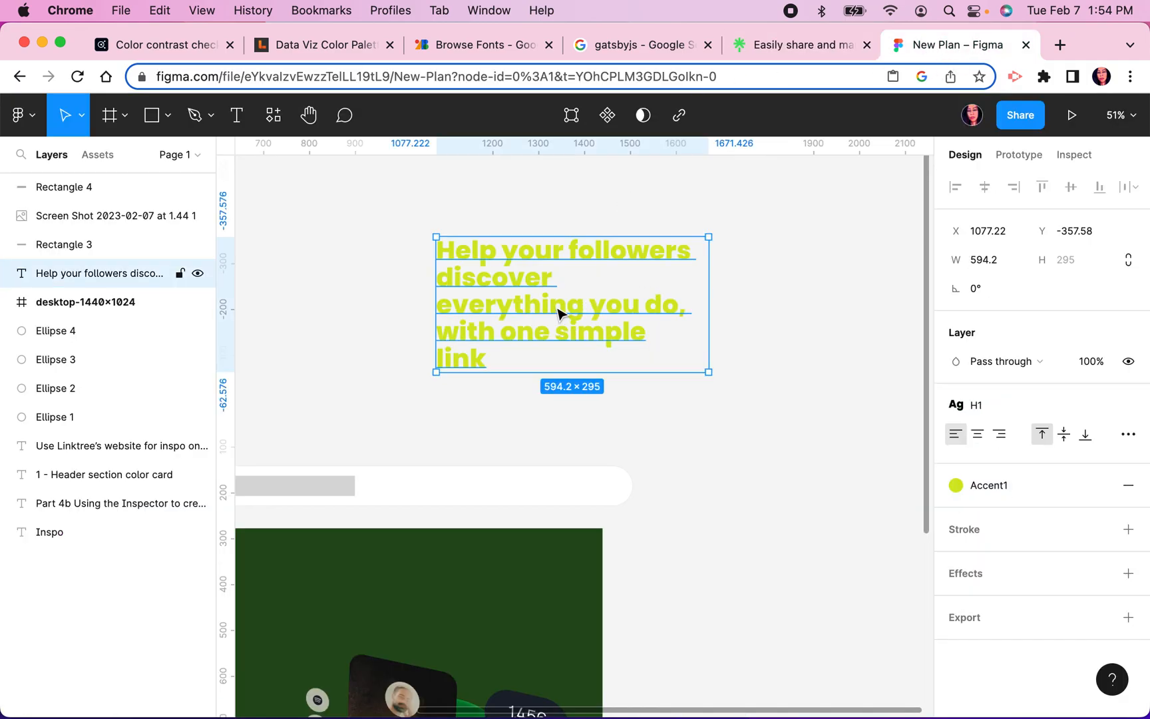
pyautogui.click(1128, 406)
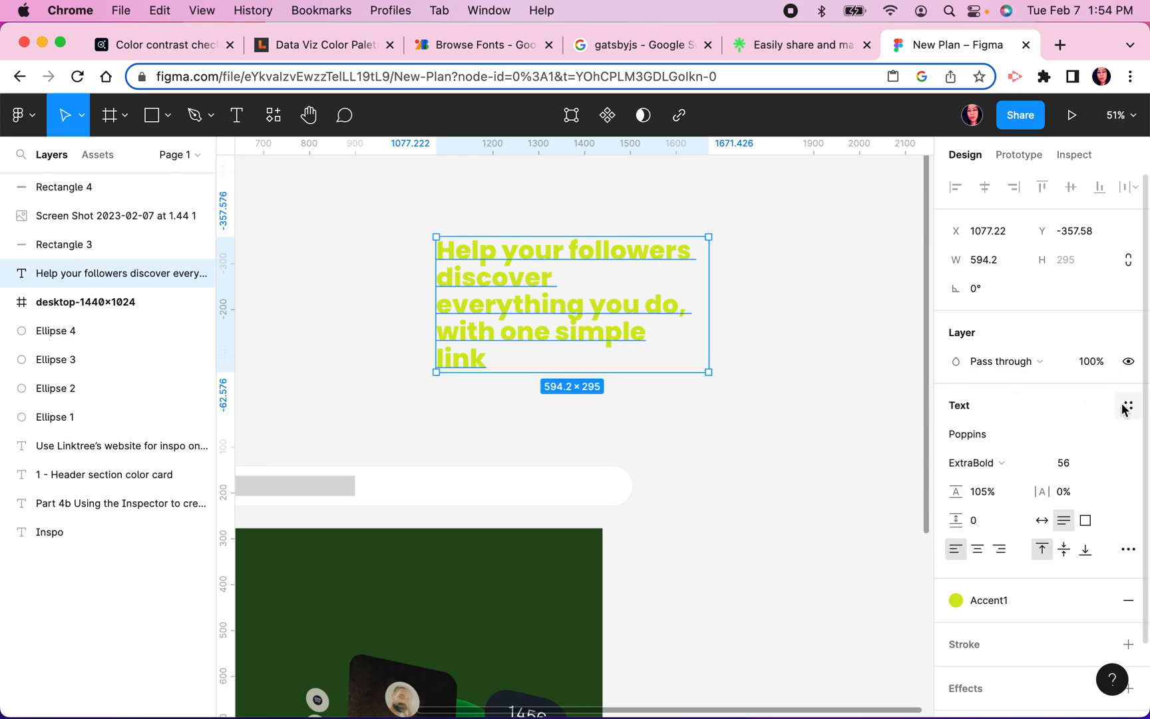
pyautogui.click(1127, 407)
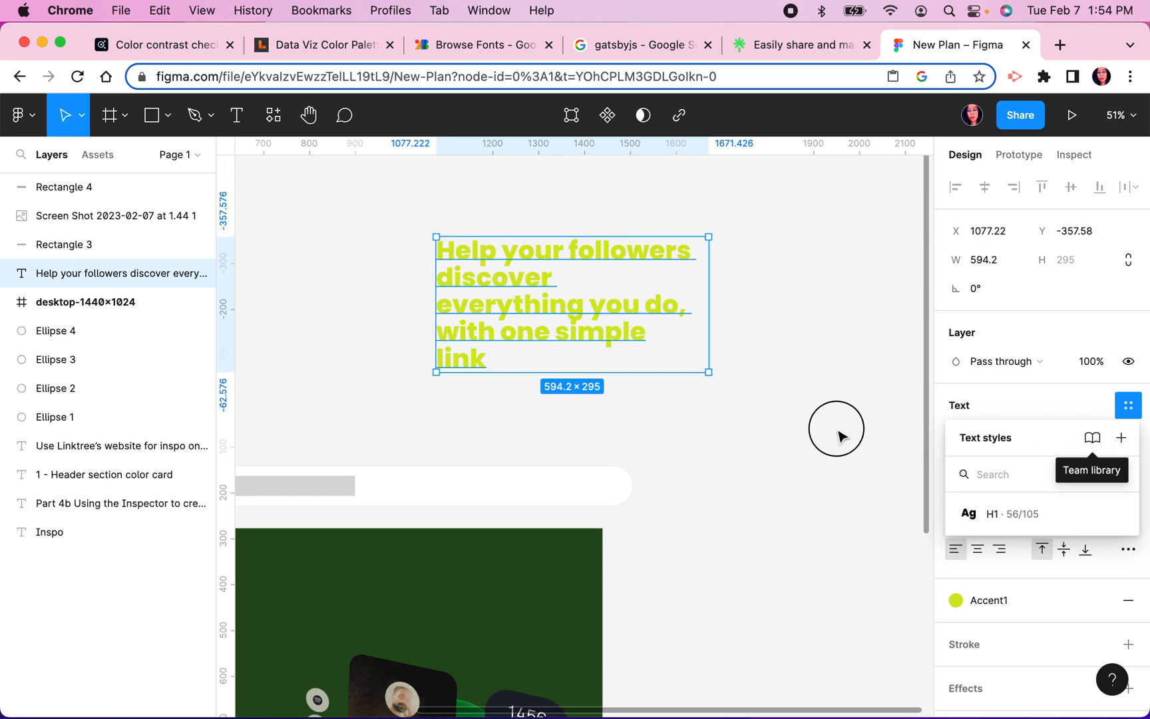
pyautogui.click(835, 430)
pyautogui.click(193, 271)
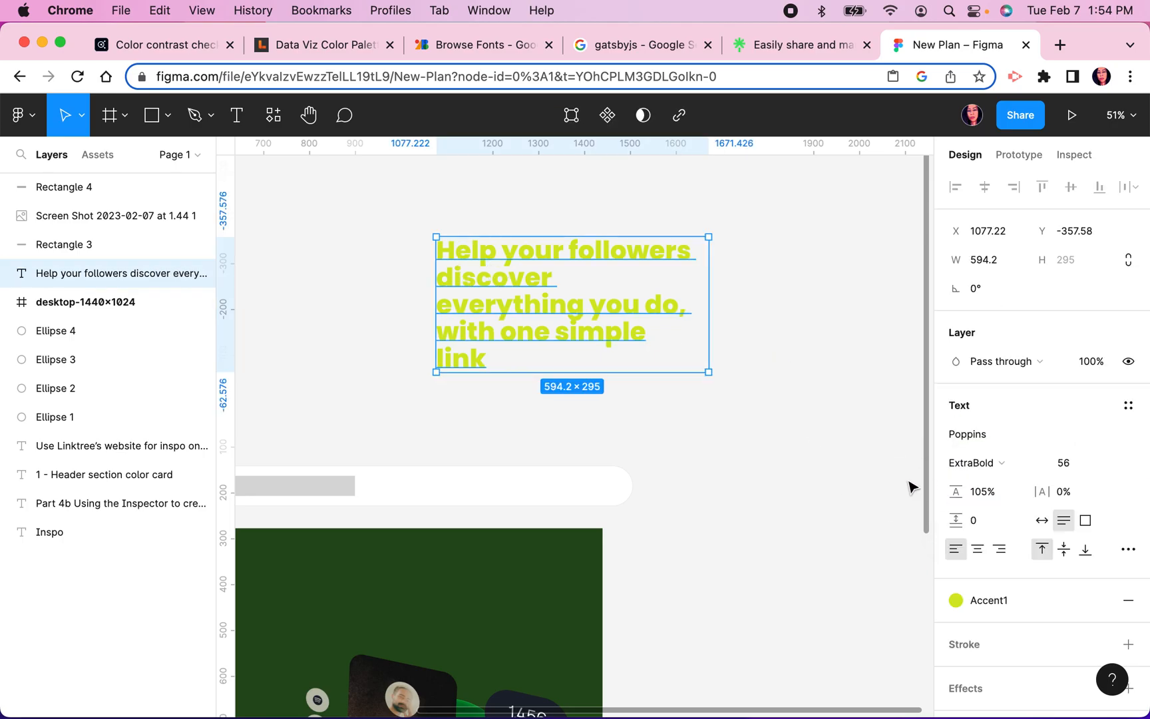
# Step: Change the detached heading copy's fill to the Accent3 color style
pyautogui.click(956, 598)
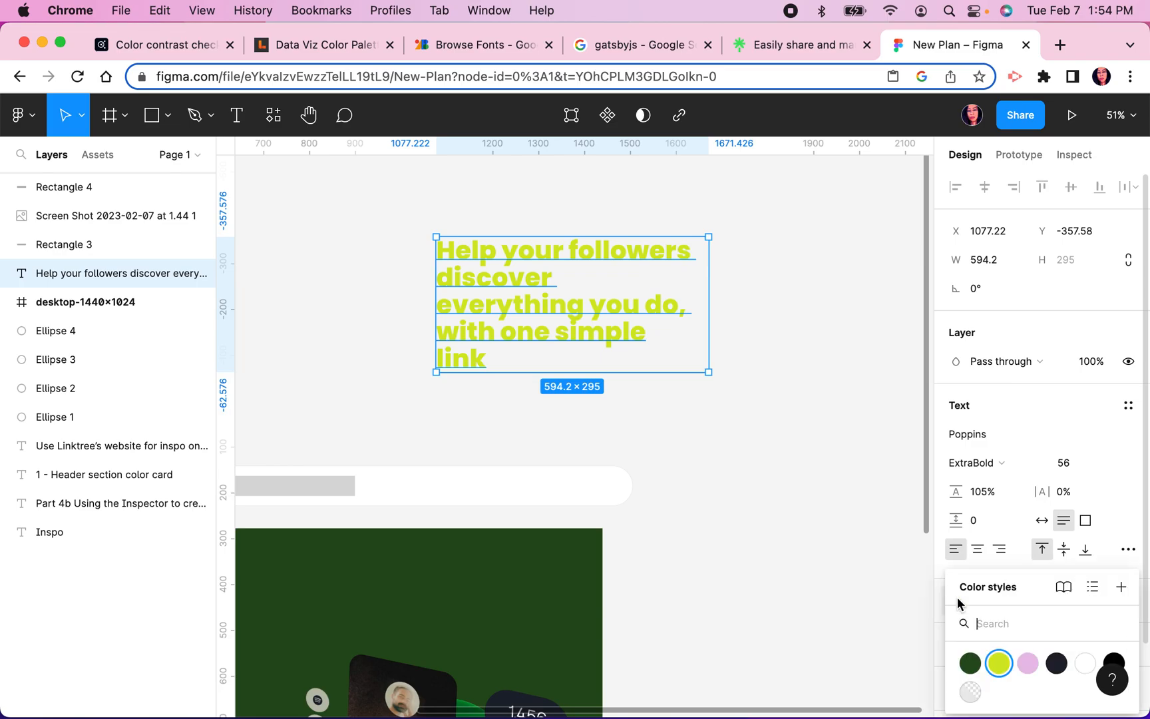
pyautogui.click(1057, 663)
pyautogui.click(750, 395)
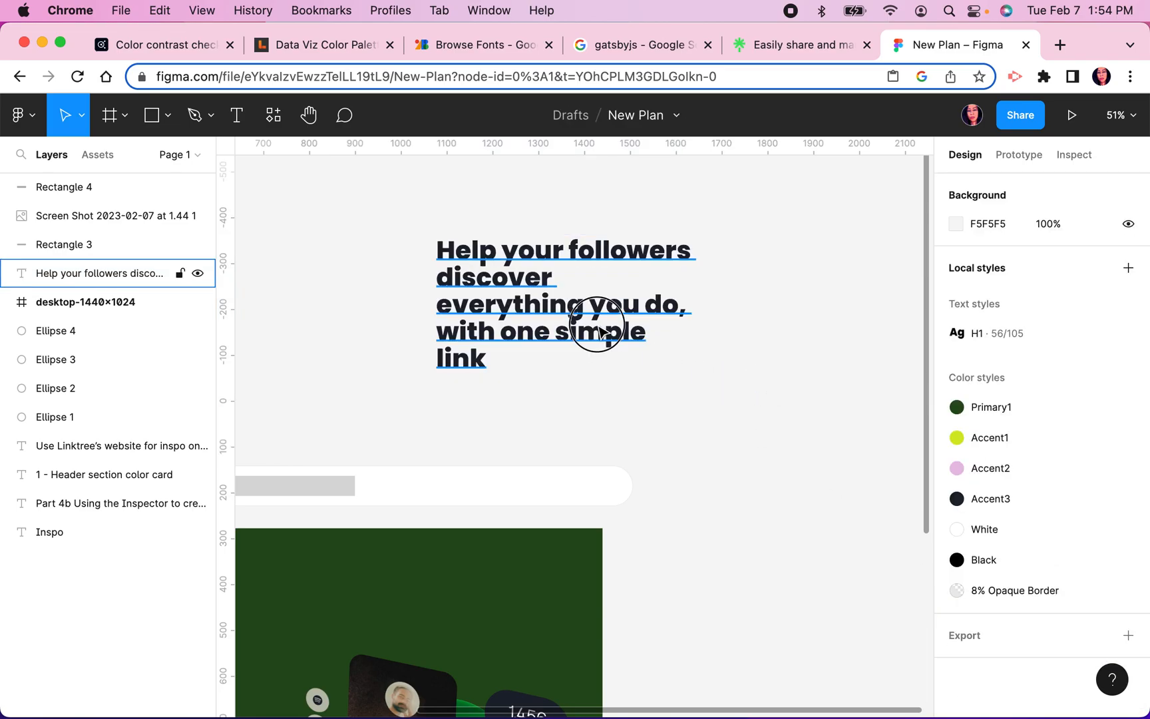
# Step: Create a text style from the heading copy named "H1 - Blackish color" with the description "Blackish color is equivalent to Accent3"
pyautogui.click(596, 334)
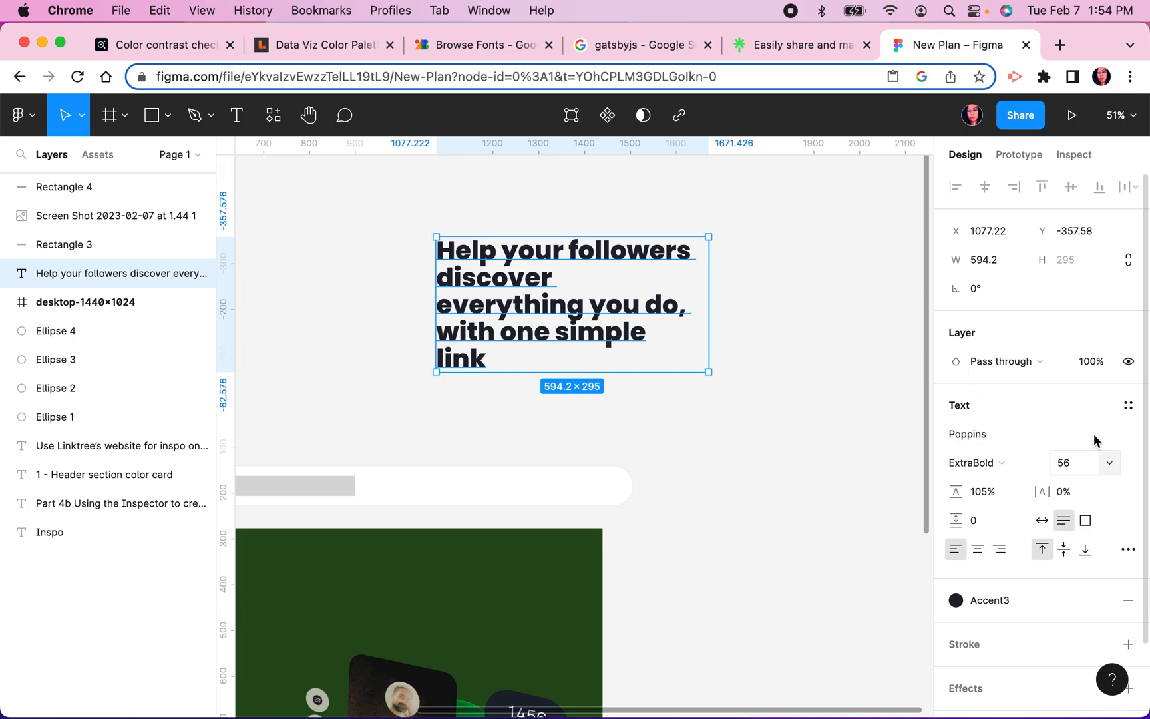
pyautogui.click(1128, 405)
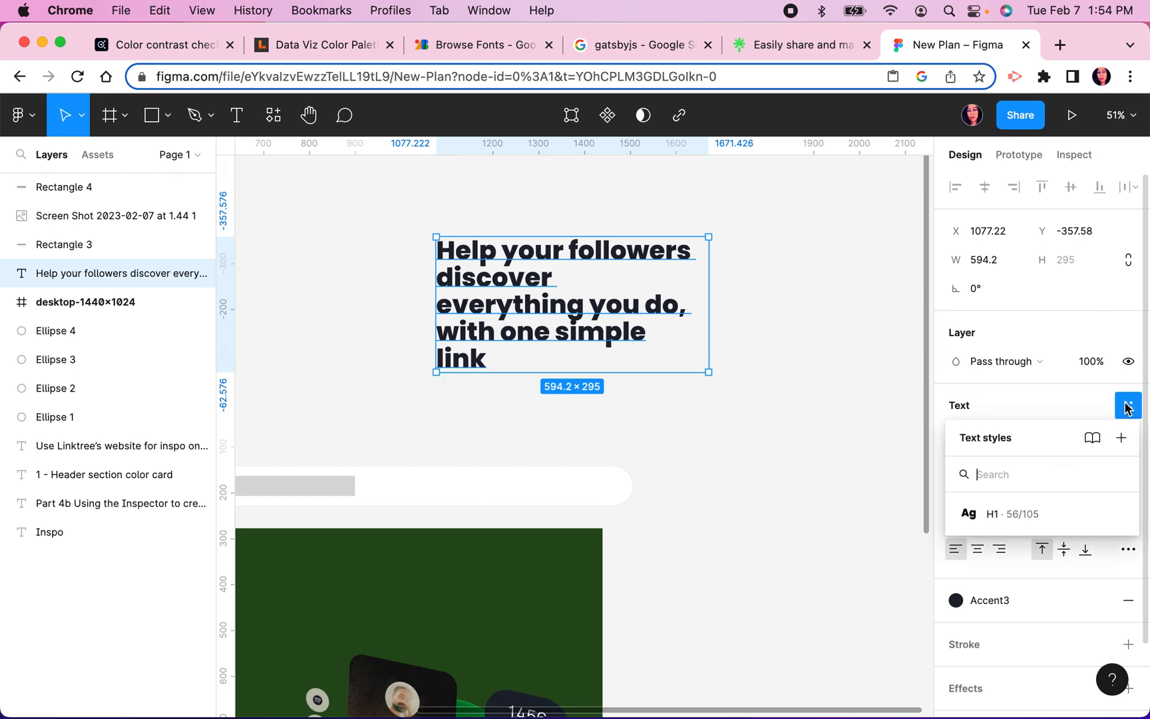
pyautogui.click(1125, 442)
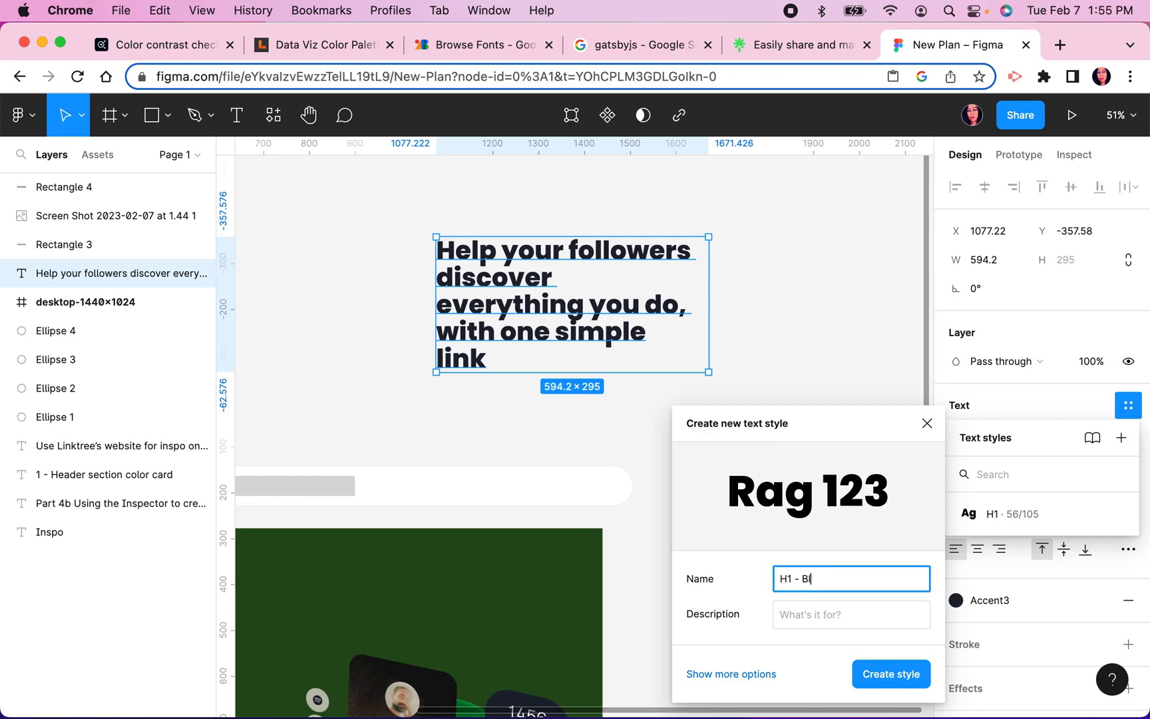
pyautogui.write('ackish color')
pyautogui.click(814, 611)
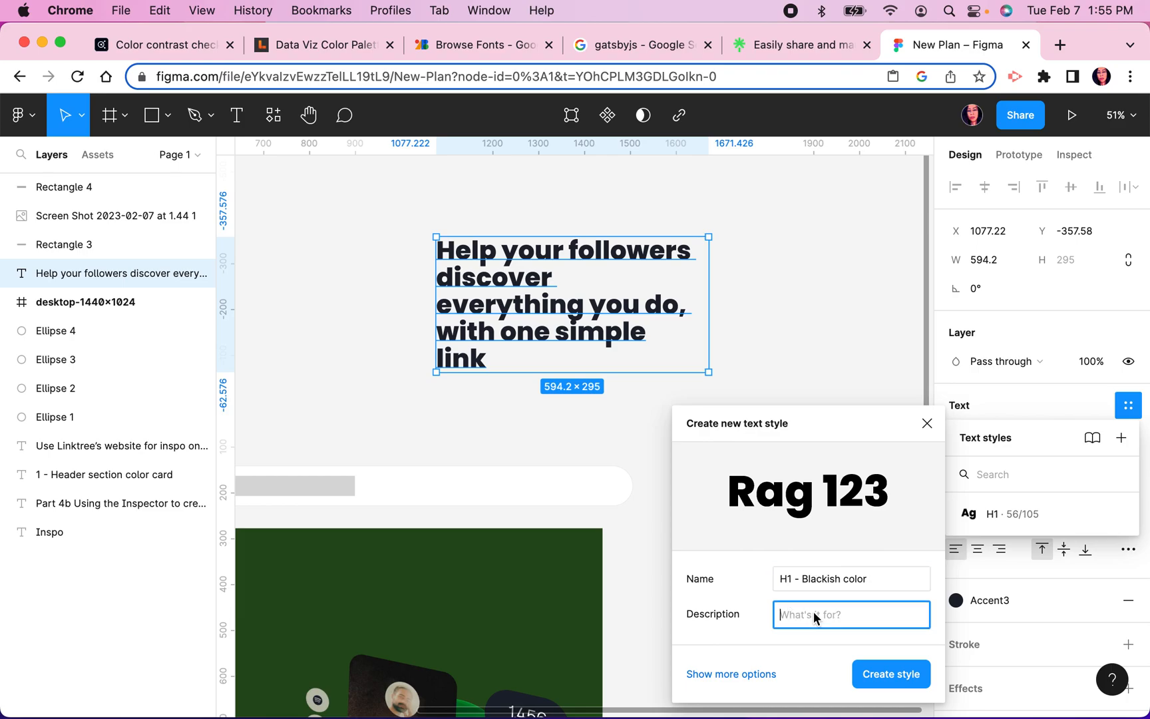
pyautogui.write('Blackish color is equivalent to Accent3')
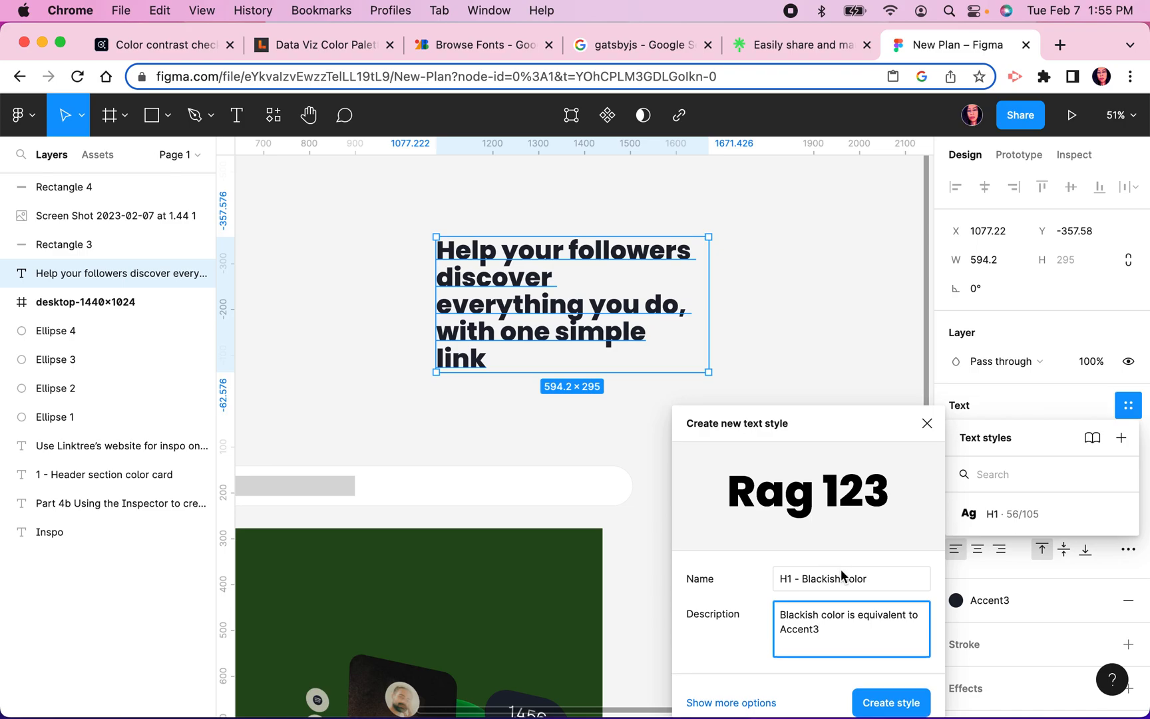
pyautogui.click(904, 691)
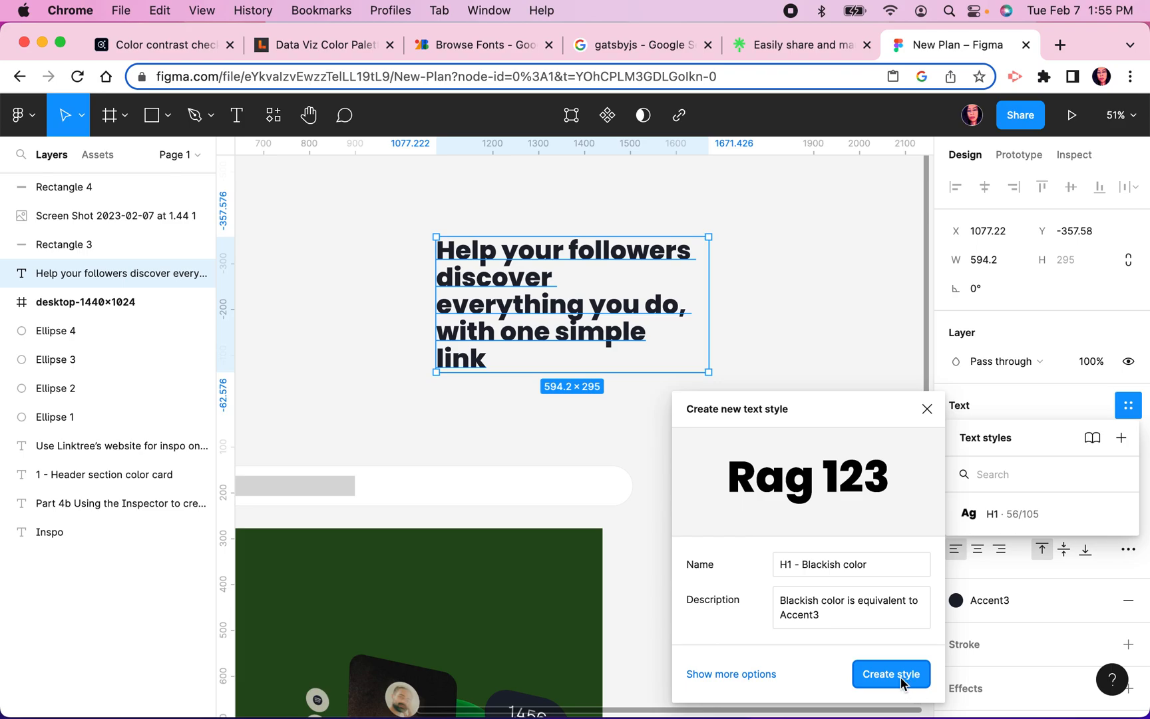
pyautogui.click(904, 678)
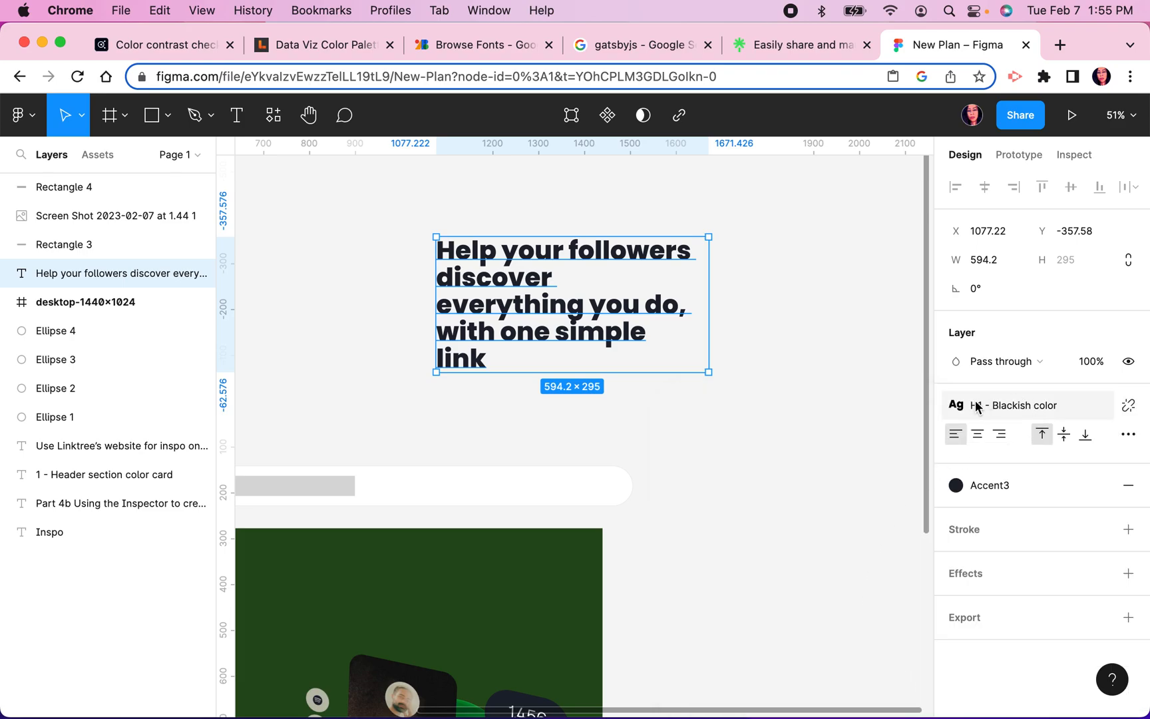
pyautogui.click(785, 273)
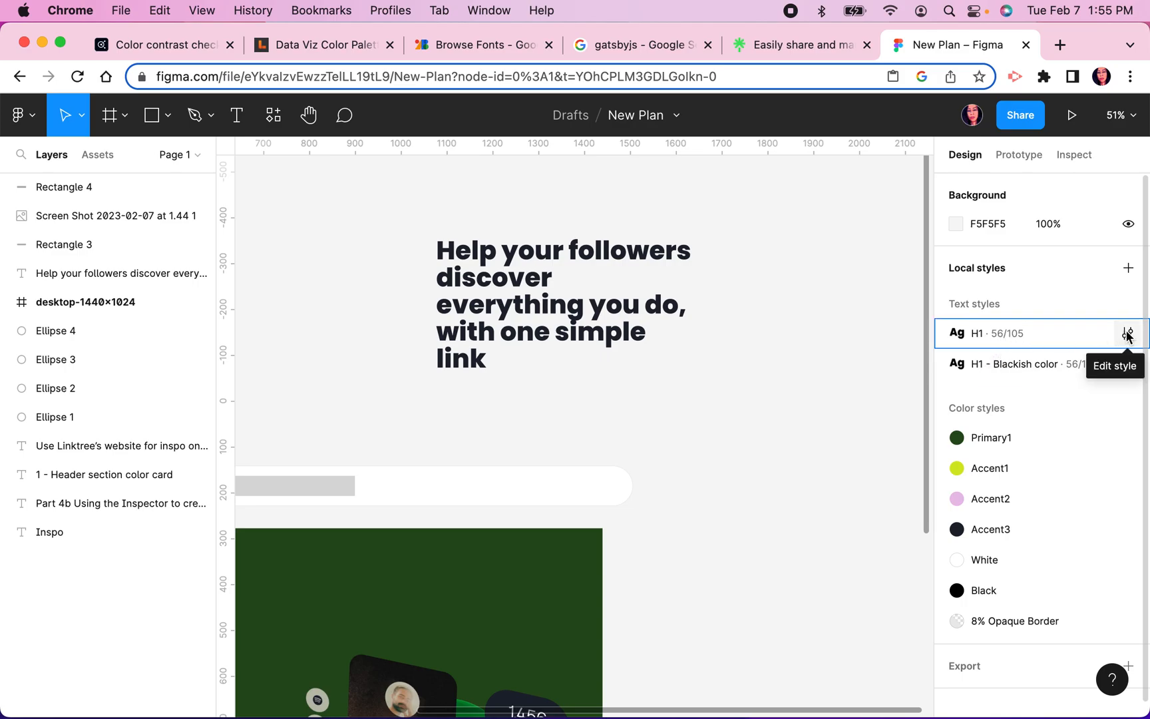
# Step: Rename the H1 text style to "H1 - YellowGreen Color"
pyautogui.click(1127, 334)
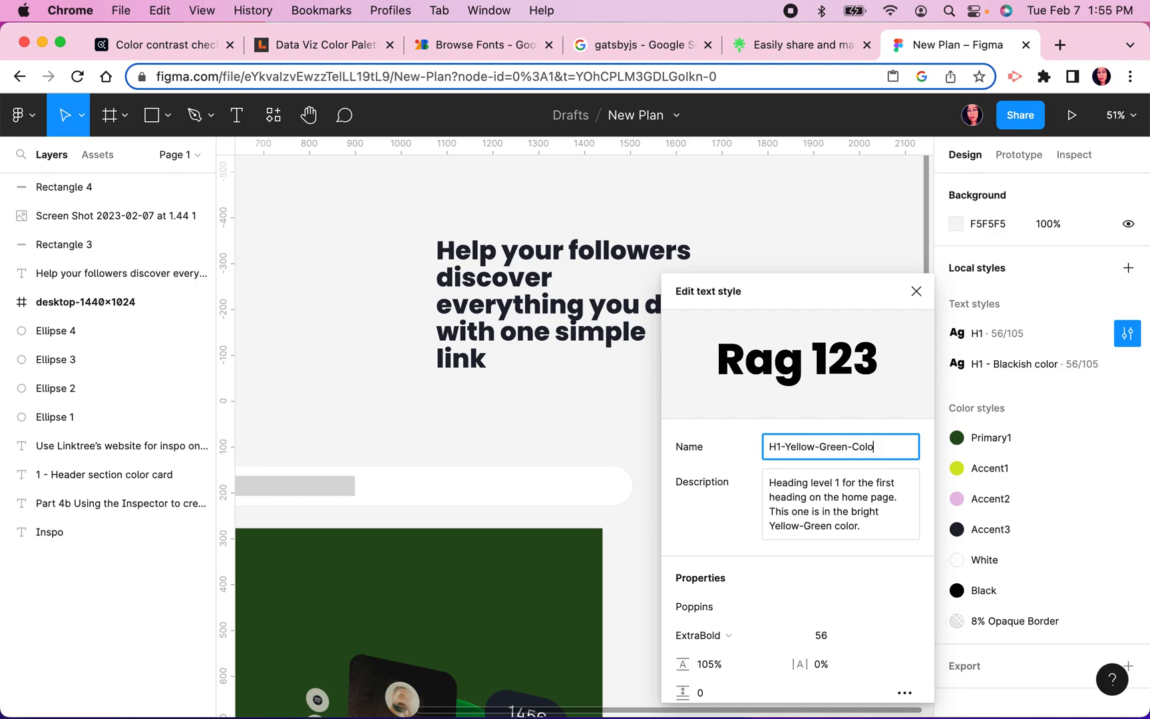
pyautogui.press('Return')
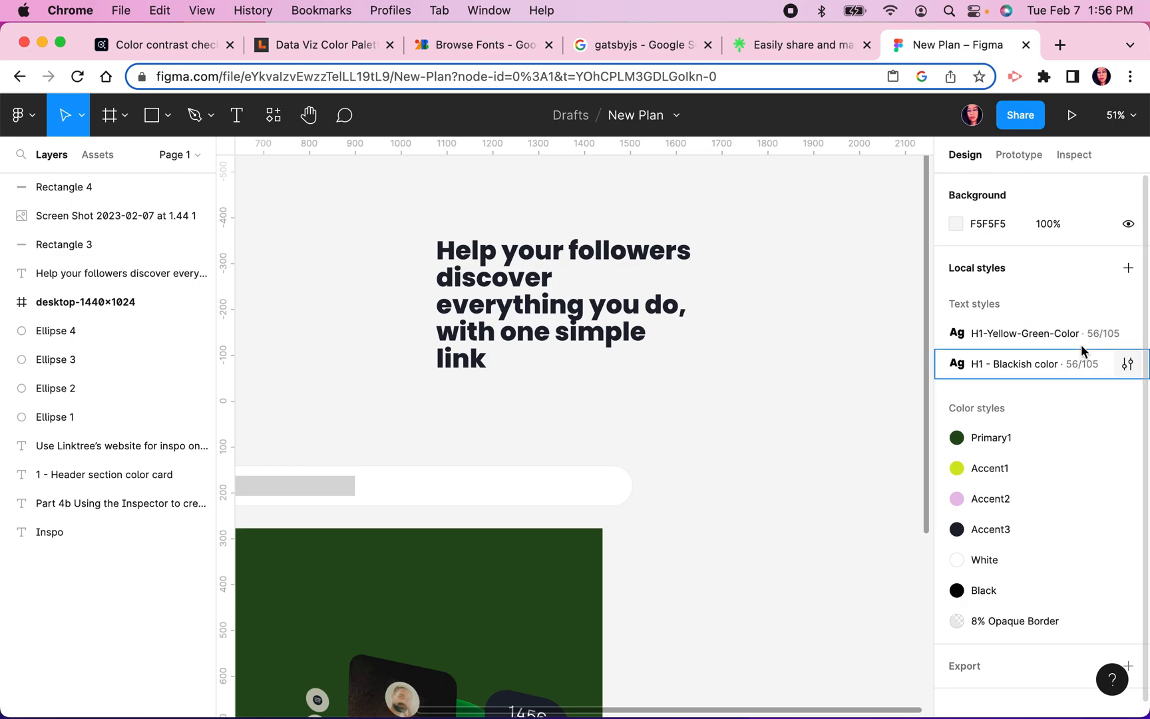
pyautogui.click(1127, 332)
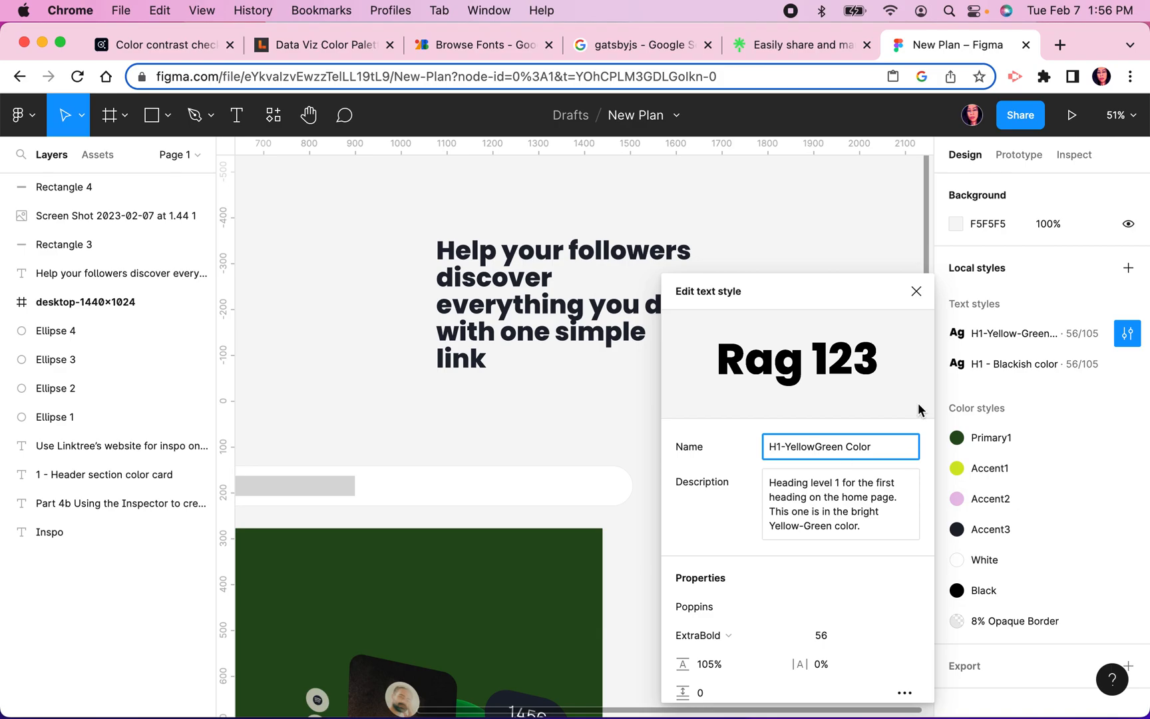
pyautogui.click(782, 450)
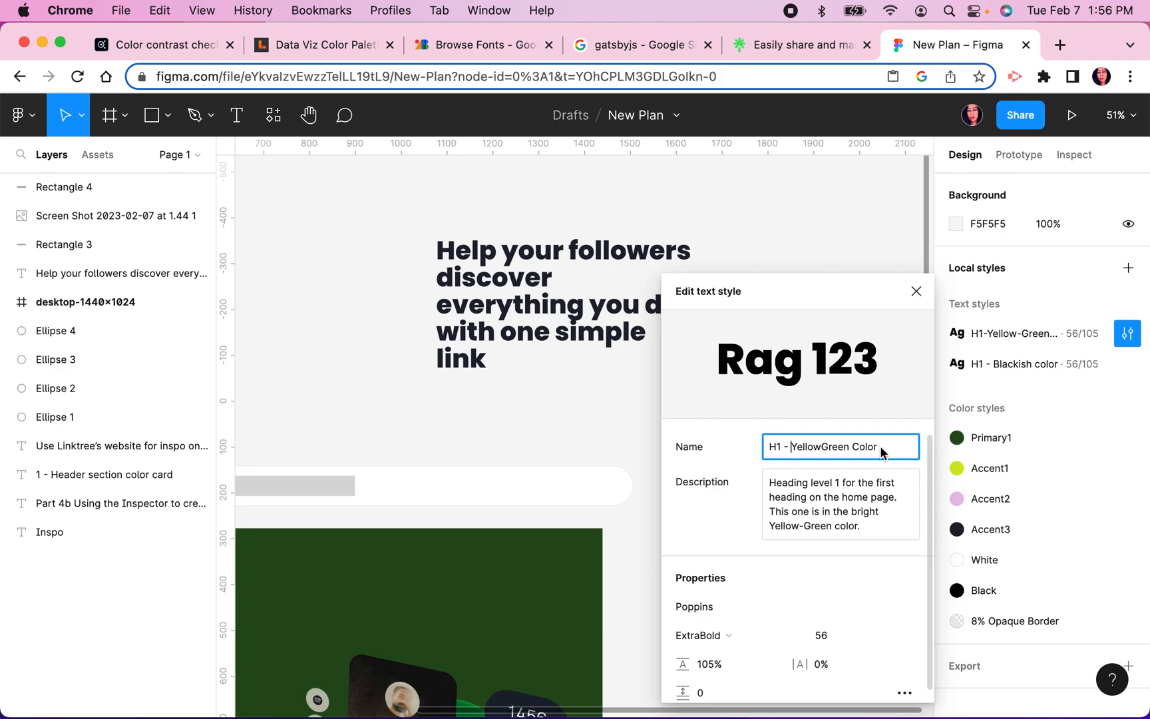
pyautogui.press('Escape')
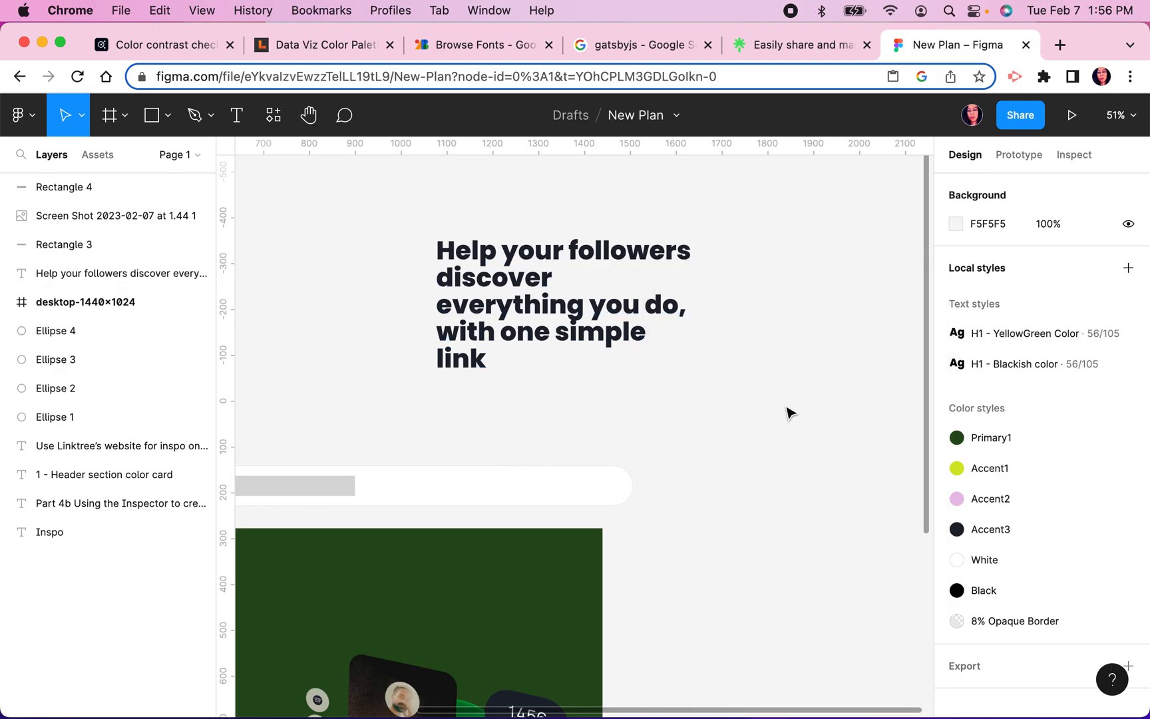
# Step: Move the blackish heading copy slightly farther up and to the right on the canvas, and deselect it
pyautogui.scroll(-3, 563, 319)
pyautogui.scroll(-3, 689, 420)
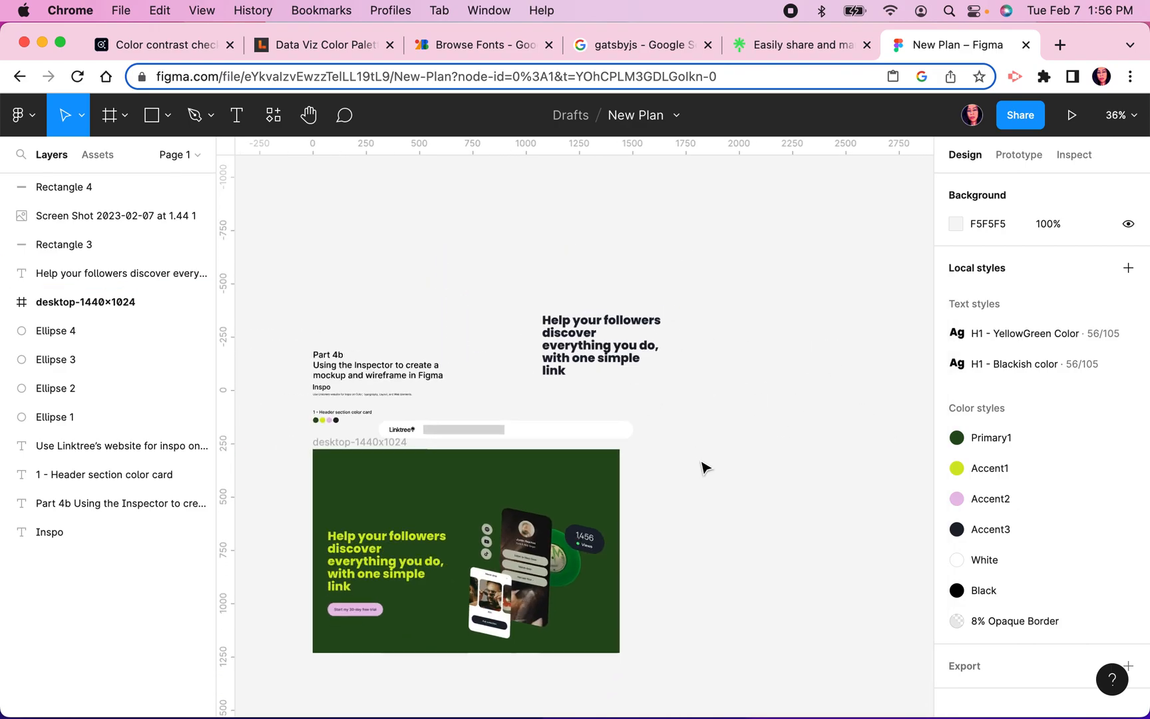
pyautogui.click(646, 277)
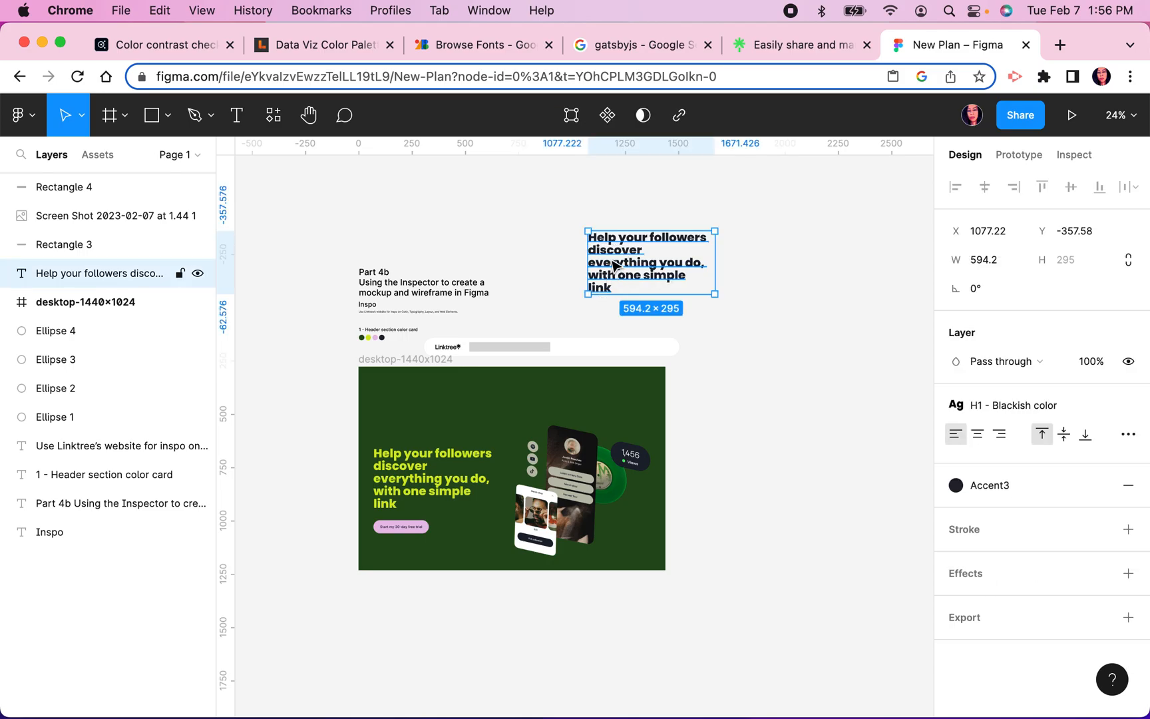
pyautogui.moveTo(613, 261); pyautogui.dragTo(657, 250)
pyautogui.click(785, 516)
pyautogui.click(782, 399)
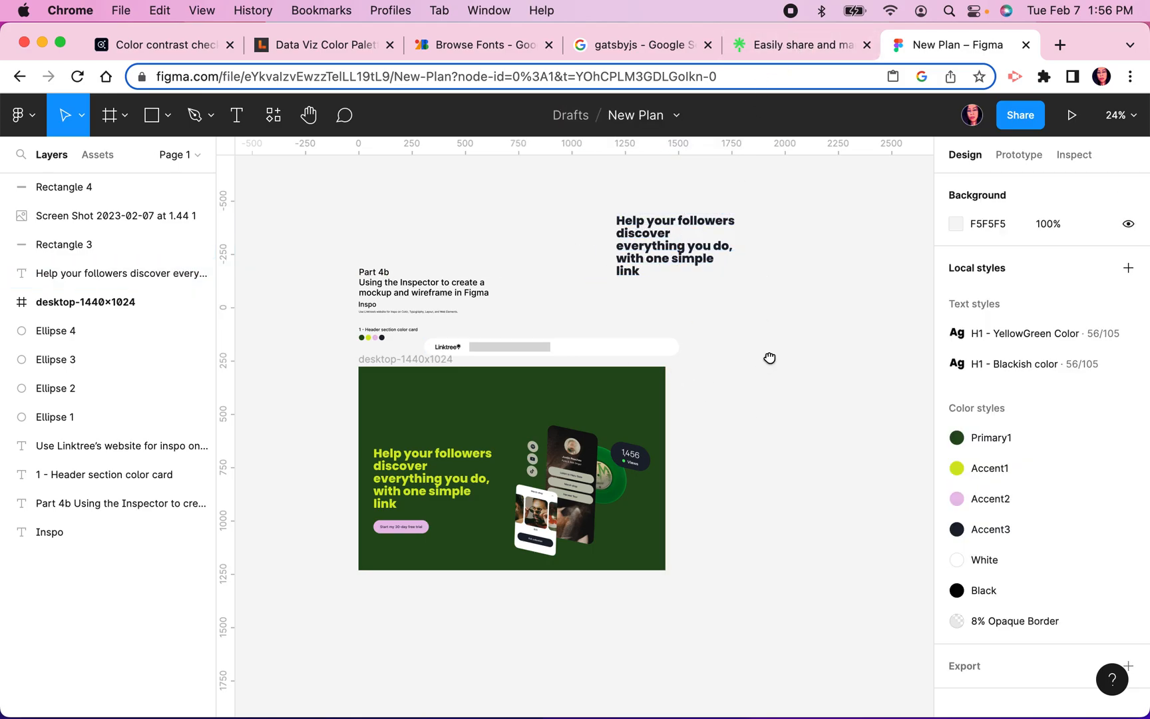
# Step: Check the header bar's gray placeholder, inspect the "Marketplace" navigation item on the Linktree page, and return to Figma
pyautogui.hscroll(-2, 666, 326)
pyautogui.scroll(-2, 666, 326)
pyautogui.scroll(3, 533, 310)
pyautogui.scroll(5, 533, 310)
pyautogui.click(537, 320)
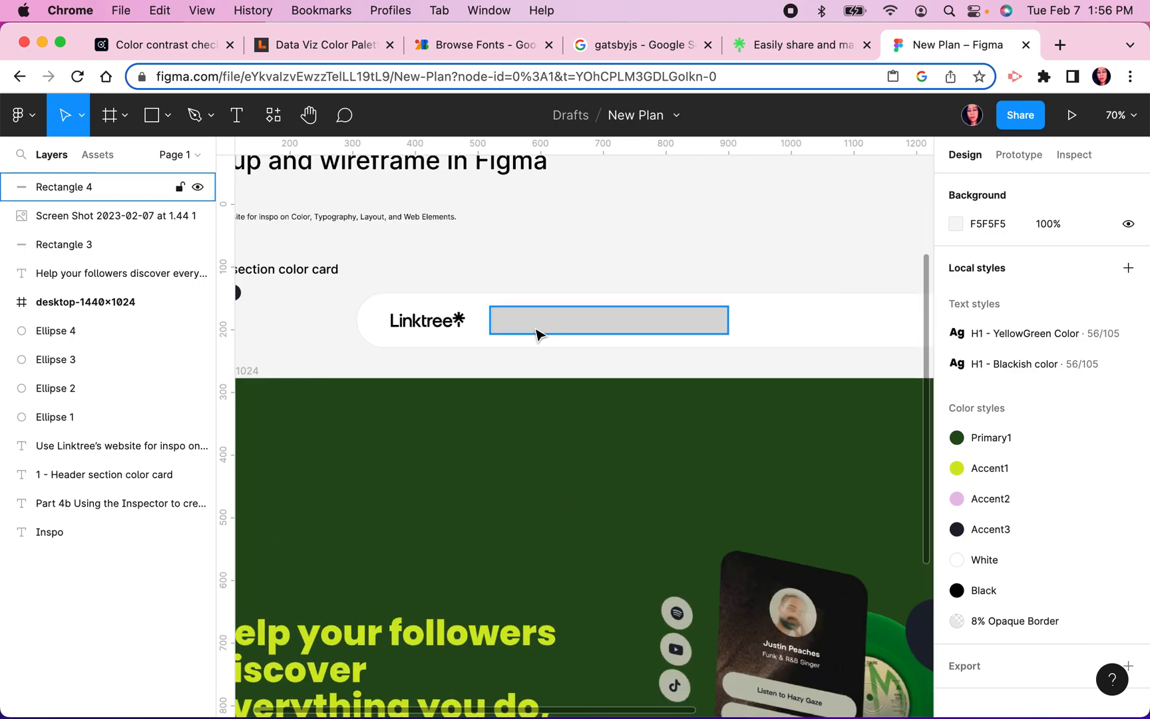
pyautogui.click(745, 243)
pyautogui.scroll(-1, 582, 210)
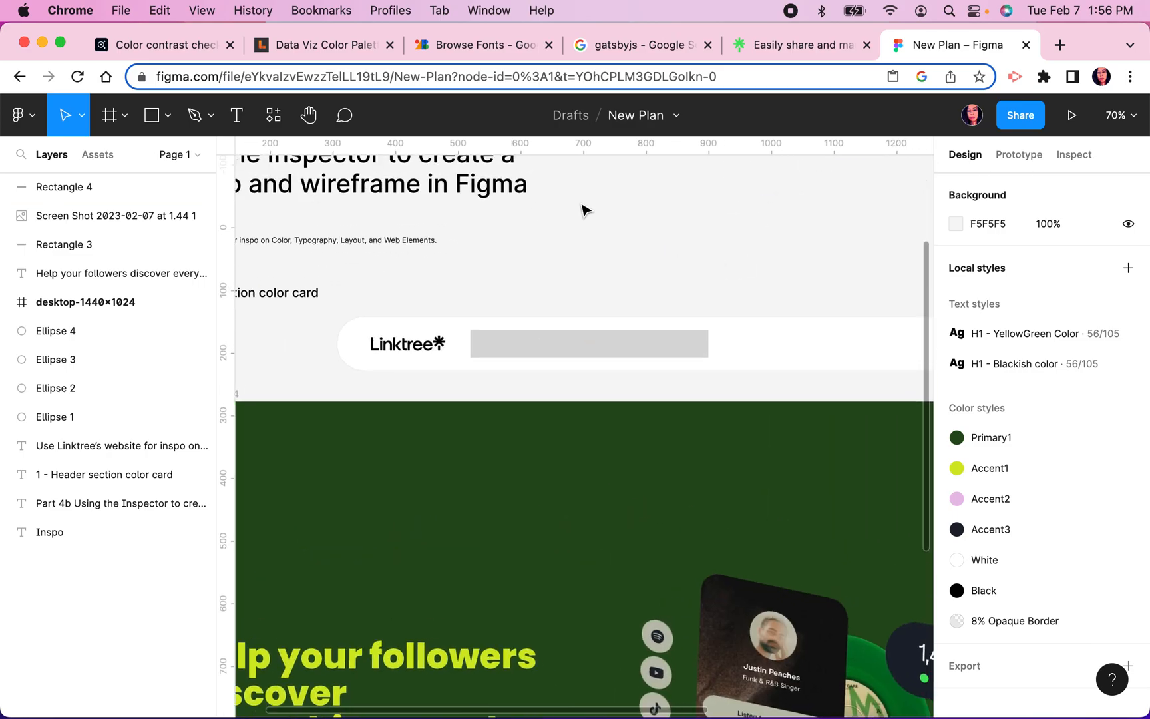
pyautogui.click(764, 47)
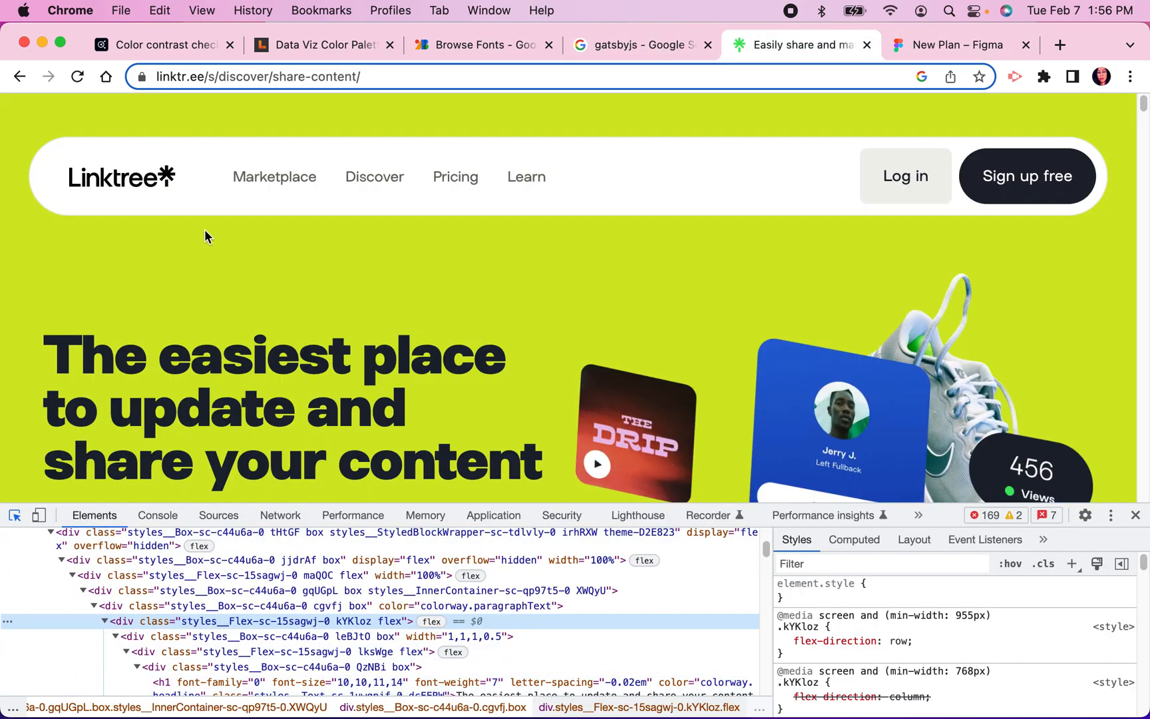
pyautogui.moveTo(284, 181)
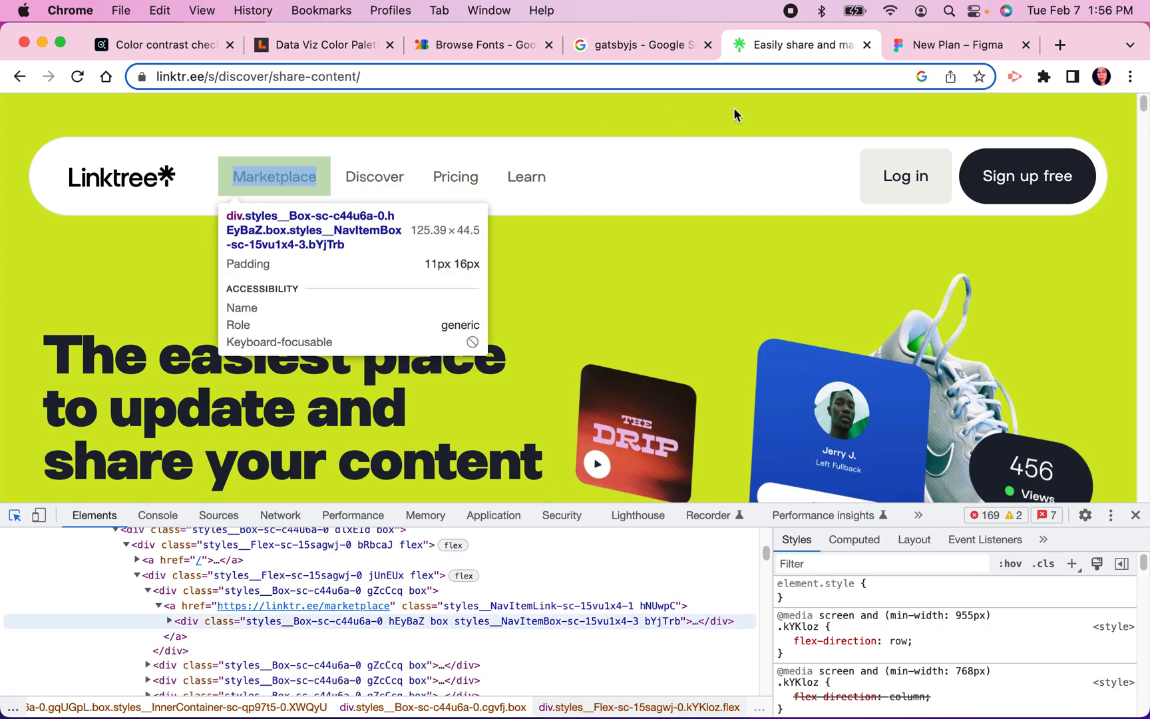
pyautogui.click(946, 44)
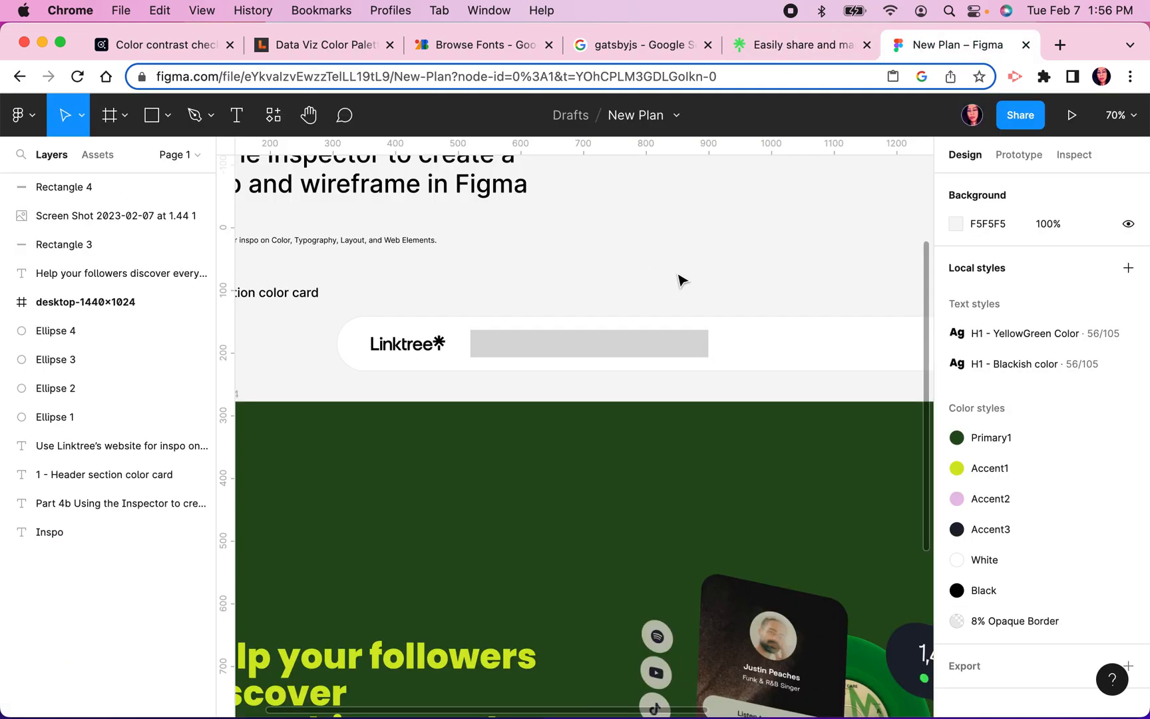
# Step: Select the "Start my 30-day free trial" button text on the green section and examine its font settings
pyautogui.scroll(-2, 706, 198)
pyautogui.scroll(-5, 691, 214)
pyautogui.scroll(8, 532, 506)
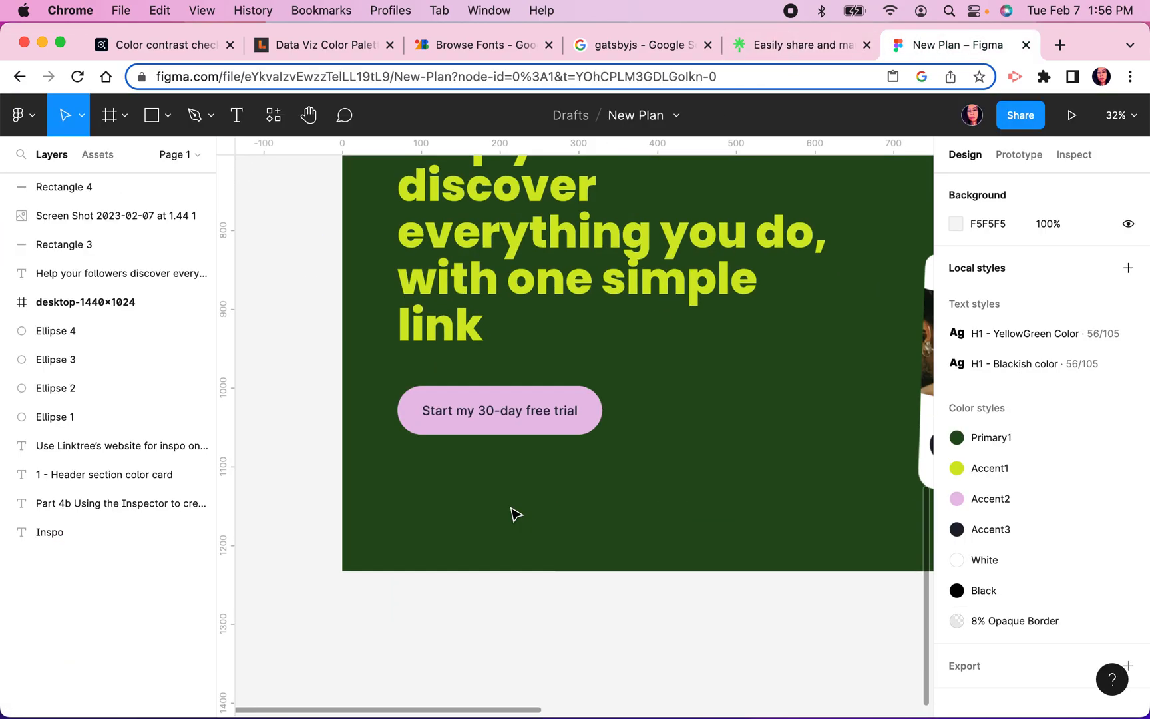
pyautogui.click(567, 357)
pyautogui.click(532, 358)
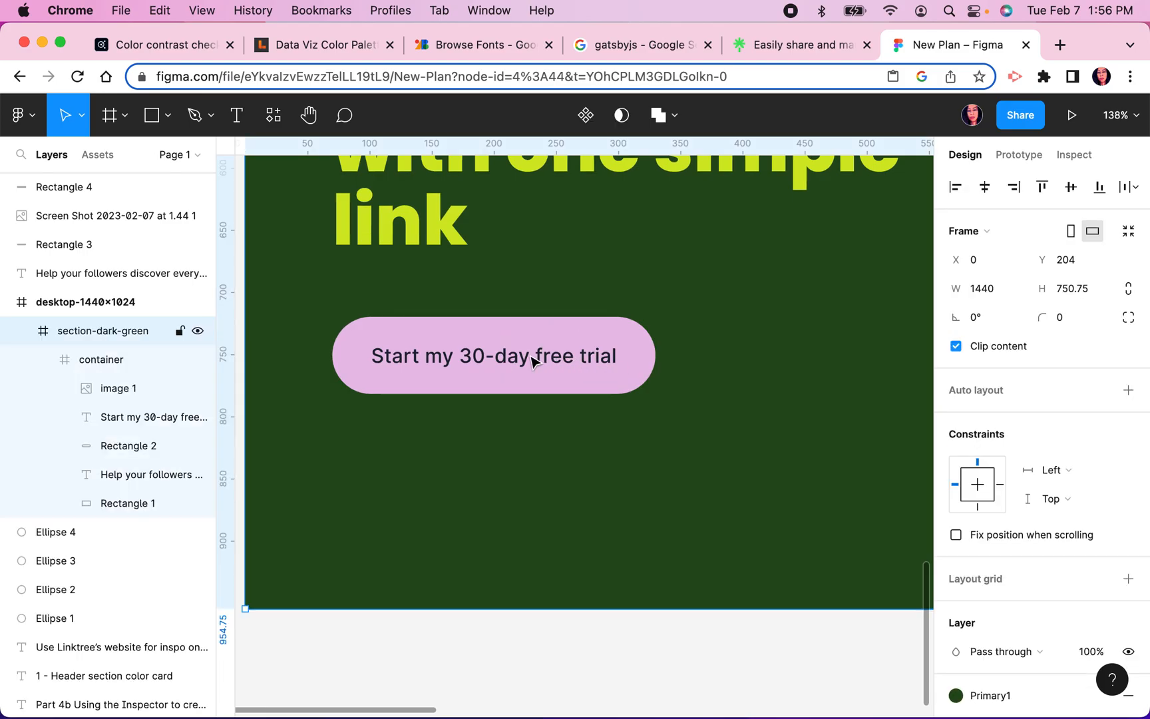
pyautogui.click(535, 358)
pyautogui.click(561, 363)
pyautogui.doubleClick(562, 368)
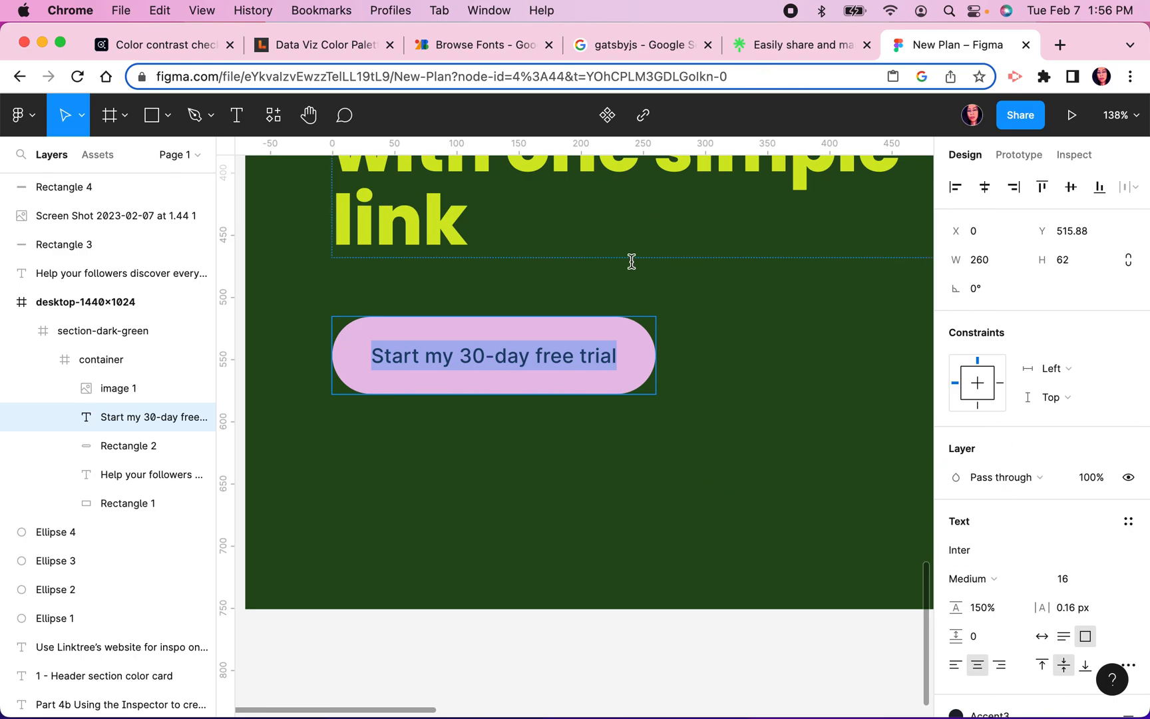
# Step: Select the yellow-green heading in the green section and check its applied text style and description
pyautogui.click(433, 220)
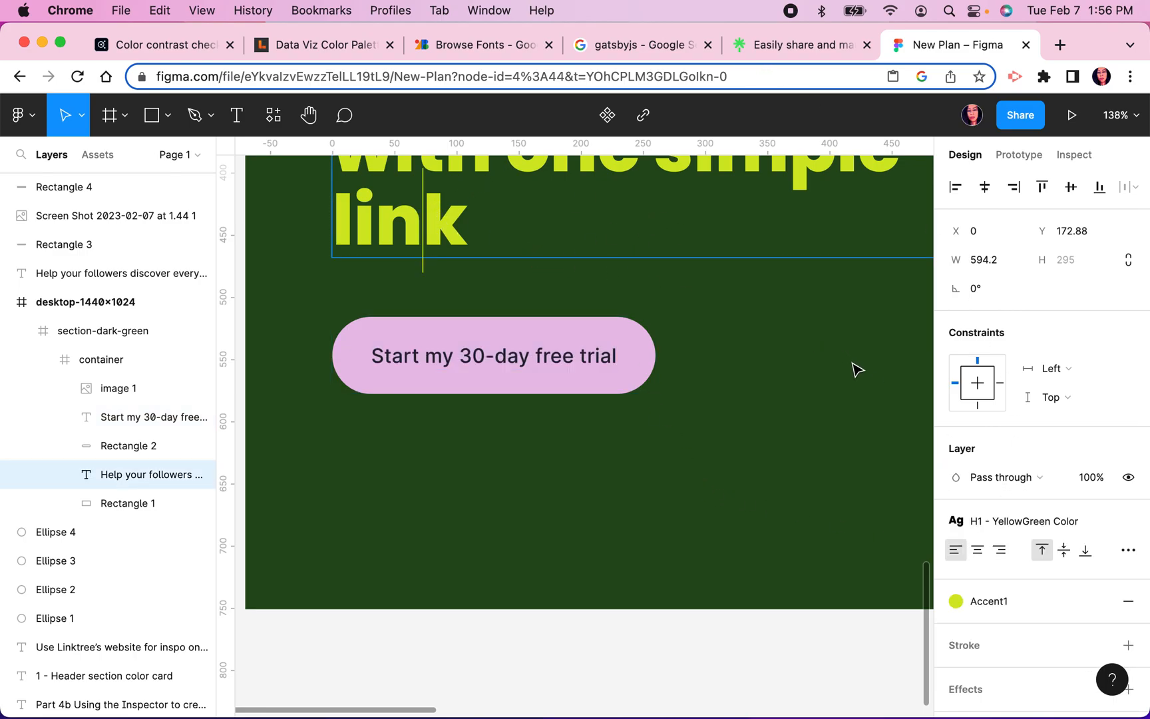
pyautogui.scroll(-3, 1048, 605)
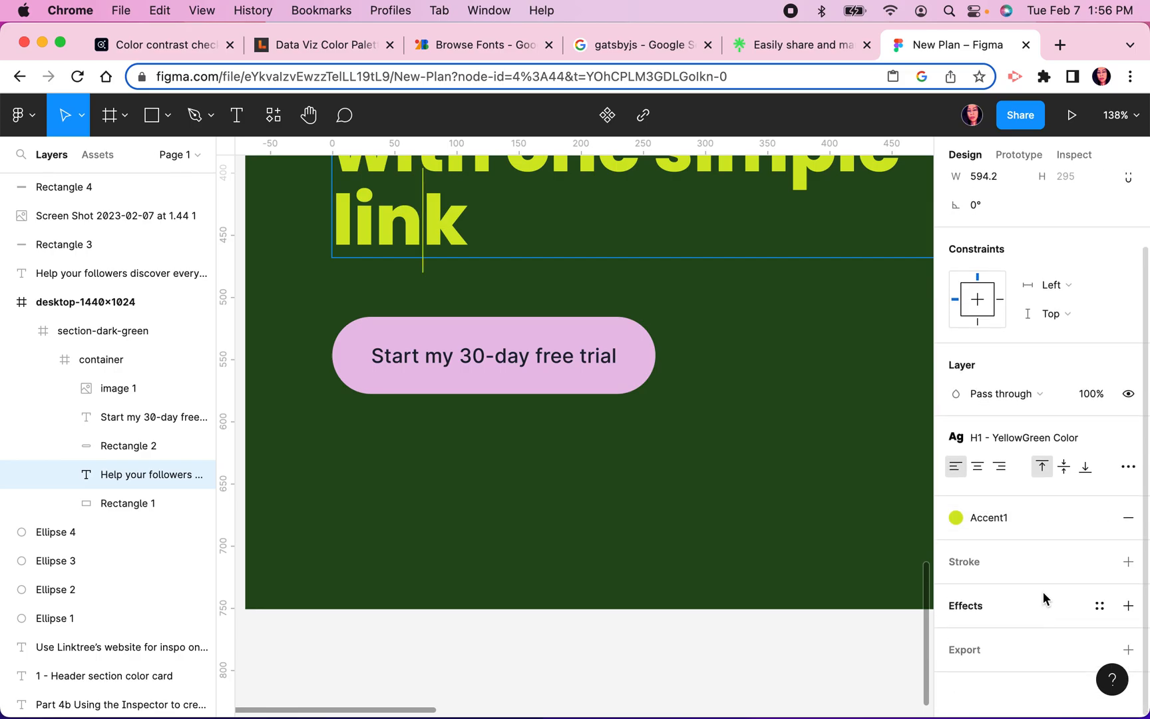
pyautogui.click(837, 414)
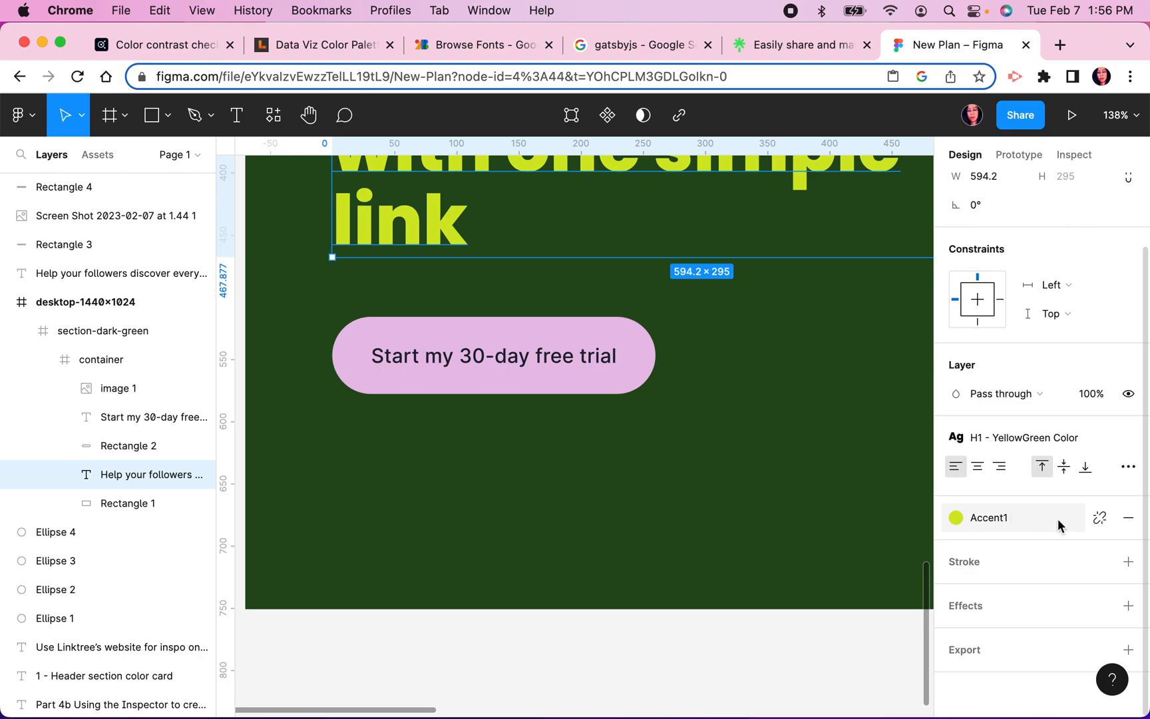
pyautogui.moveTo(1012, 441)
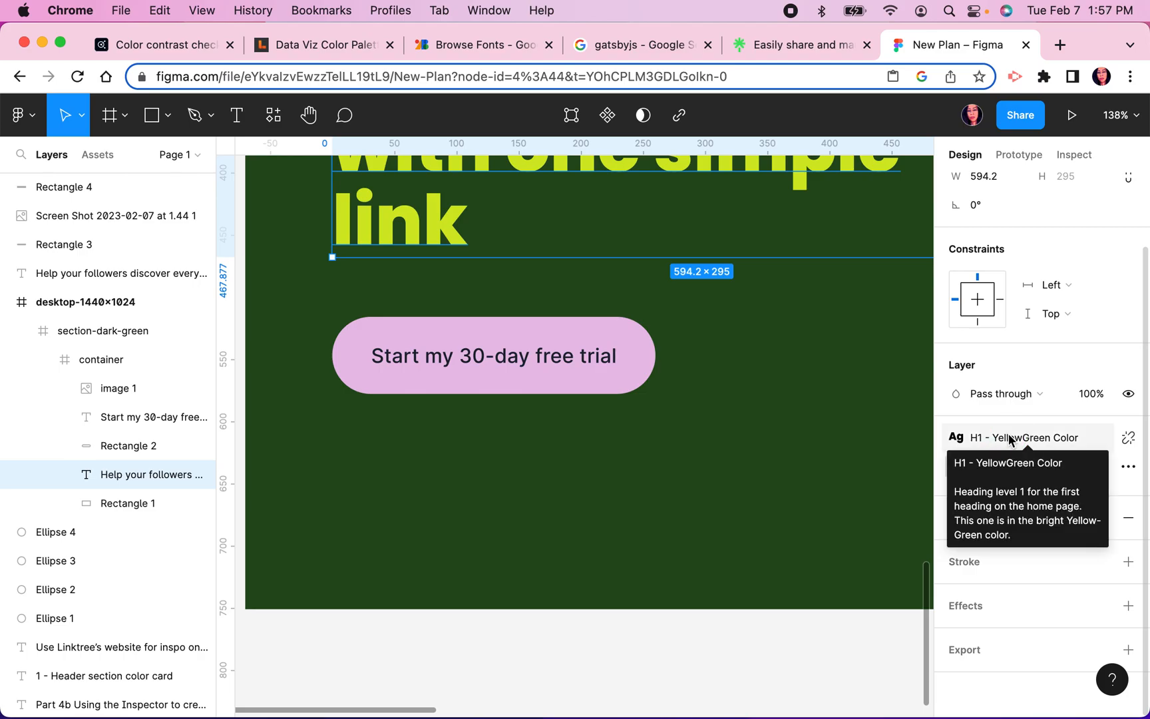
# Step: Add "Font family is Poppins." as the first line of the "H1 - YellowGreen Color" style's description
pyautogui.click(1079, 442)
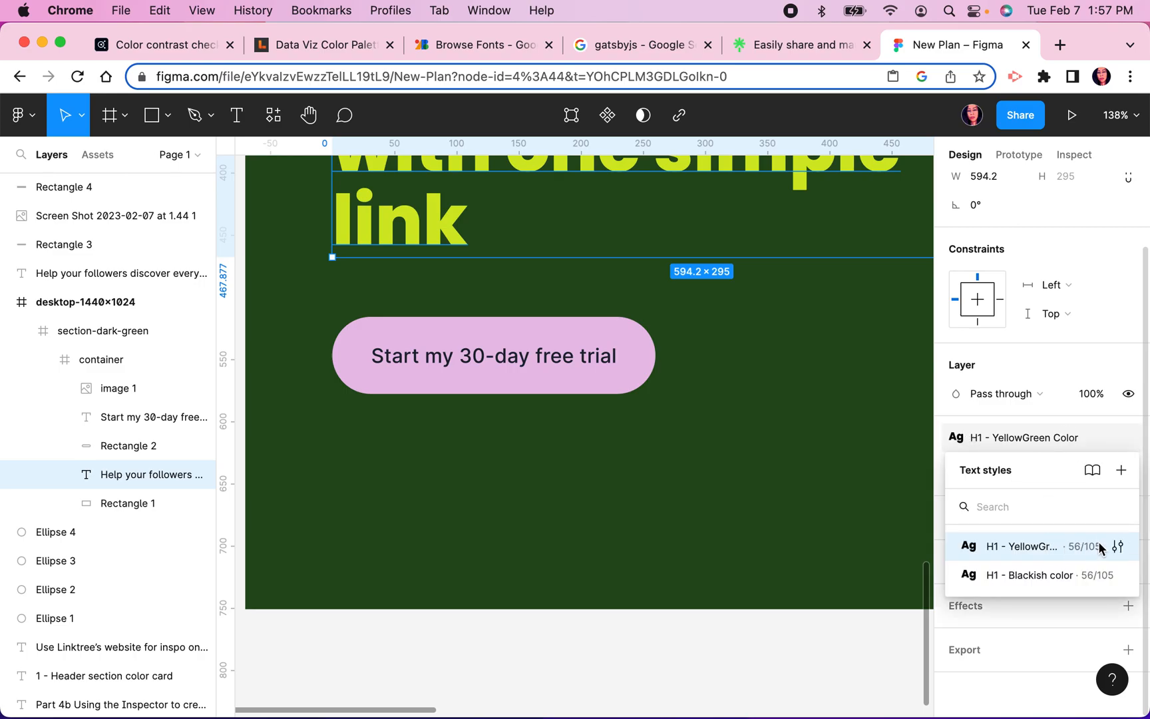
pyautogui.click(1118, 547)
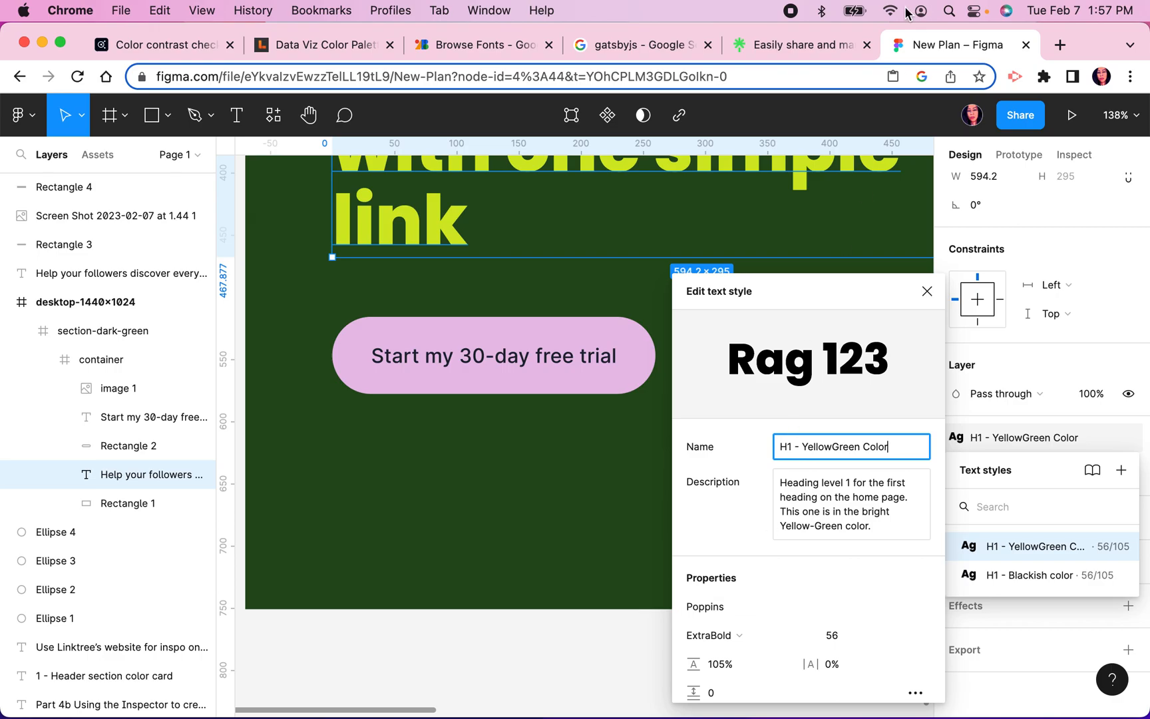
pyautogui.click(774, 45)
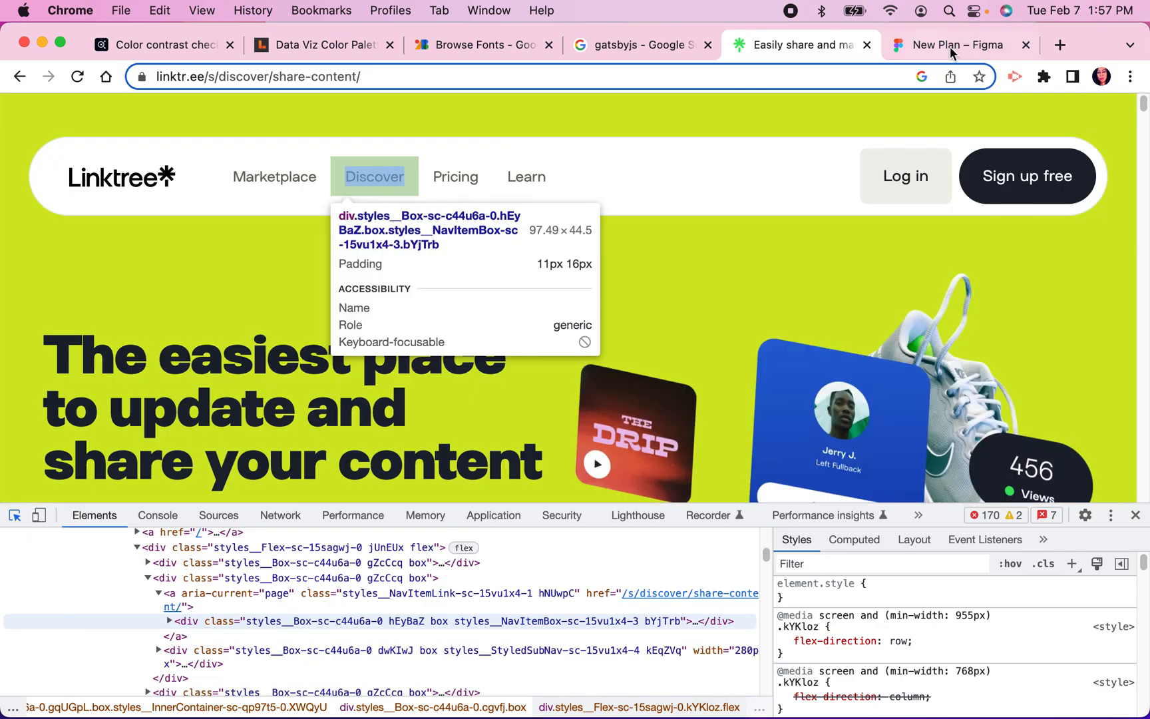
pyautogui.click(952, 48)
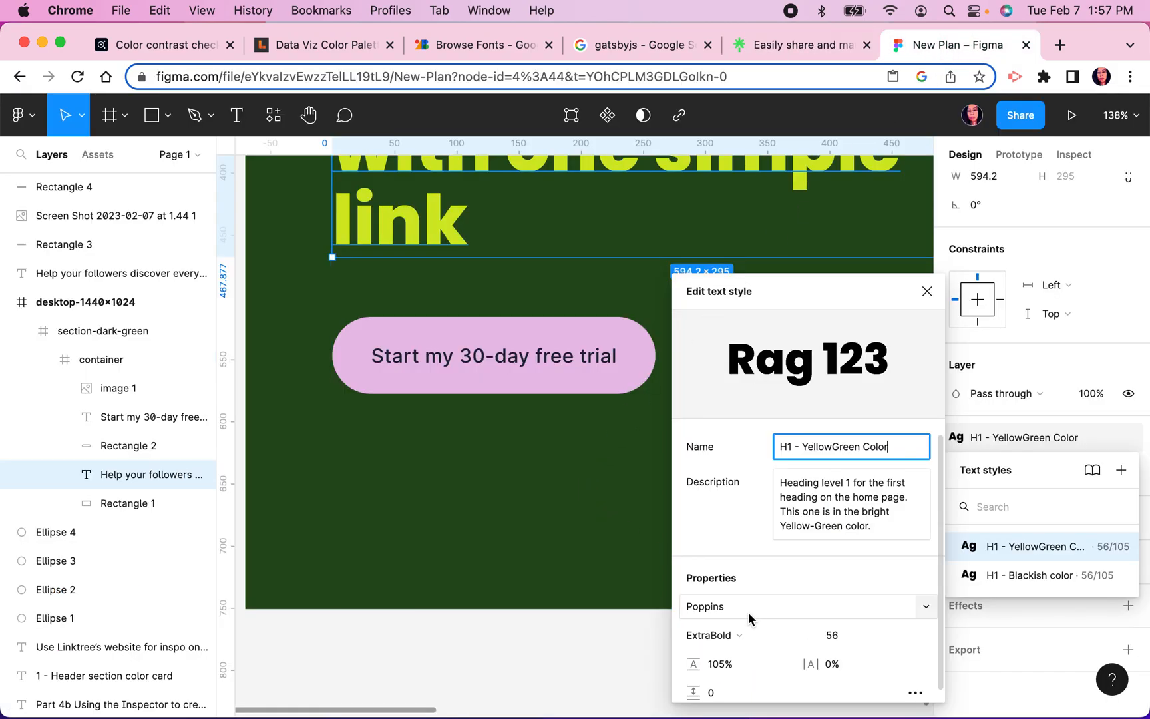
pyautogui.click(894, 451)
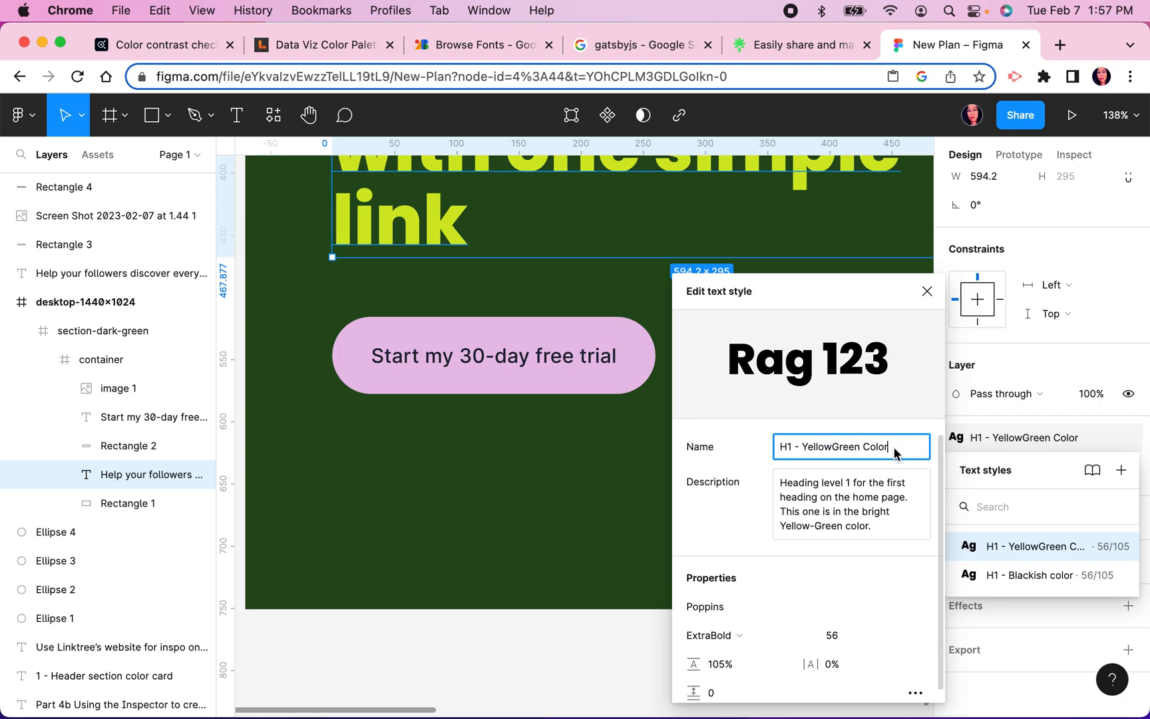
pyautogui.click(783, 486)
pyautogui.write('Font')
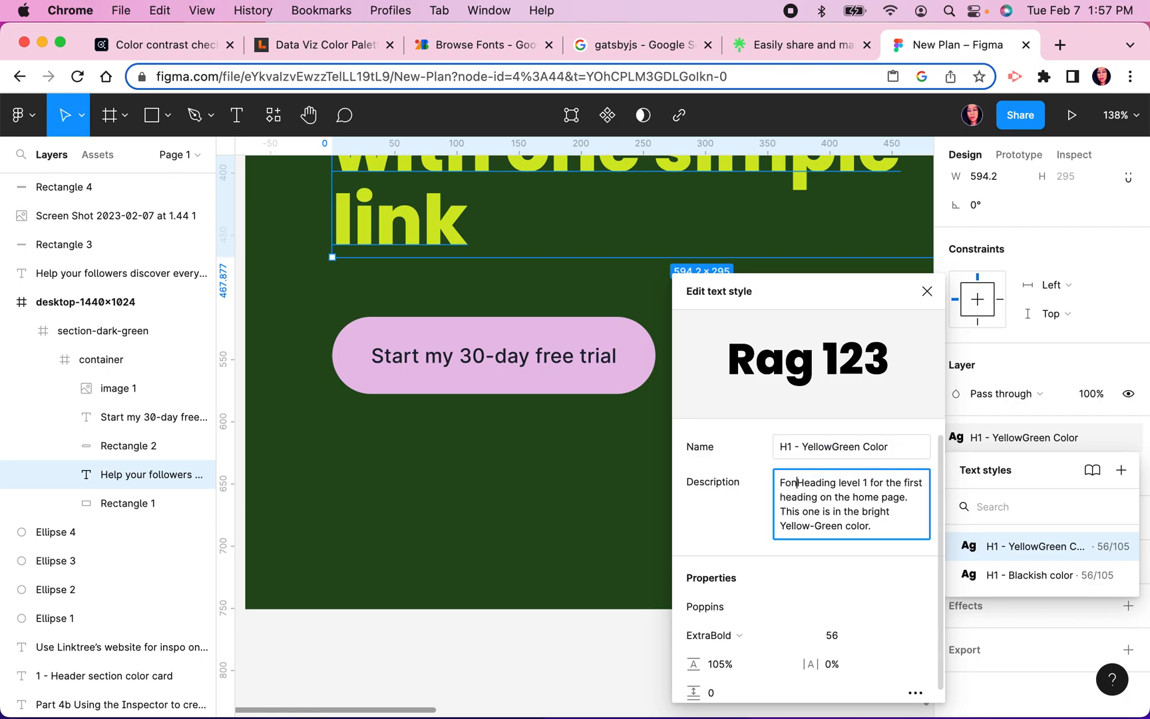
pyautogui.write(' family')
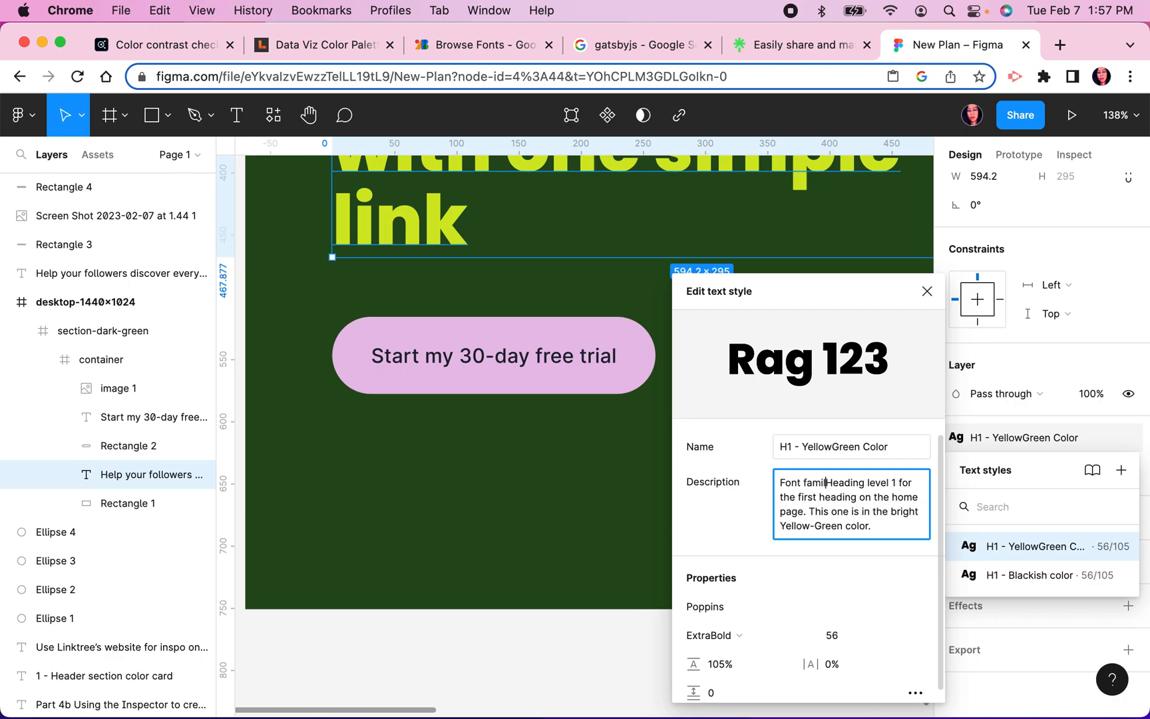
pyautogui.write(' is Po')
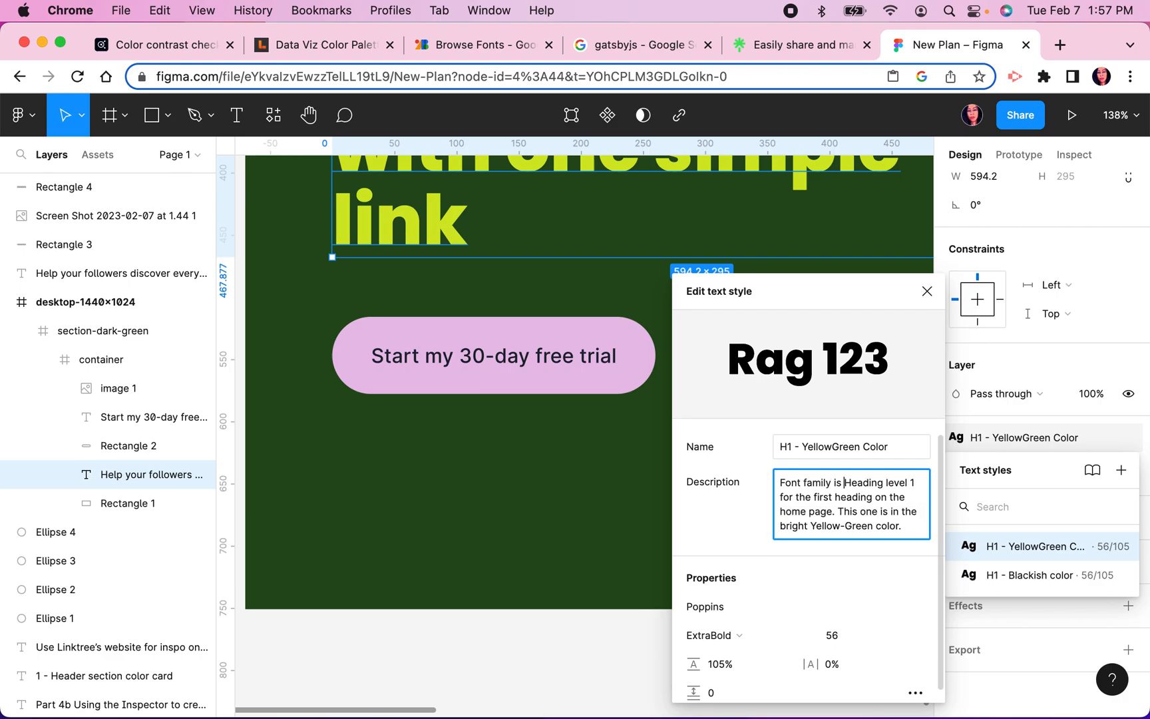
pyautogui.write('ppins.')
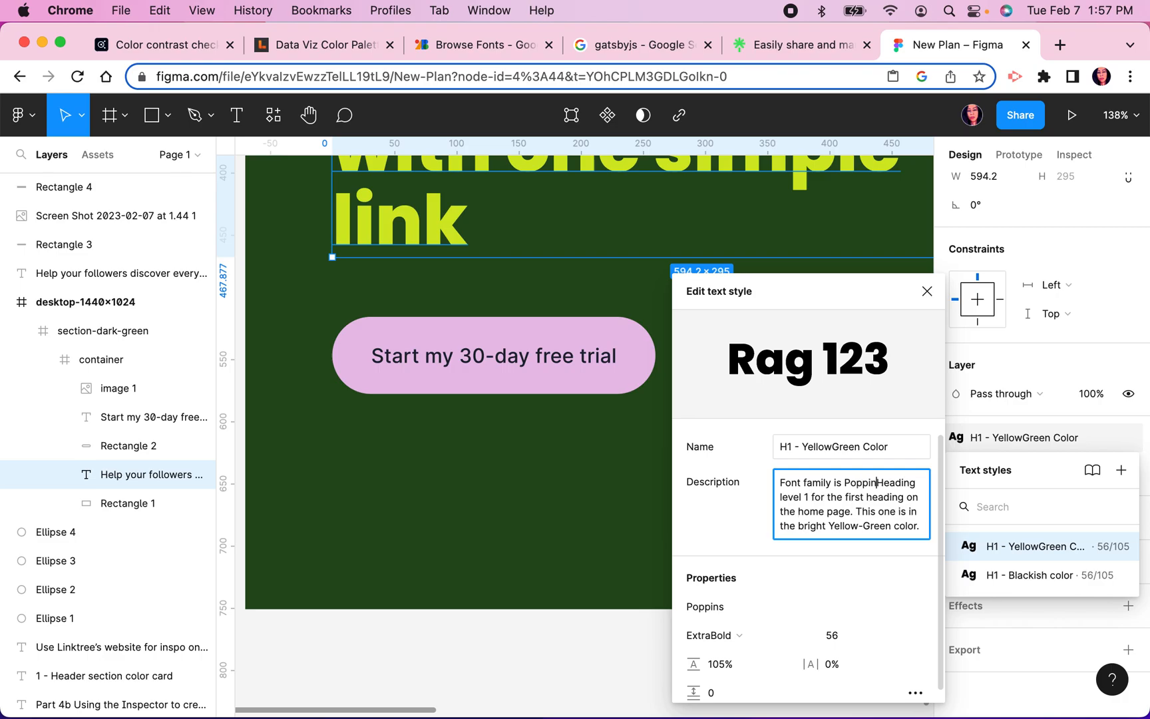
pyautogui.press('Return')
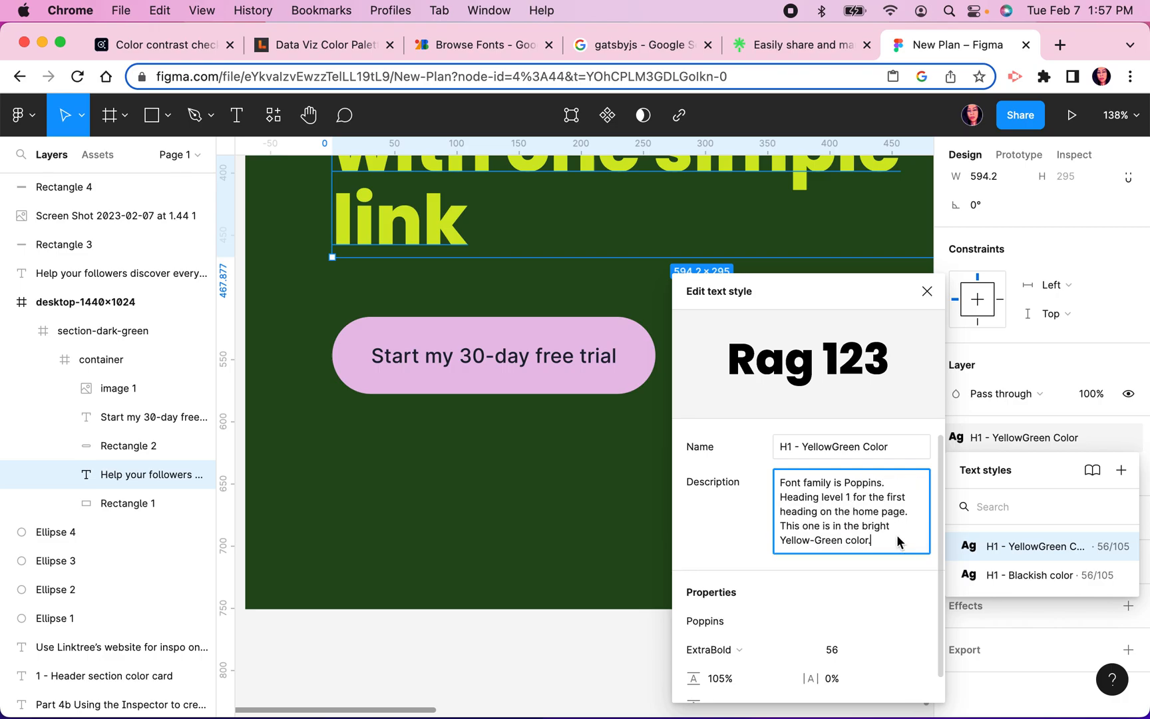
pyautogui.press('Return')
pyautogui.press('BackSpace')
pyautogui.click(629, 530)
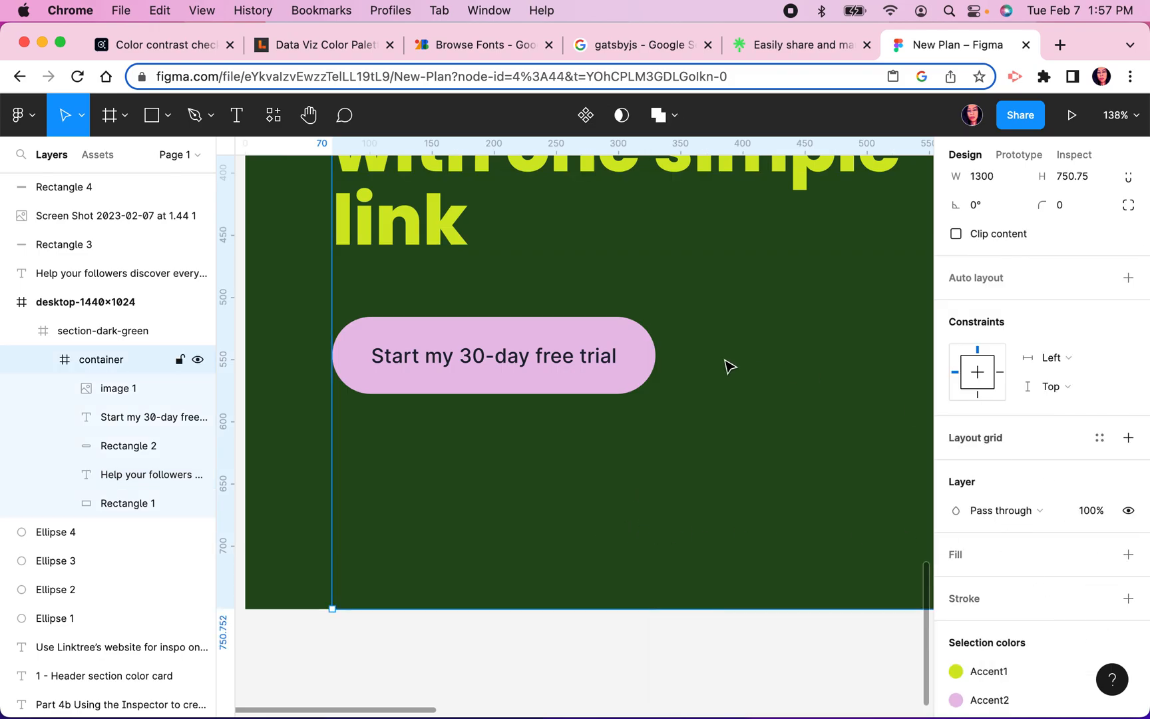
# Step: Review the yellow-green heading's text style, and compare it with the text properties of the free trial button
pyautogui.click(419, 234)
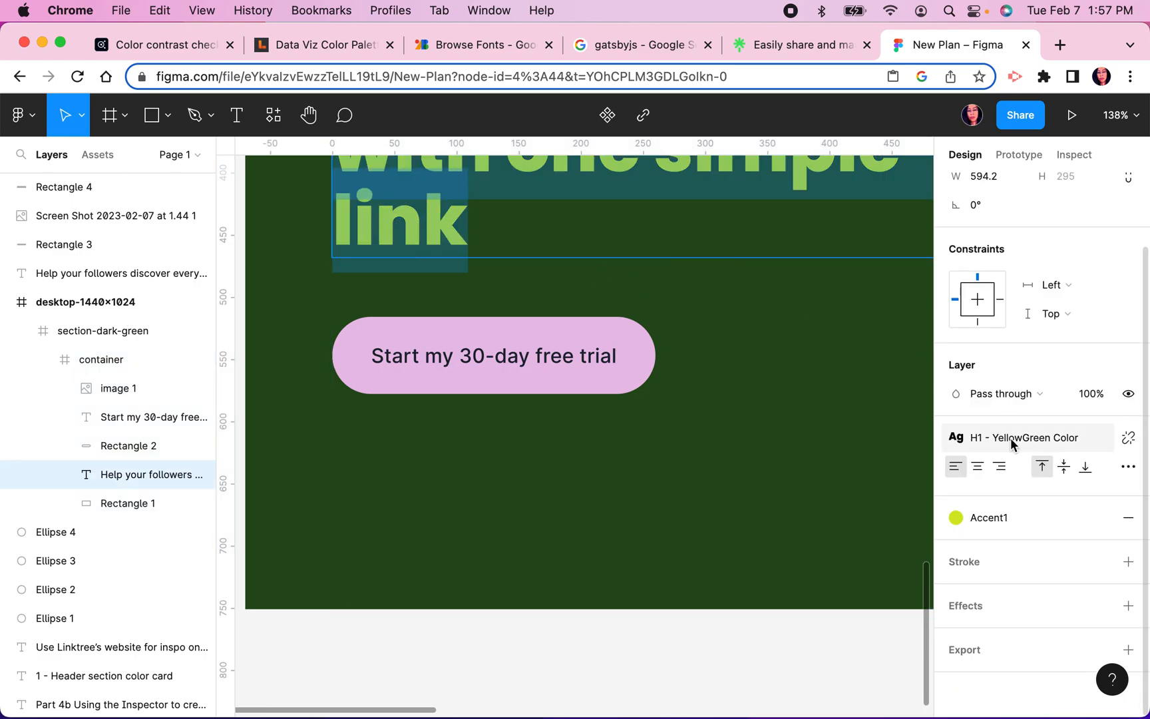
pyautogui.moveTo(1012, 444)
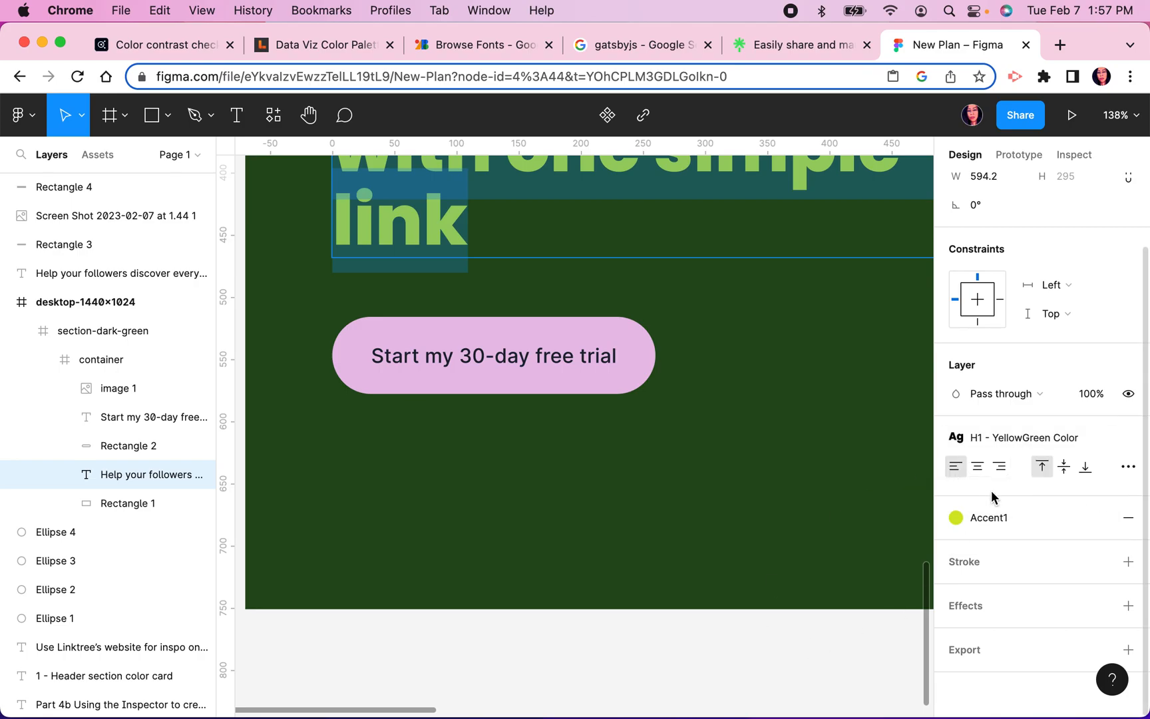
pyautogui.click(1002, 434)
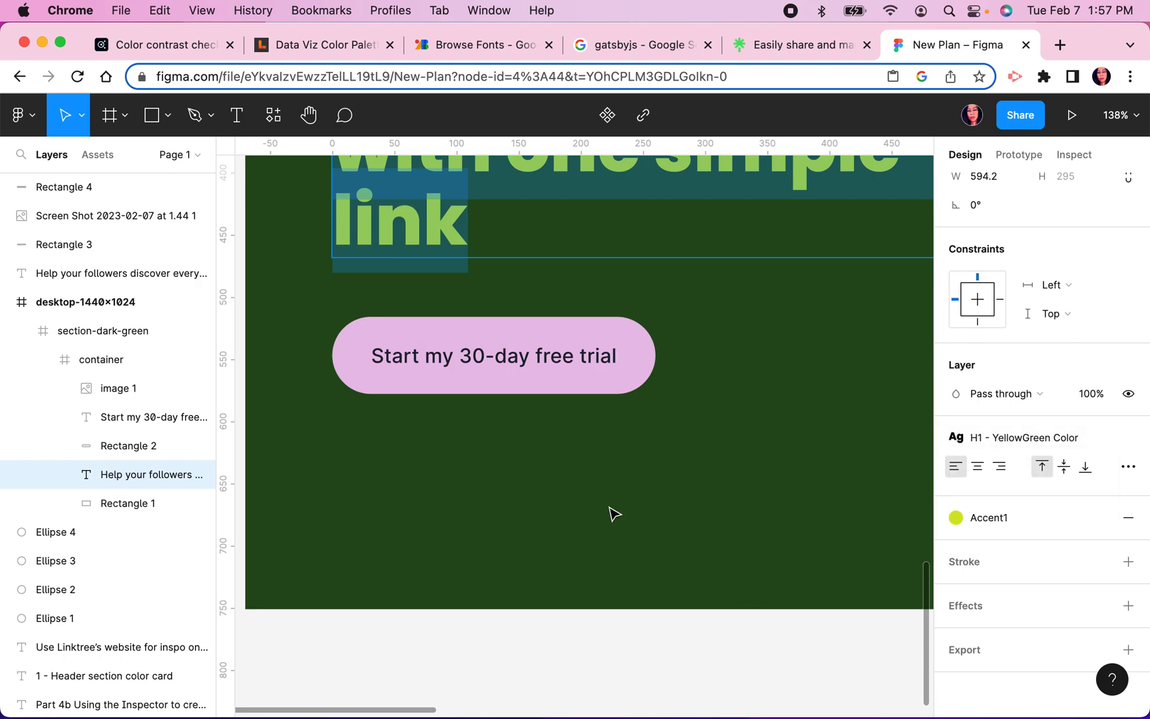
pyautogui.click(619, 362)
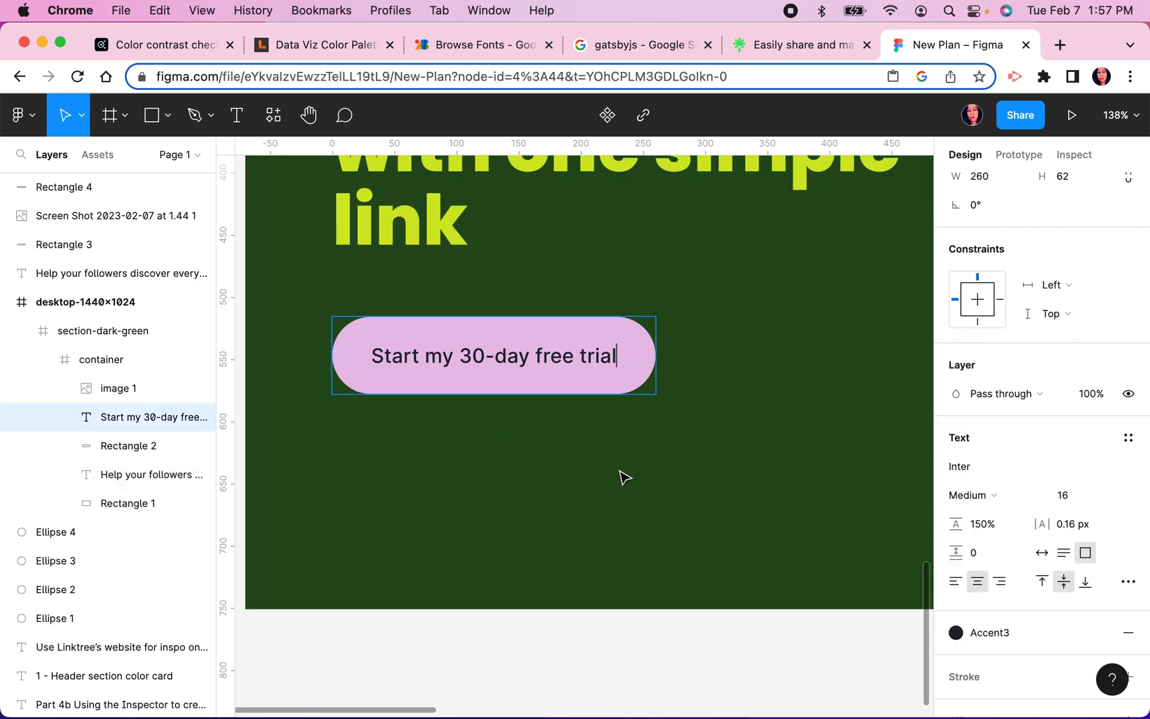
# Step: Change the font family of the "Start my 30-day free trial" button text to Poppins
pyautogui.doubleClick(563, 361)
pyautogui.doubleClick(602, 357)
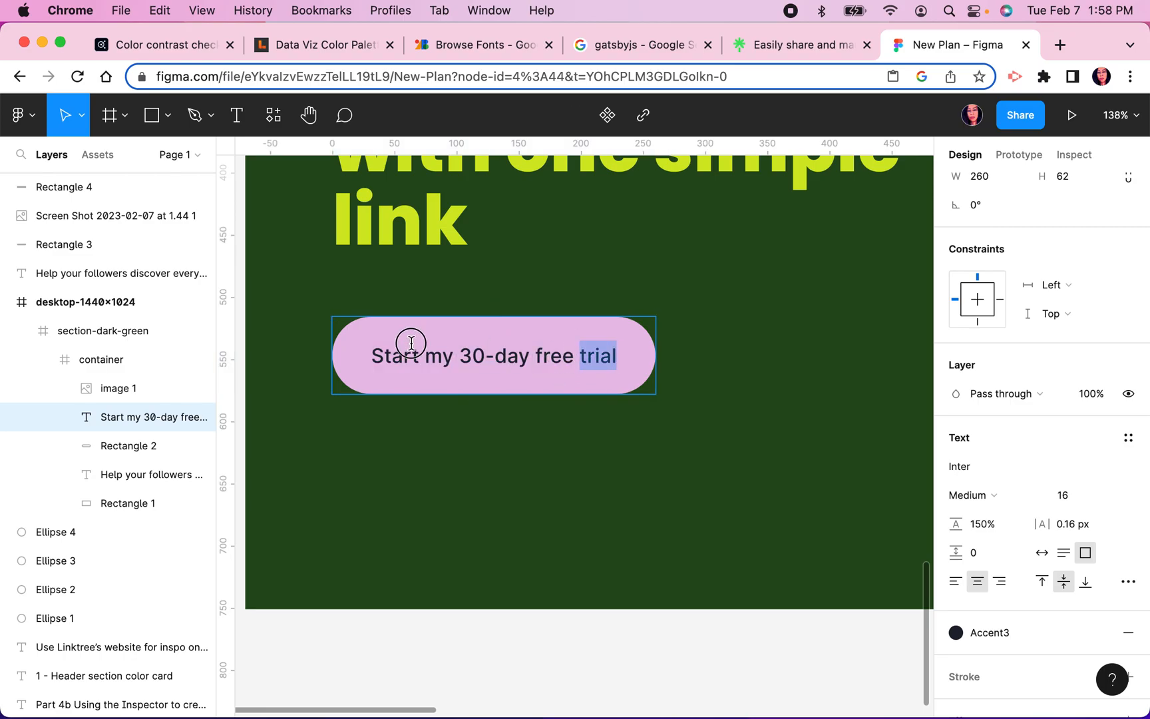
pyautogui.tripleClick(411, 343)
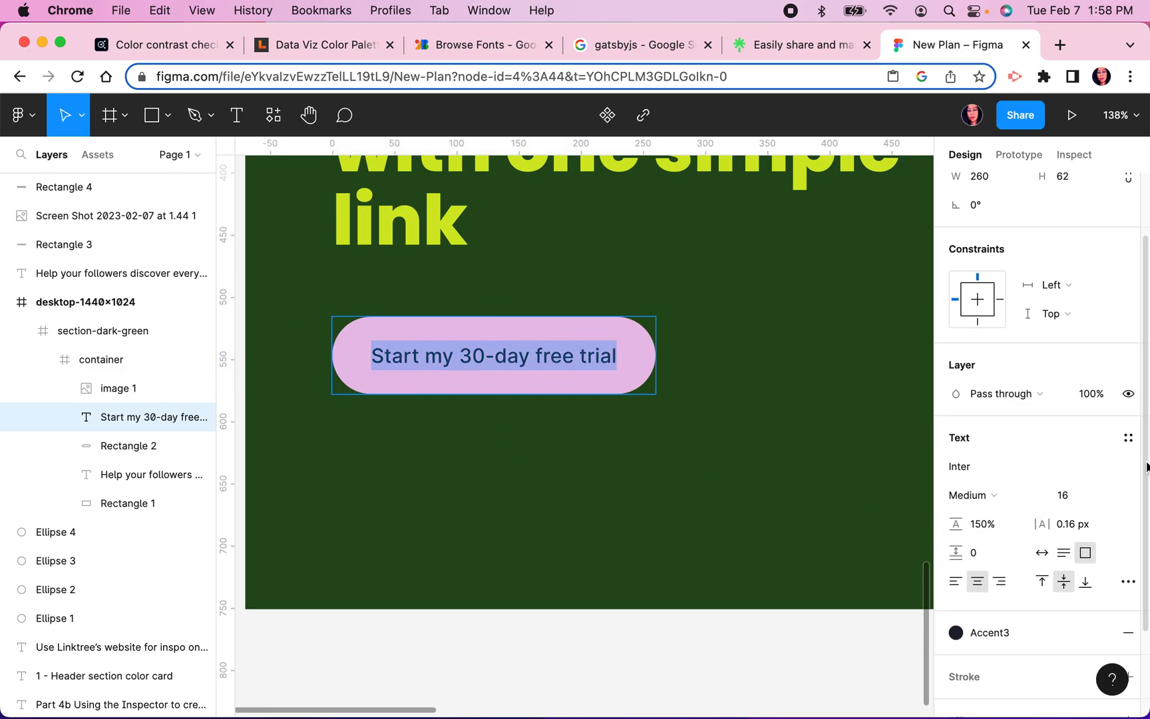
pyautogui.click(989, 468)
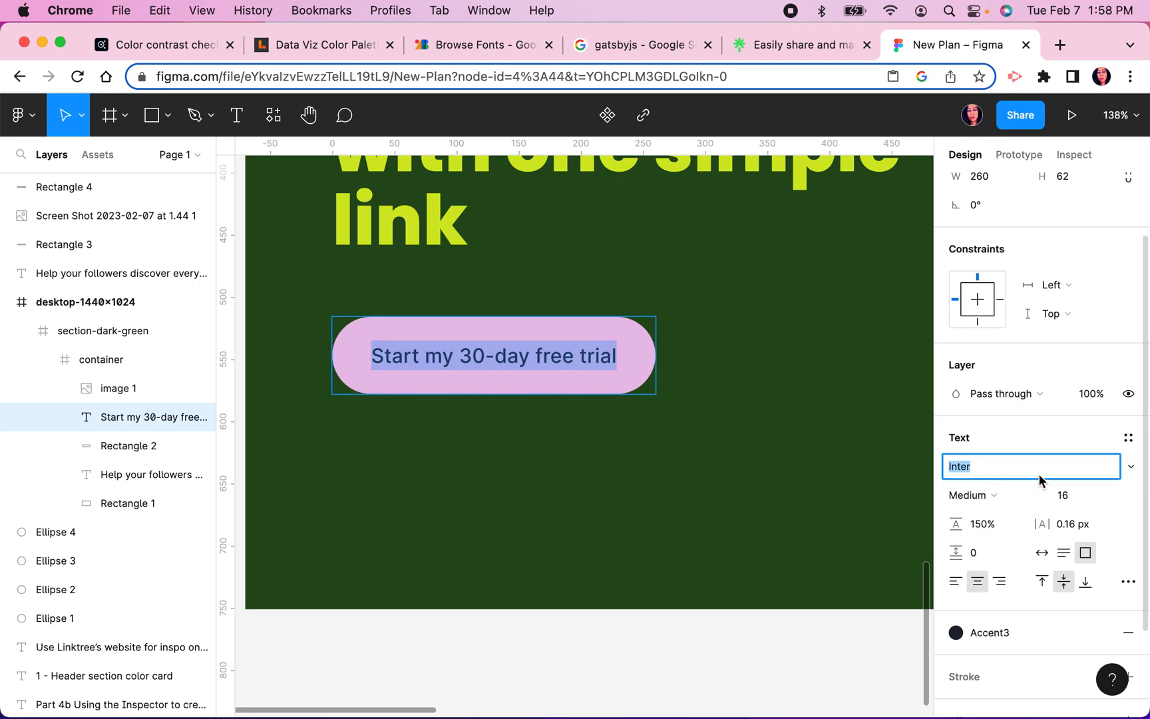
pyautogui.write('Poppins')
pyautogui.press('Return')
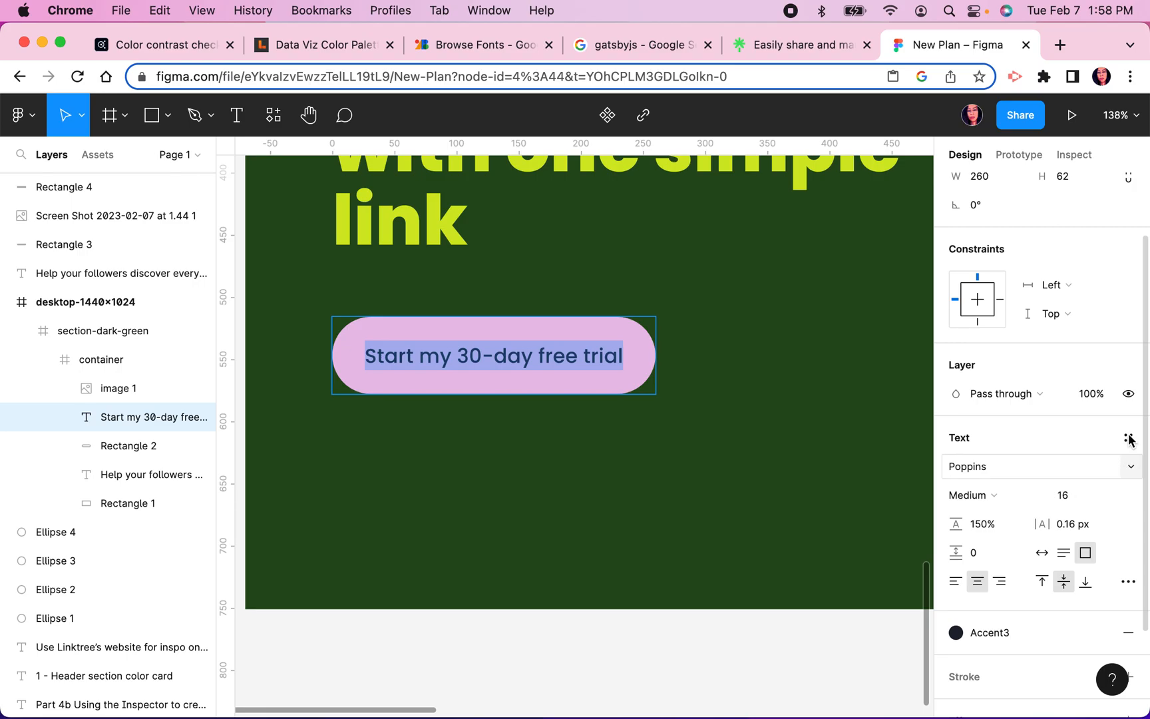
pyautogui.press('Escape')
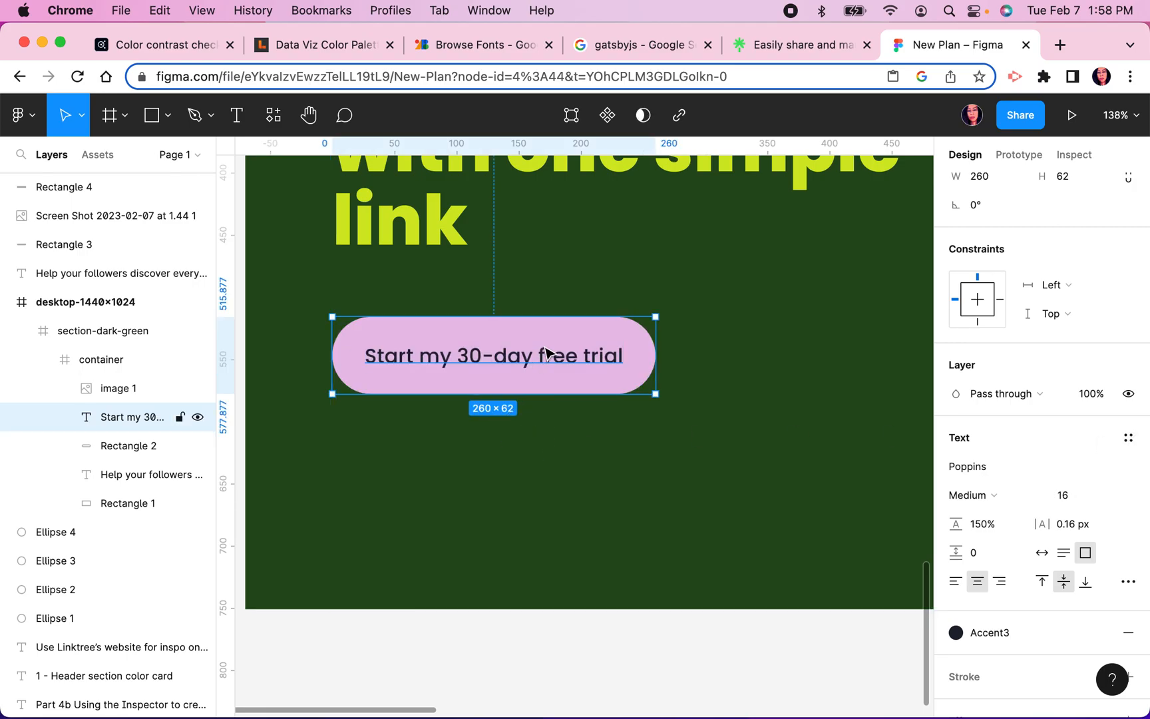
# Step: Create a "Button text" text style from the button label, described as "Font family is Poppins. This is the format for button text."
pyautogui.click(1129, 437)
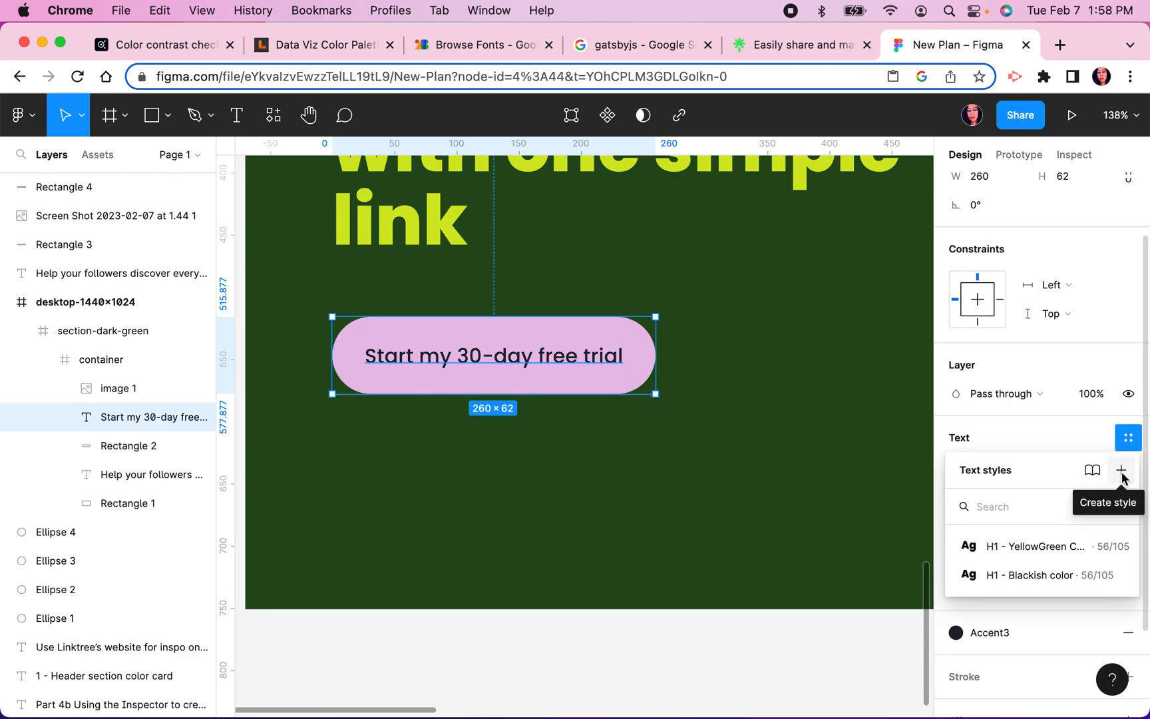
pyautogui.click(1122, 473)
pyautogui.write('Button text')
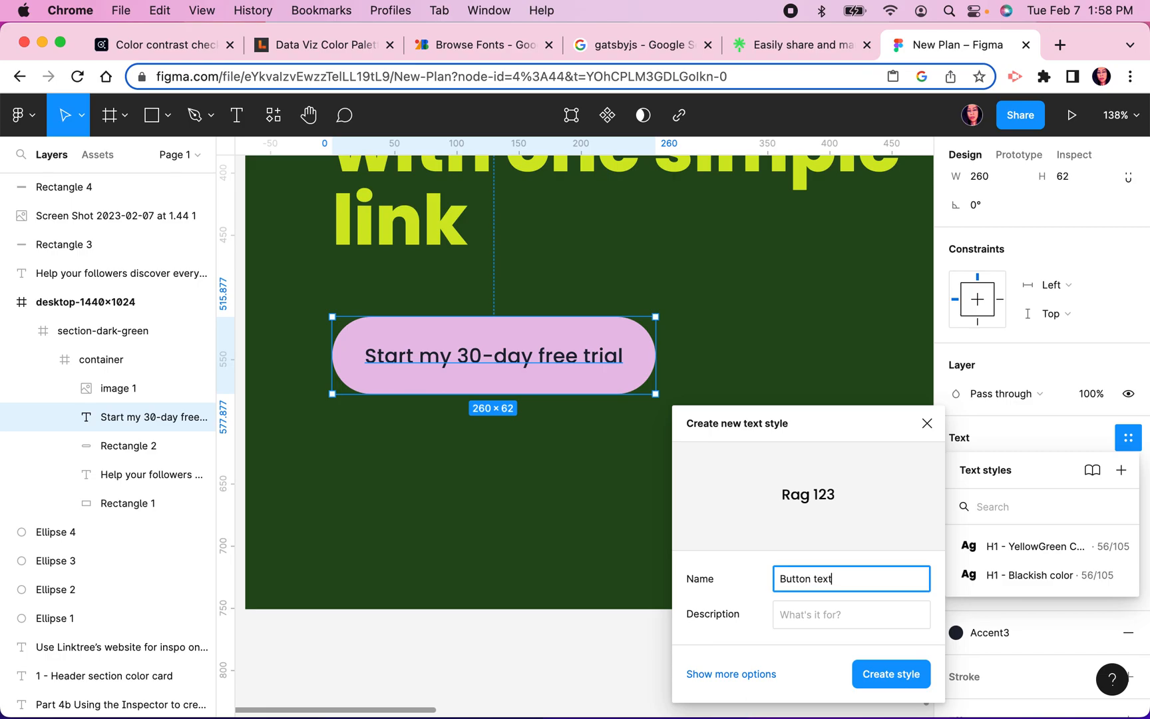
pyautogui.click(804, 616)
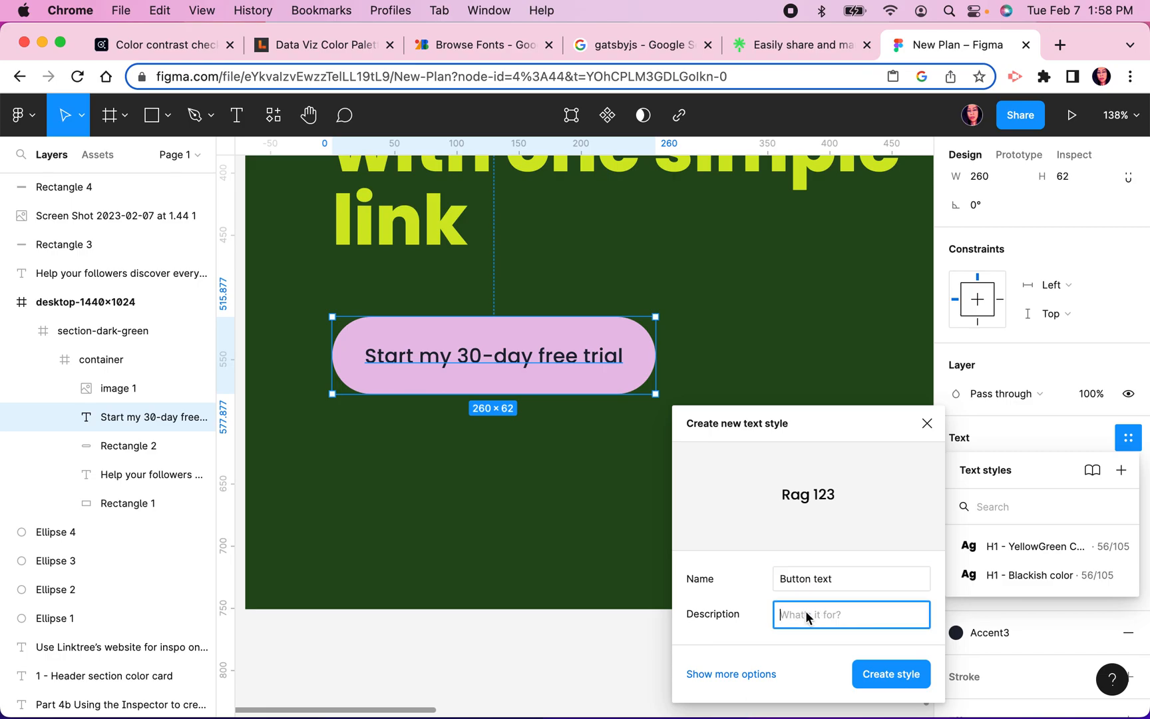
pyautogui.write('Font family is Poppins. This is')
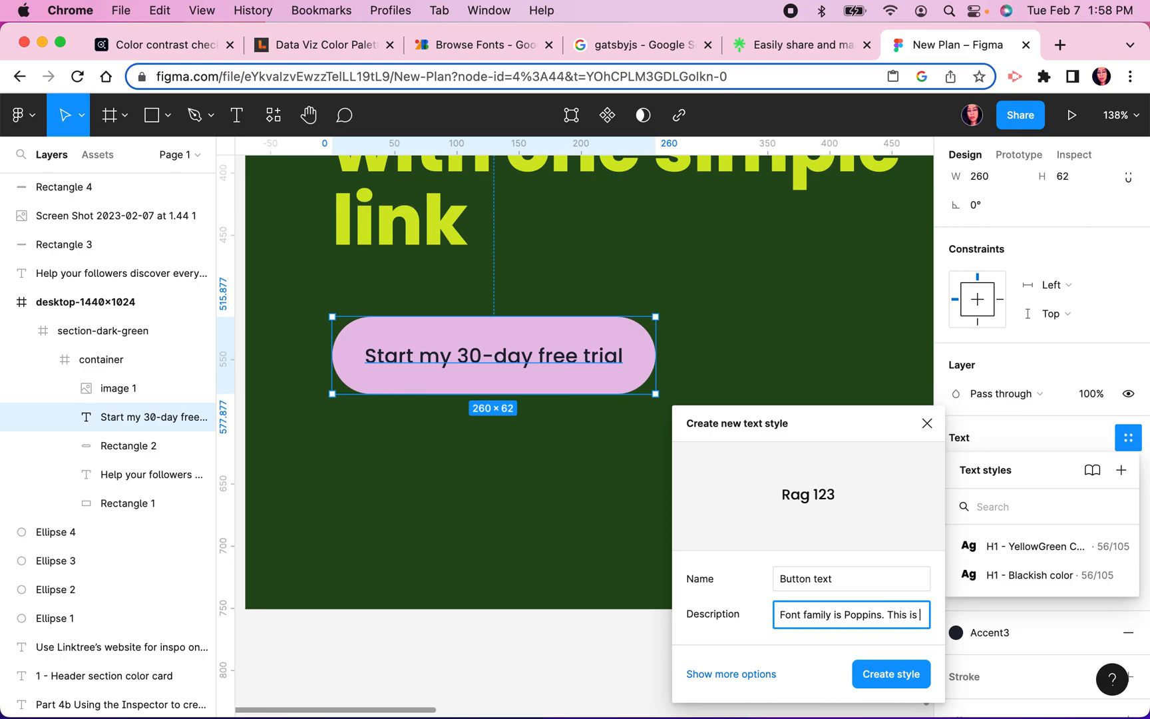
pyautogui.write('the format for button text.')
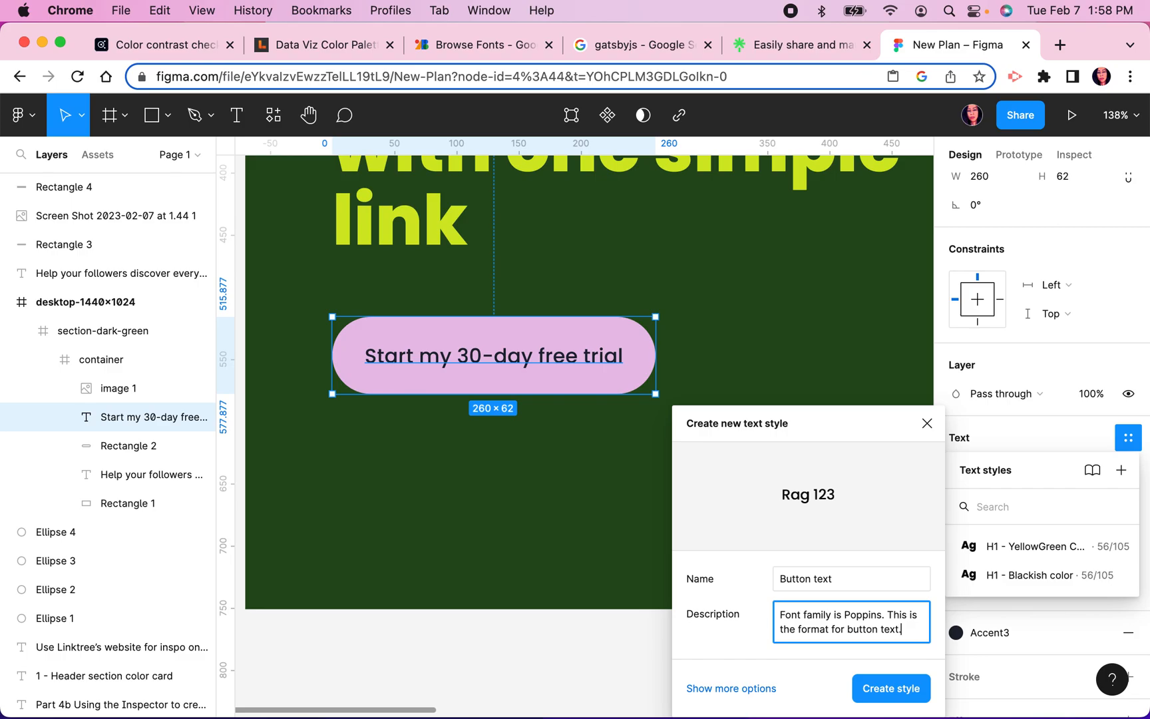
pyautogui.click(899, 687)
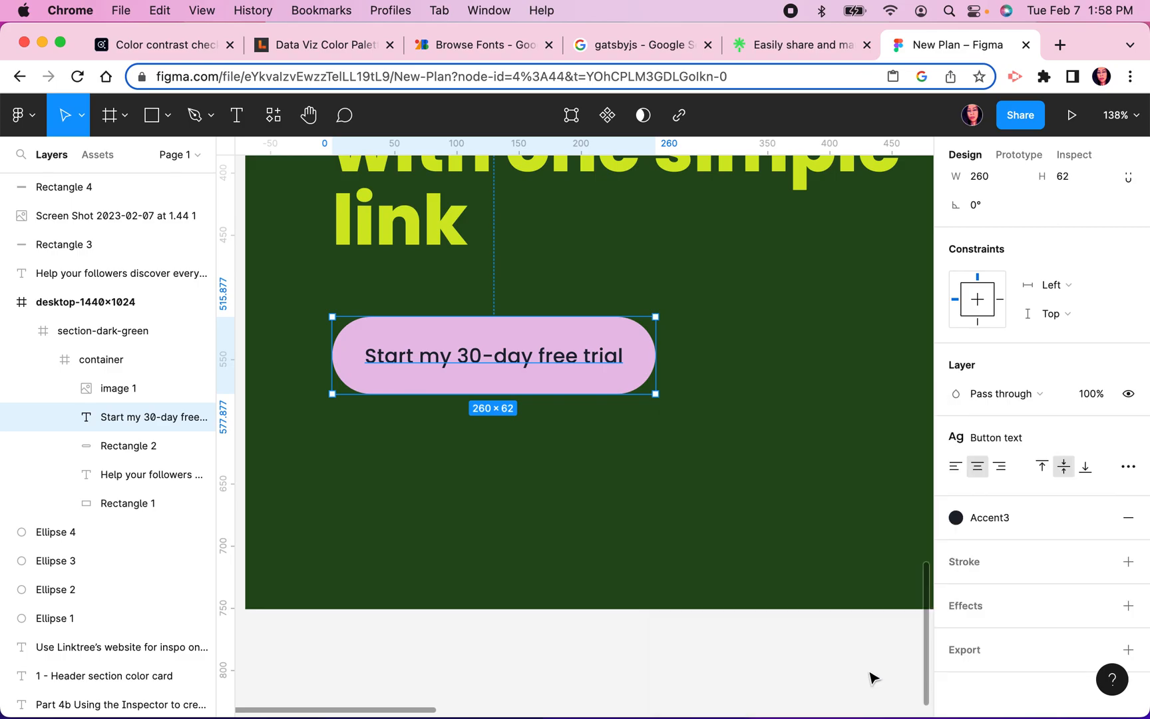
pyautogui.click(788, 594)
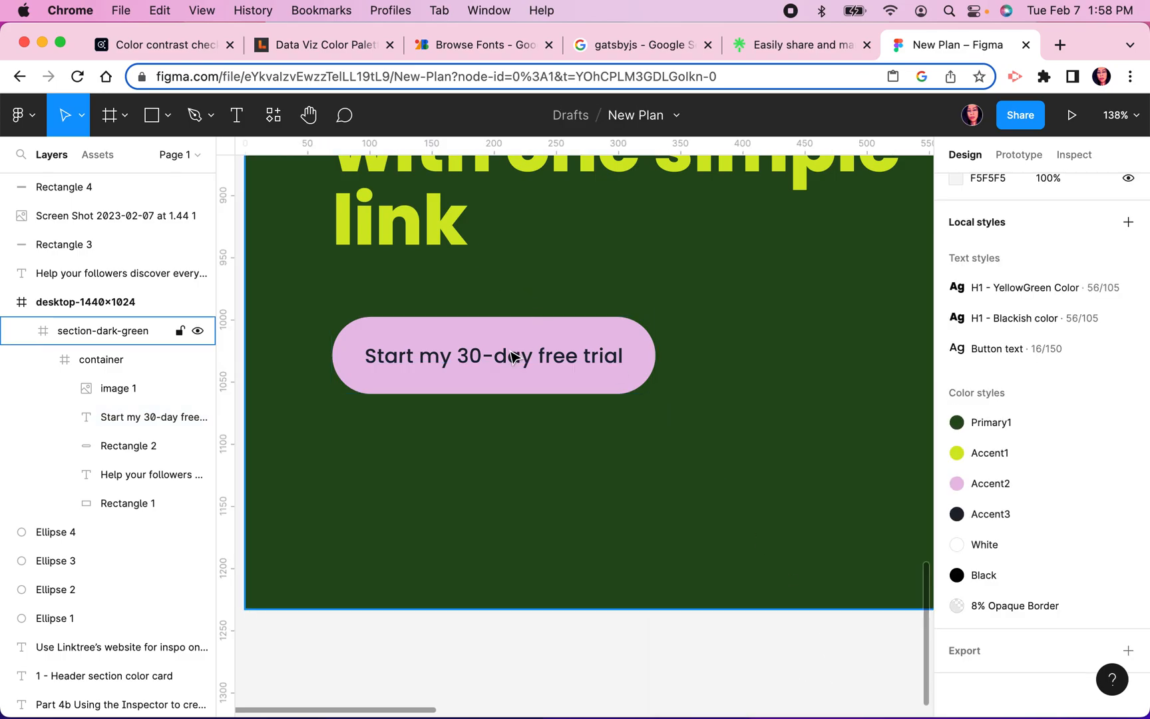
# Step: Add a "Marketplace" text label above the grey placeholder rectangle of the white header bar
pyautogui.scroll(-5, 511, 353)
pyautogui.moveTo(785, 550); pyautogui.dragTo(631, 613)
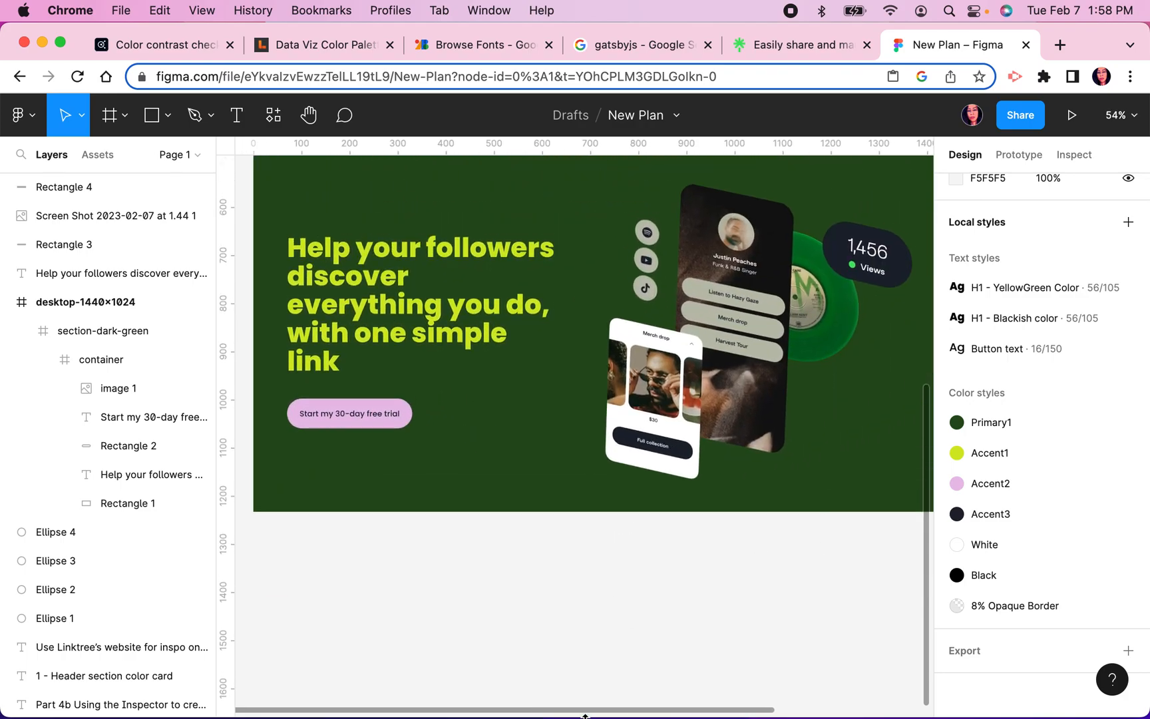
pyautogui.scroll(5, 541, 352)
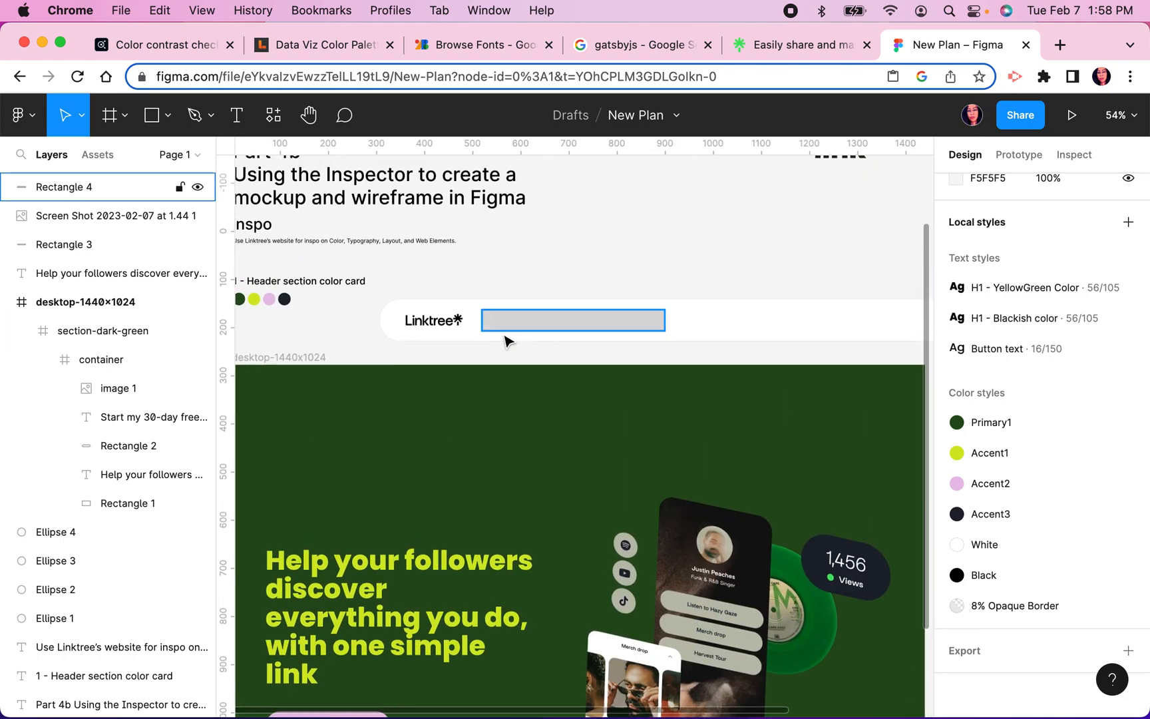
pyautogui.scroll(5, 506, 341)
pyautogui.scroll(3, 588, 313)
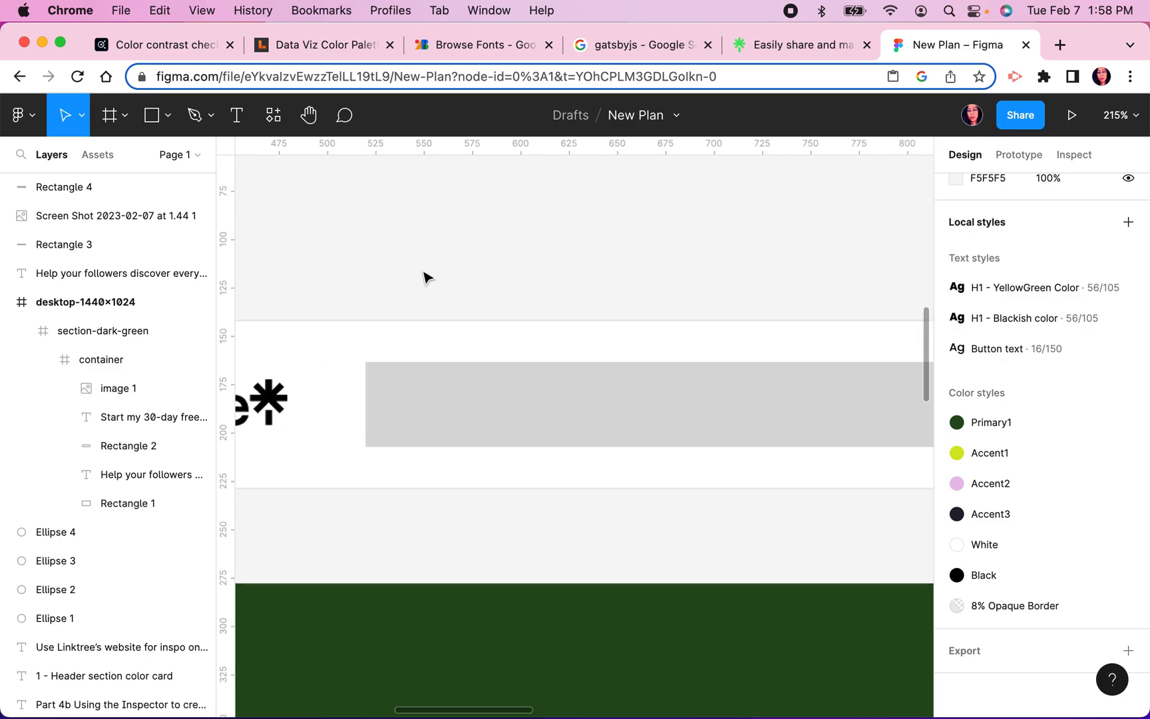
pyautogui.press('t')
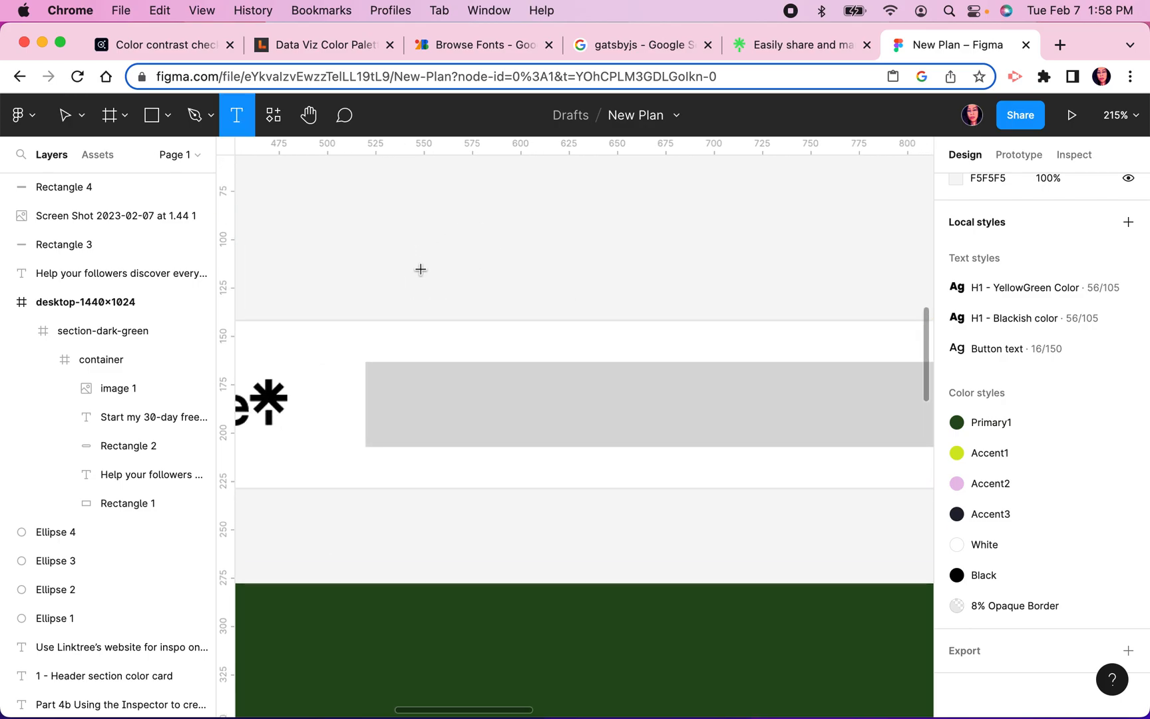
pyautogui.click(373, 250)
pyautogui.press('Escape')
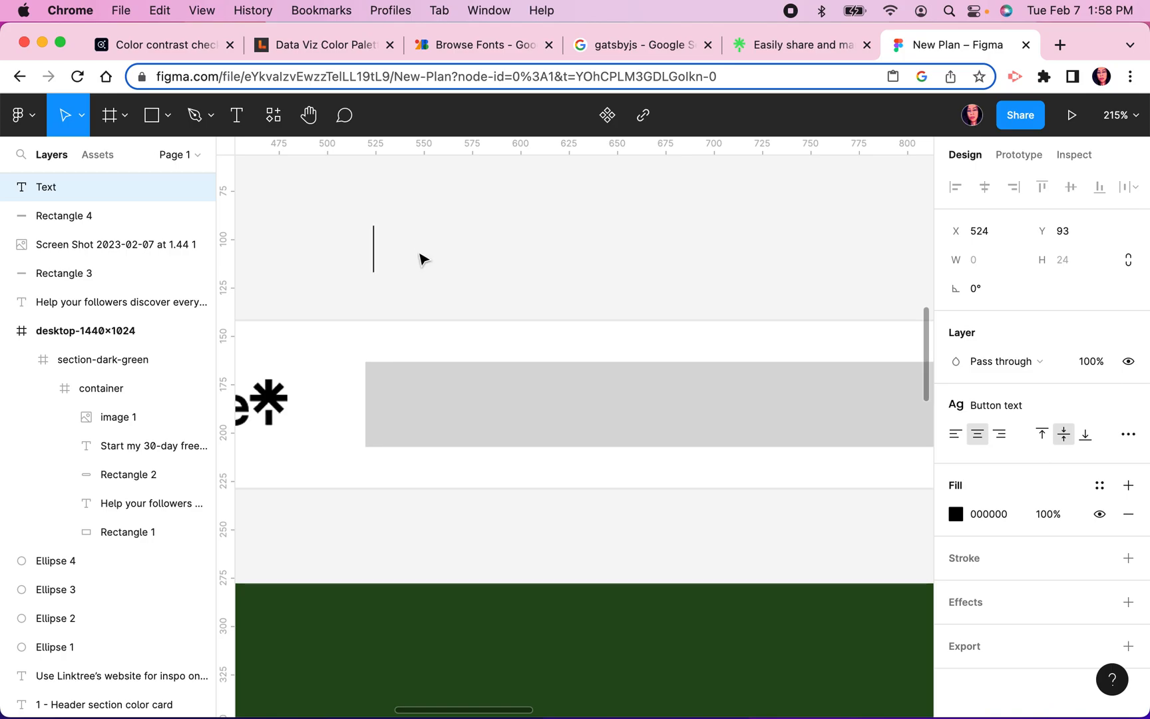
pyautogui.write('Market')
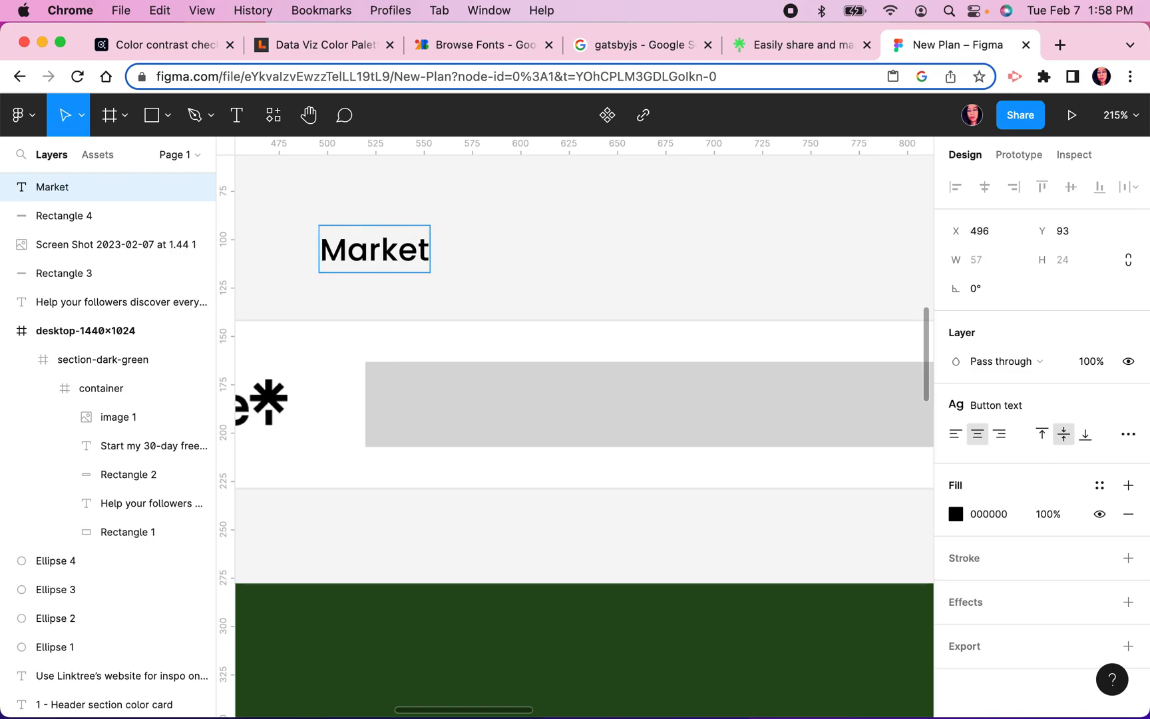
pyautogui.write('place')
pyautogui.press('Escape')
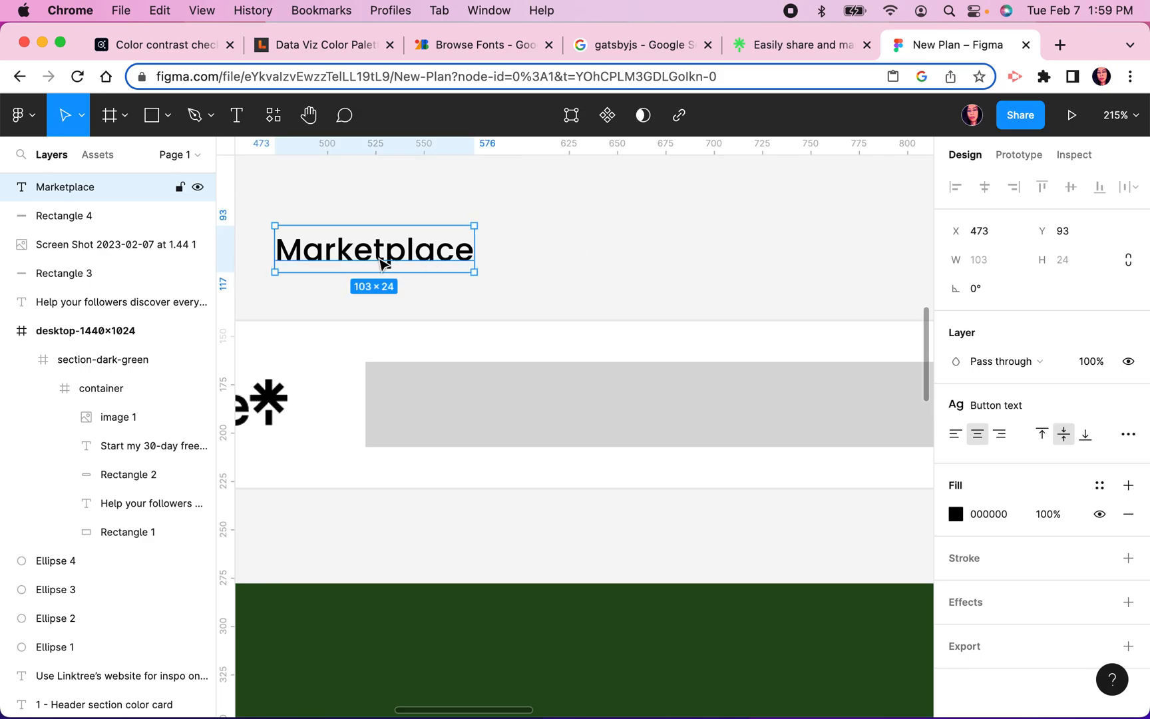
pyautogui.moveTo(383, 263); pyautogui.dragTo(511, 267)
pyautogui.click(693, 230)
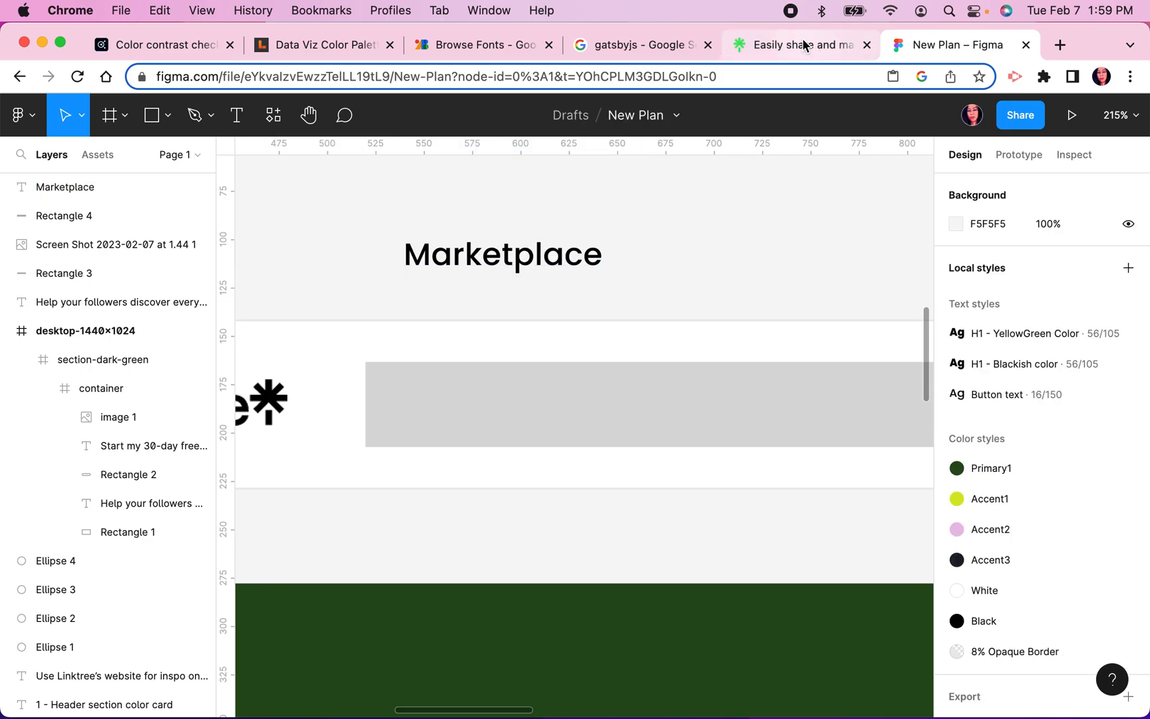
# Step: Check the navigation items on the Linktree site, and duplicate the Figma "Marketplace" label to its right as "Discover"
pyautogui.click(804, 46)
pyautogui.press('super+shift+c')
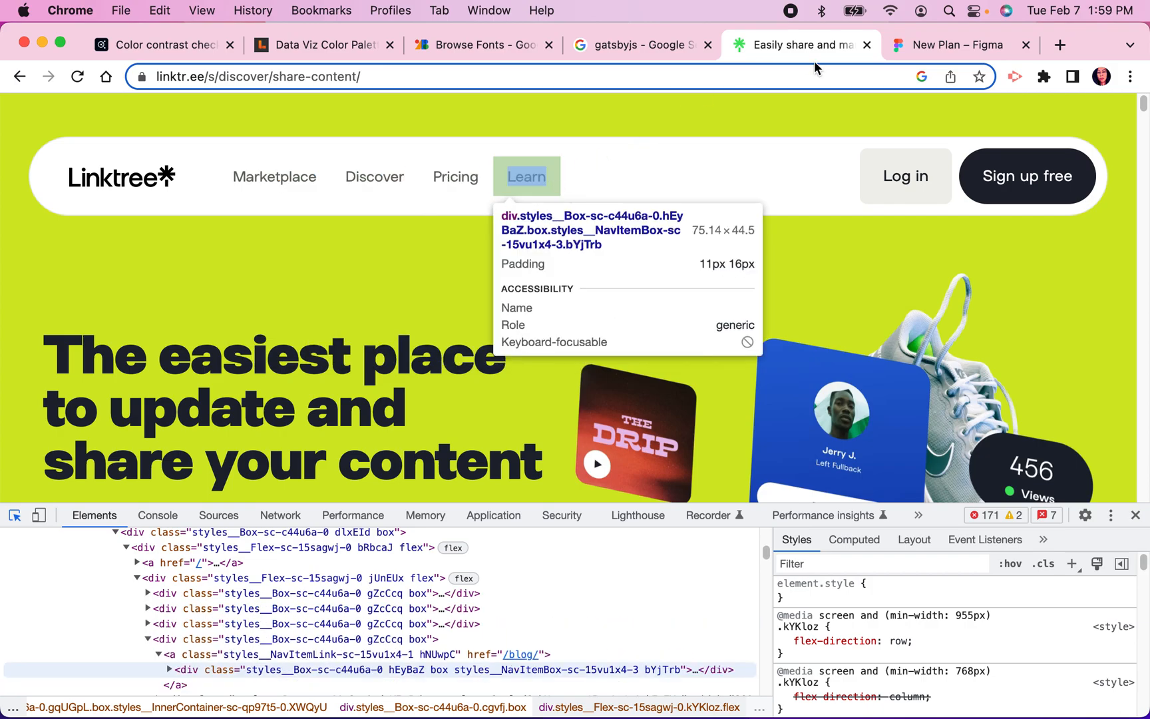
pyautogui.click(919, 47)
pyautogui.click(540, 272)
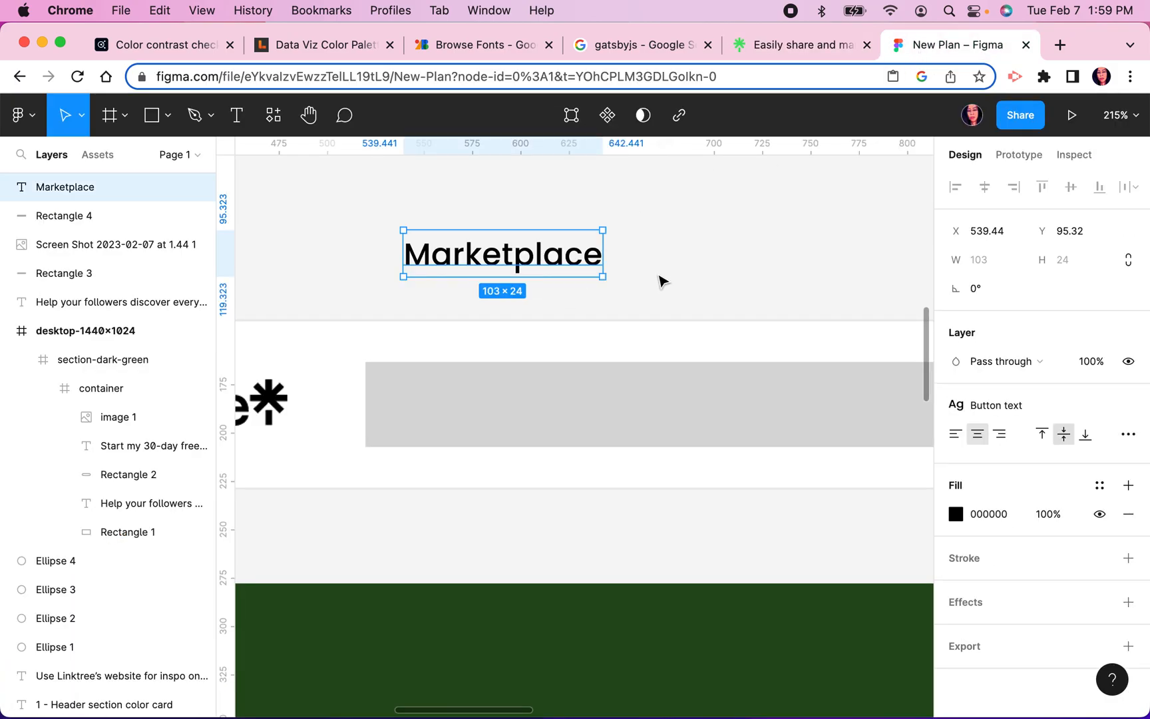
pyautogui.press('super+d')
pyautogui.moveTo(416, 261); pyautogui.dragTo(675, 267)
pyautogui.doubleClick(724, 260)
pyautogui.write('D')
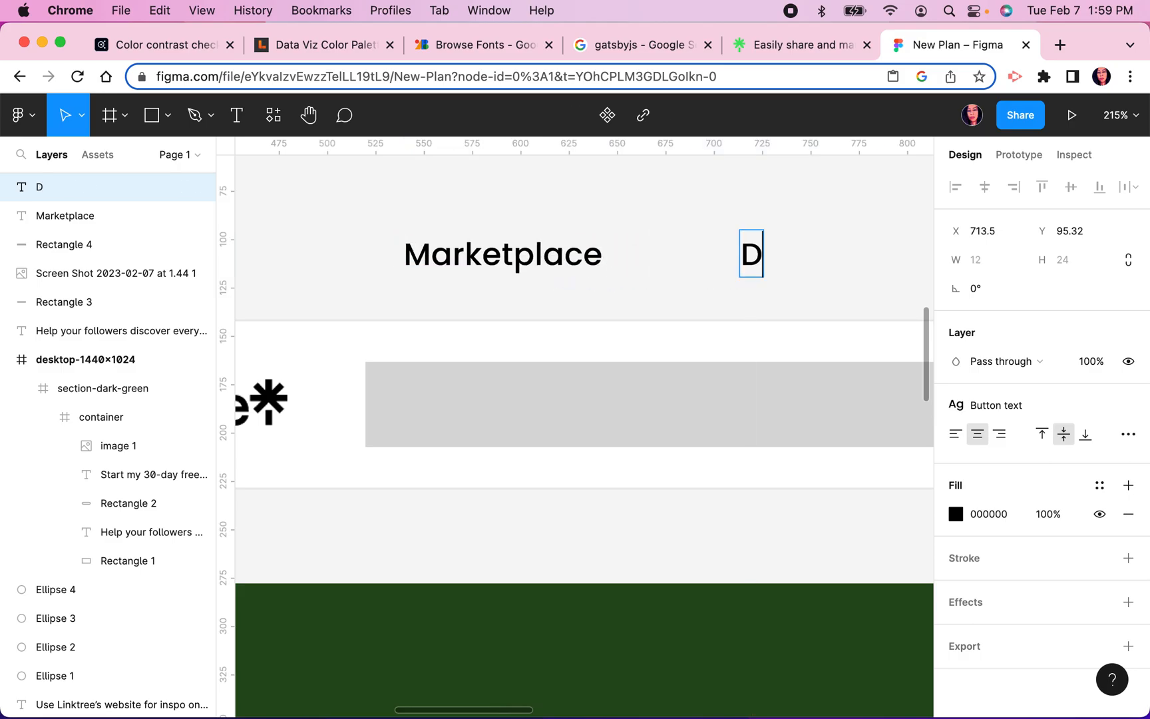
pyautogui.write('iscover')
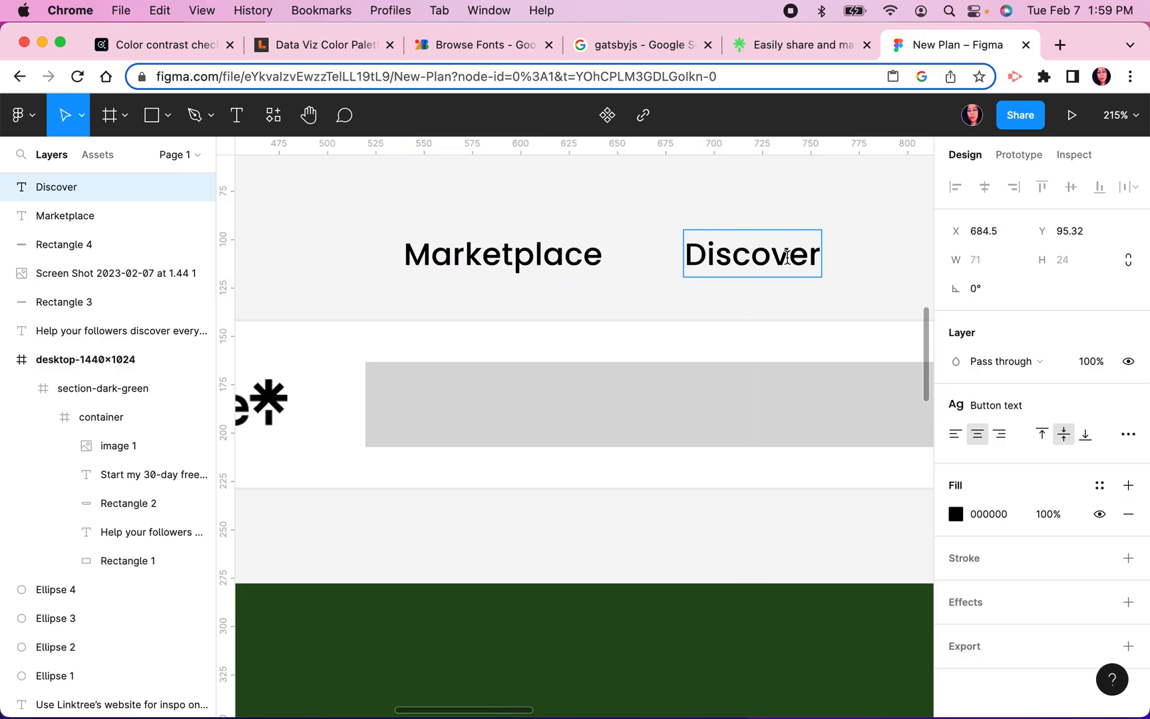
pyautogui.press('Escape')
# Step: Place a copy of the "Discover" label to its right and change the copy's text to "Pricing", following Linktree's navigation
pyautogui.hscroll(5, 627, 280)
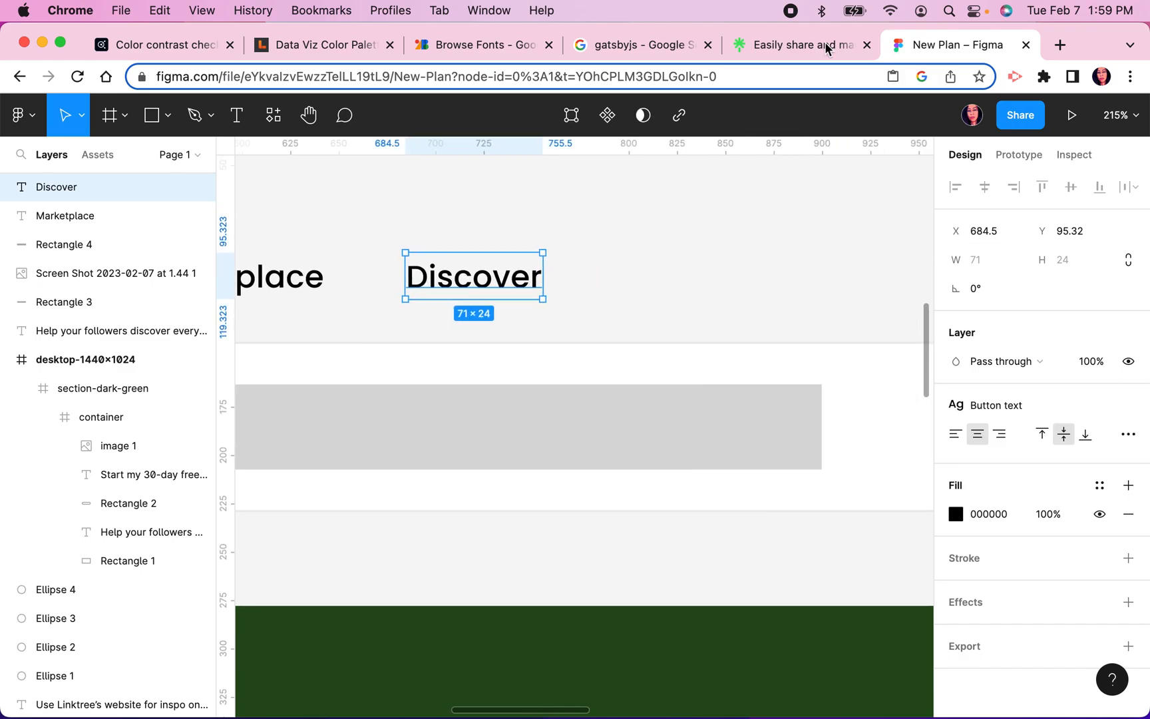
pyautogui.click(799, 44)
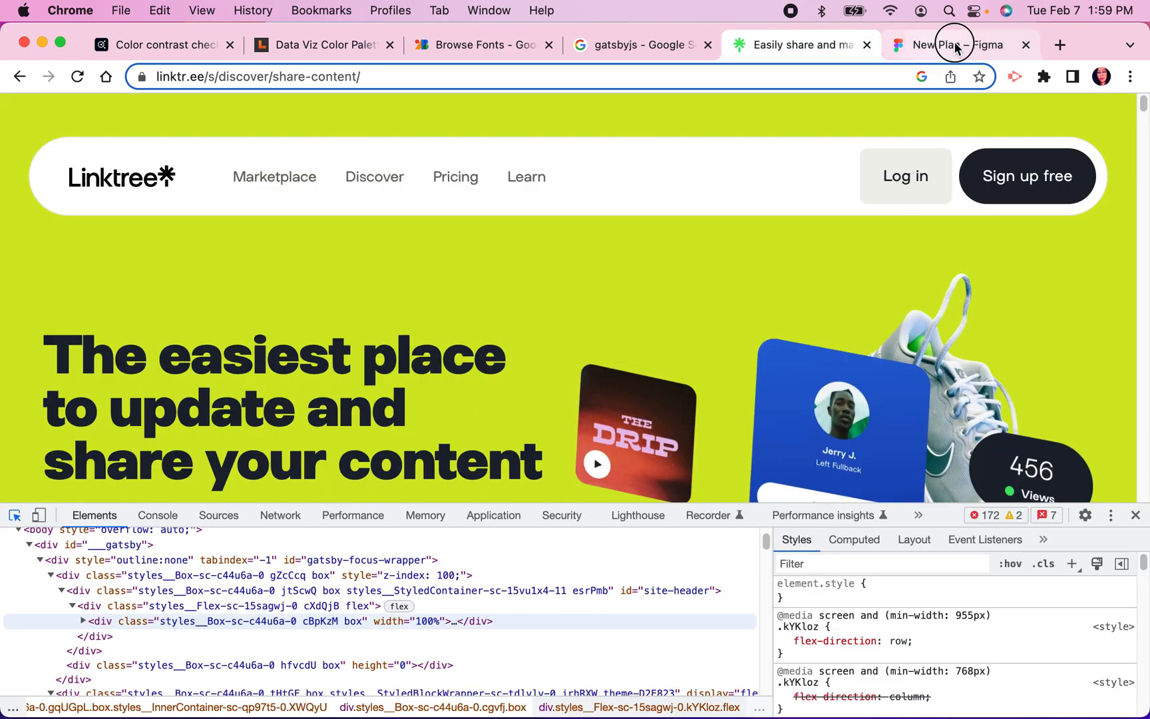
pyautogui.click(952, 45)
pyautogui.press('super+d')
pyautogui.moveTo(450, 273); pyautogui.dragTo(638, 282)
pyautogui.doubleClick(637, 278)
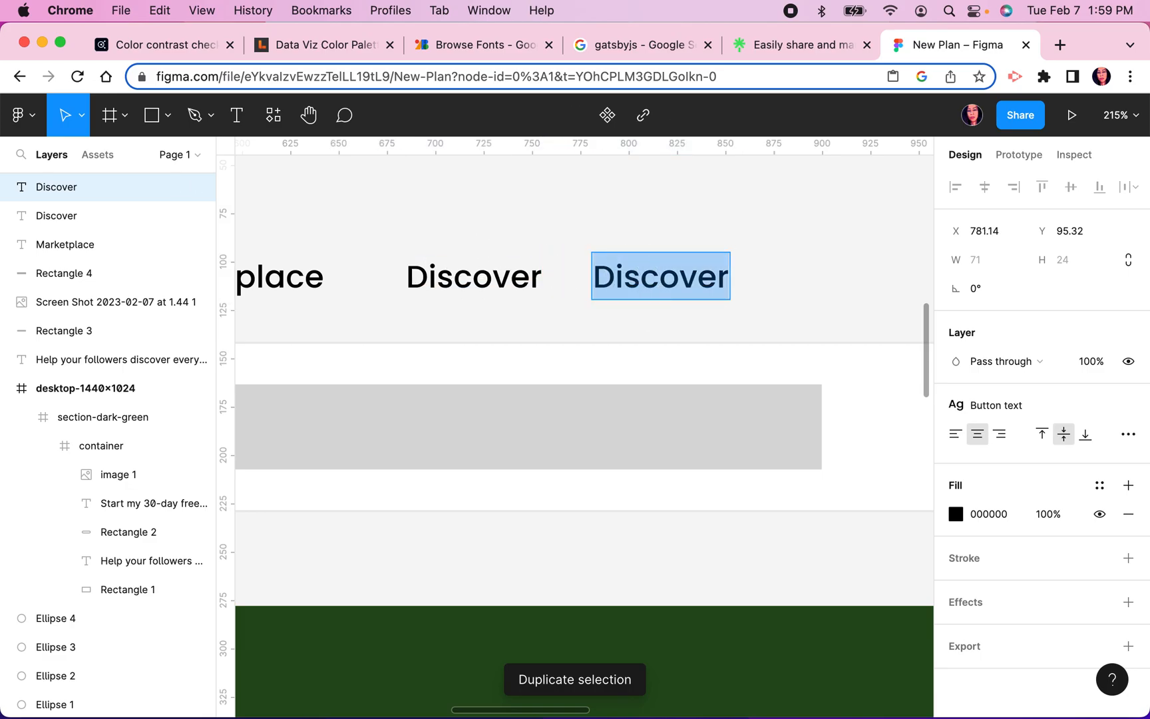
pyautogui.write('Pricing')
pyautogui.press('Return')
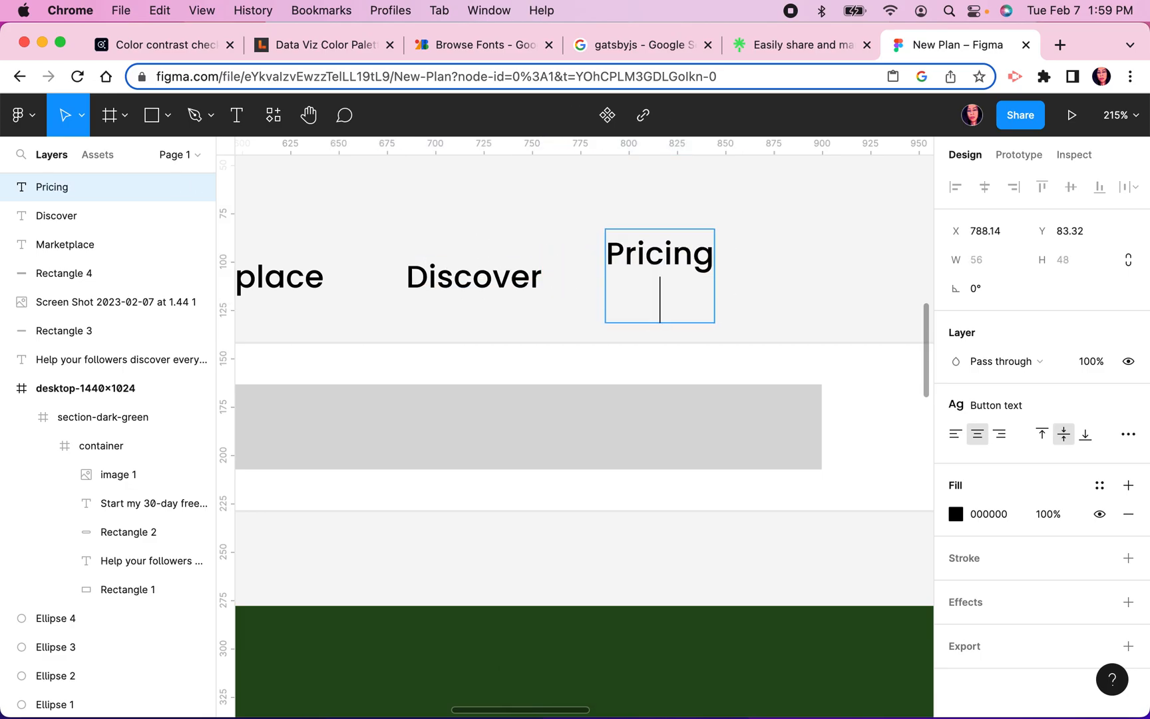
pyautogui.press('BackSpace')
pyautogui.press('Escape')
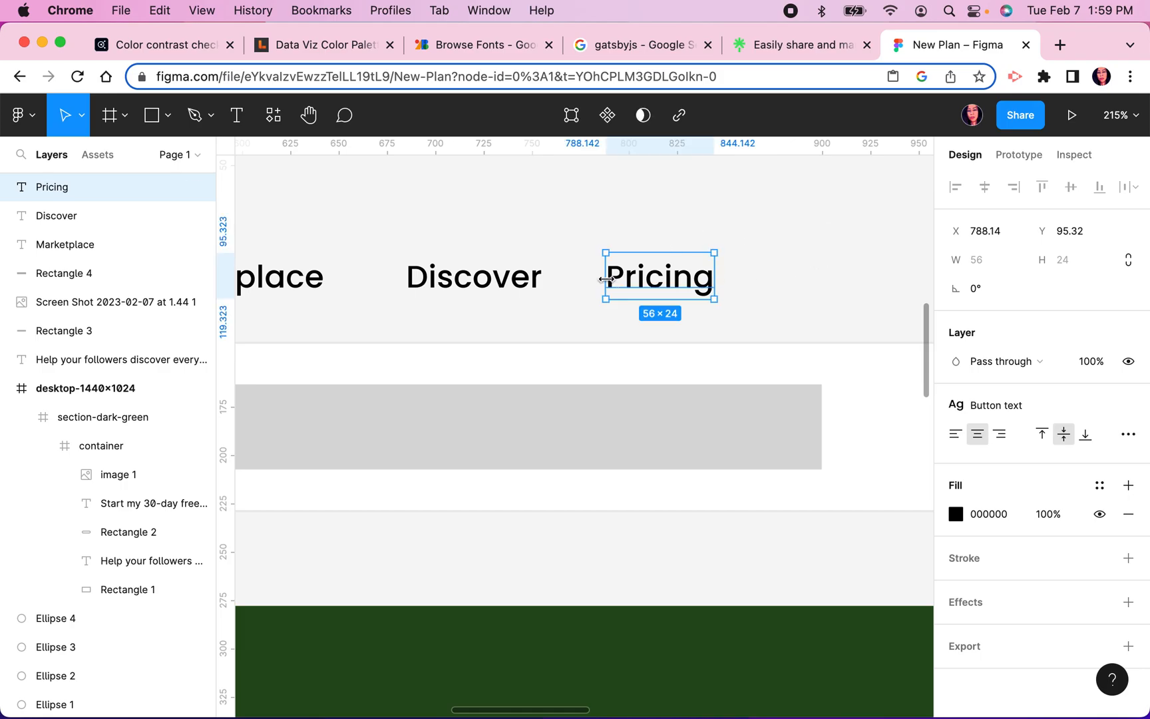
# Step: Duplicate the "Pricing" label to its right and replace the copy's text with "Learn"
pyautogui.hotkey('ctrl', 'd')
pyautogui.moveTo(768, 295); pyautogui.dragTo(812, 298)
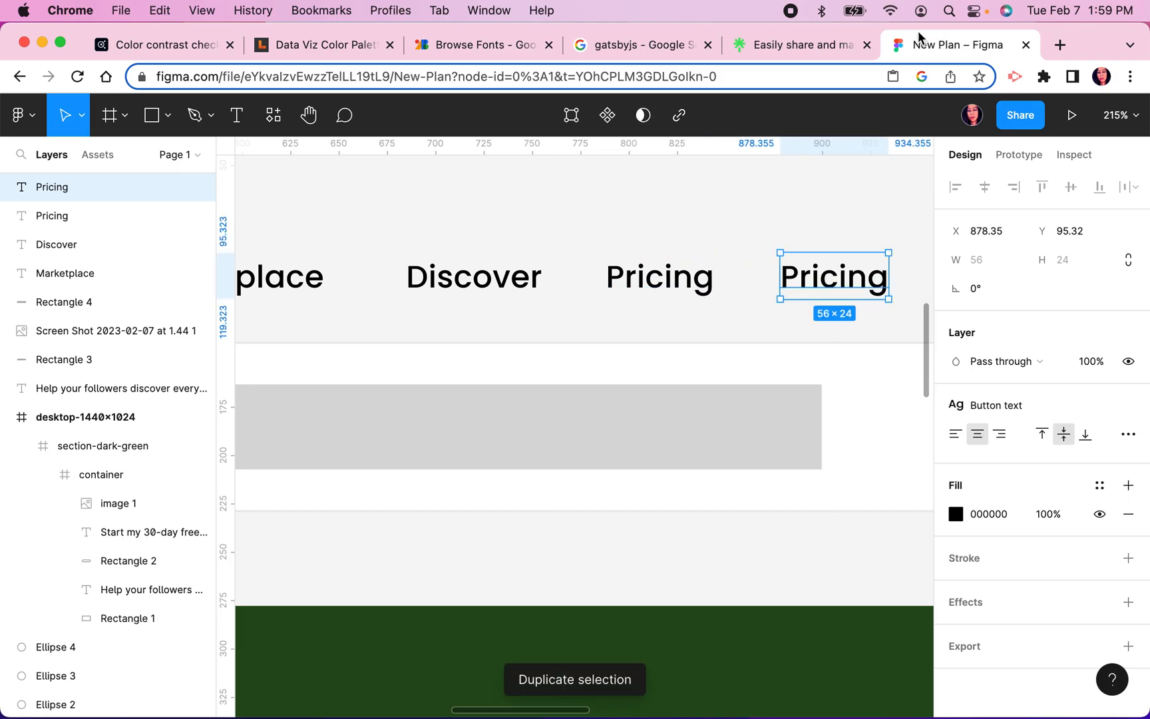
pyautogui.click(796, 43)
pyautogui.click(956, 44)
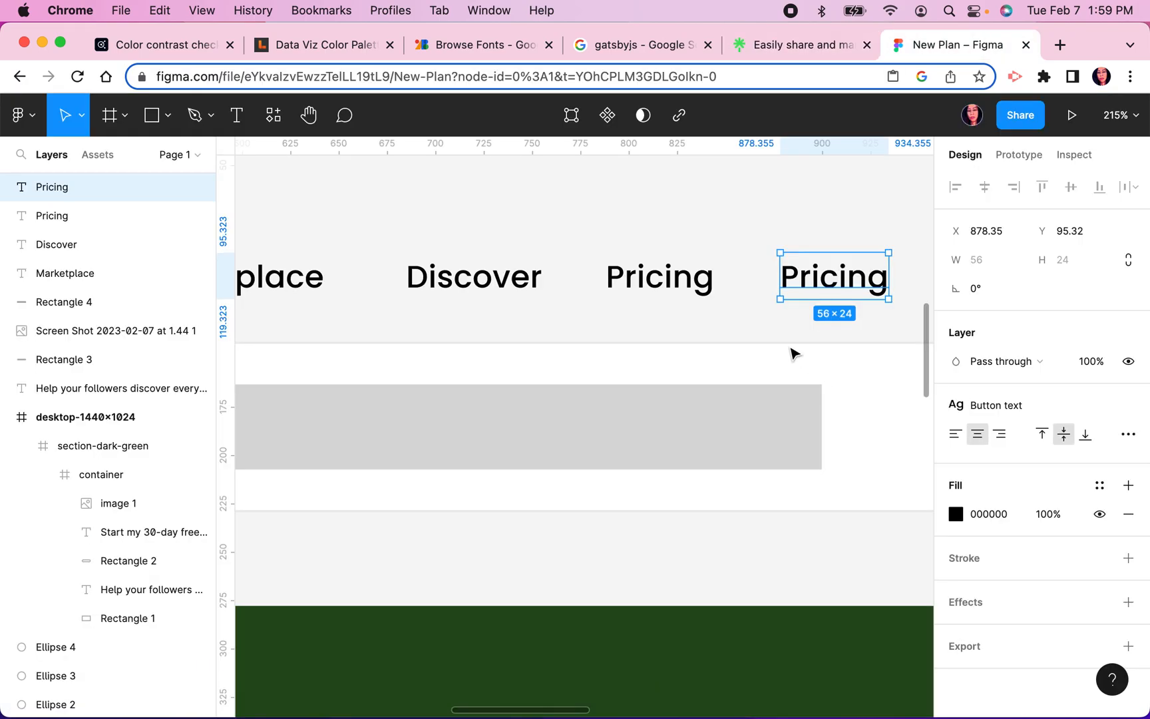
pyautogui.click(843, 277)
pyautogui.doubleClick(844, 281)
pyautogui.click(842, 278)
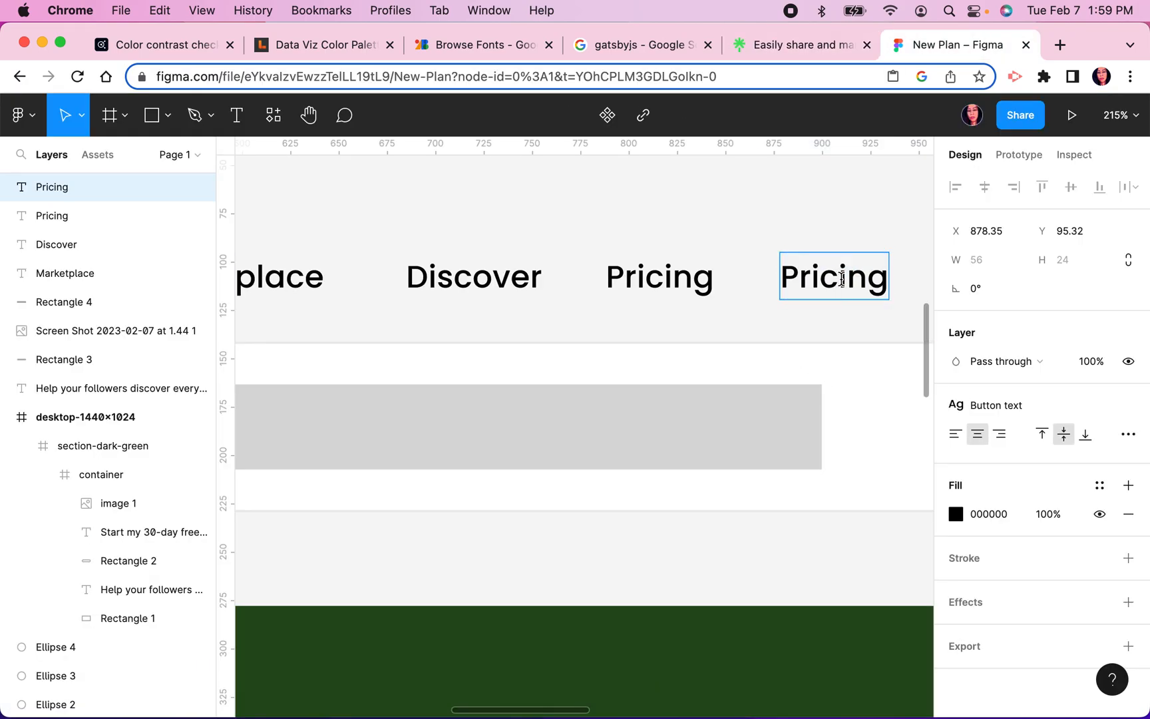
pyautogui.click(837, 281)
pyautogui.click(838, 281)
pyautogui.doubleClick(839, 281)
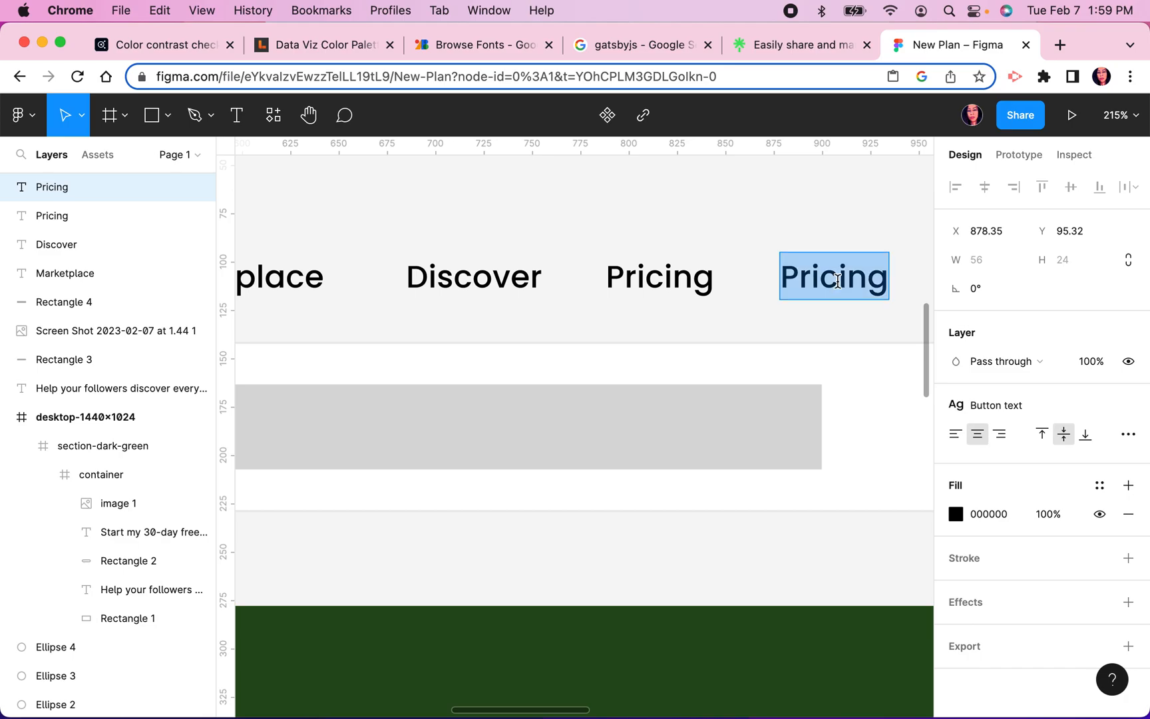
pyautogui.press('super+c')
pyautogui.write('Le')
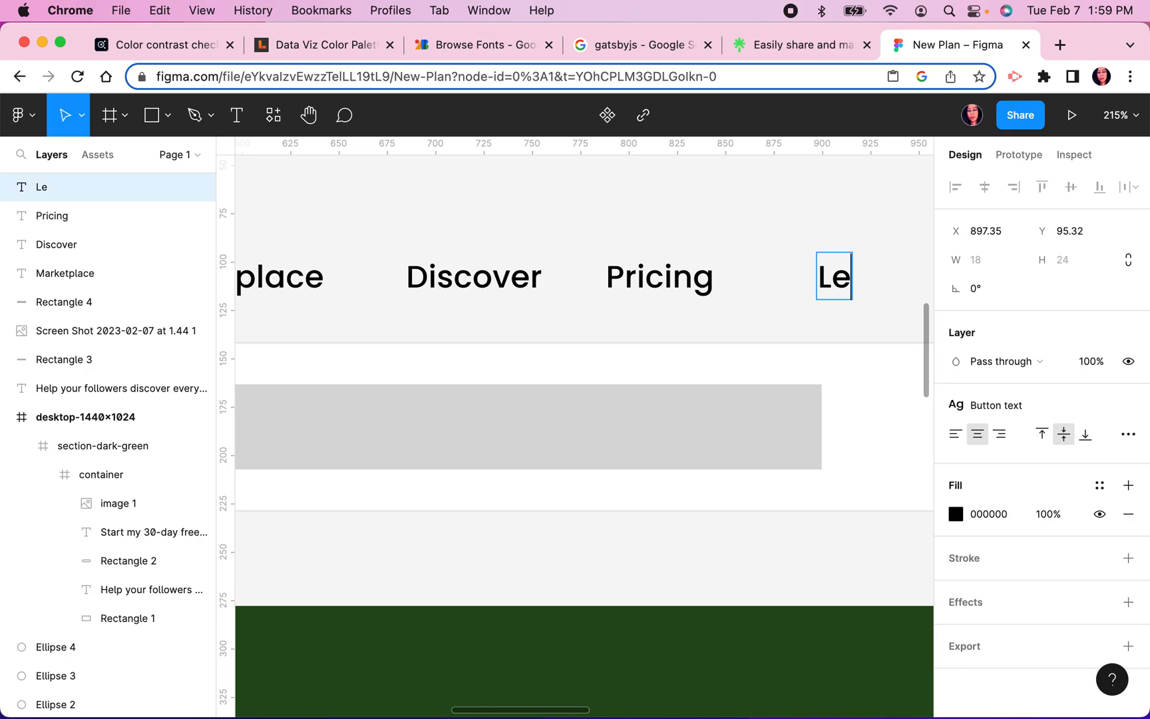
pyautogui.write('arn')
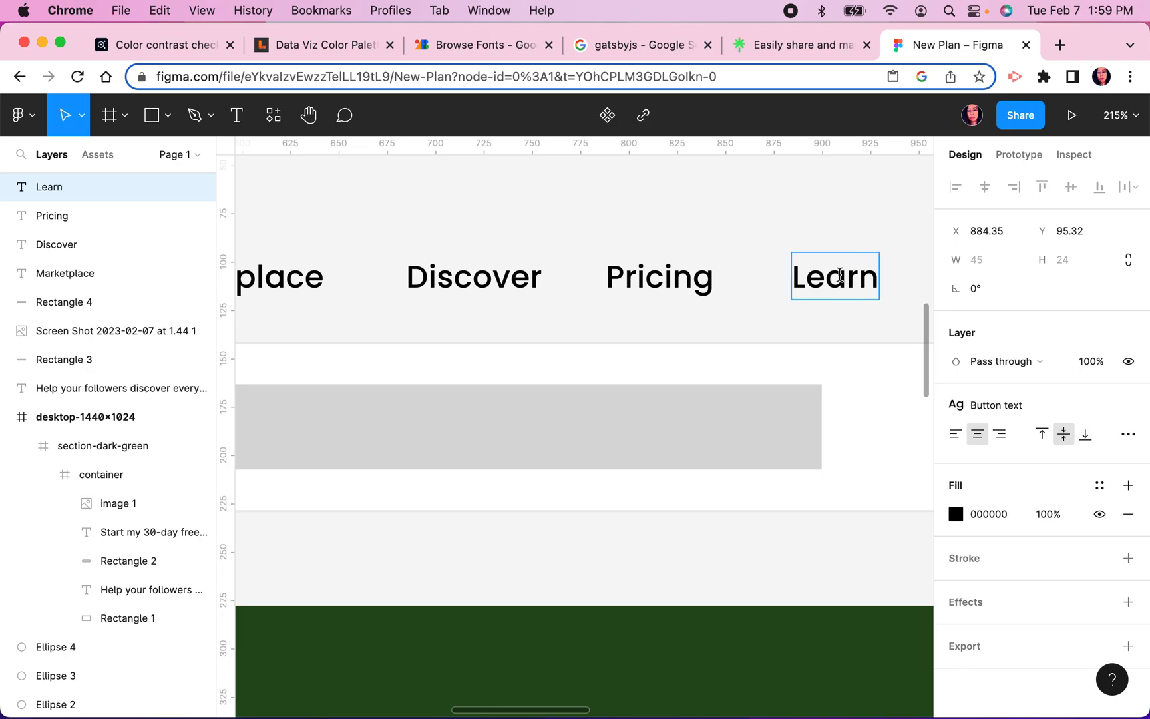
# Step: Inspect the Marketplace link's colour on the Linktree site, and set the Figma "Marketplace" label's fill to 67B65F
pyautogui.click(827, 178)
pyautogui.scroll(-5, 762, 200)
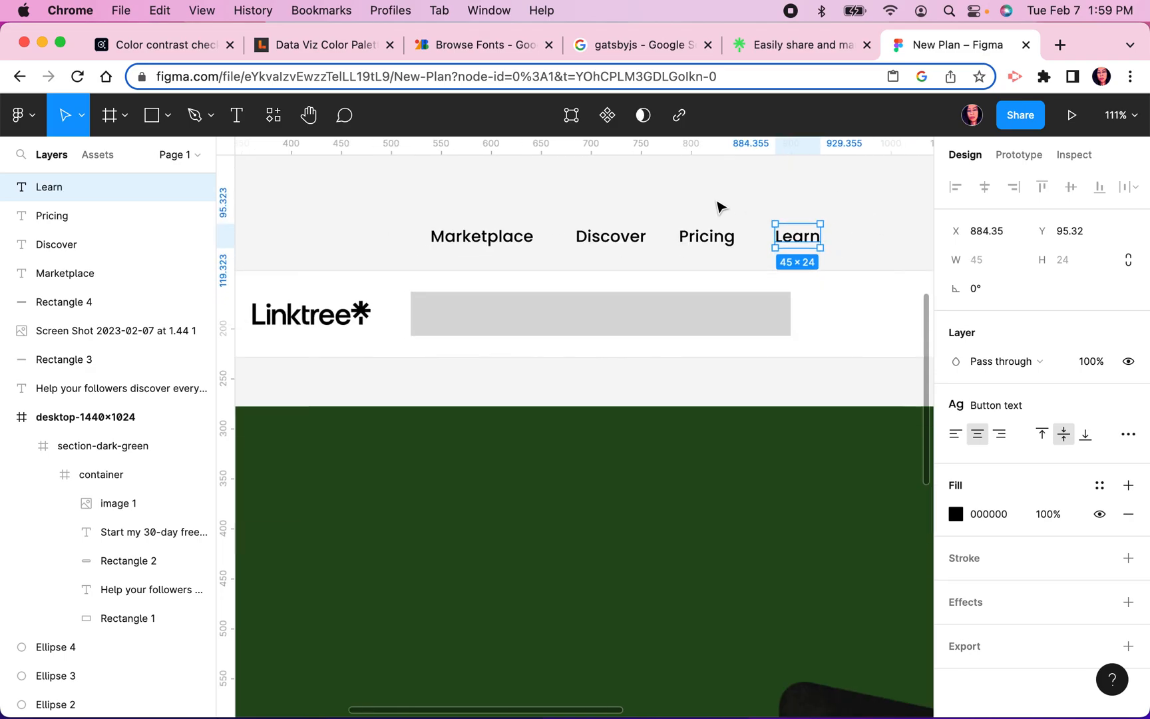
pyautogui.moveTo(697, 219); pyautogui.dragTo(647, 229)
pyautogui.click(812, 241)
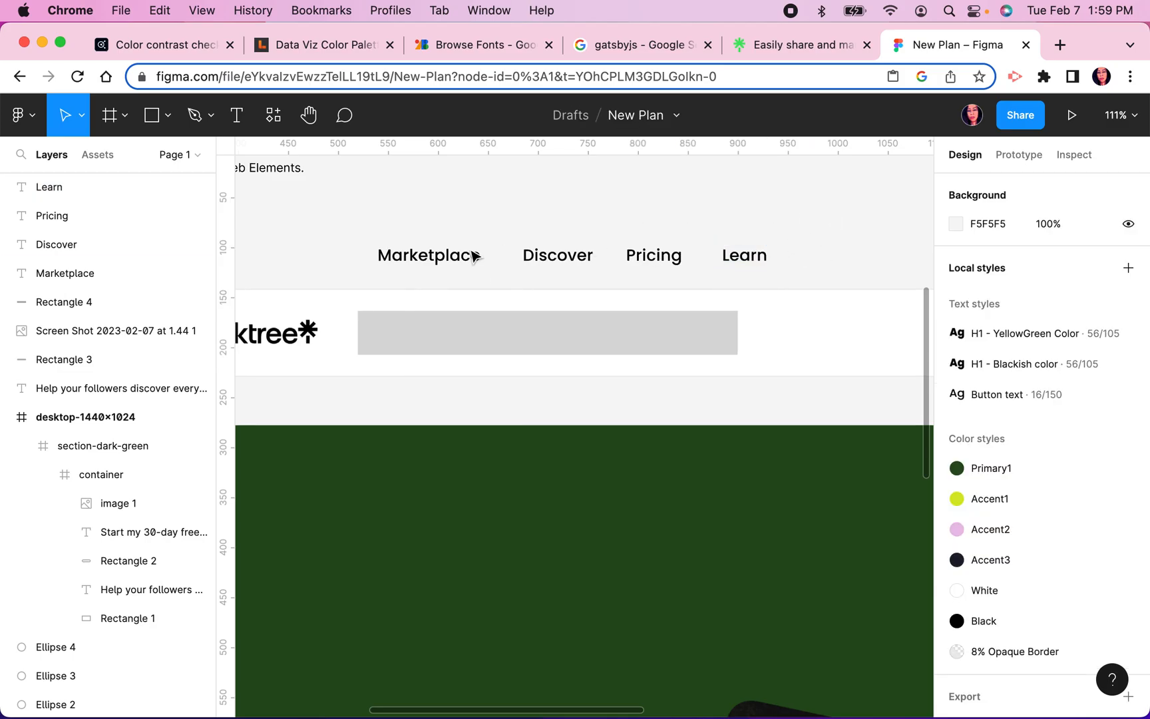
pyautogui.click(443, 254)
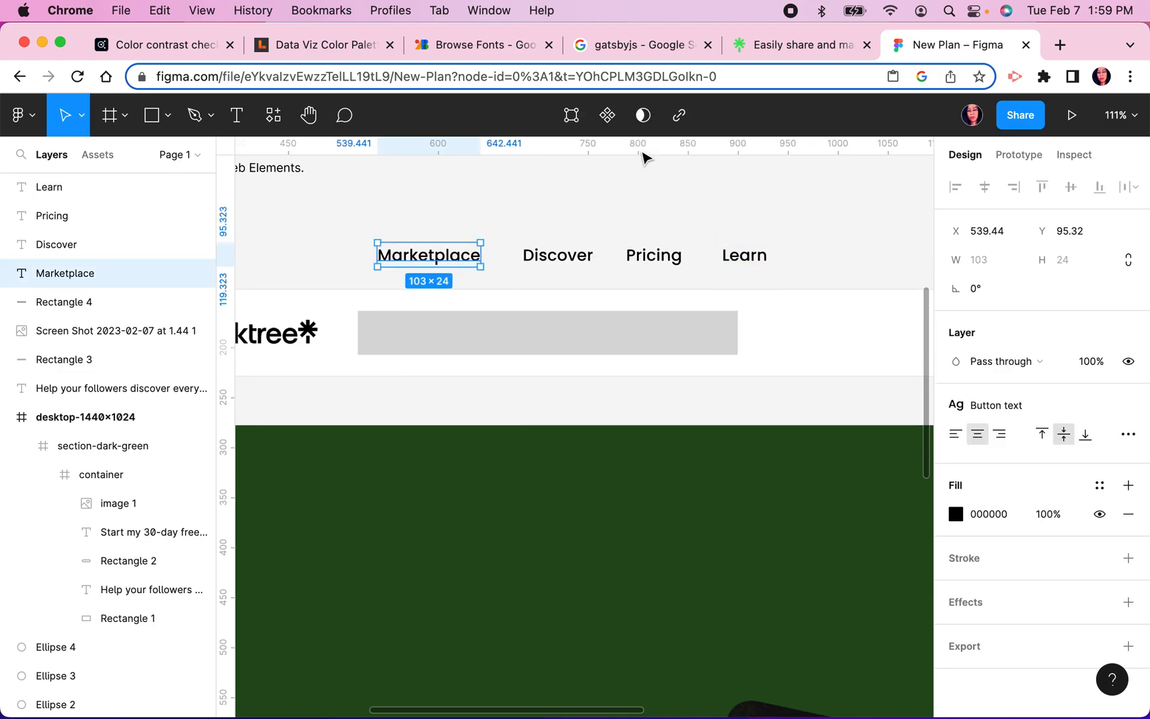
pyautogui.click(763, 46)
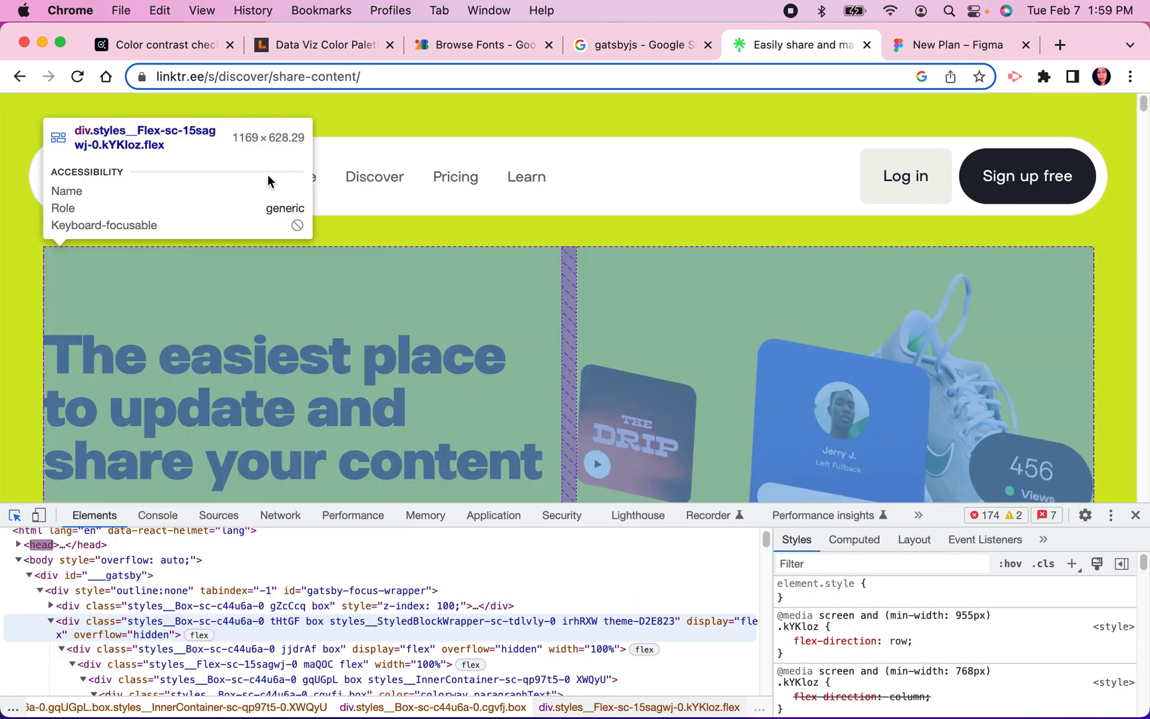
pyautogui.moveTo(268, 175)
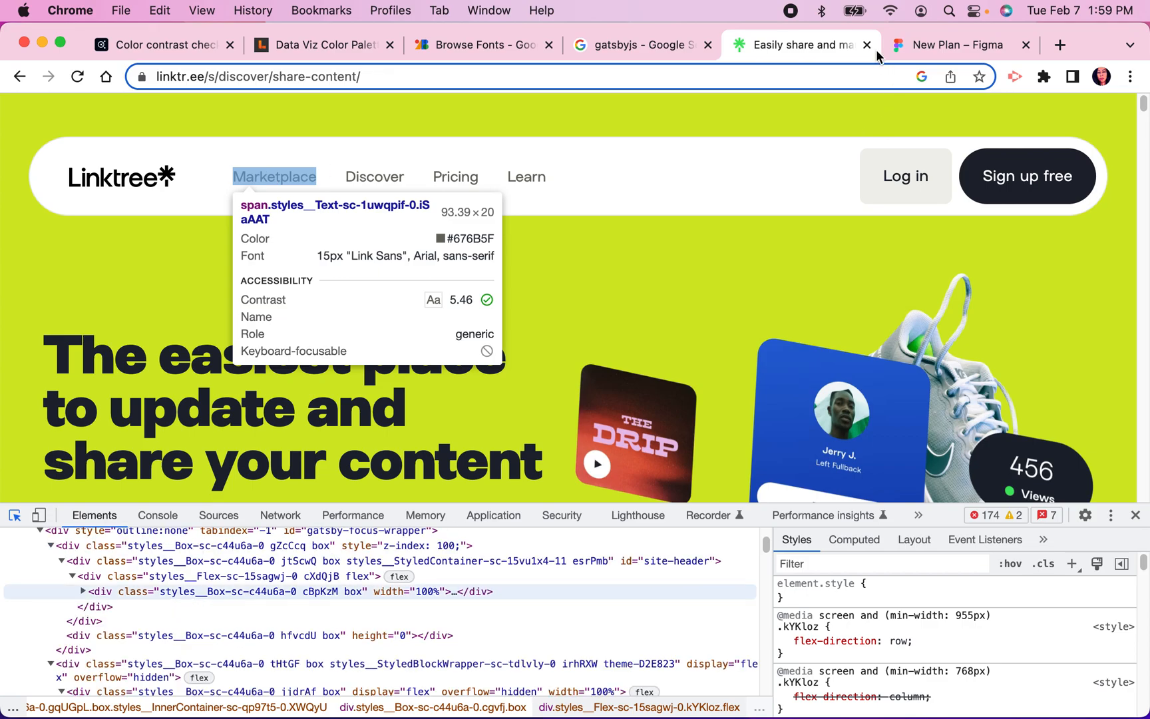
pyautogui.click(896, 45)
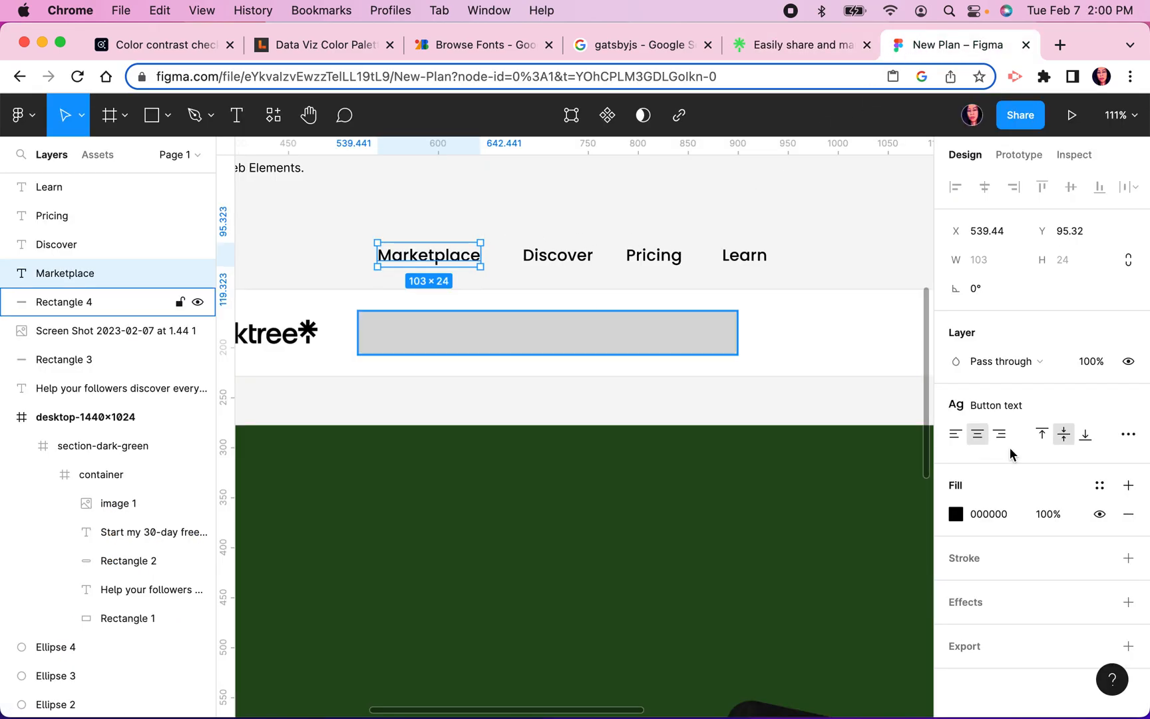
pyautogui.click(1000, 525)
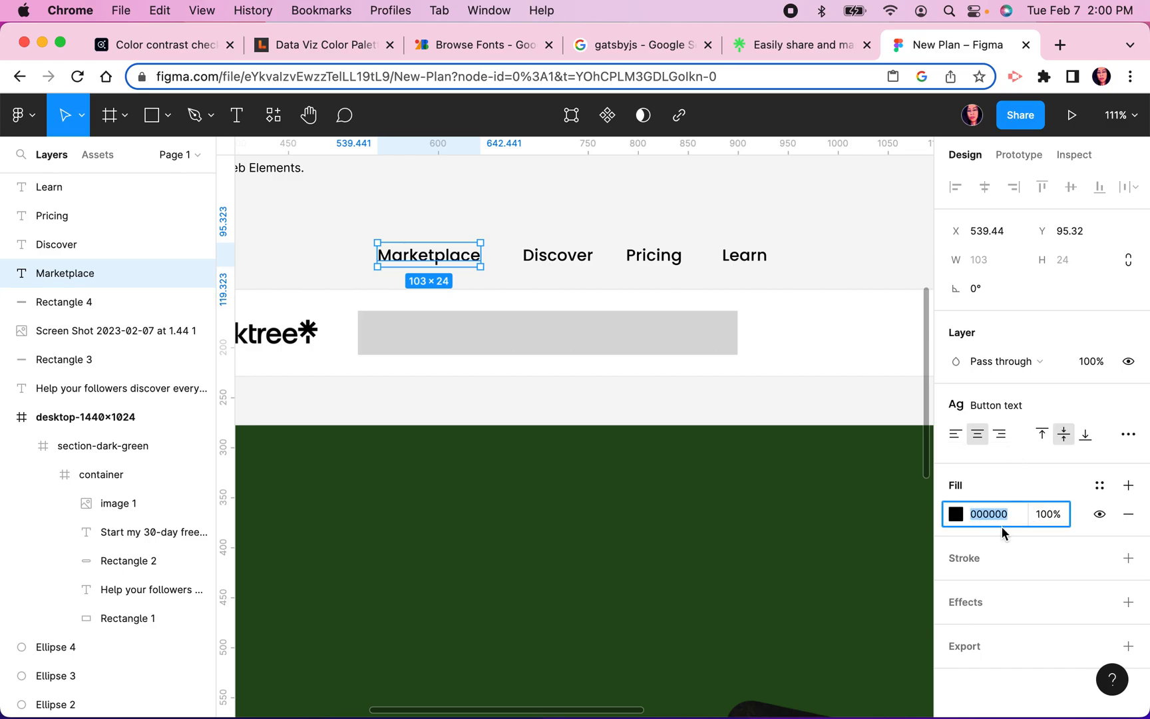
pyautogui.write('67b65F')
pyautogui.press('Return')
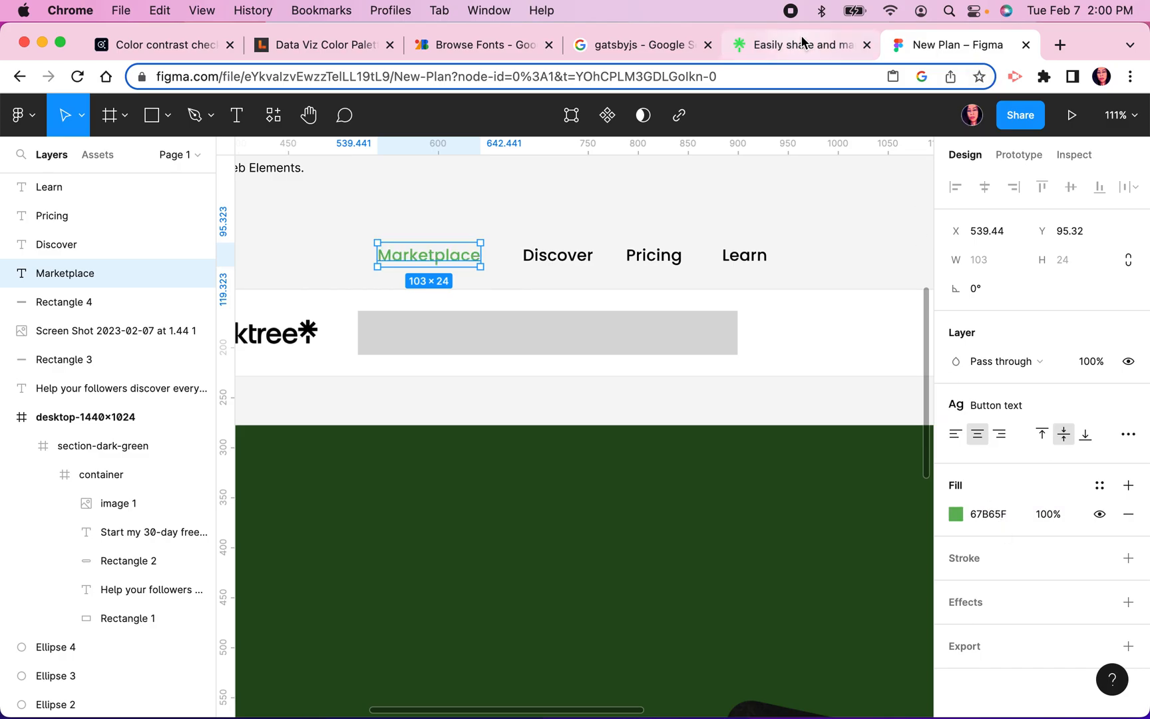
# Step: Recheck the Marketplace link's colour on the Linktree site, and correct the Figma "Marketplace" label's fill to 676B5F
pyautogui.click(802, 42)
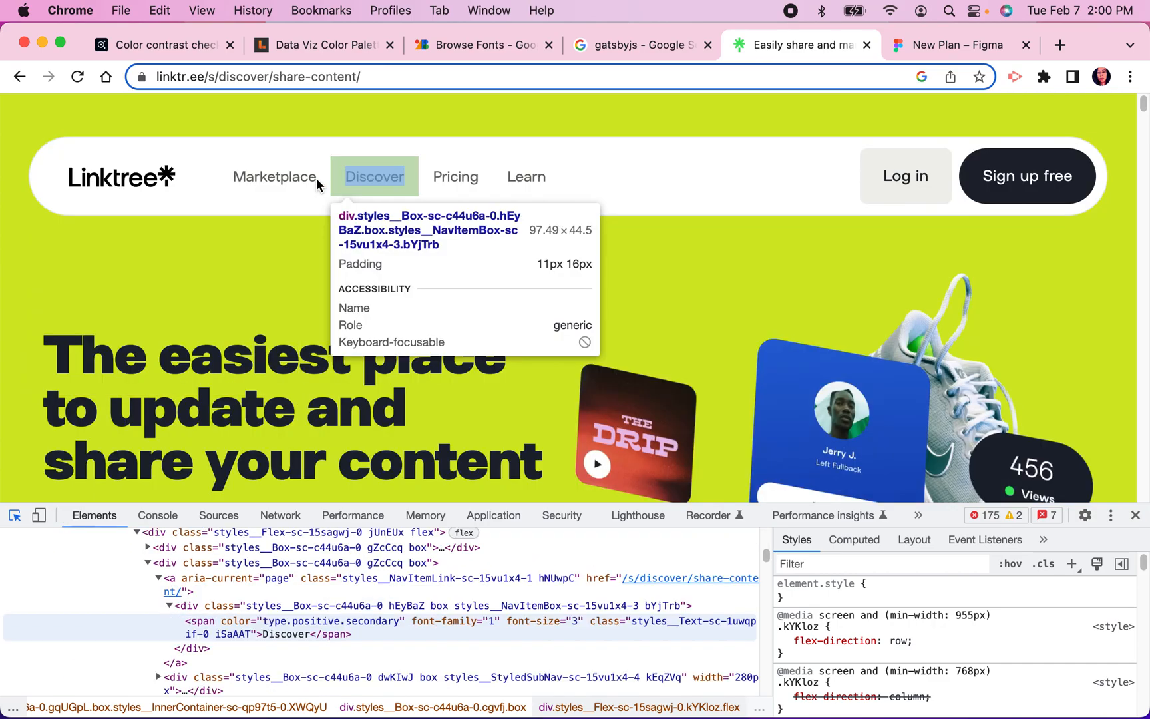
pyautogui.moveTo(311, 179)
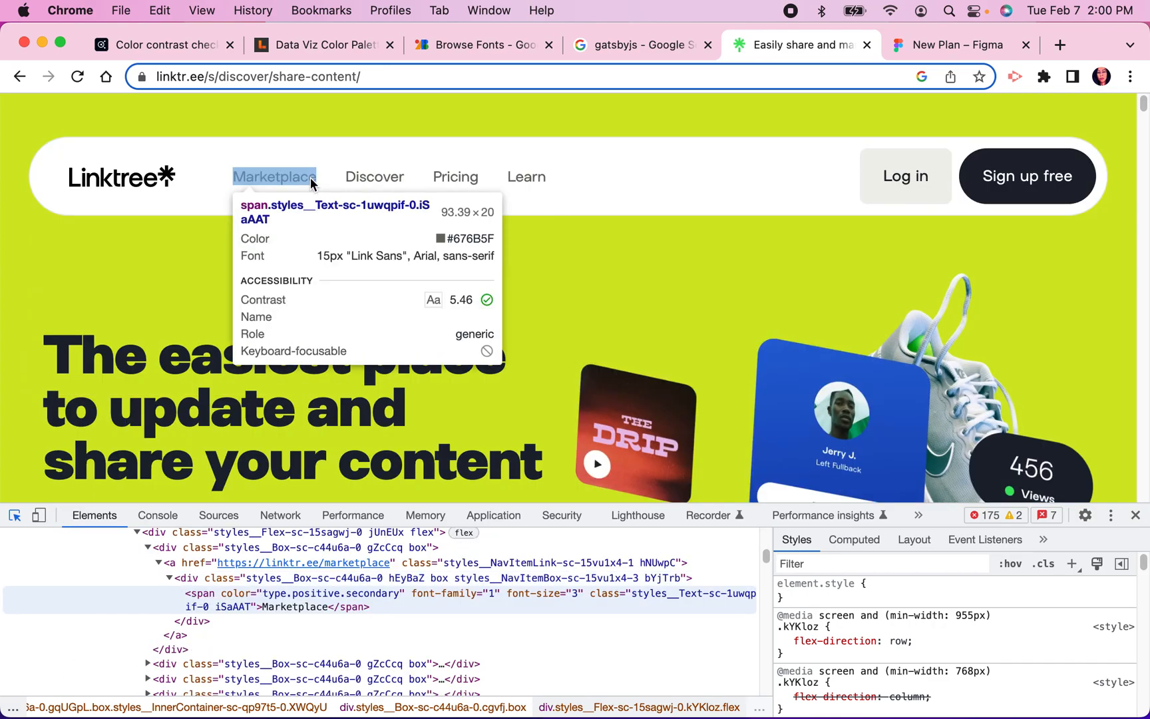
pyautogui.click(972, 44)
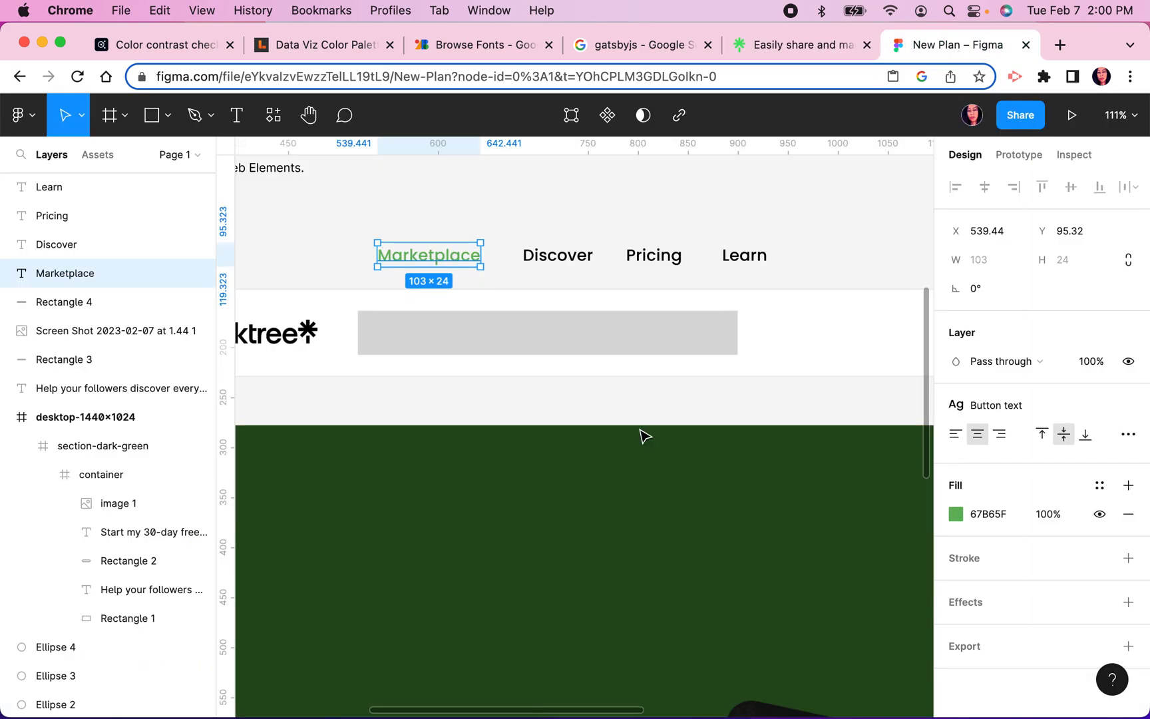
pyautogui.click(988, 516)
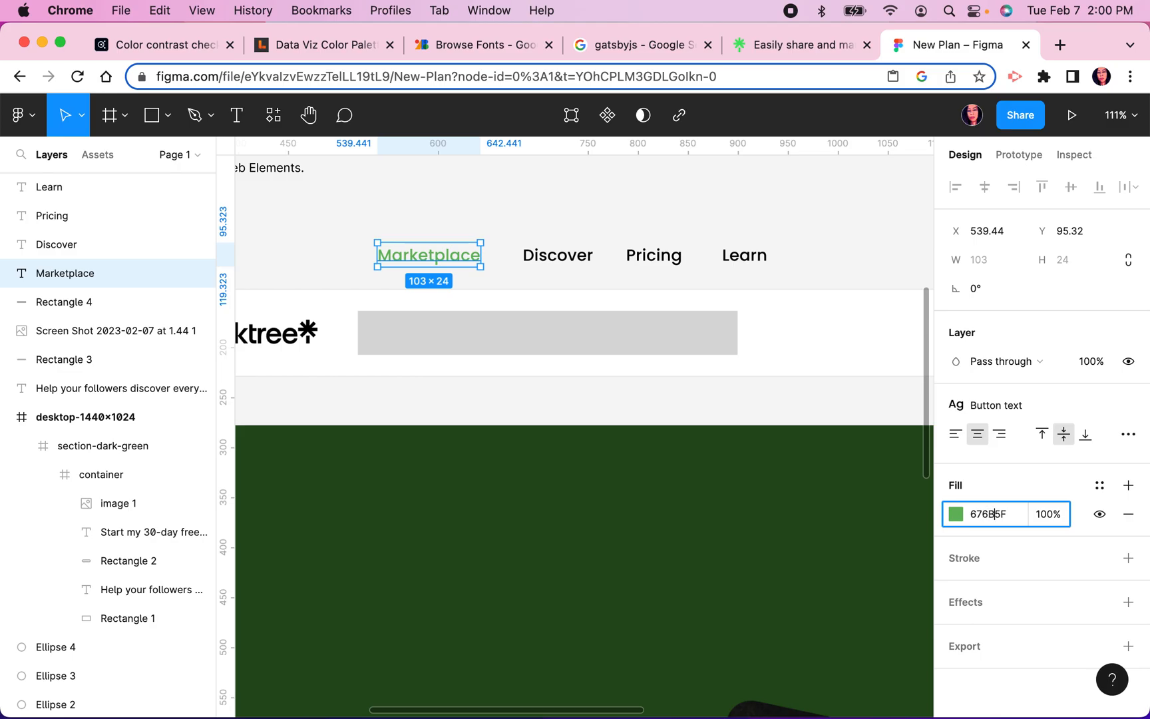
pyautogui.click(1019, 514)
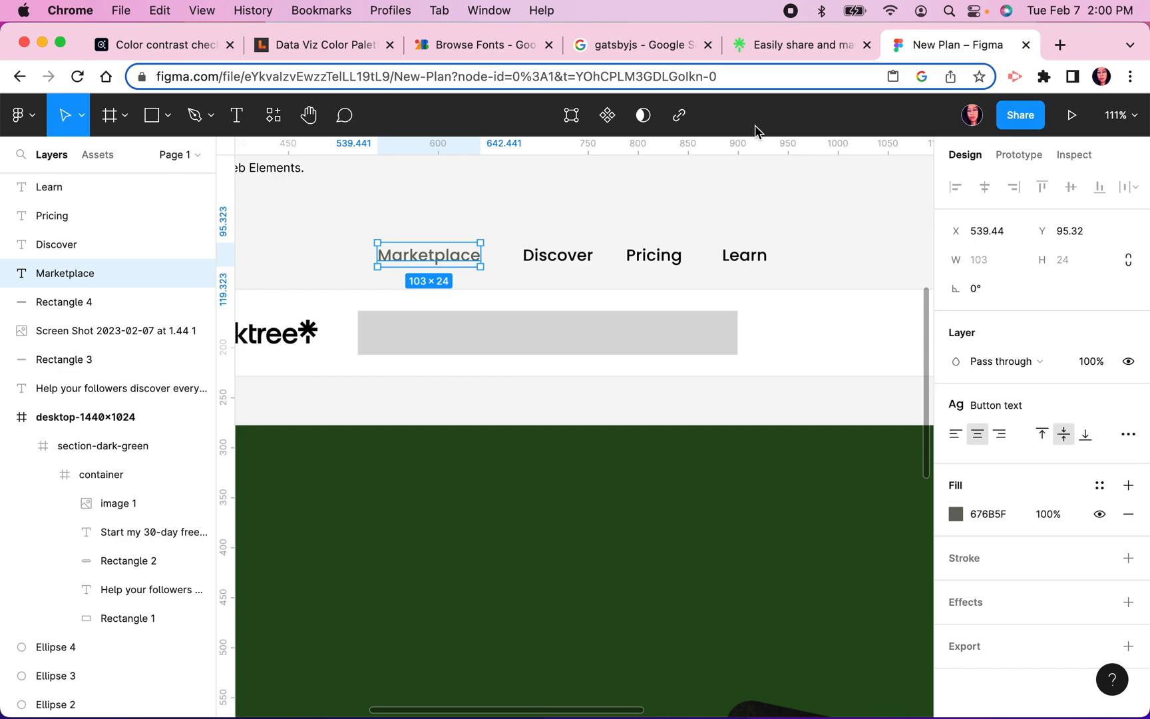
pyautogui.click(636, 224)
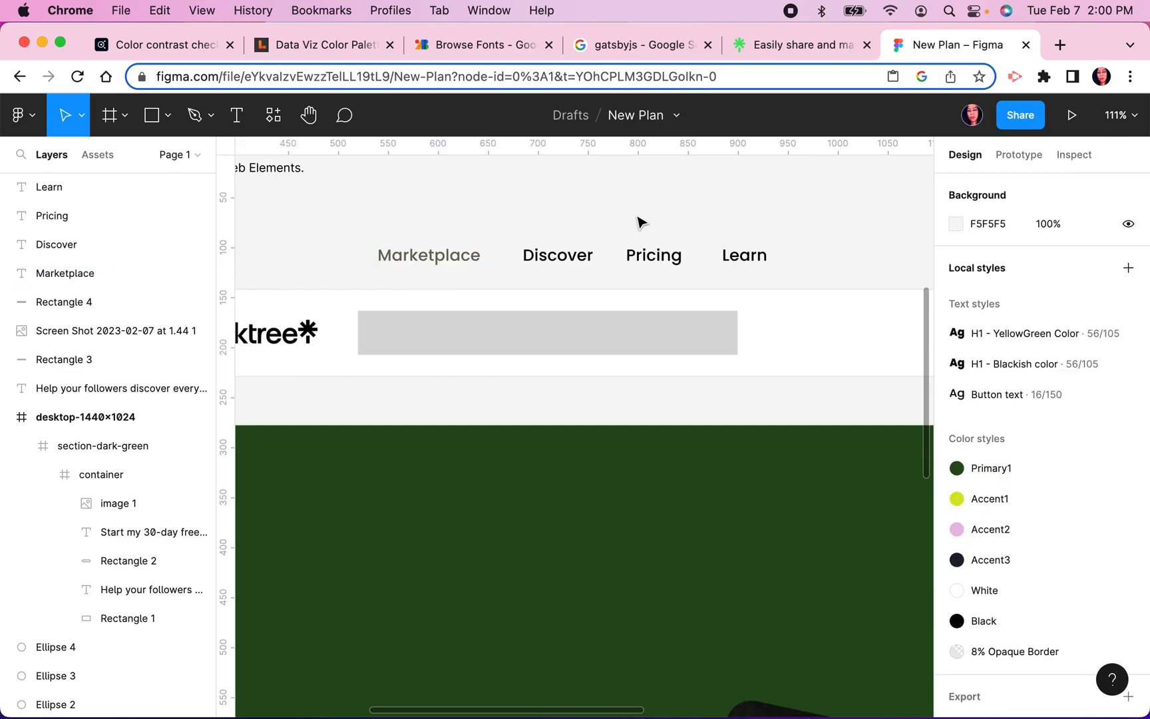
pyautogui.click(431, 259)
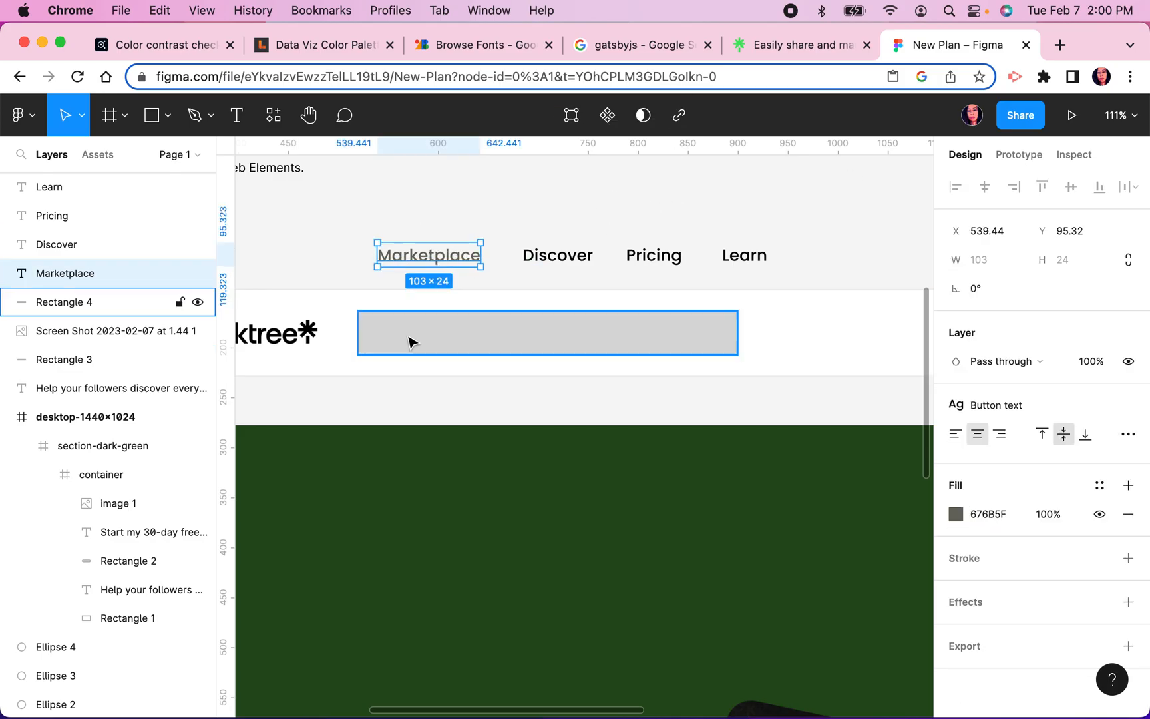
pyautogui.click(504, 212)
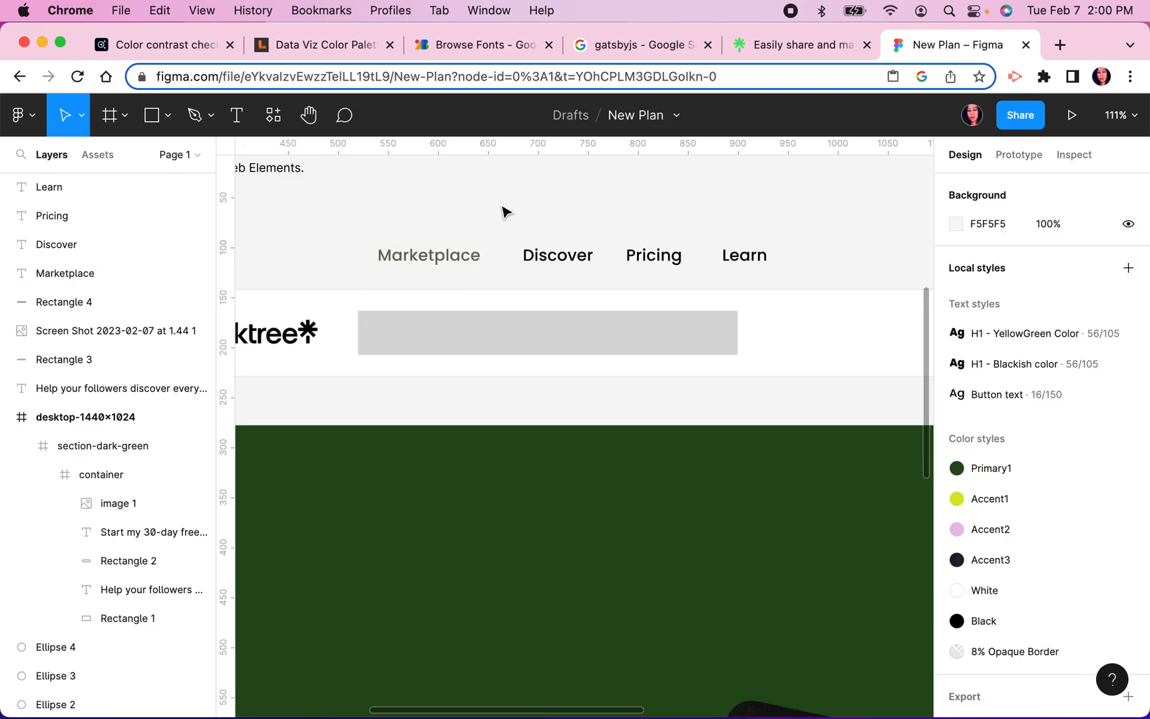
pyautogui.click(462, 260)
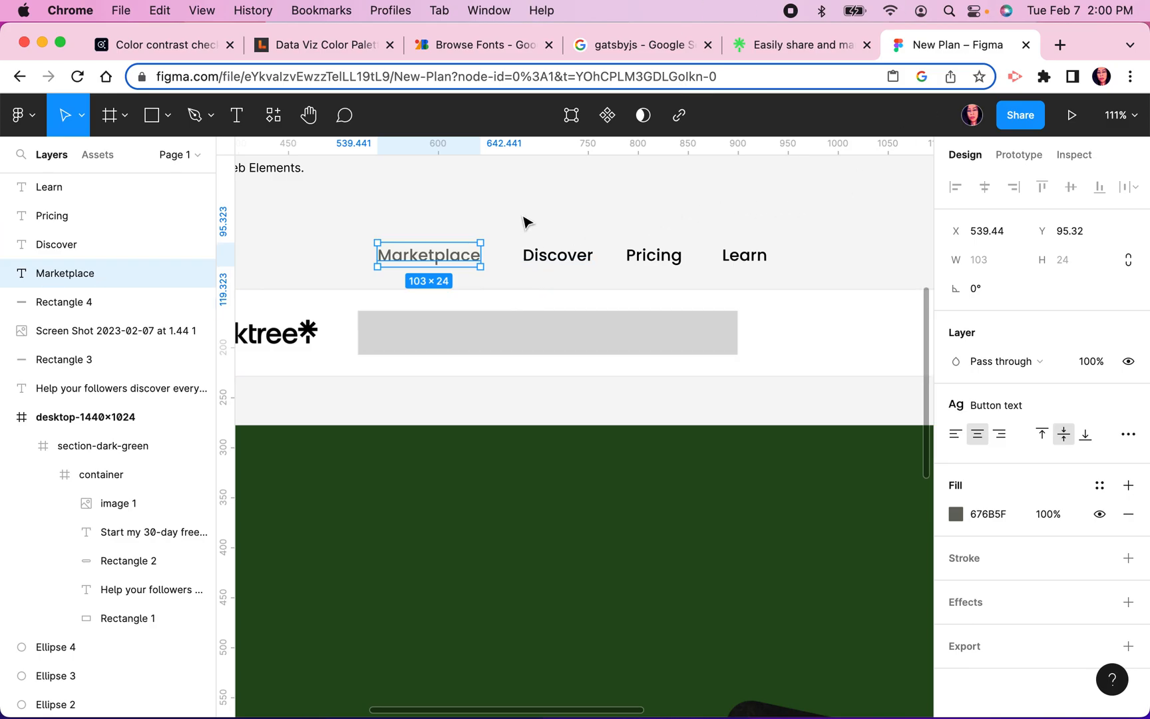
pyautogui.click(818, 50)
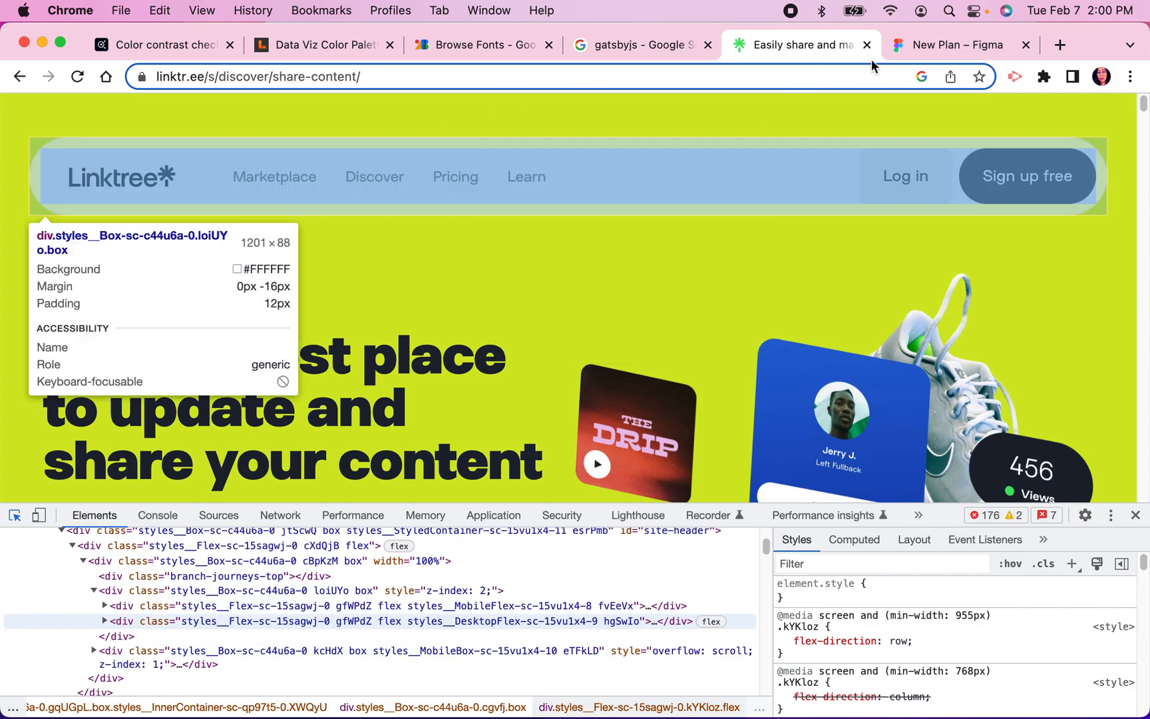
pyautogui.click(922, 53)
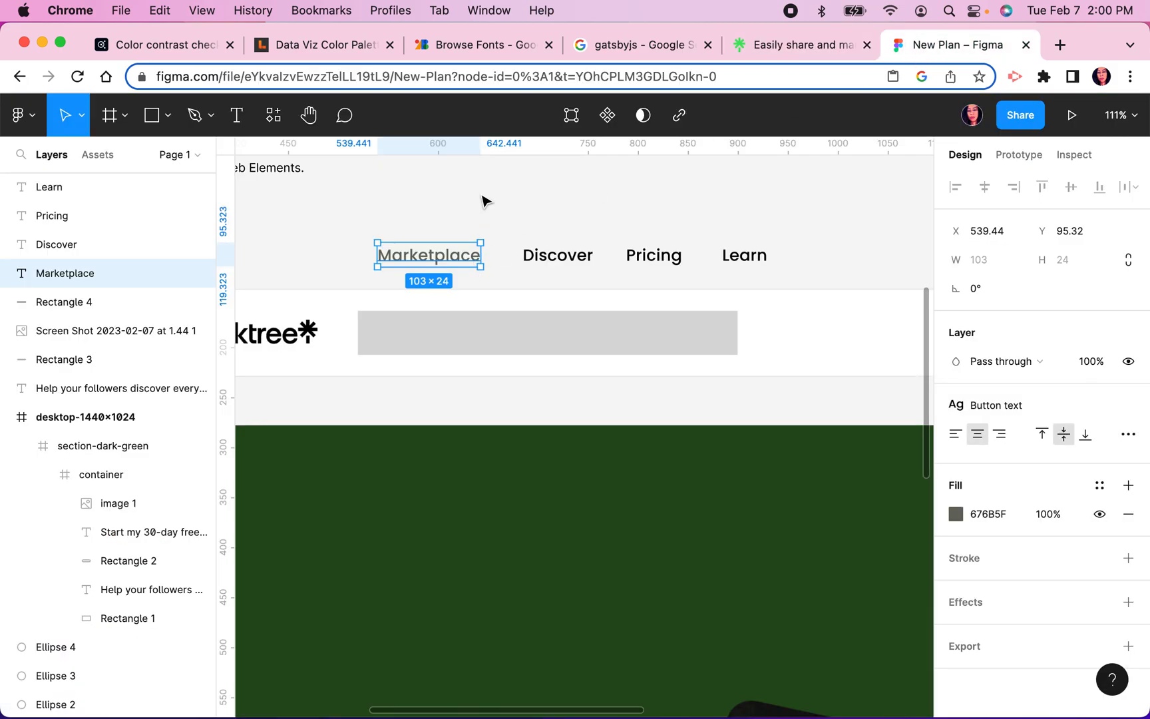
# Step: Examine the text style and colour used by the "Start my 30-day free trial" button label in the dark green section
pyautogui.scroll(-5, 488, 216)
pyautogui.scroll(-5, 629, 351)
pyautogui.hscroll(-4, 629, 352)
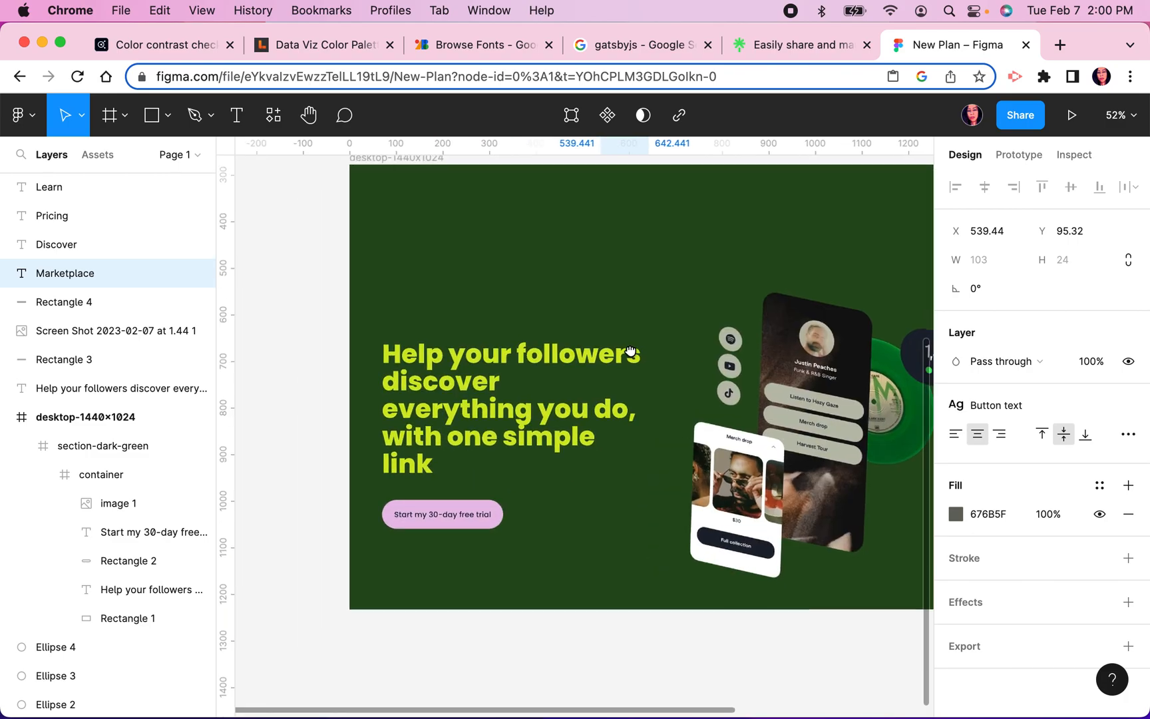
pyautogui.scroll(5, 426, 539)
pyautogui.scroll(5, 533, 483)
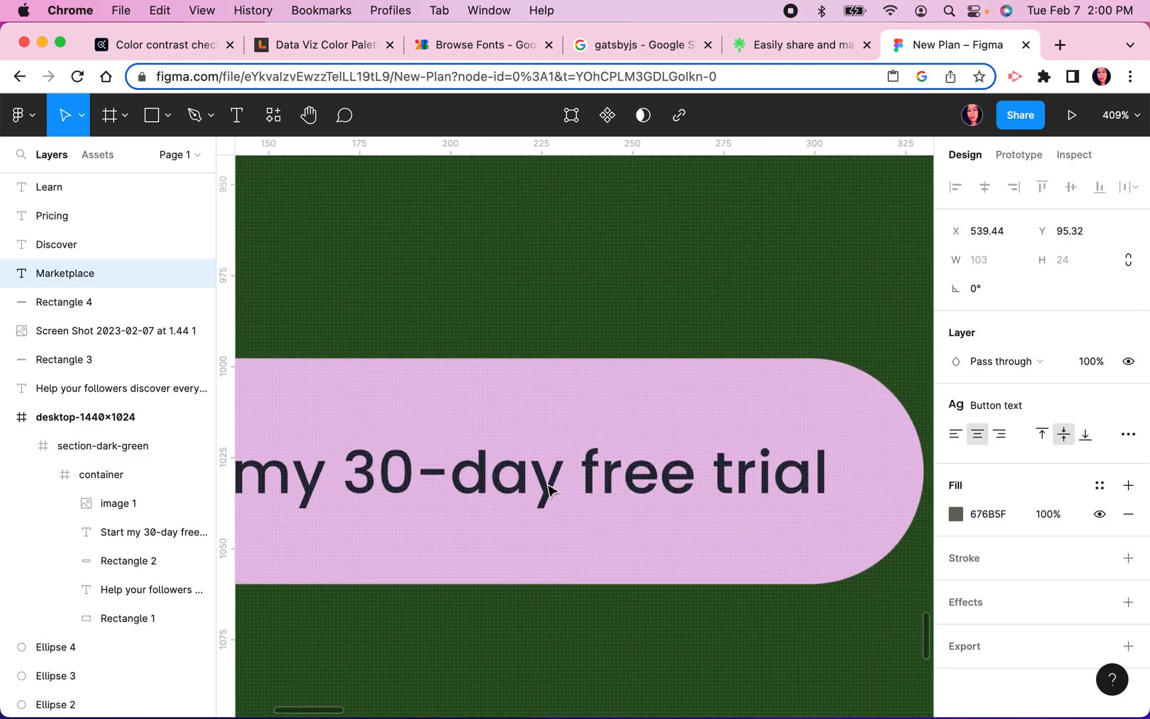
pyautogui.click(549, 488)
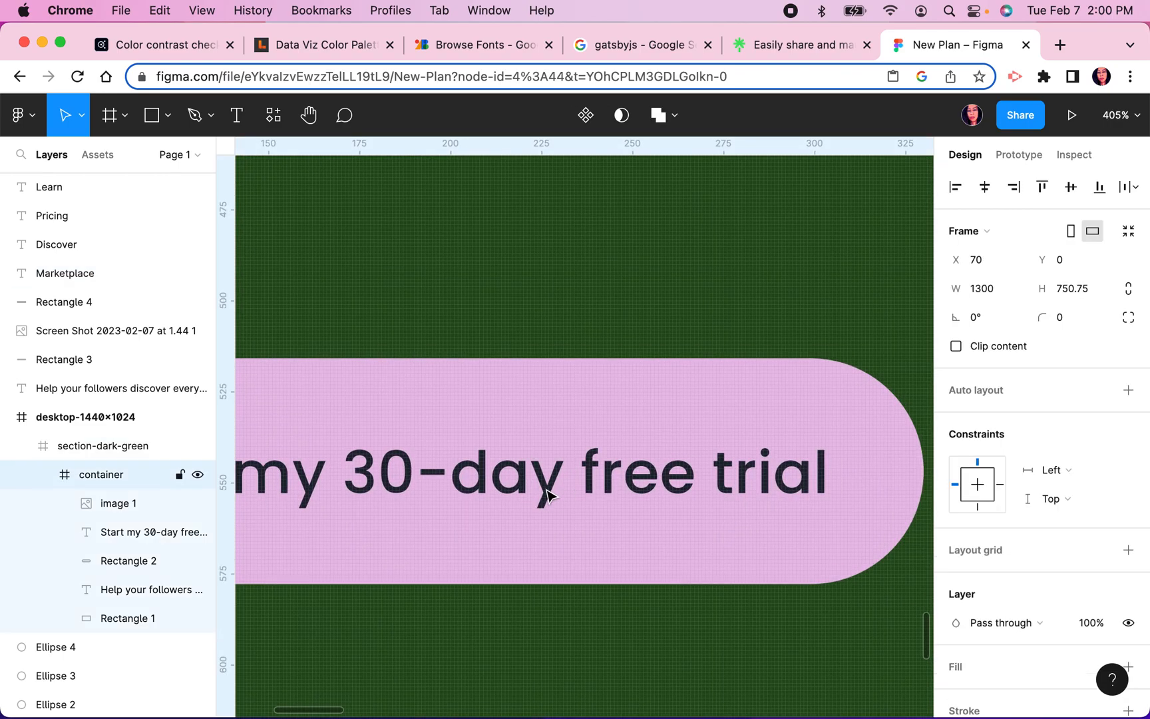
pyautogui.doubleClick(547, 494)
pyautogui.doubleClick(548, 493)
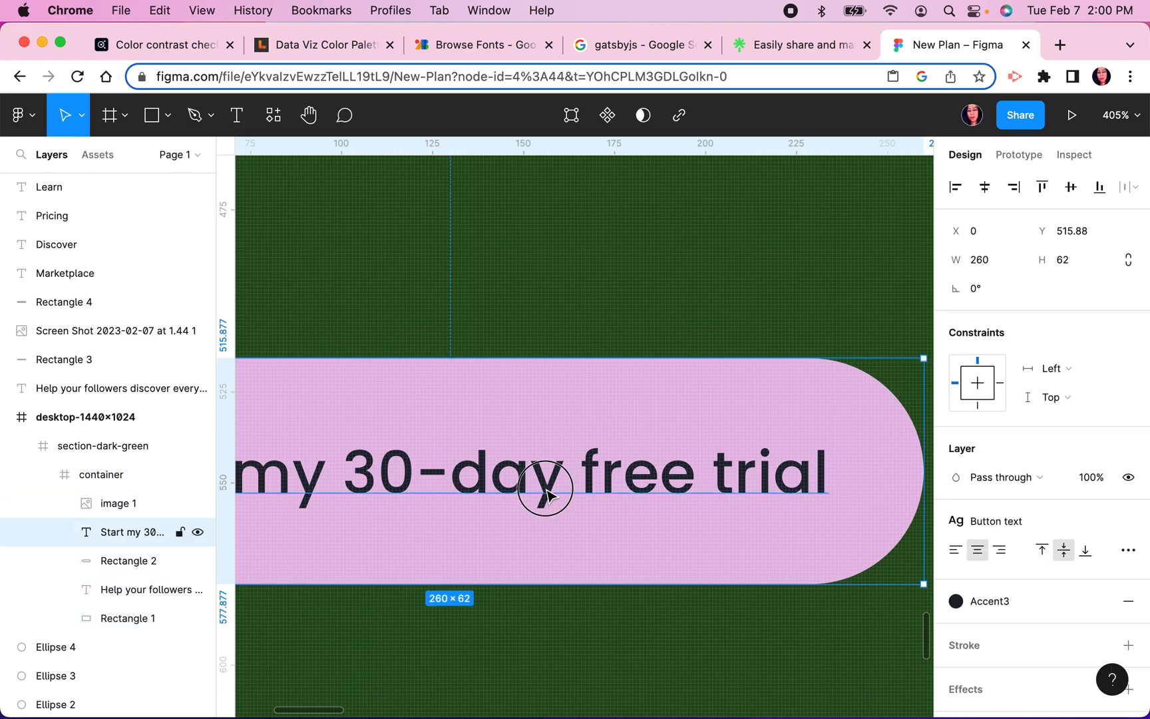
pyautogui.scroll(-10, 571, 480)
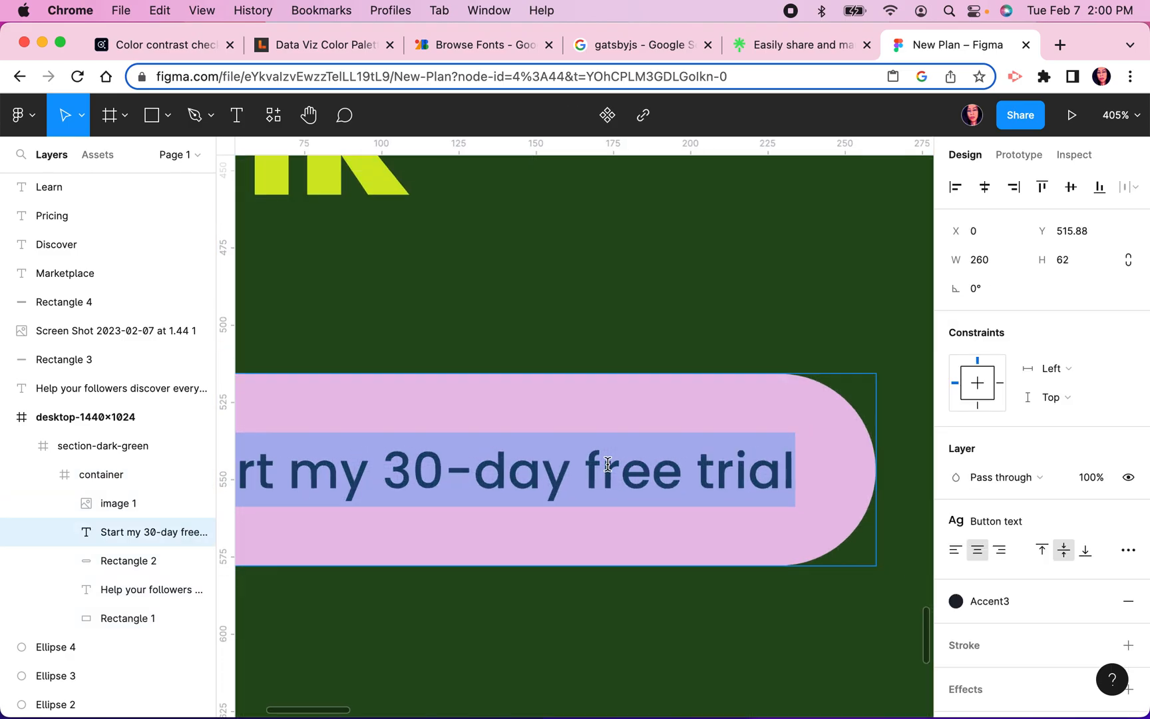
pyautogui.press('Escape')
pyautogui.scroll(5, 373, 300)
pyautogui.hscroll(3, 373, 300)
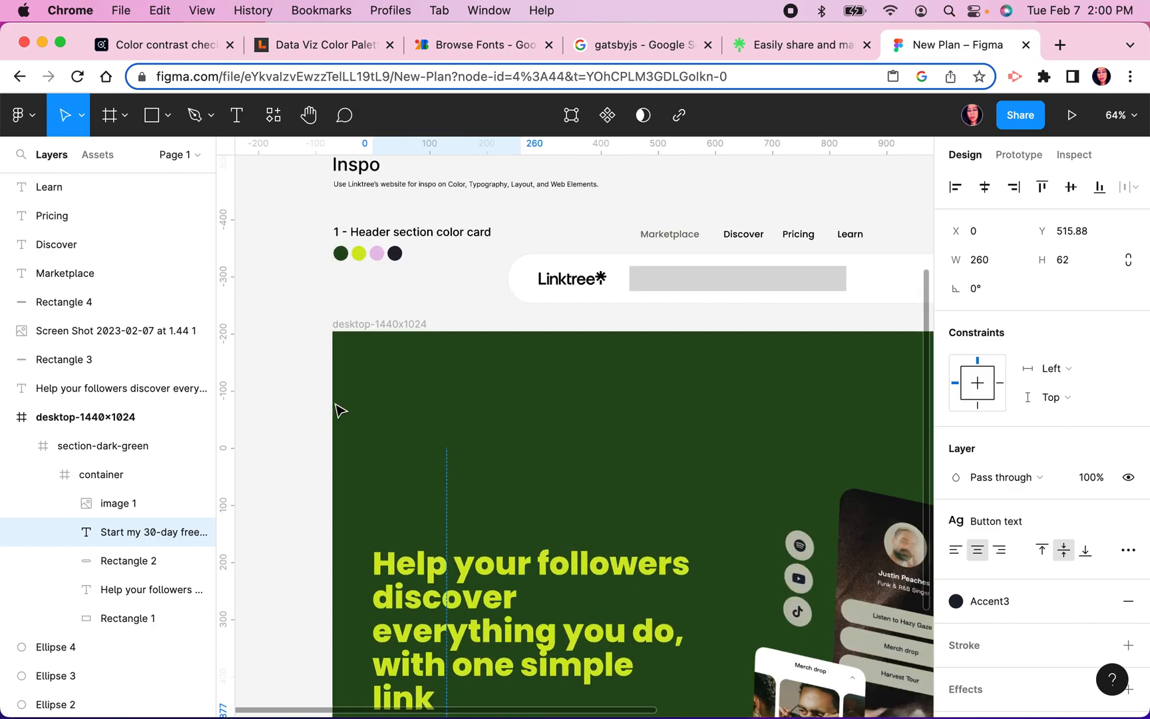
# Step: Detach the "Button text" style from the "Marketplace" navigation label
pyautogui.click(680, 234)
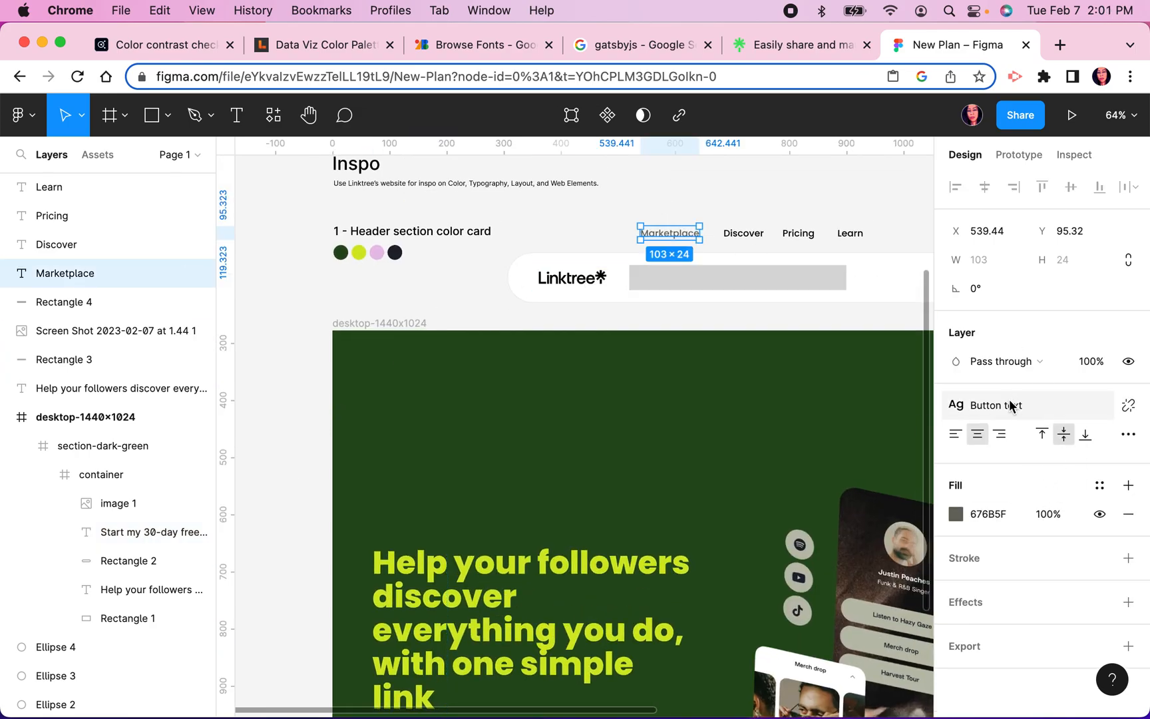
pyautogui.click(1128, 405)
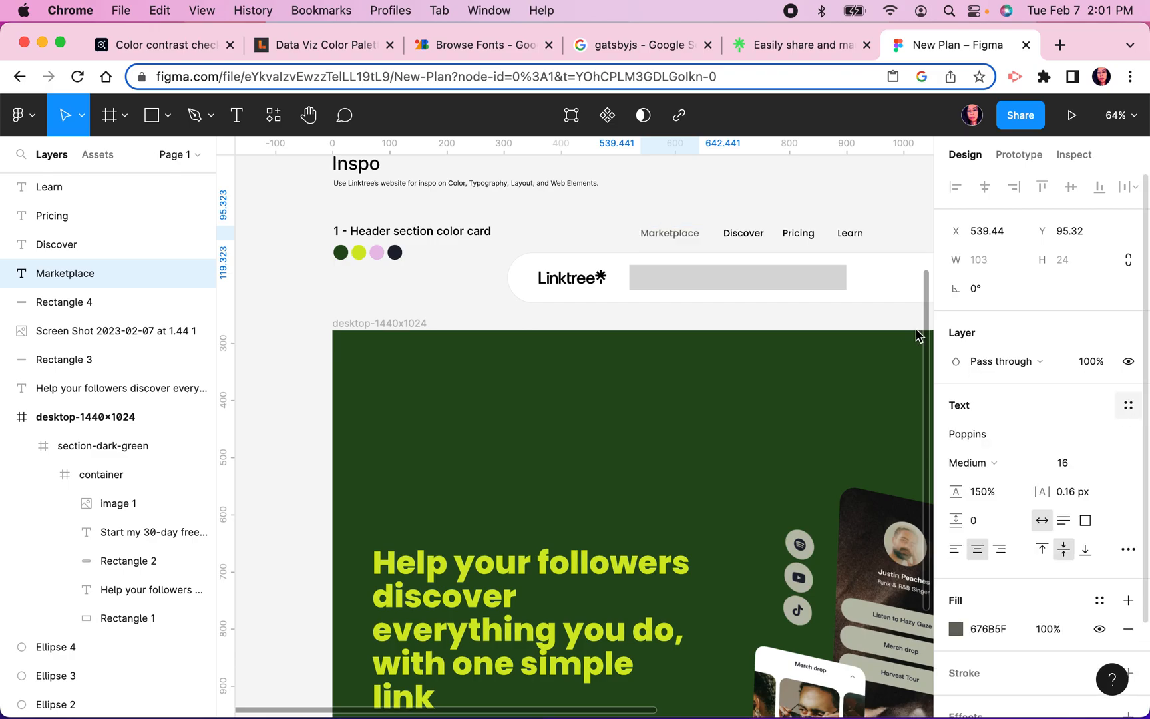
pyautogui.click(822, 198)
# Step: Check the Marketplace link's font size on the Linktree site, and set the Figma "Marketplace" label's font size to 15
pyautogui.scroll(5, 650, 243)
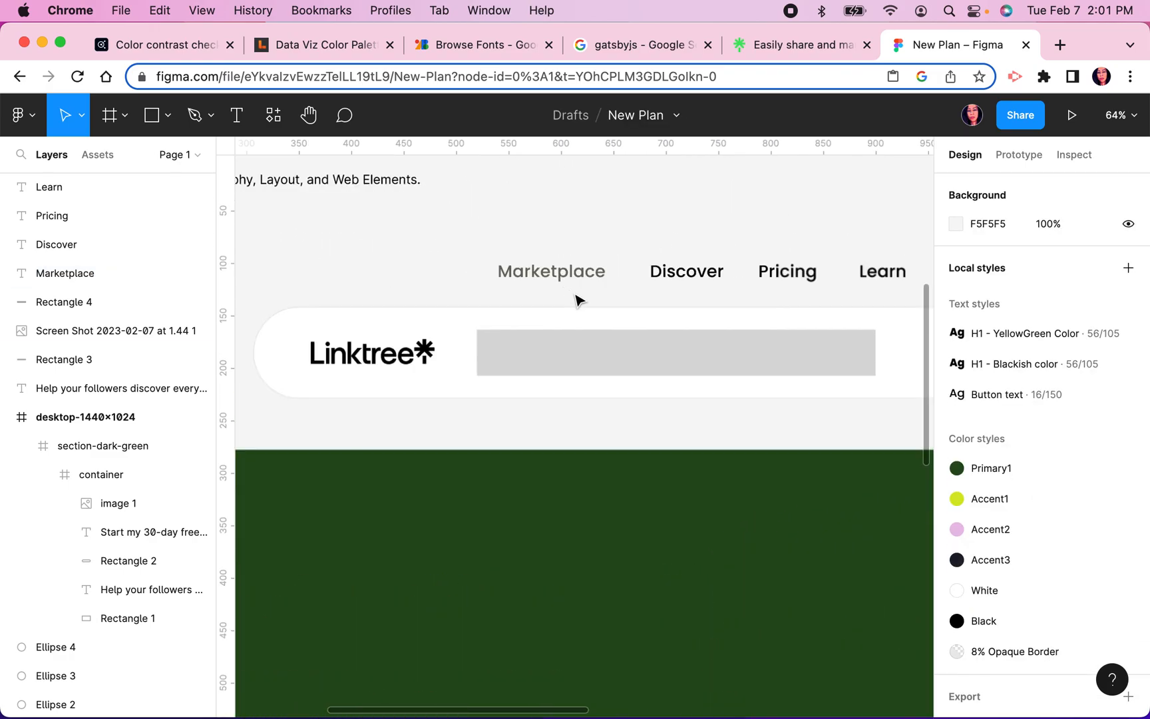
pyautogui.scroll(10, 649, 239)
pyautogui.click(493, 291)
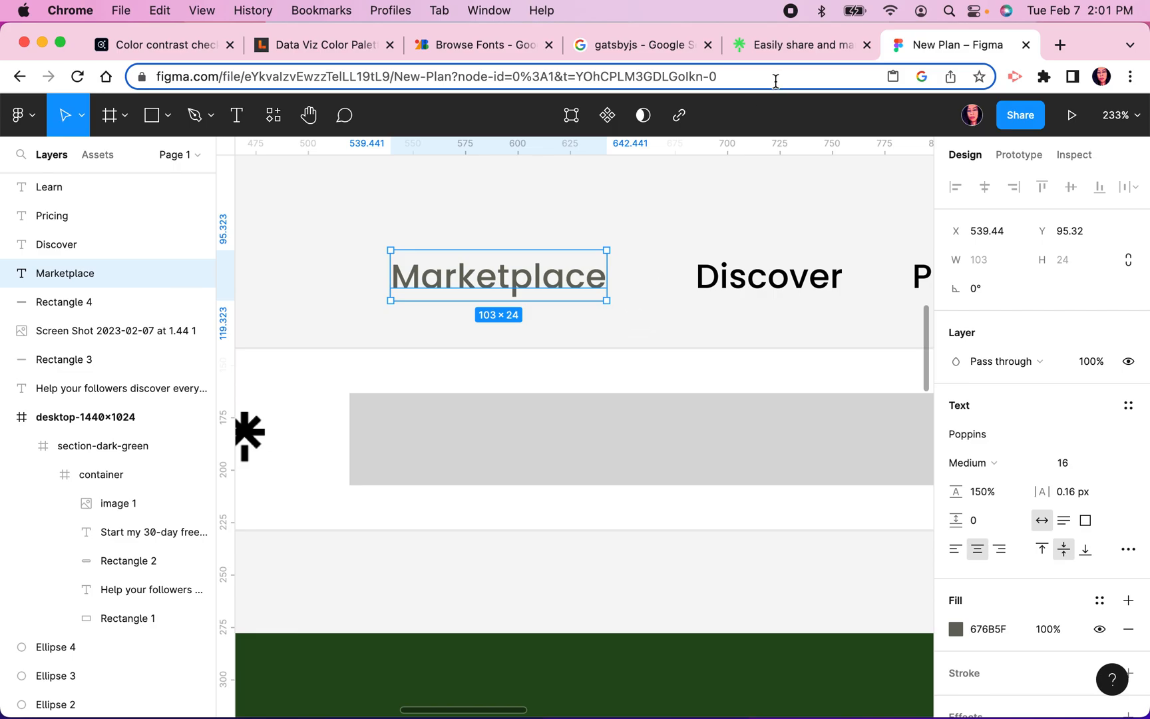
pyautogui.click(789, 45)
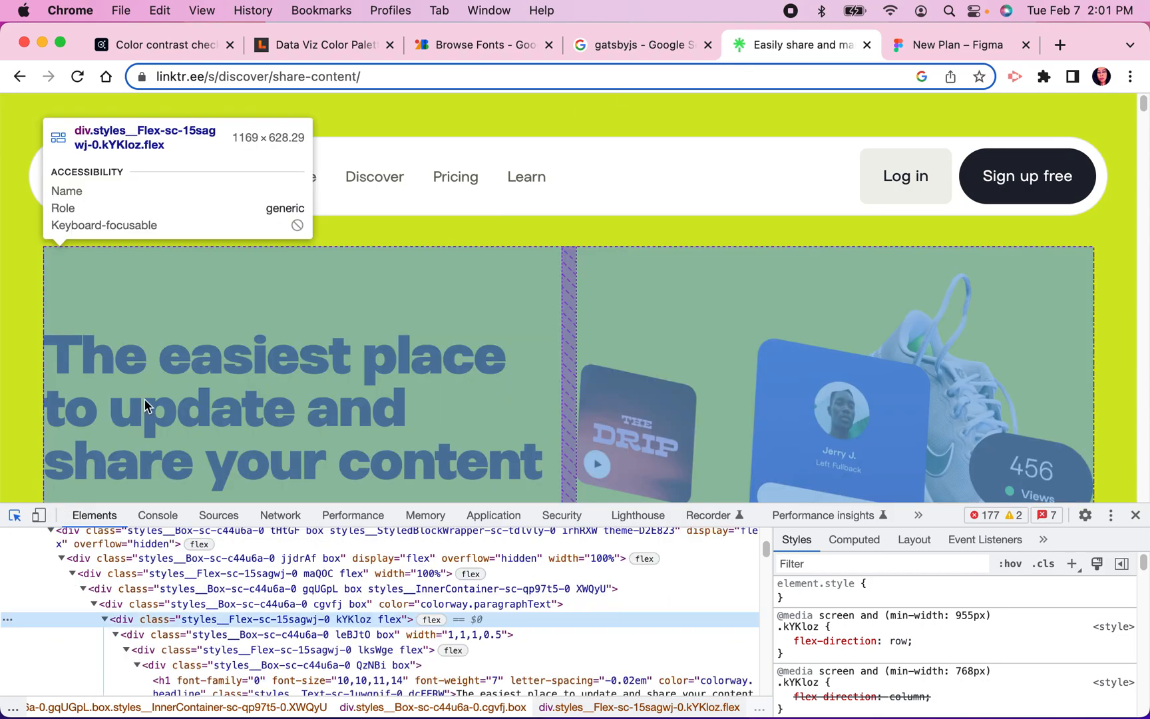
pyautogui.moveTo(273, 176)
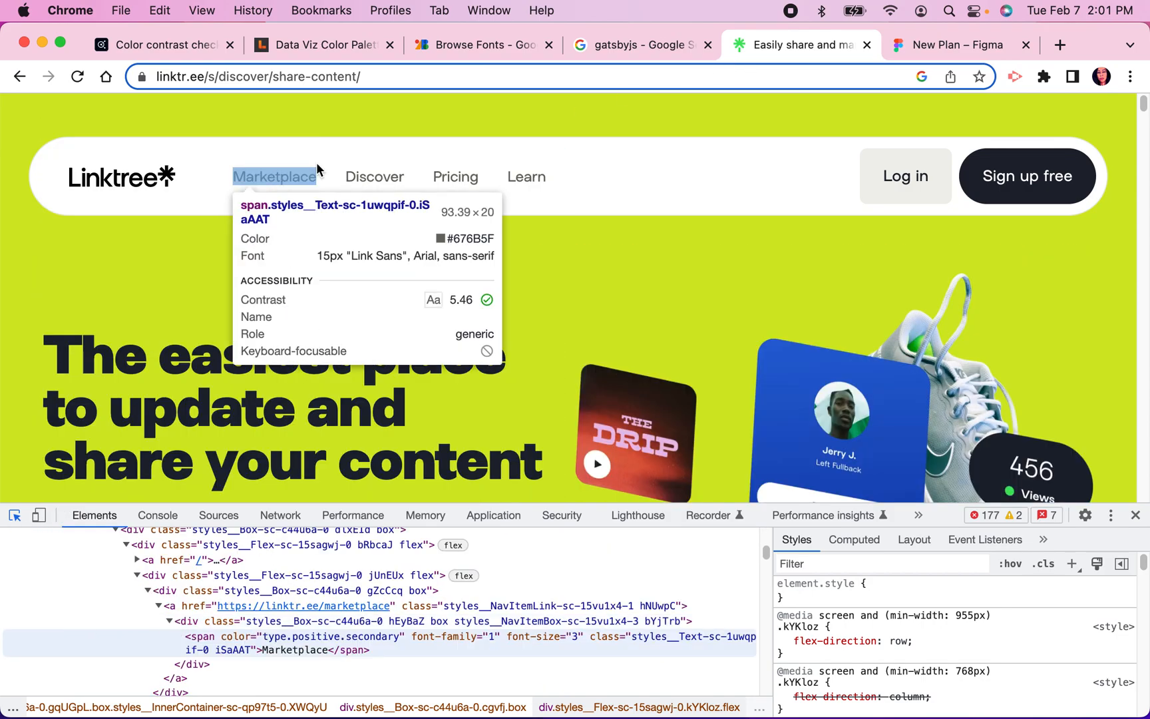
pyautogui.click(949, 45)
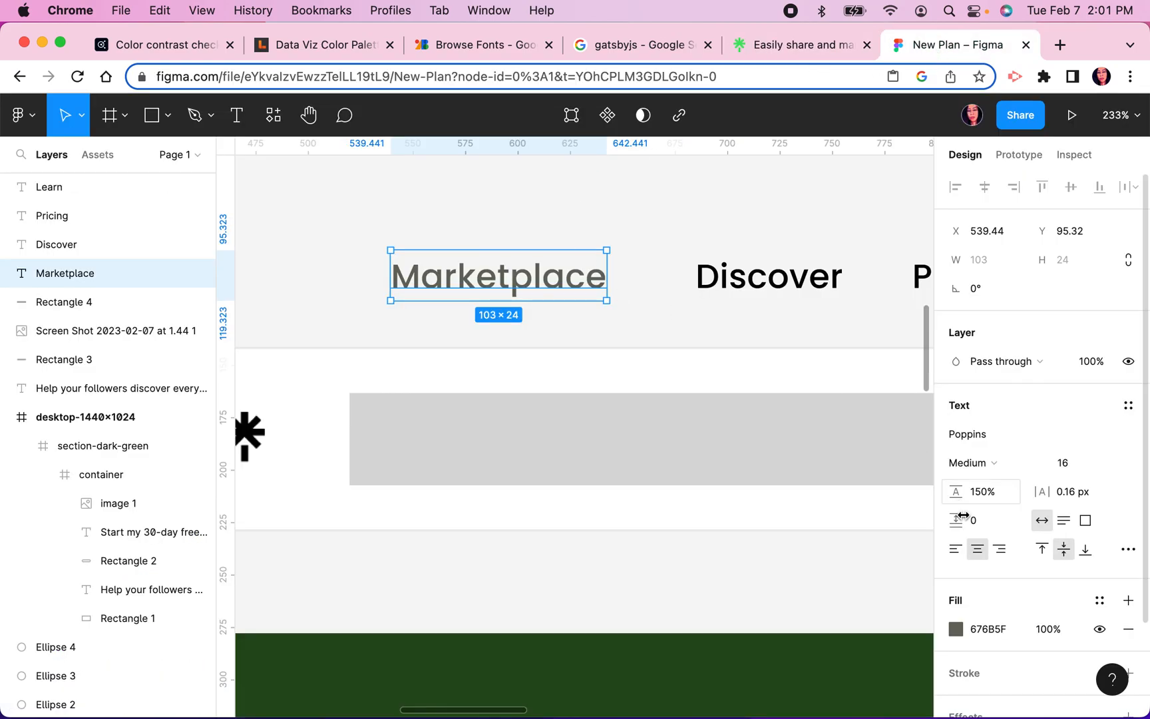
pyautogui.click(1072, 466)
pyautogui.press('Down')
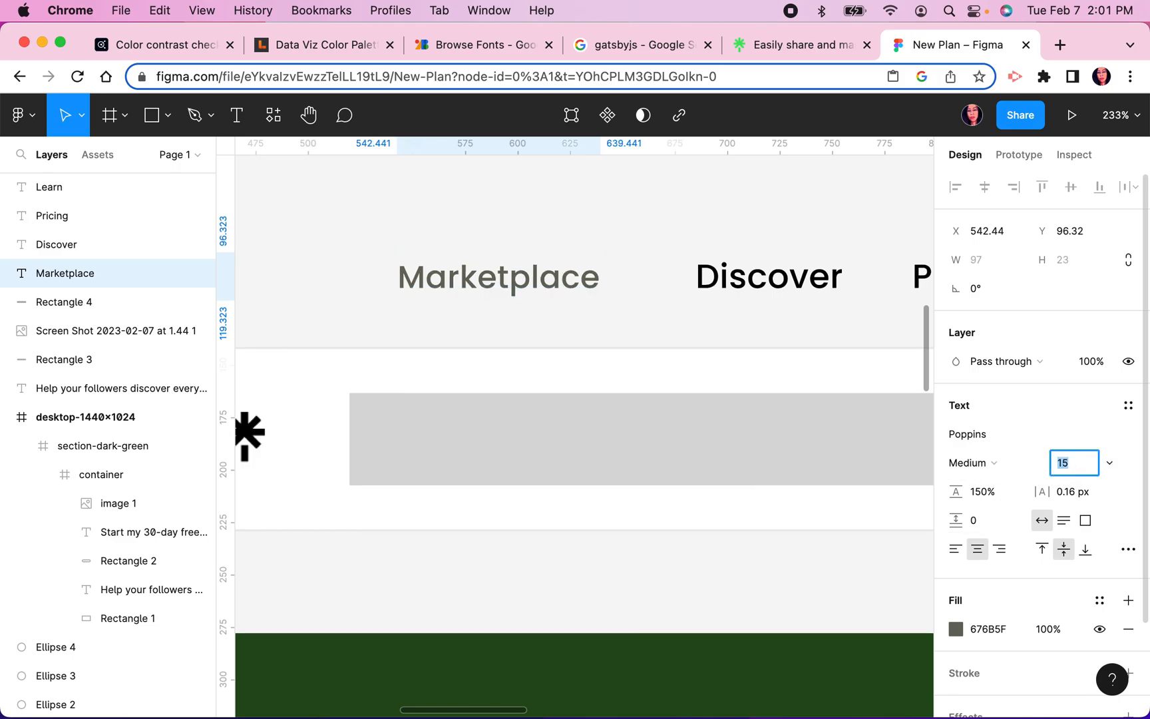
pyautogui.click(678, 207)
# Step: Inspect the Marketplace link's text styles on the Linktree site, and compare them with the Figma "Marketplace" label's text settings
pyautogui.click(815, 42)
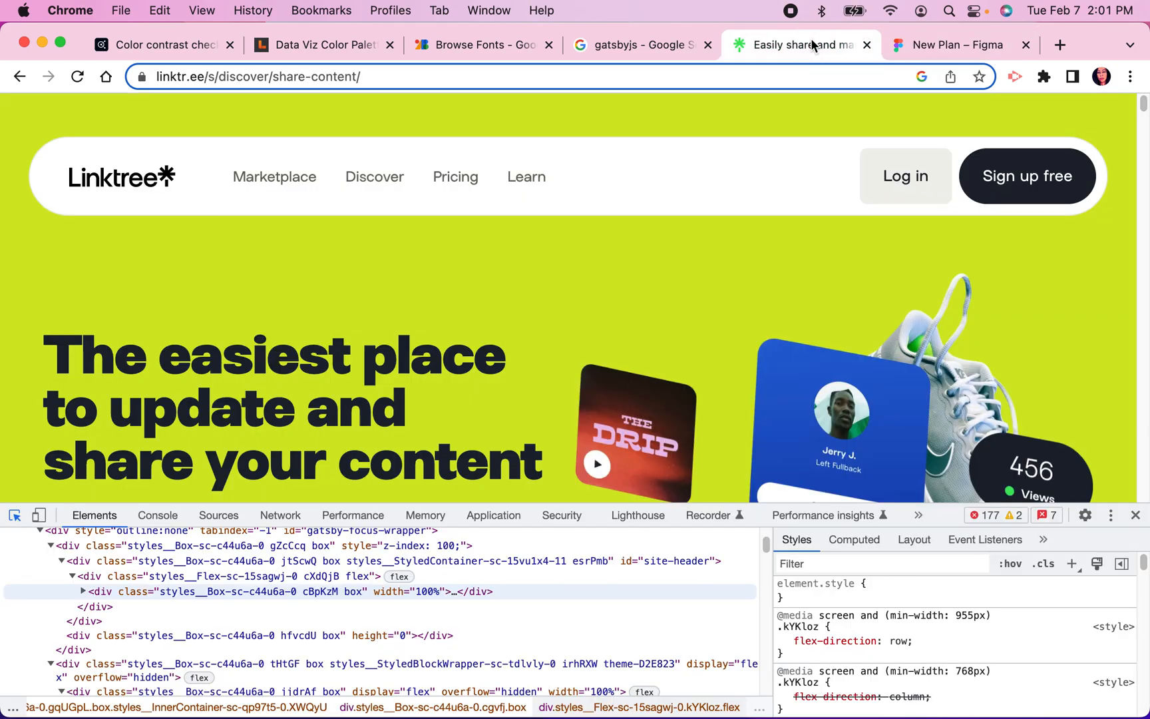
pyautogui.click(15, 514)
pyautogui.moveTo(265, 174)
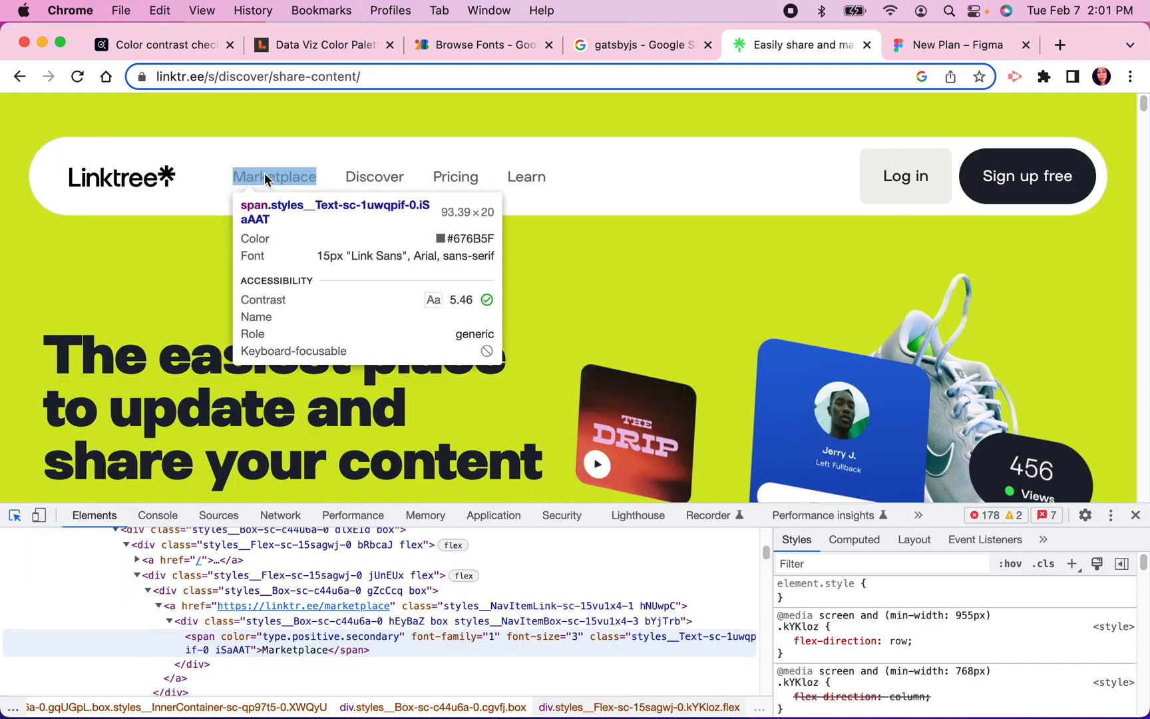
pyautogui.click(264, 173)
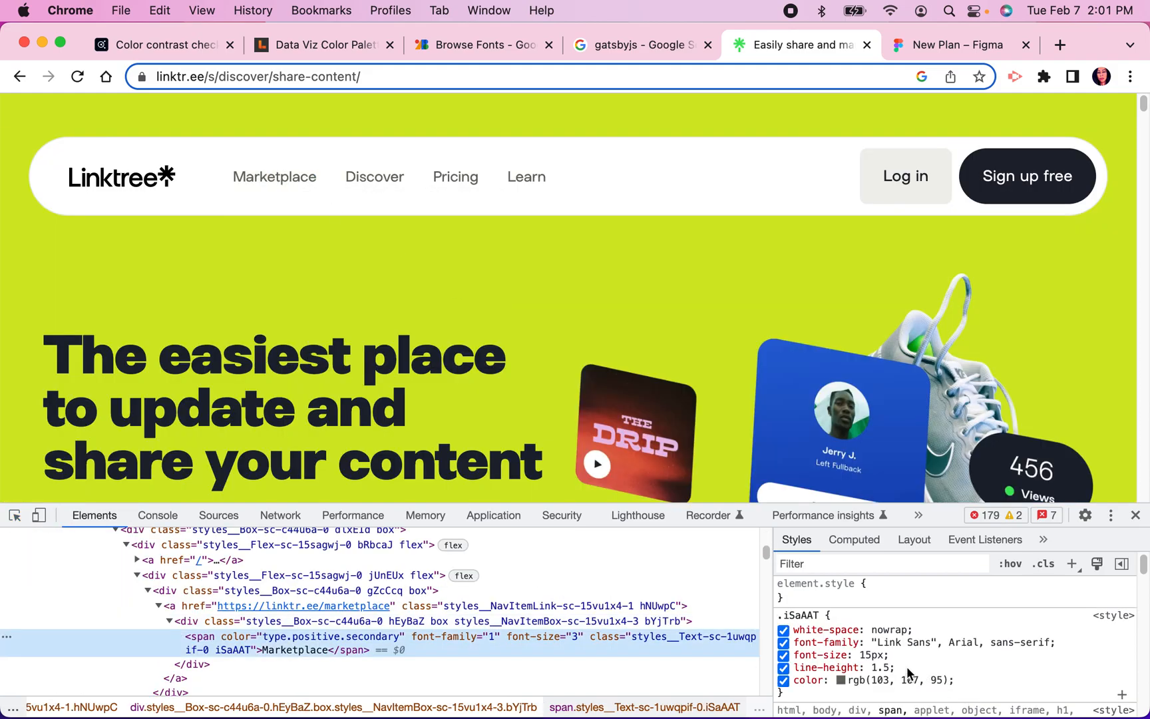
pyautogui.click(947, 45)
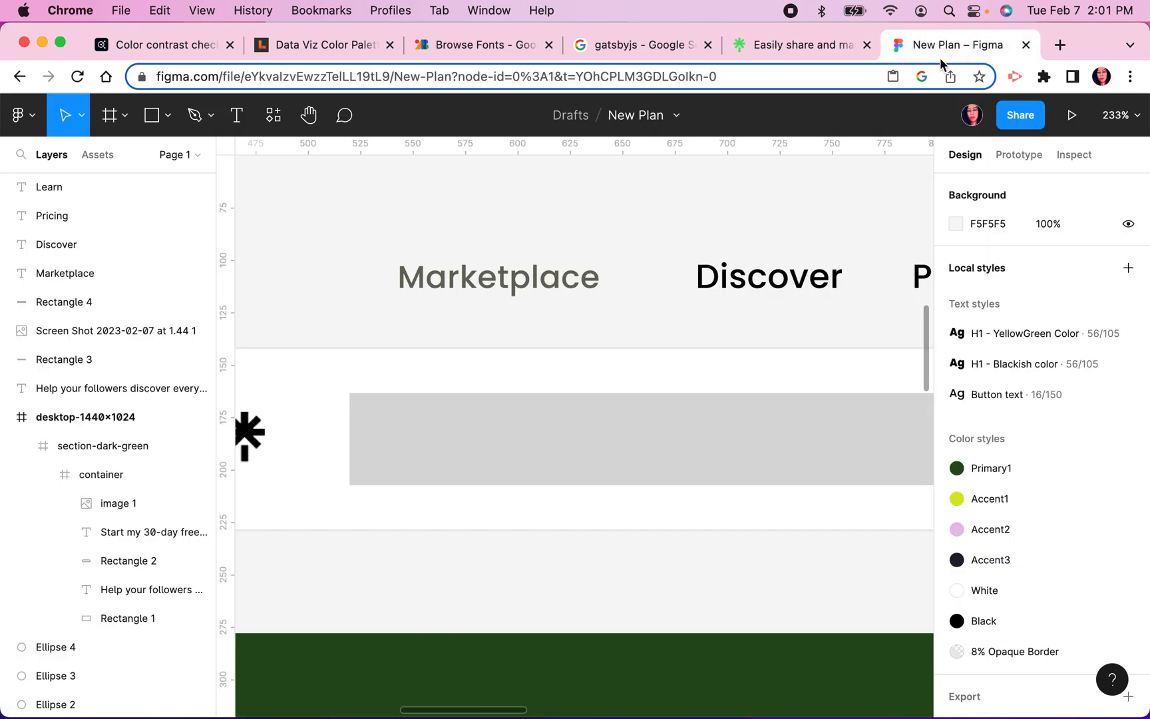
pyautogui.click(542, 288)
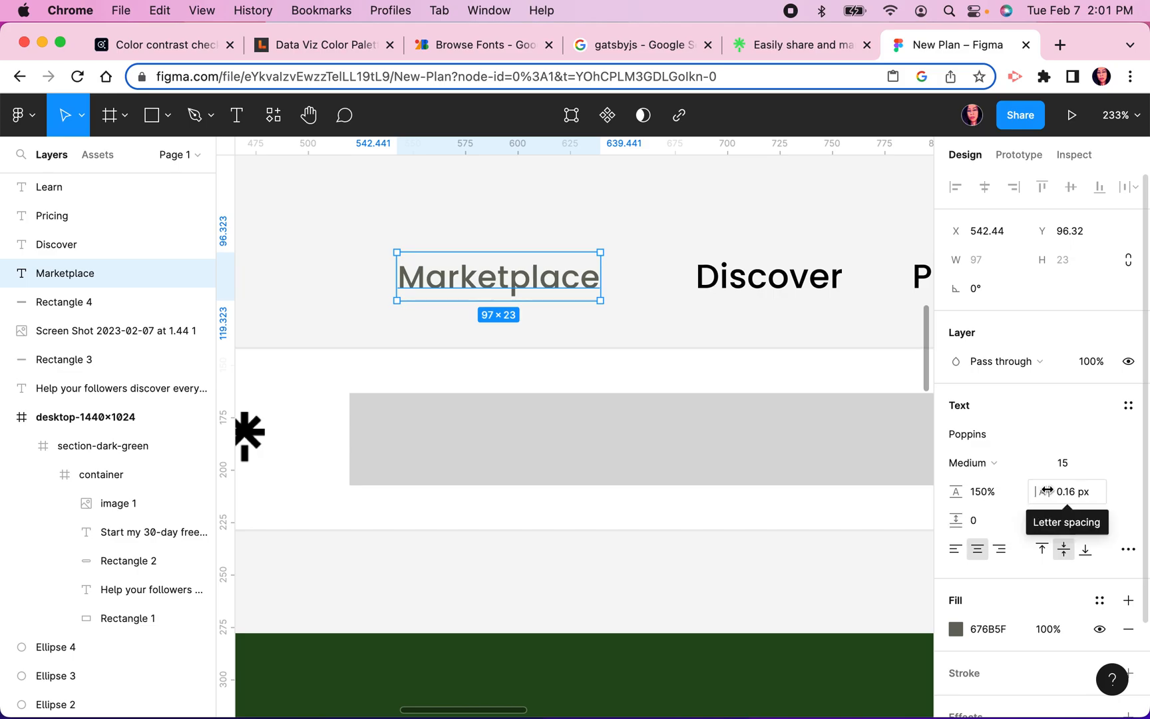
# Step: Return to the Linktree site, read through the Marketplace span's CSS rules and filter them for "letter-spacing" with the developer tools enlarged
pyautogui.click(789, 52)
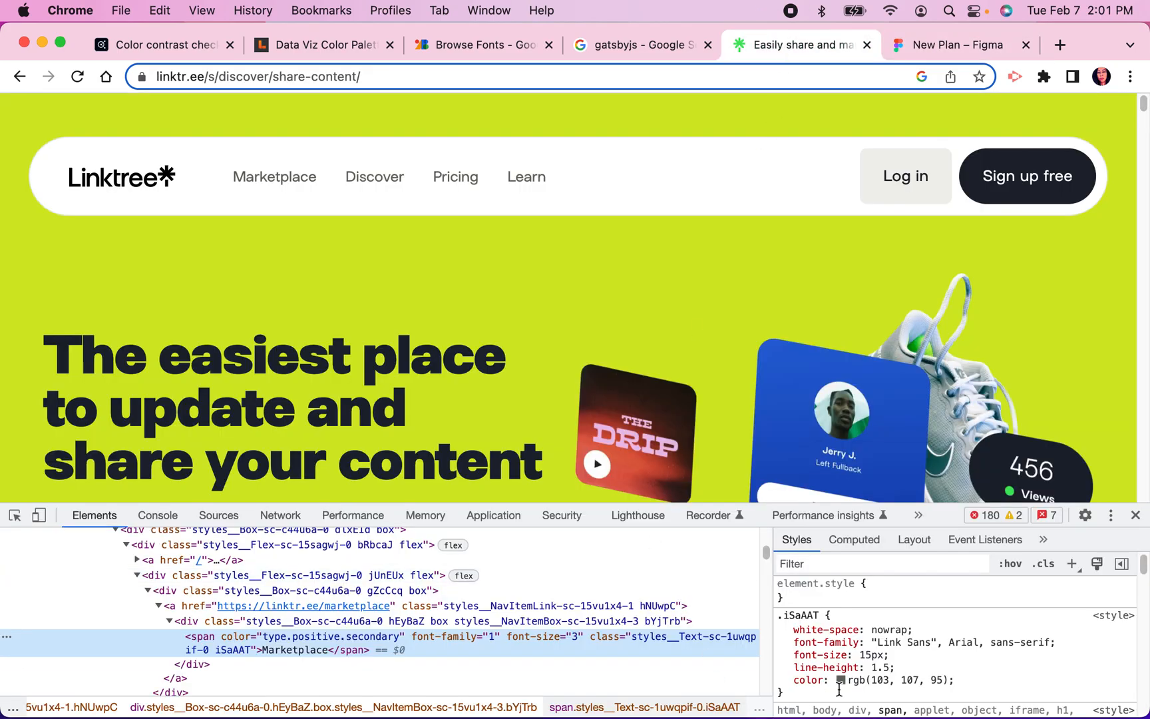
pyautogui.scroll(-5, 886, 669)
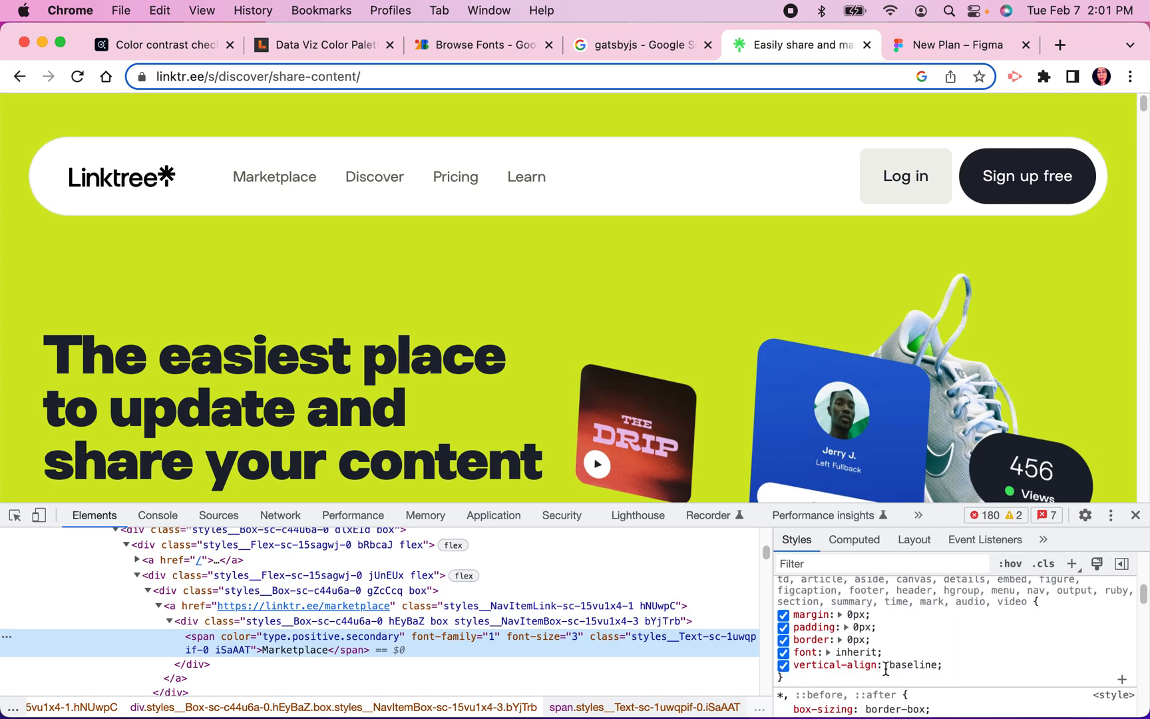
pyautogui.scroll(-2, 944, 668)
pyautogui.scroll(-5, 953, 671)
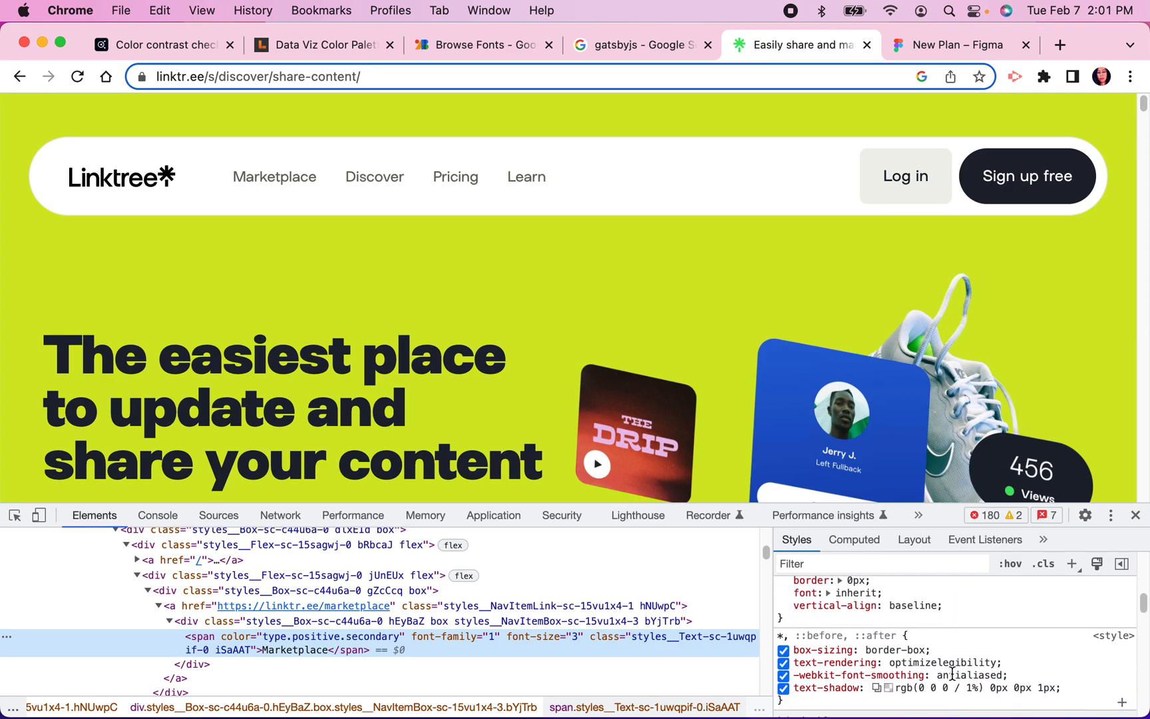
pyautogui.scroll(-5, 952, 673)
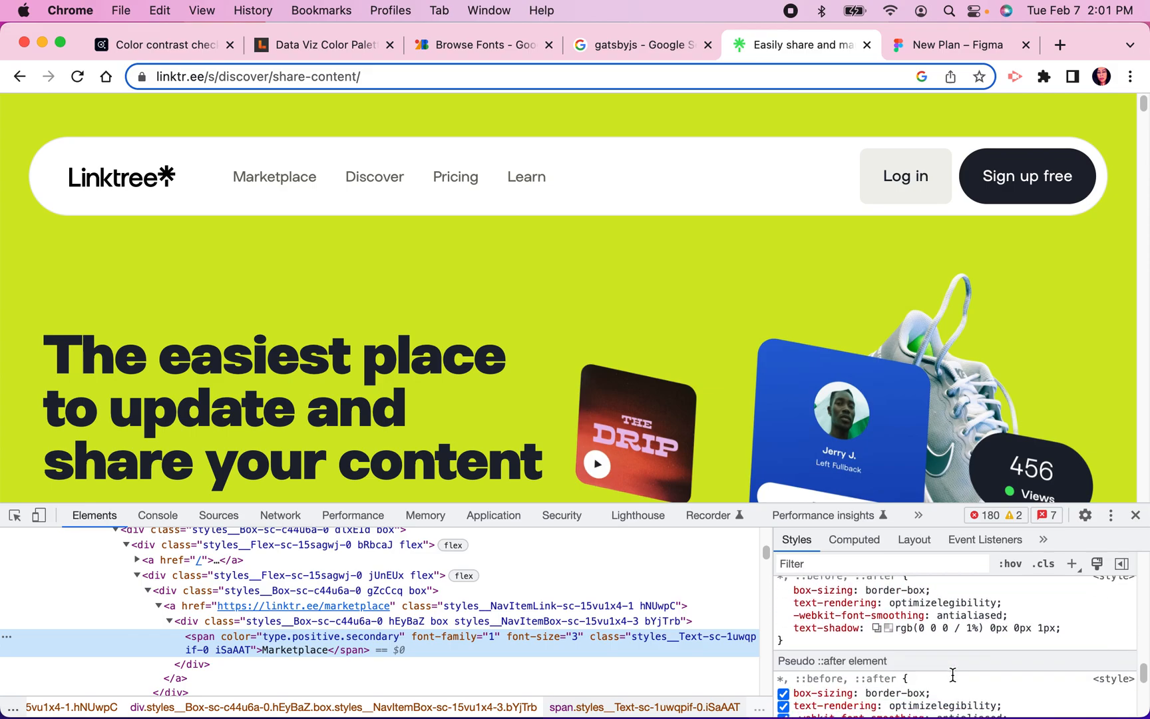
pyautogui.click(897, 566)
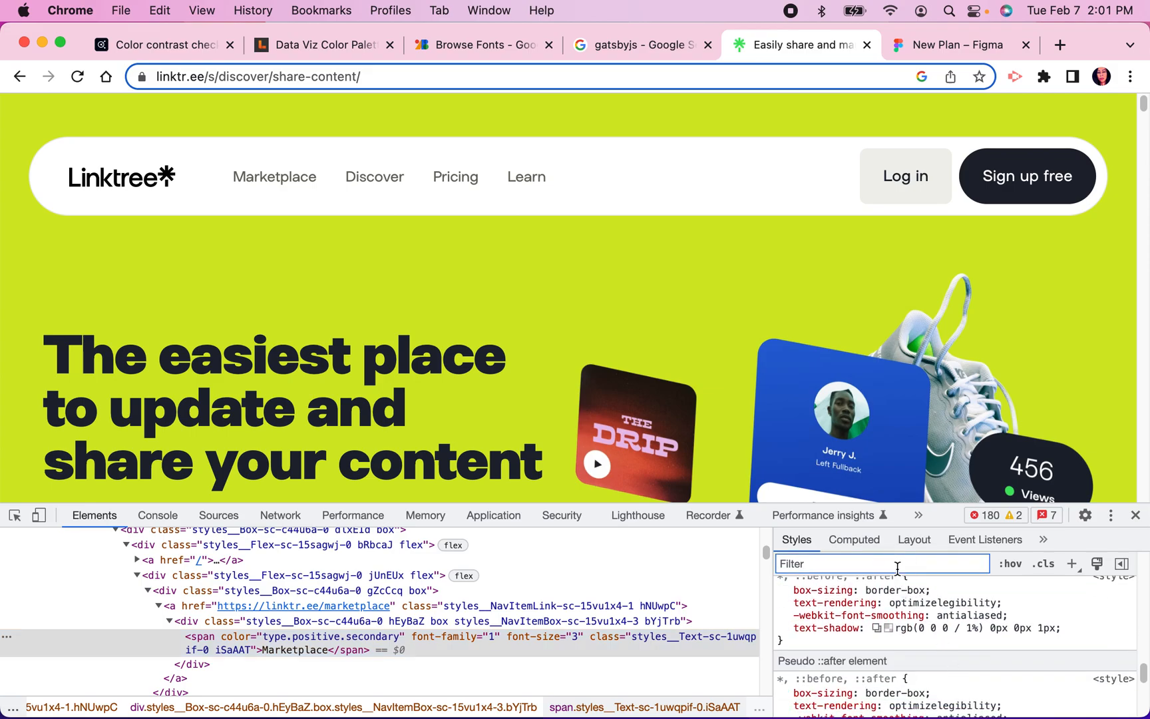
pyautogui.write('letter')
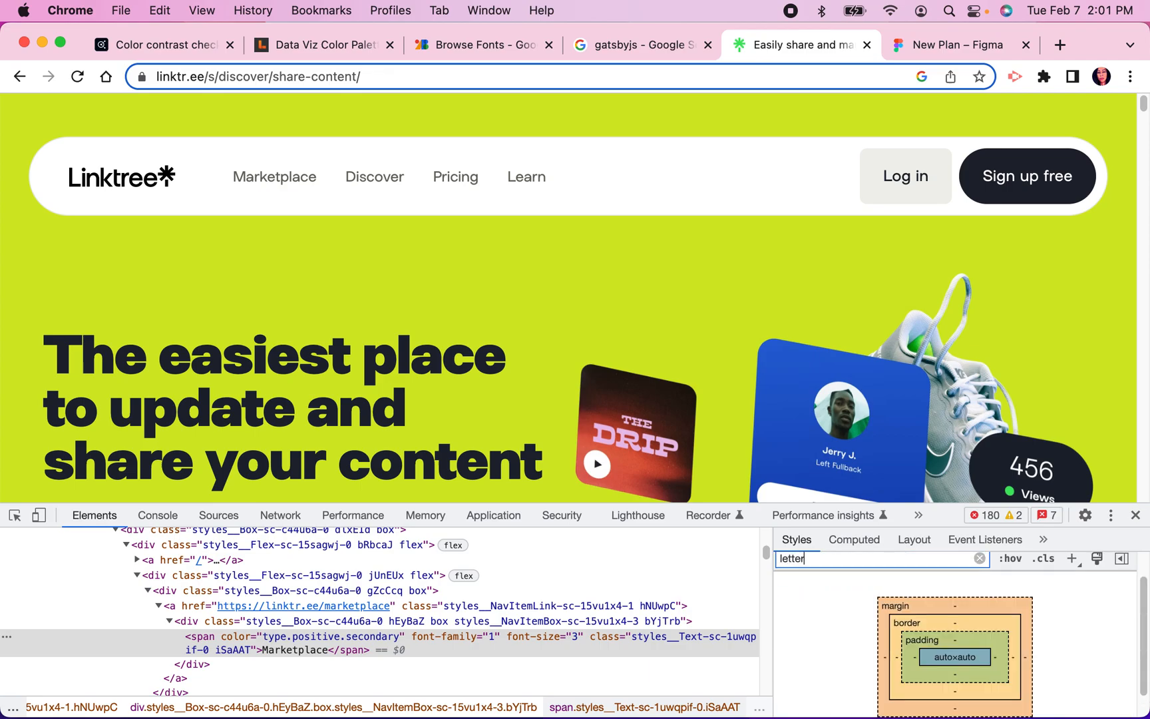
pyautogui.write('-spacing')
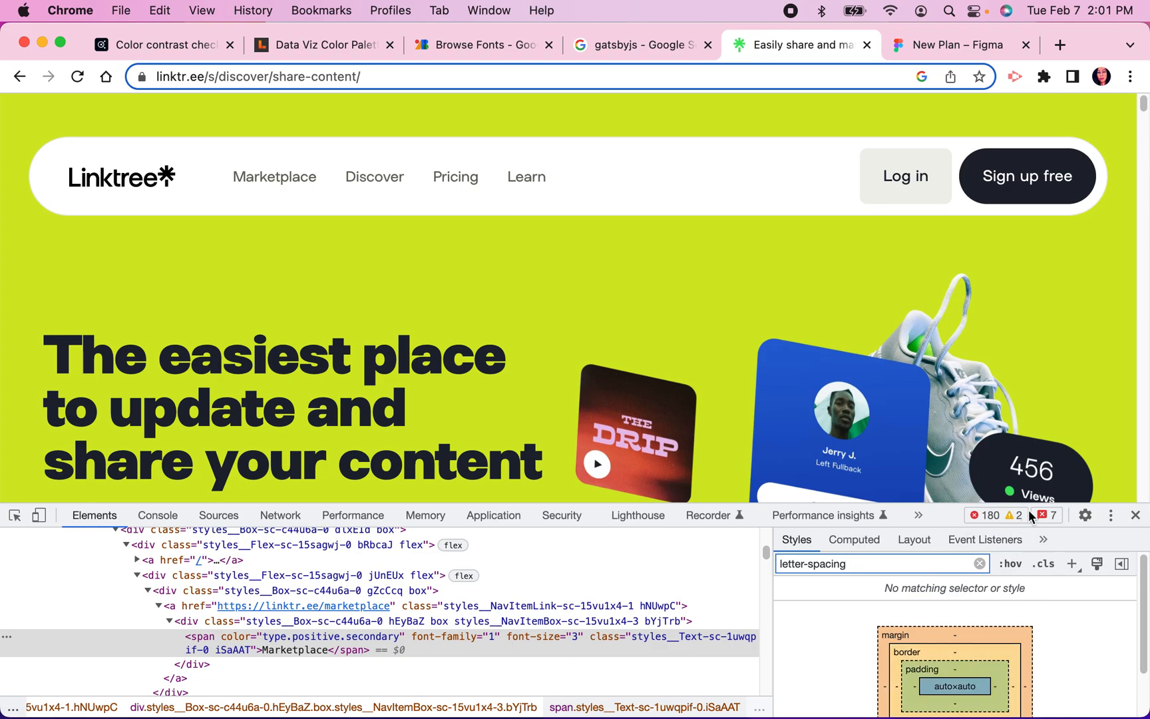
pyautogui.moveTo(1109, 504); pyautogui.dragTo(1106, 305)
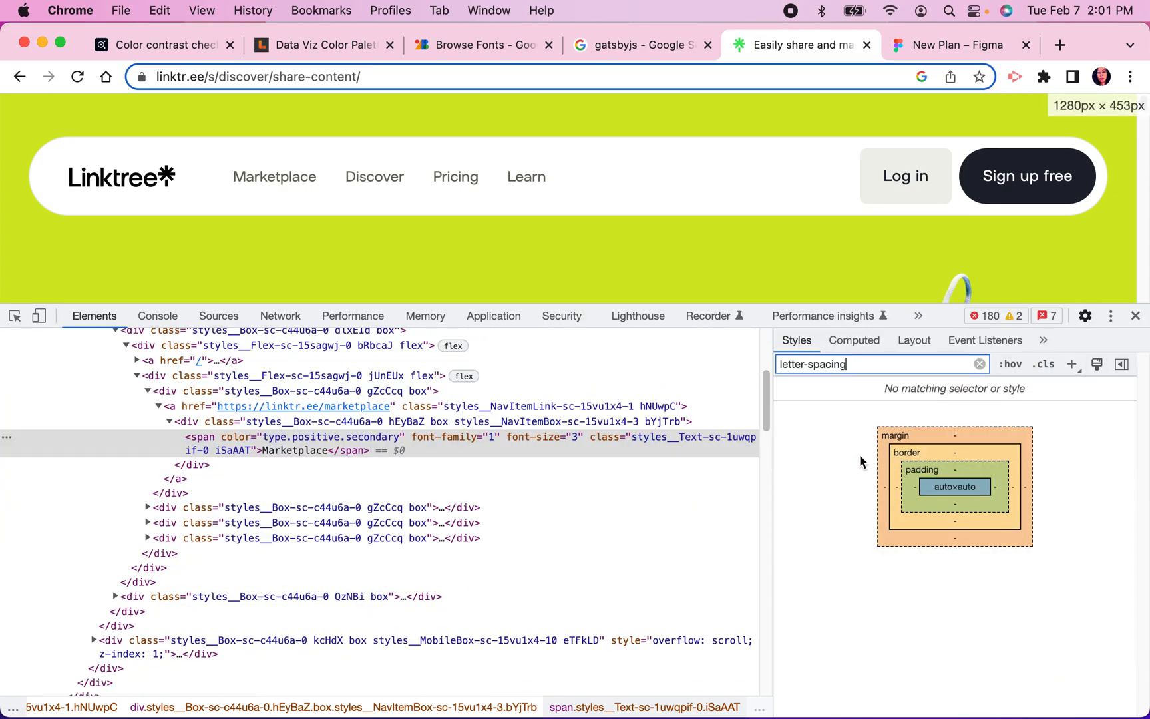
# Step: Filter the styles of the Marketplace span and its parent div for "font", and clear the filter
pyautogui.tripleClick(869, 359)
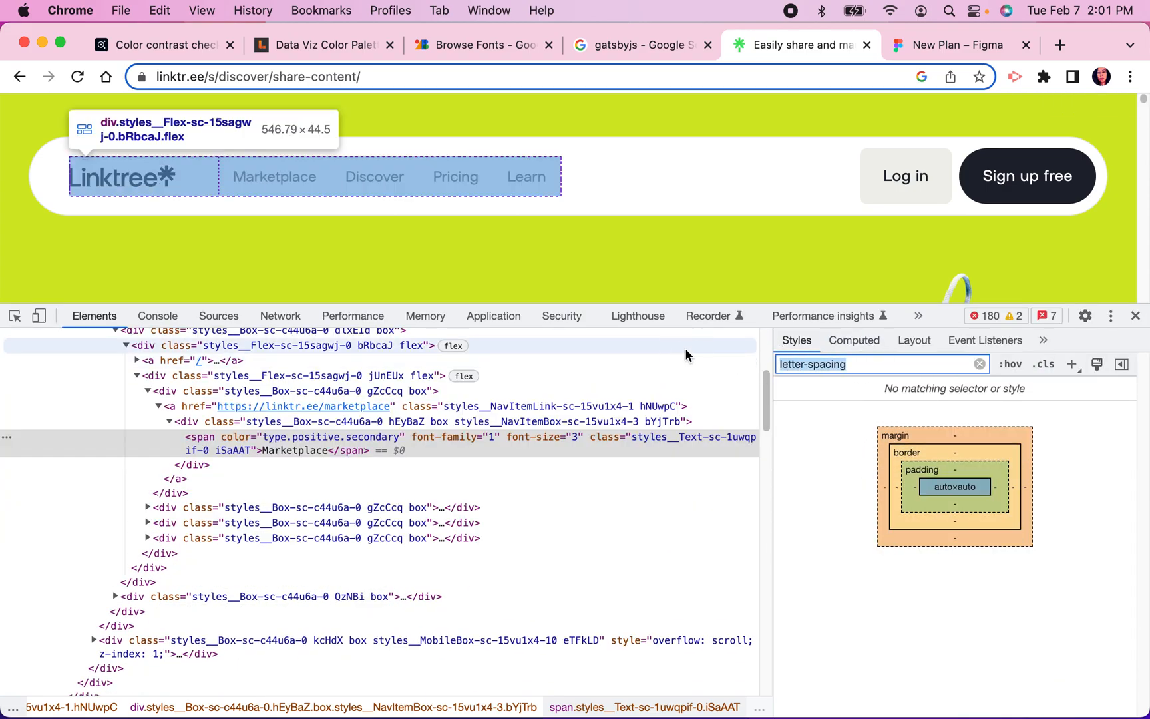
pyautogui.write('font')
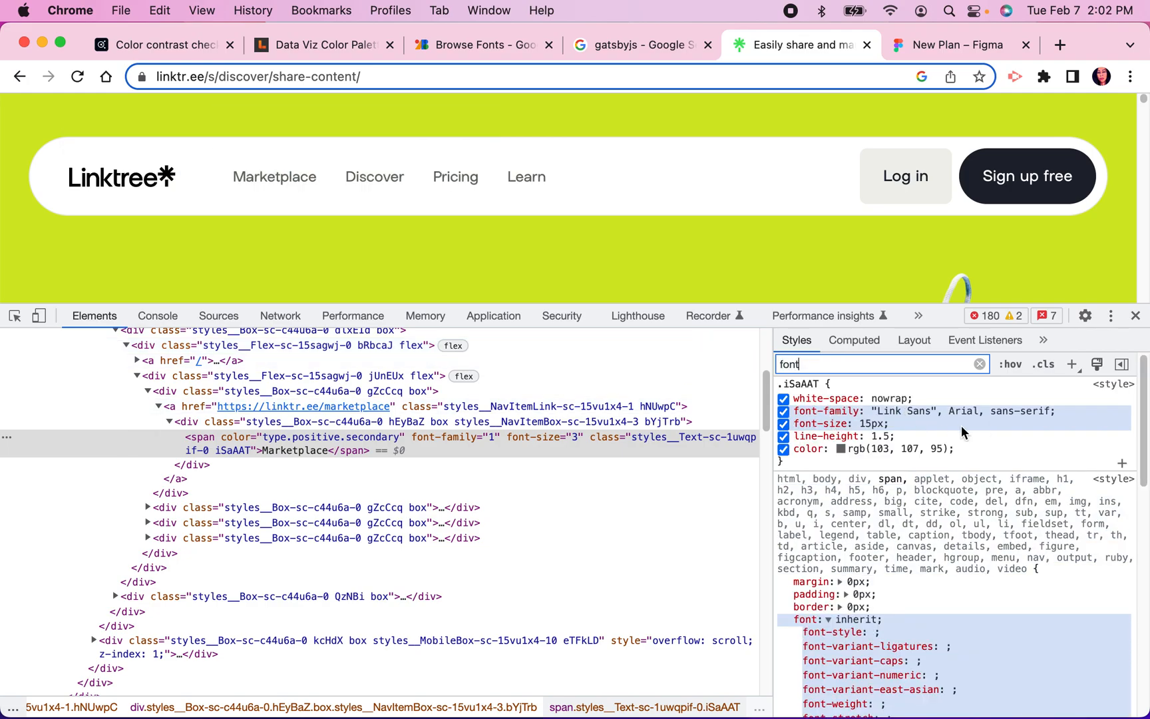
pyautogui.moveTo(841, 363); pyautogui.dragTo(746, 365)
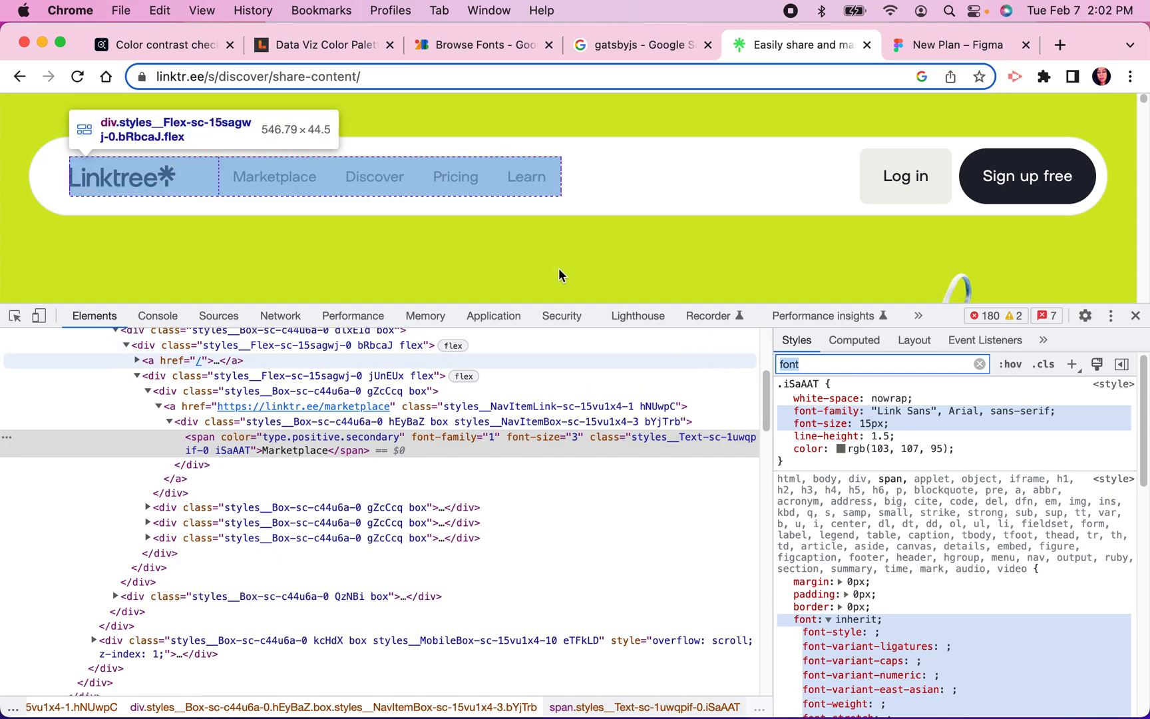
pyautogui.click(249, 437)
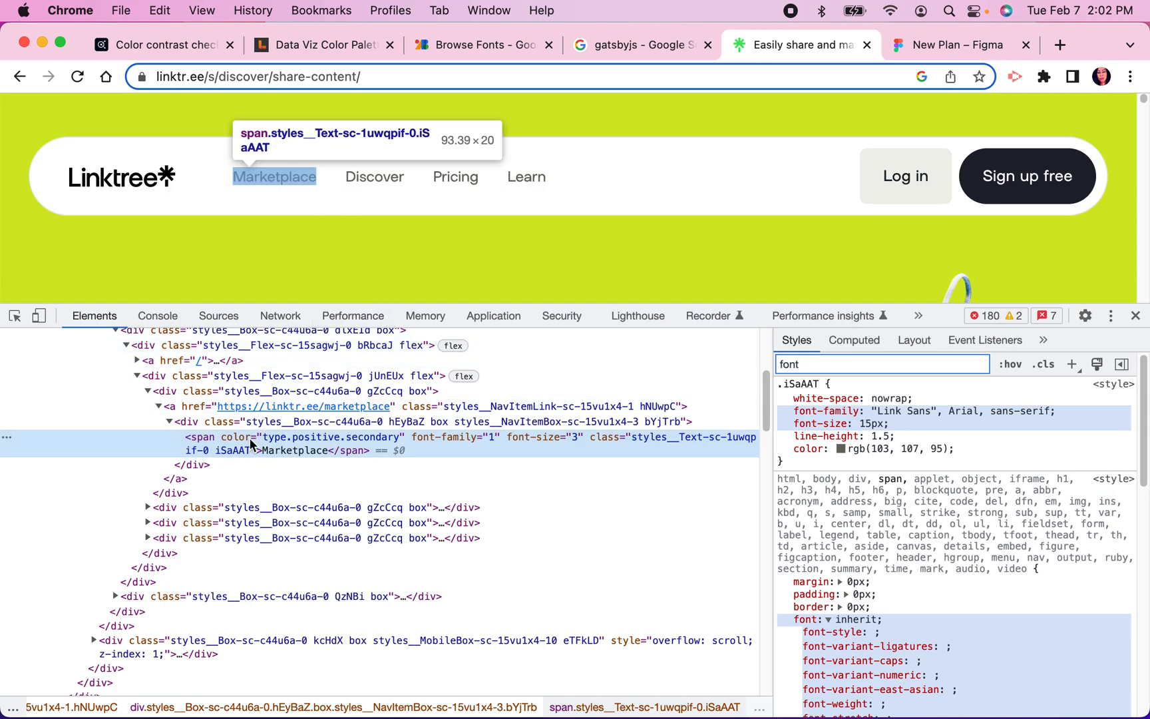
pyautogui.click(198, 421)
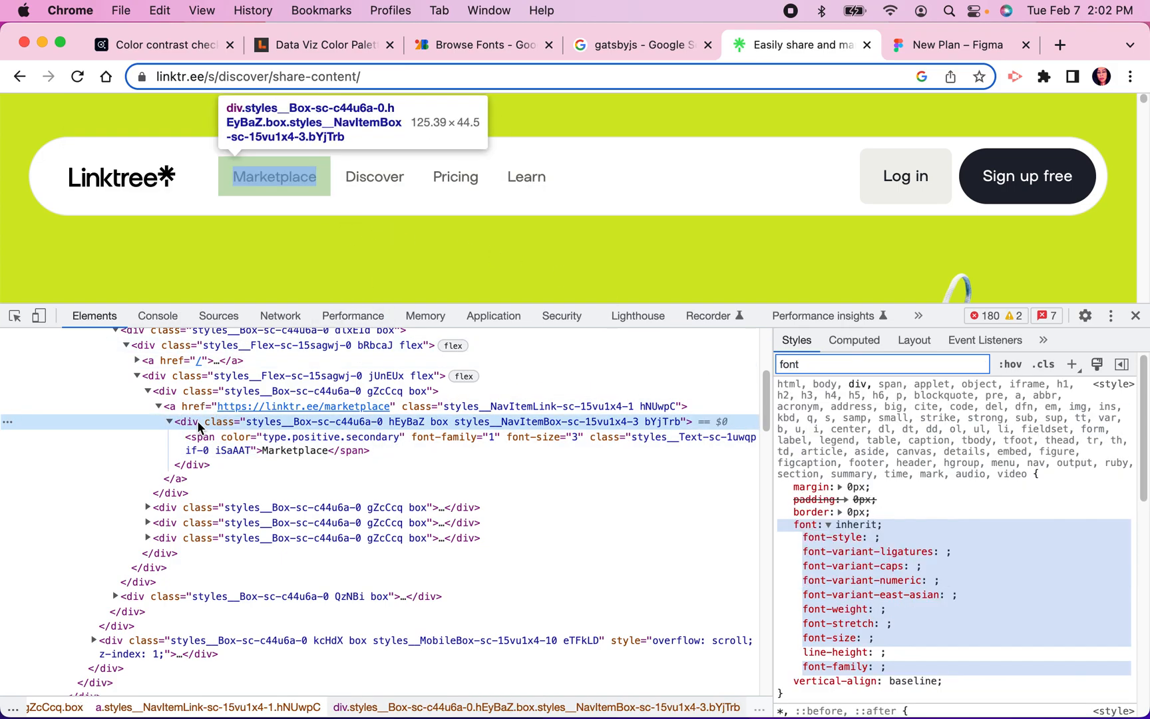
pyautogui.click(930, 365)
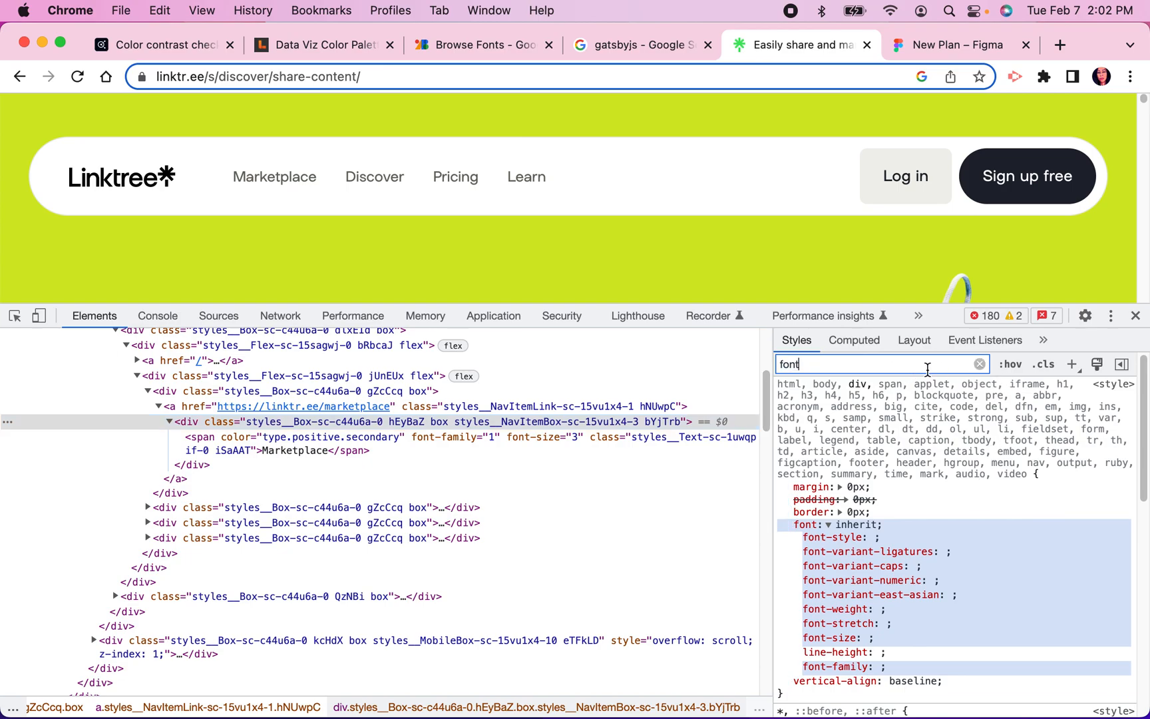
pyautogui.click(980, 364)
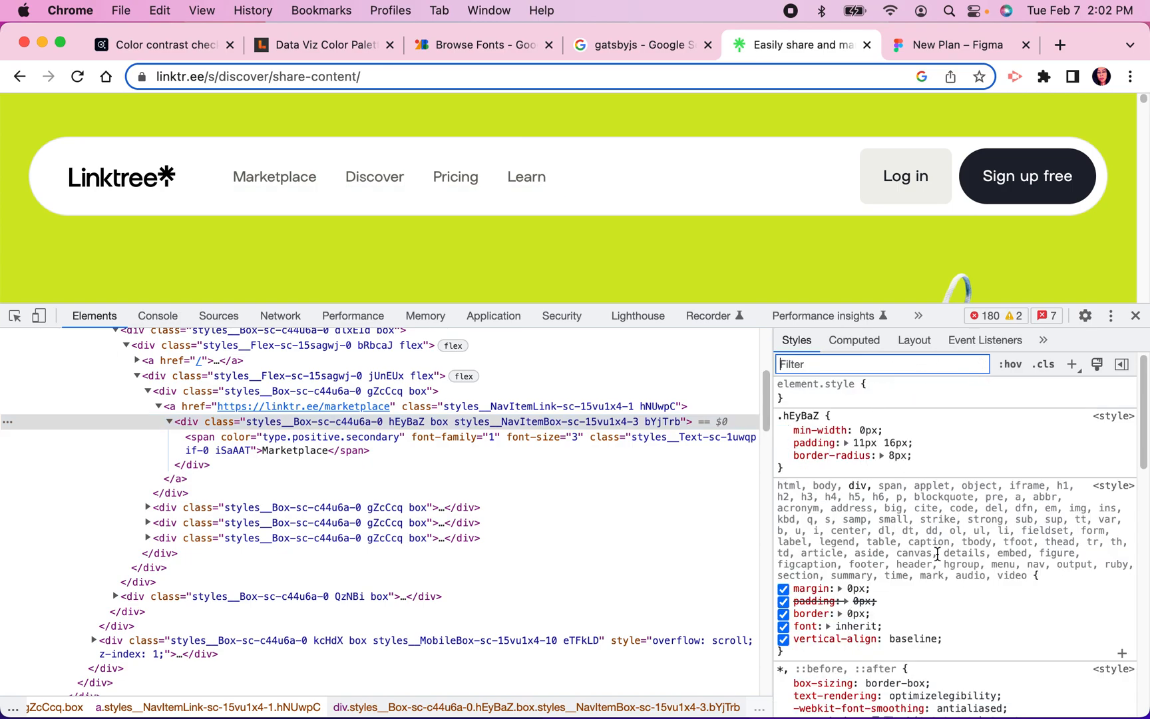
# Step: Read through the CSS rules of the Marketplace span's parent div and filter them for "lett"
pyautogui.click(235, 420)
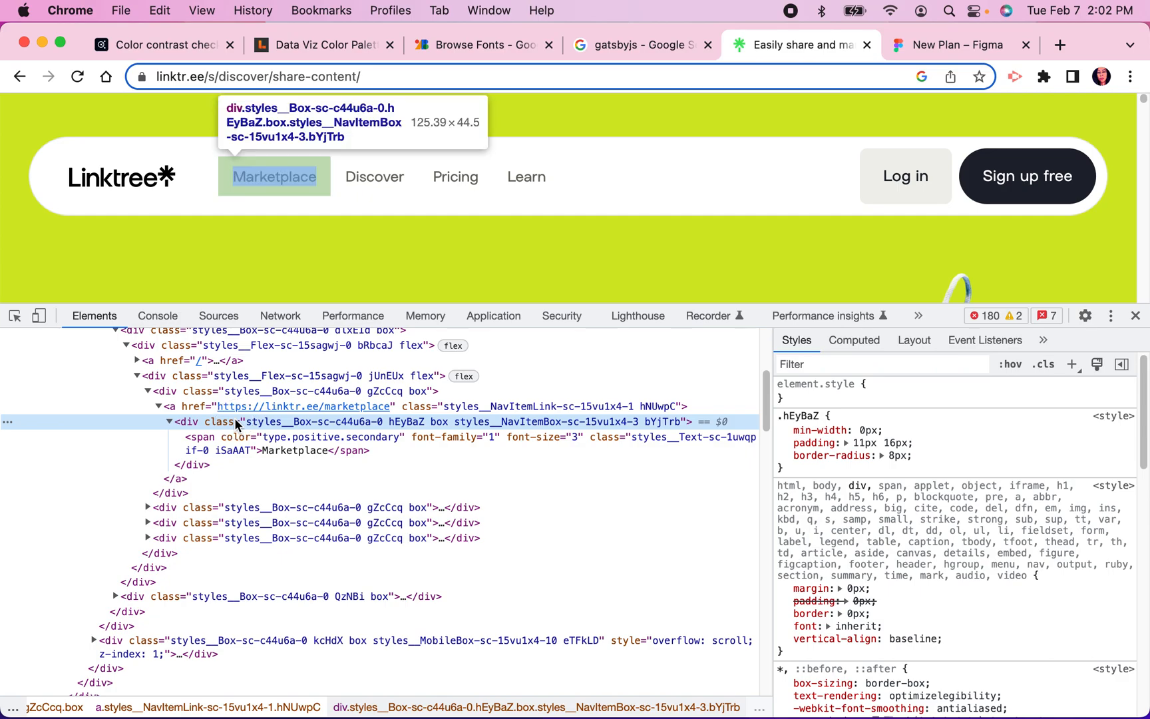
pyautogui.scroll(-1, 986, 610)
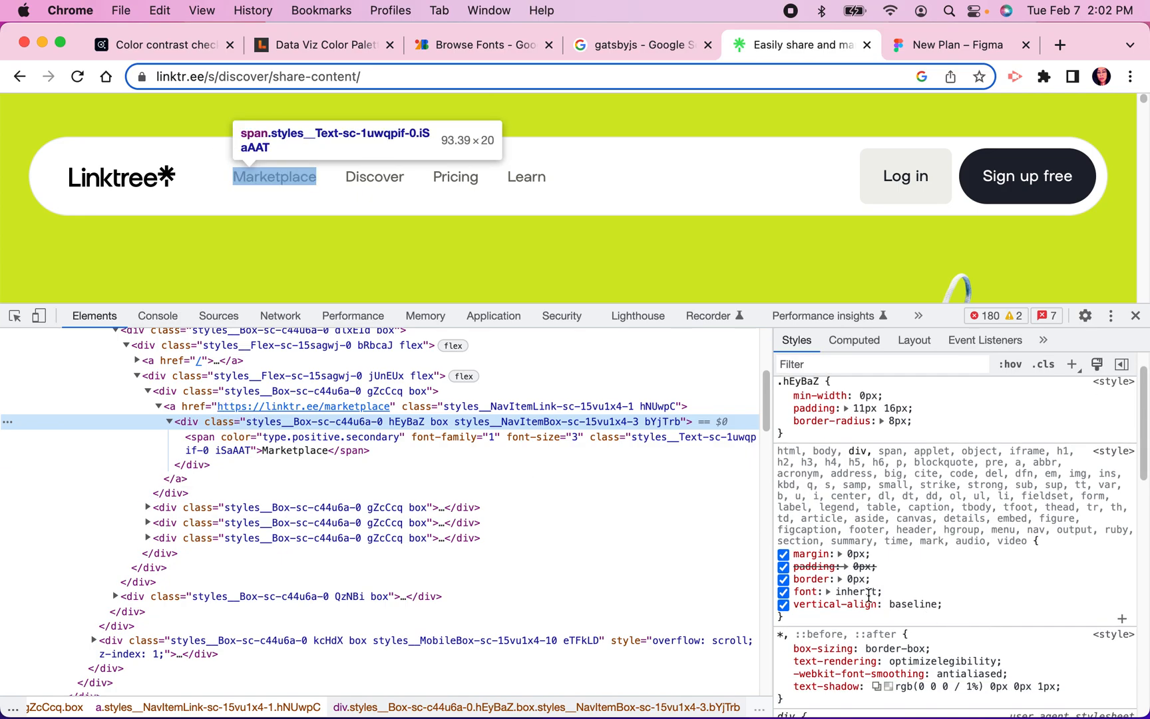
pyautogui.scroll(-3, 921, 615)
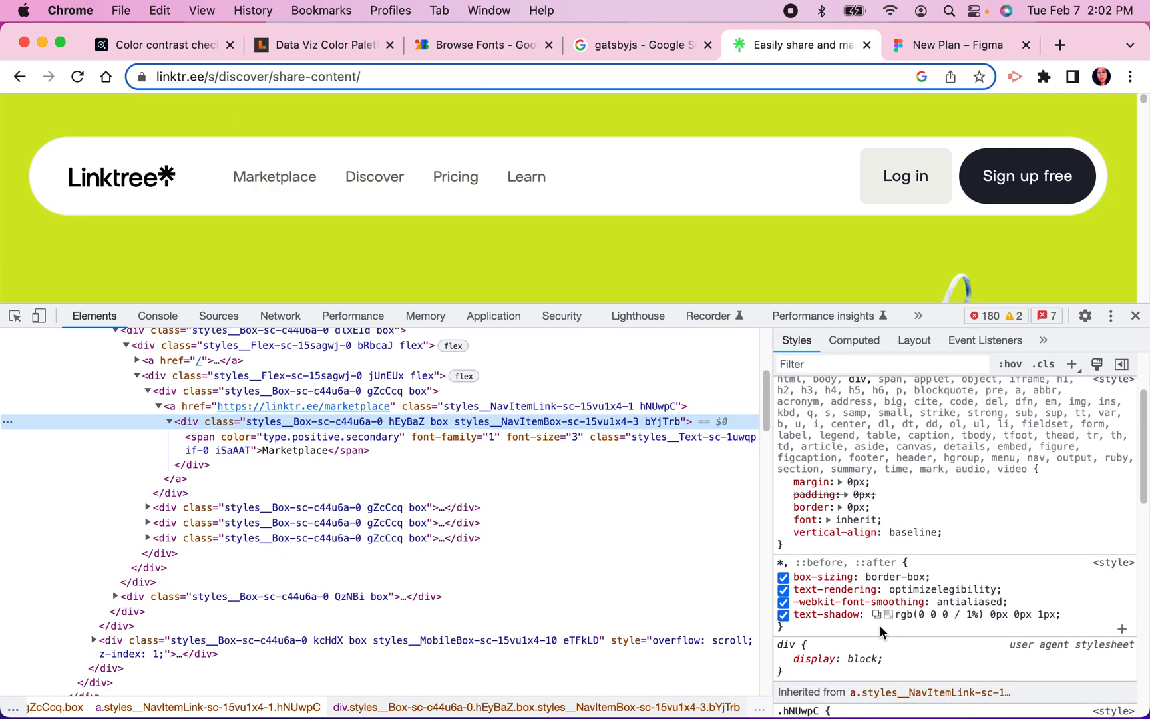
pyautogui.scroll(4, 880, 626)
pyautogui.click(840, 364)
pyautogui.write('le')
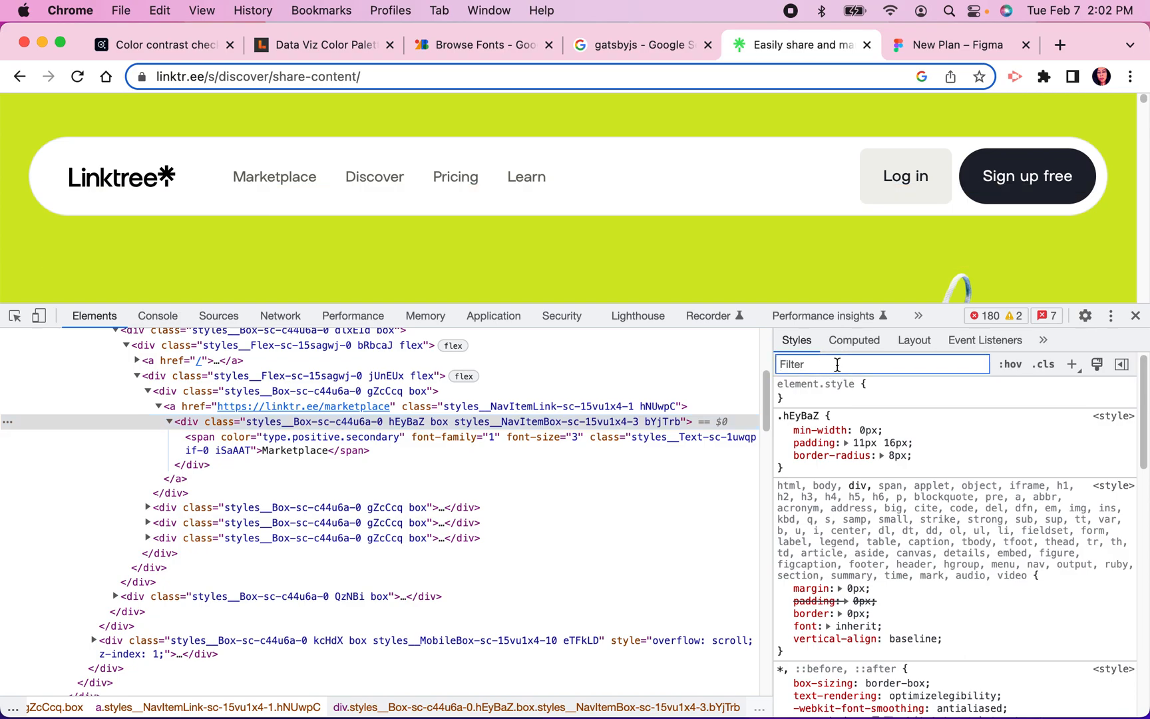
pyautogui.write('tt')
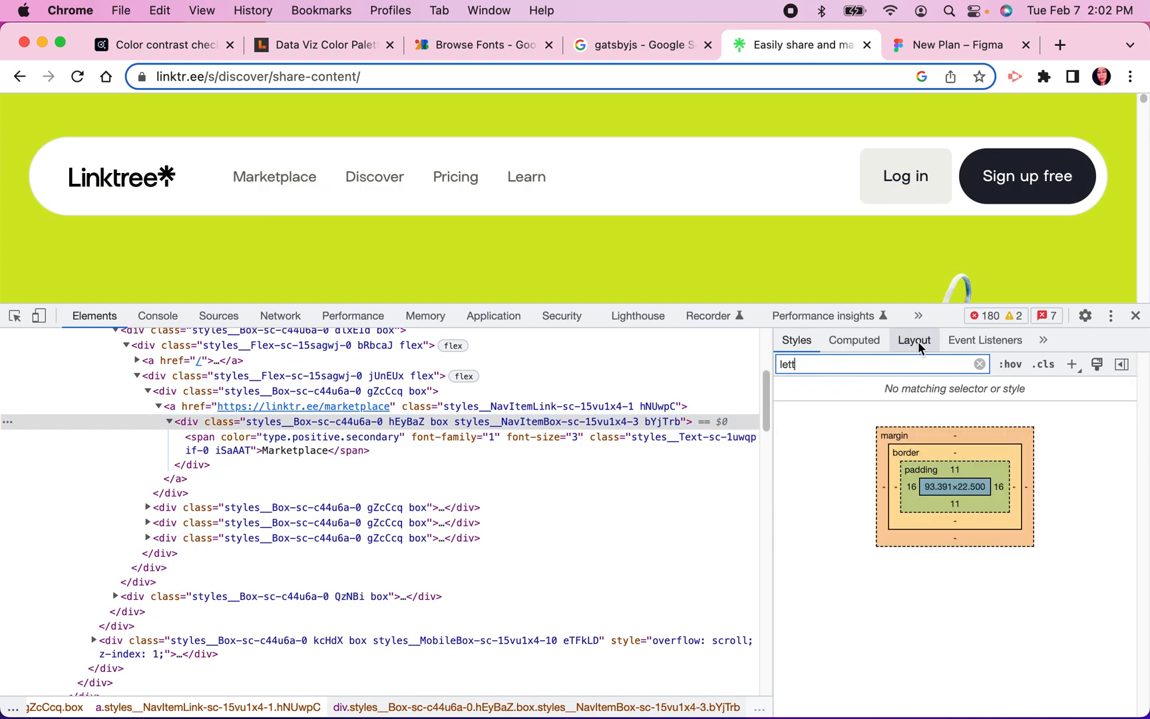
# Step: Check the Marketplace anchor and its wrapper div for letter spacing, extending the style filter to "letter"
pyautogui.click(170, 406)
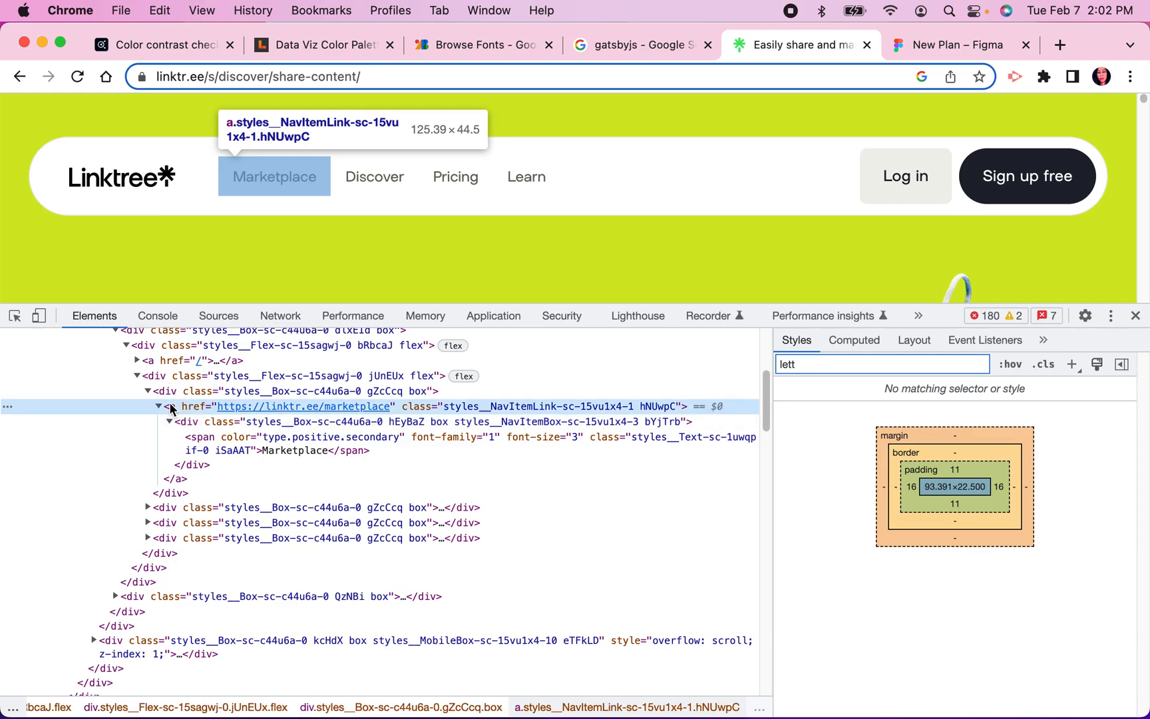
pyautogui.click(862, 364)
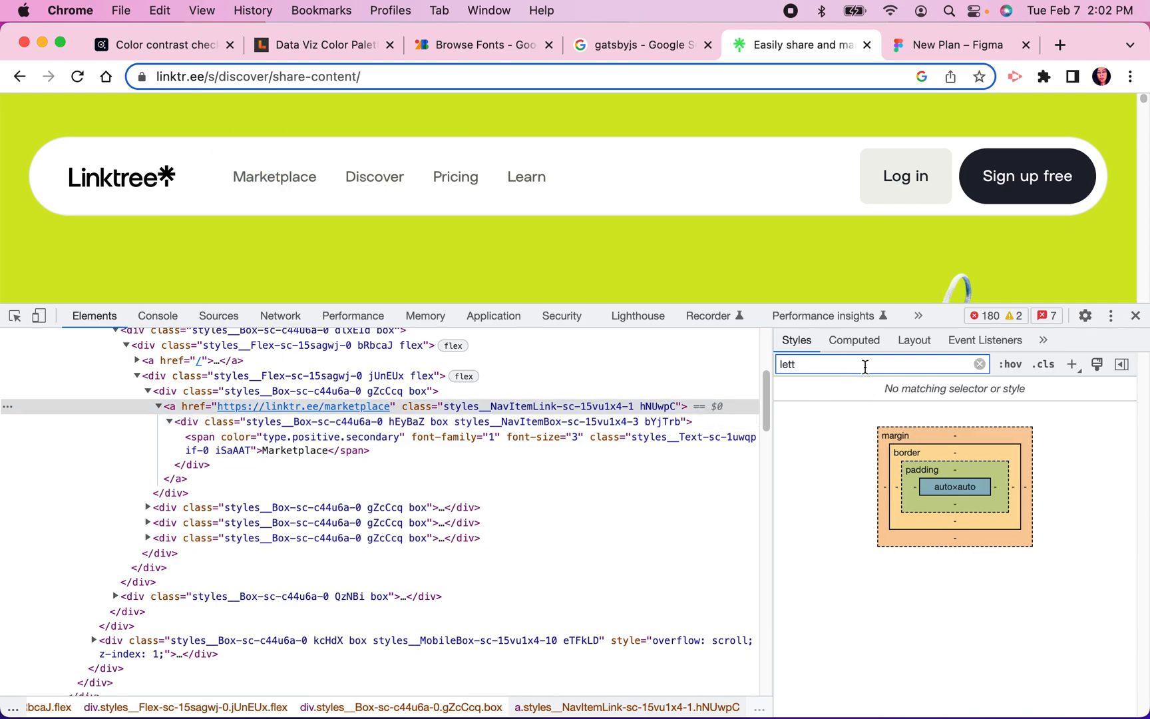
pyautogui.write('er')
pyautogui.click(189, 390)
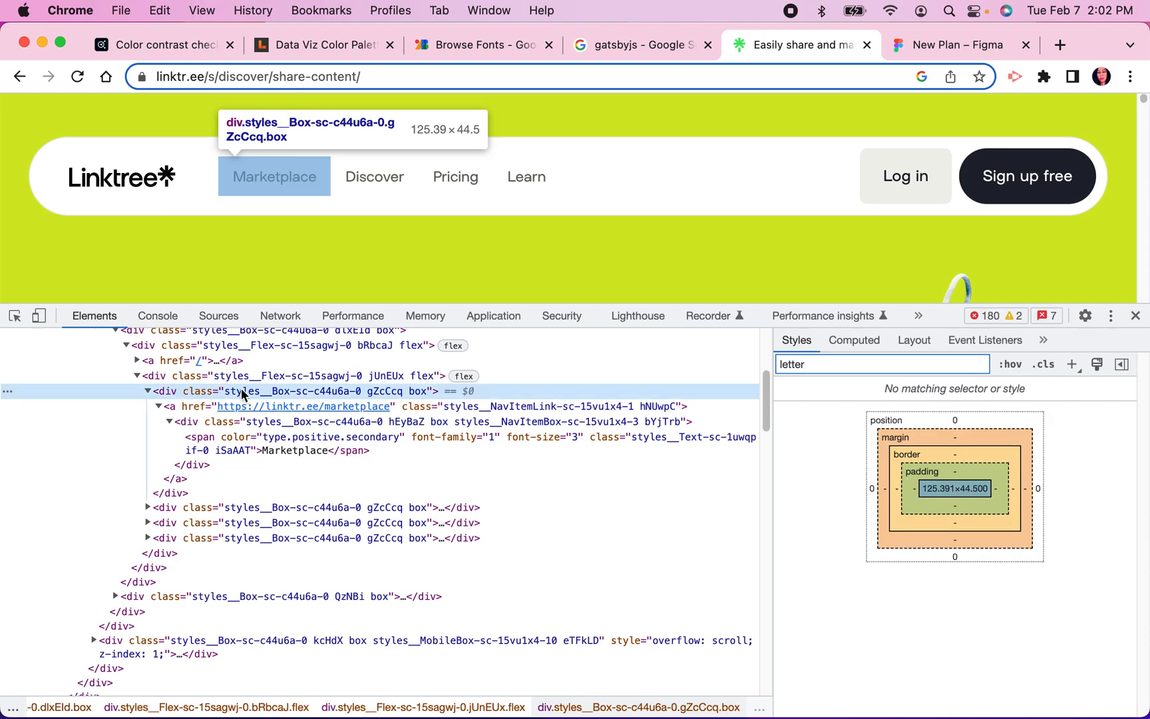
pyautogui.click(834, 363)
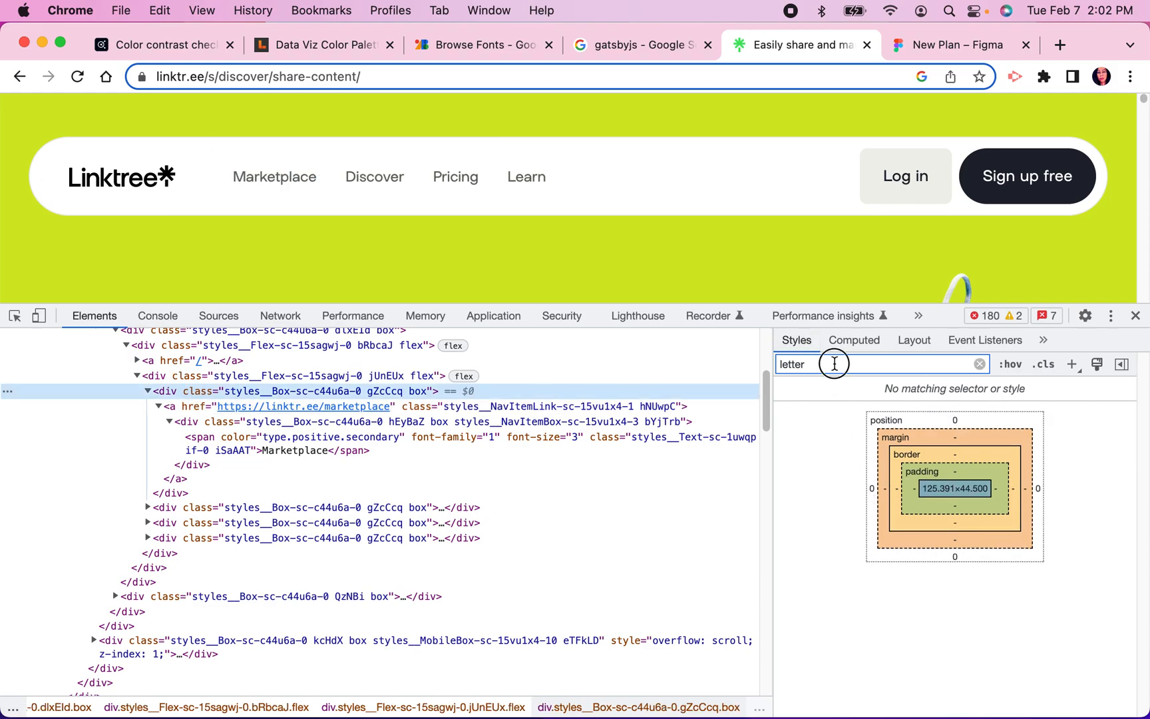
# Step: Check the outer header containers, from the navigation flex div up to the loiUYo box, for styles matching "letter"
pyautogui.click(158, 375)
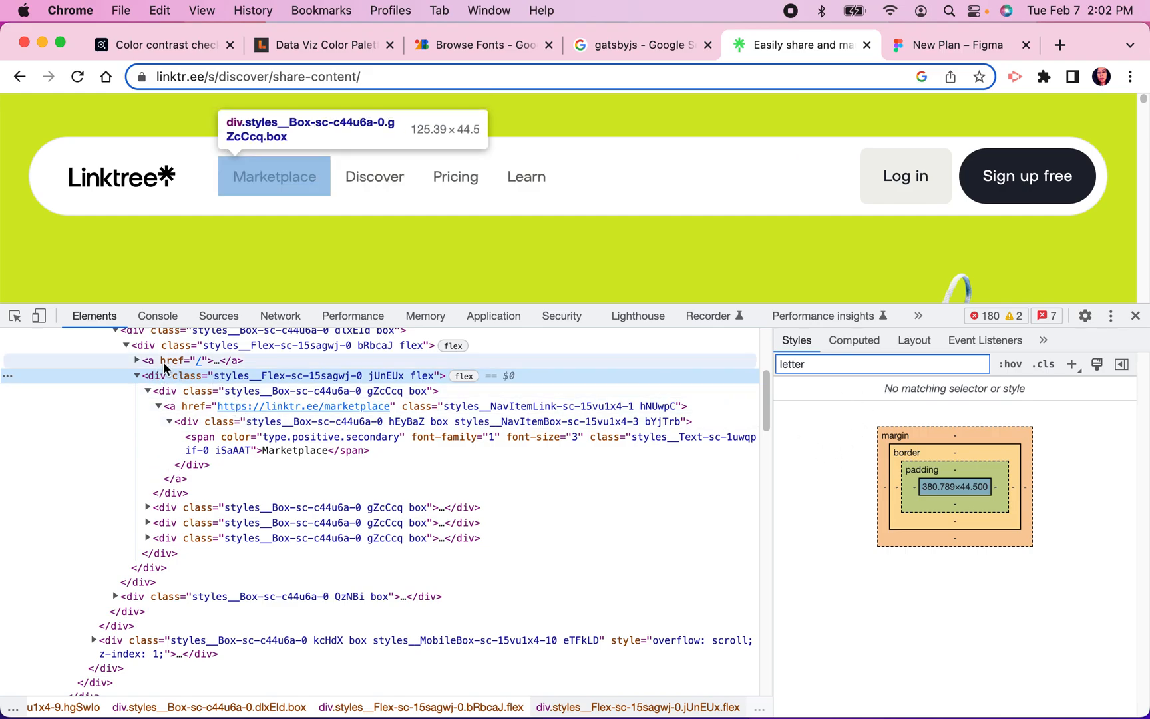
pyautogui.click(165, 345)
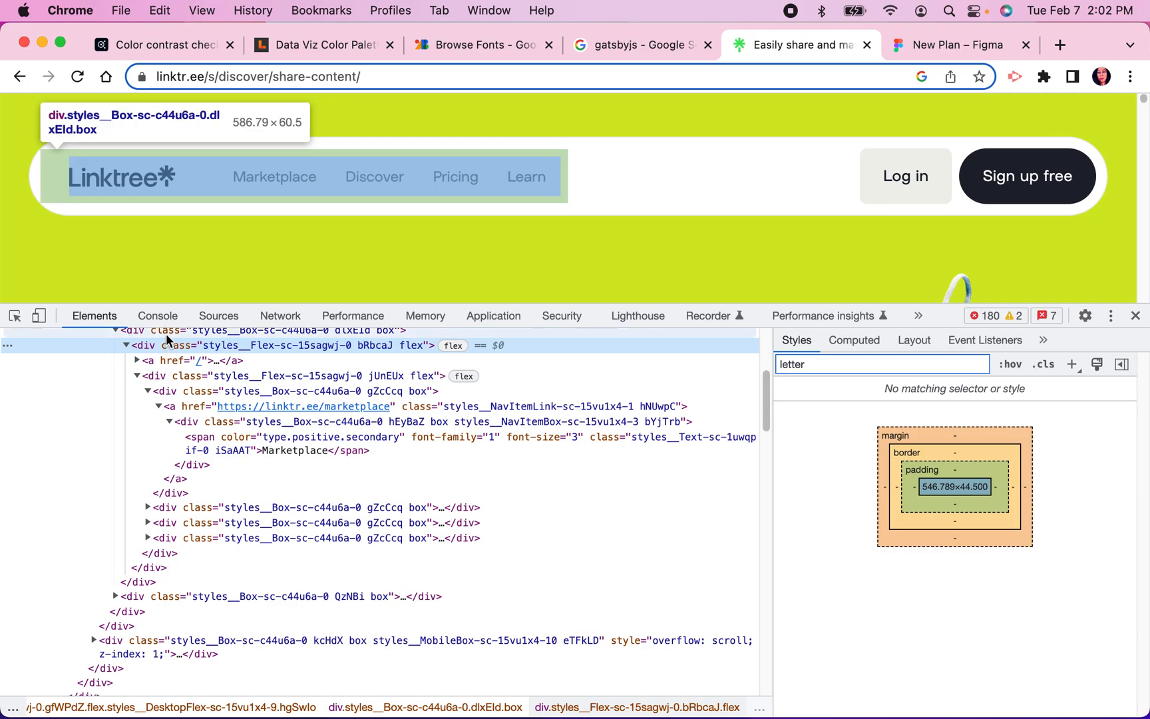
pyautogui.click(165, 334)
pyautogui.scroll(3, 173, 373)
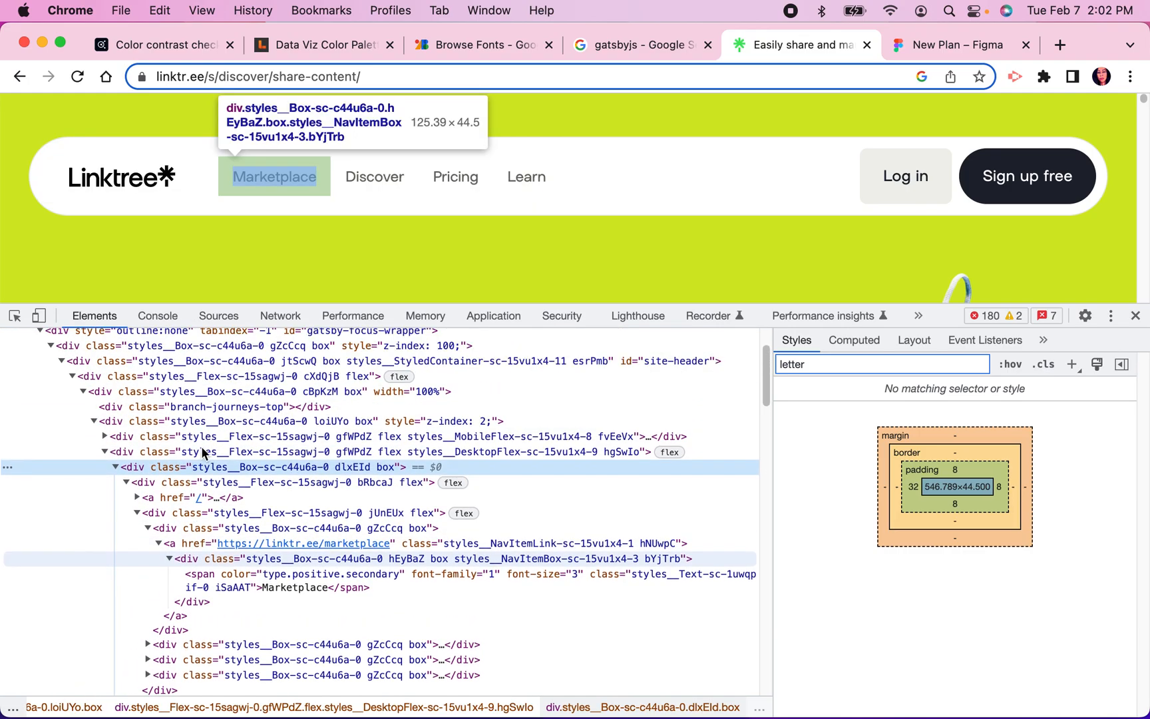
pyautogui.click(164, 453)
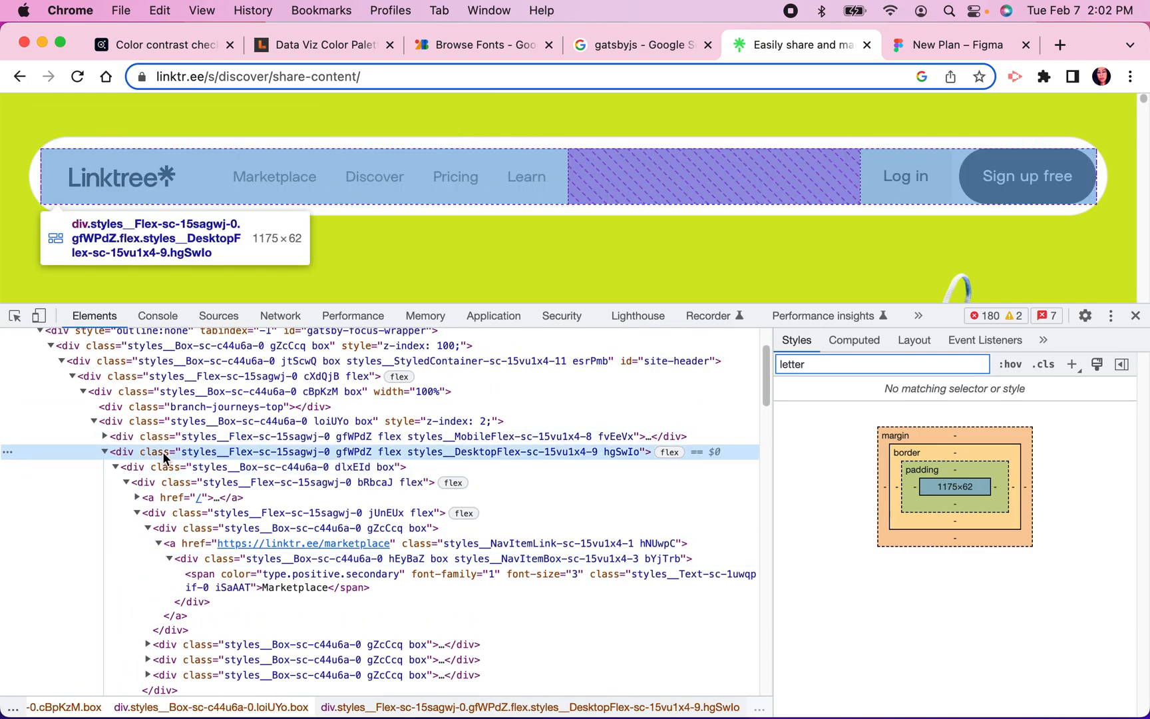
pyautogui.click(134, 432)
pyautogui.click(132, 423)
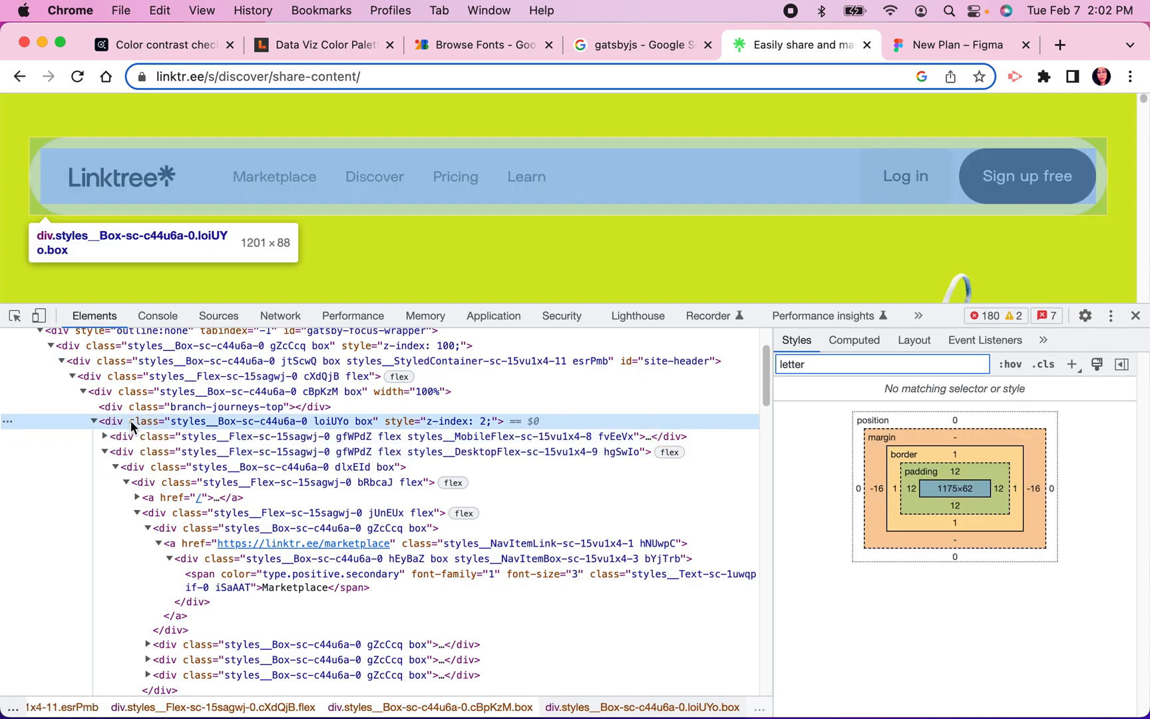
pyautogui.click(843, 365)
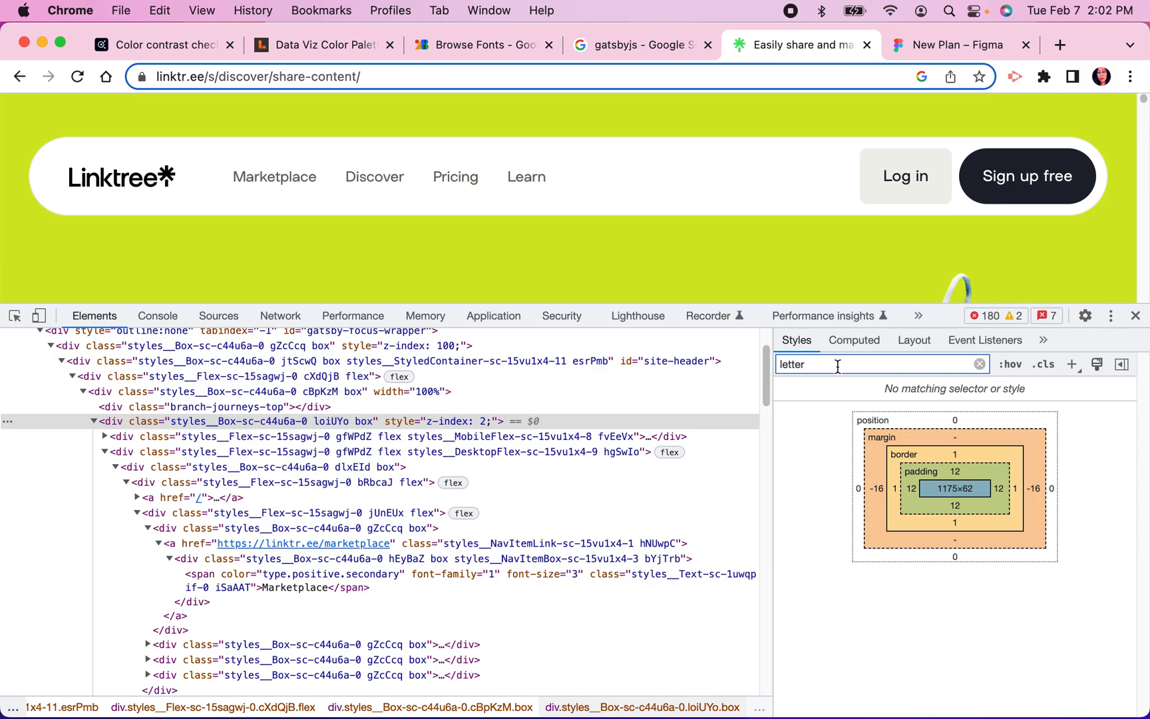
pyautogui.moveTo(837, 365); pyautogui.dragTo(773, 365)
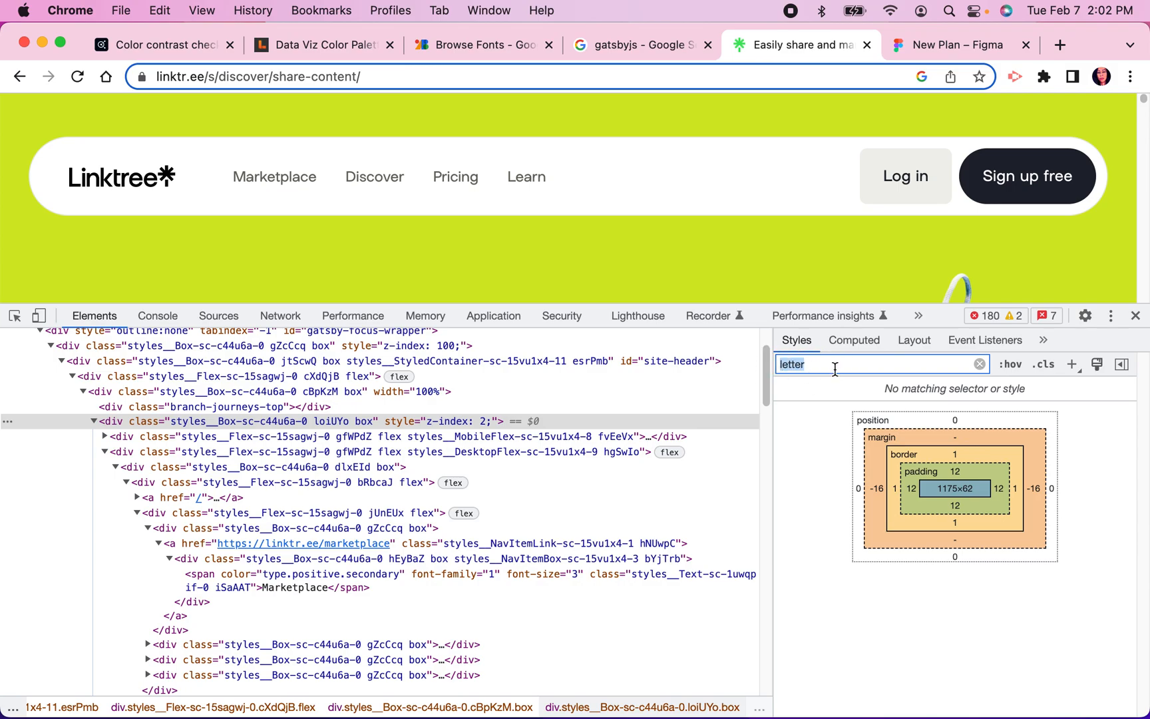